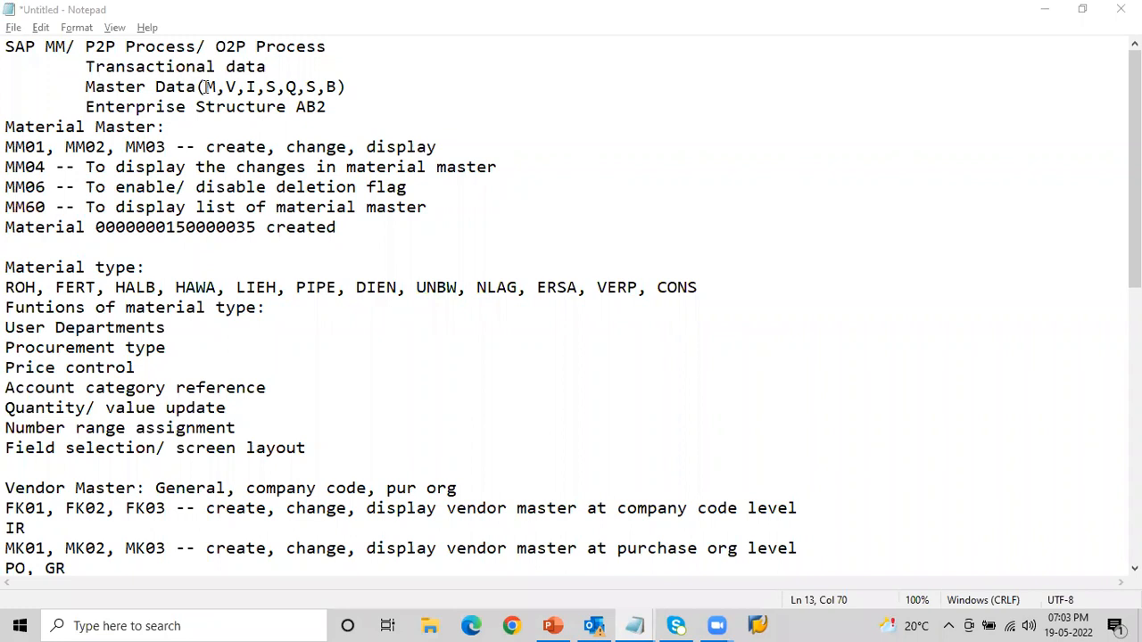
- Review the SAP MM process heading and its Transactional data and Master Data lines in the notes
double_click(208, 87)
left_click(227, 86)
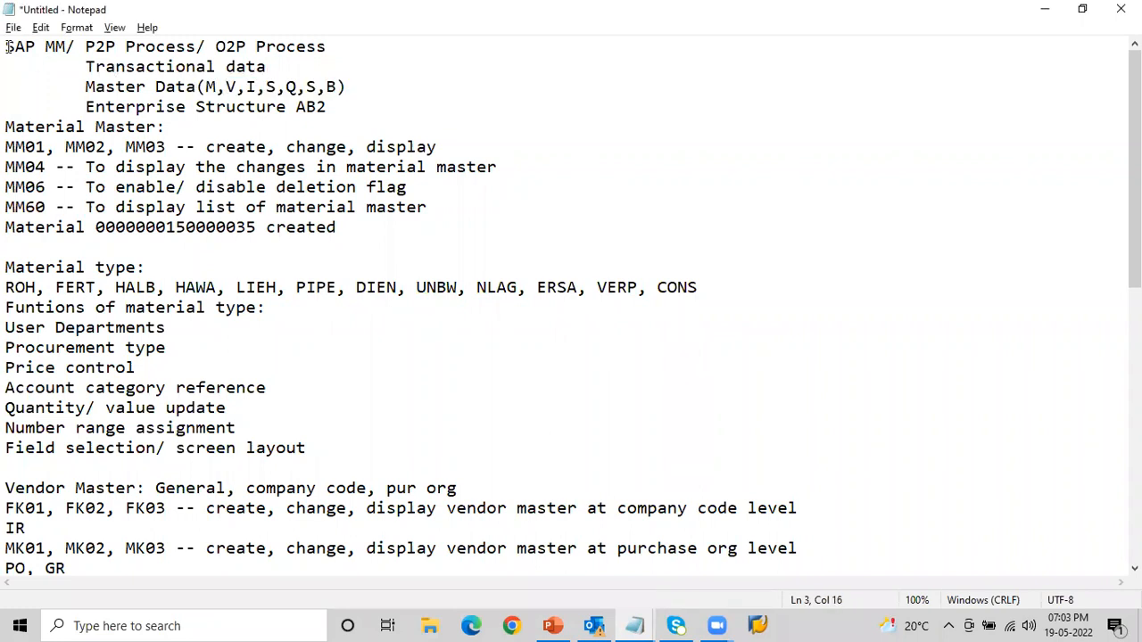
left_click_drag(6, 46, 340, 37)
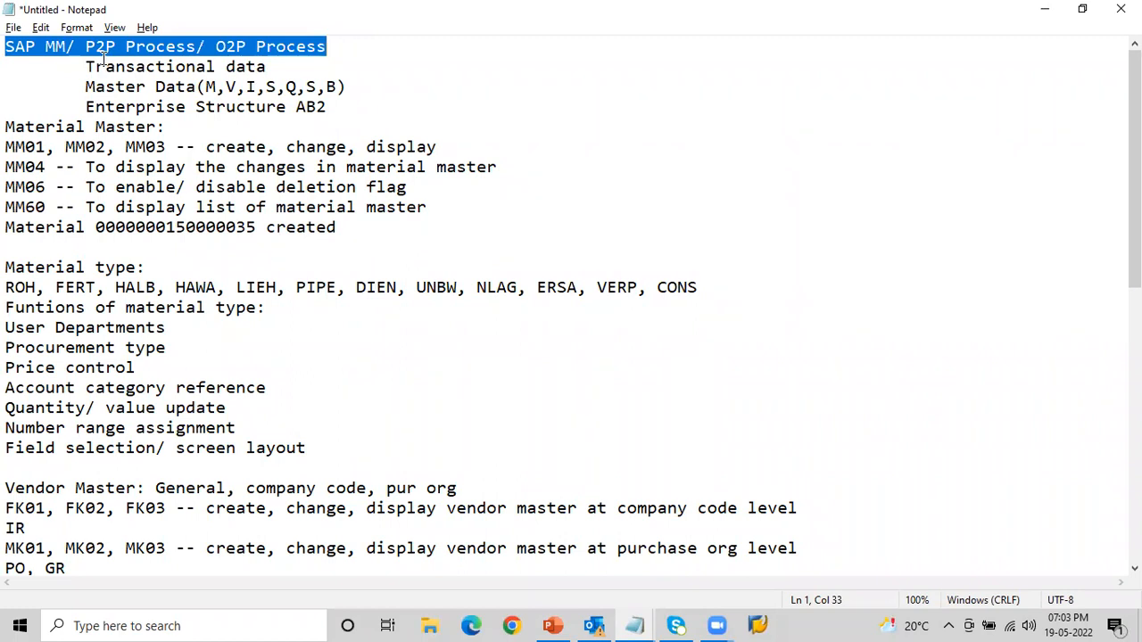
left_click_drag(80, 67, 273, 66)
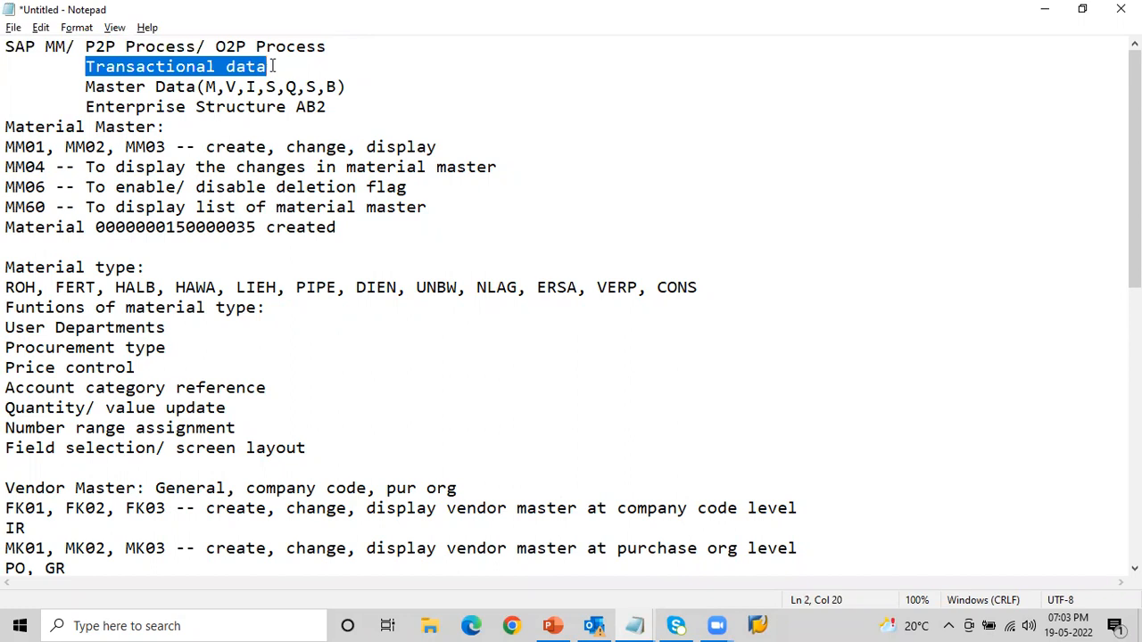
left_click_drag(86, 87, 355, 86)
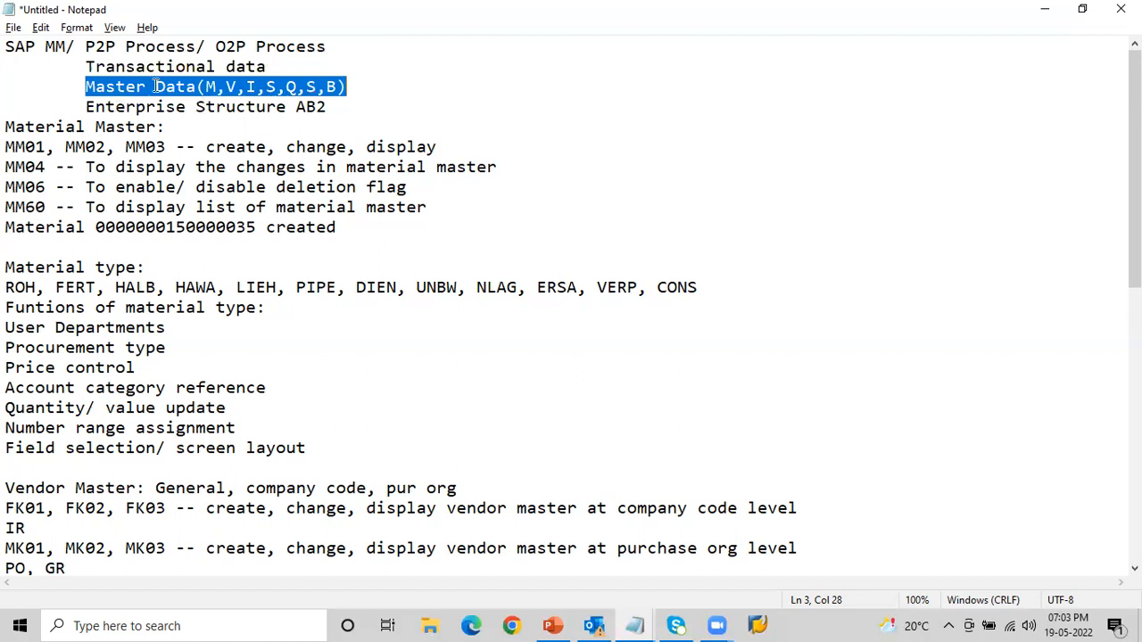
- Remove AB2 from the end of the Enterprise Structure line
double_click(90, 107)
left_click_drag(244, 103, 331, 115)
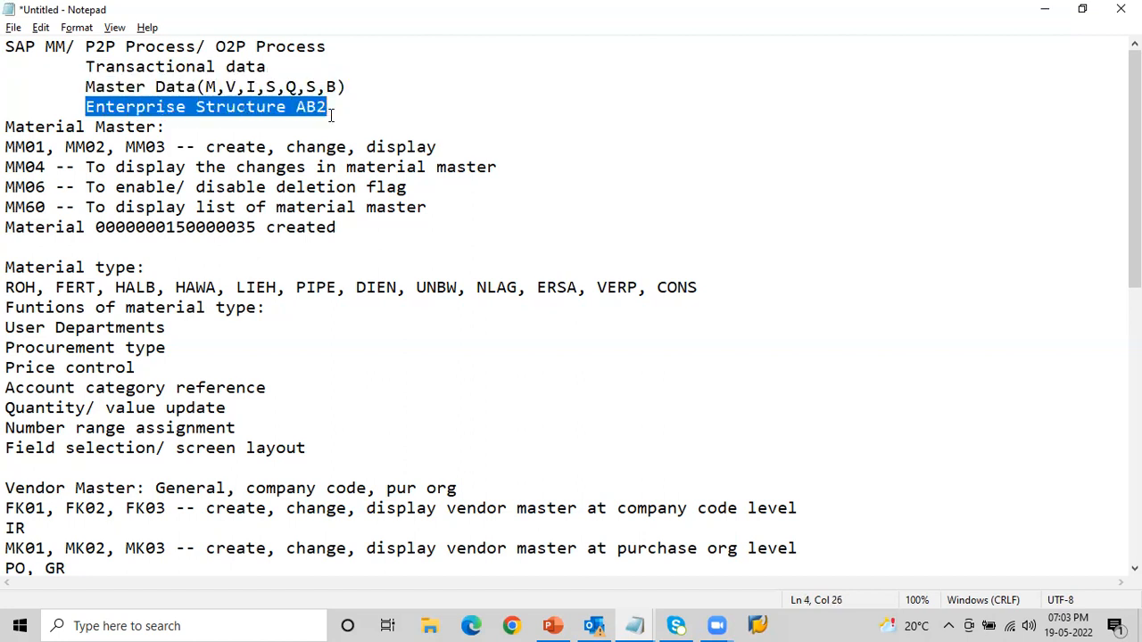
left_click(331, 115)
key("BackSpace")
key("BackSpace")
key("BackSpace")
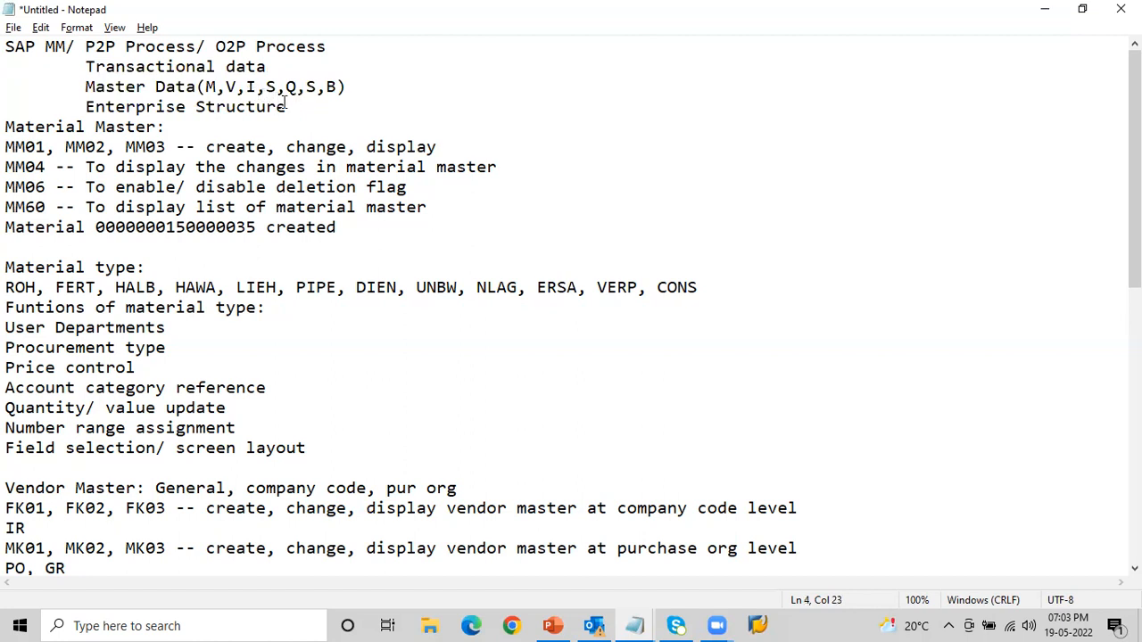
- Review the M and V entries in the Master Data line and the Material Master transaction codes
left_click_drag(289, 105, 350, 84)
left_click_drag(206, 86, 239, 87)
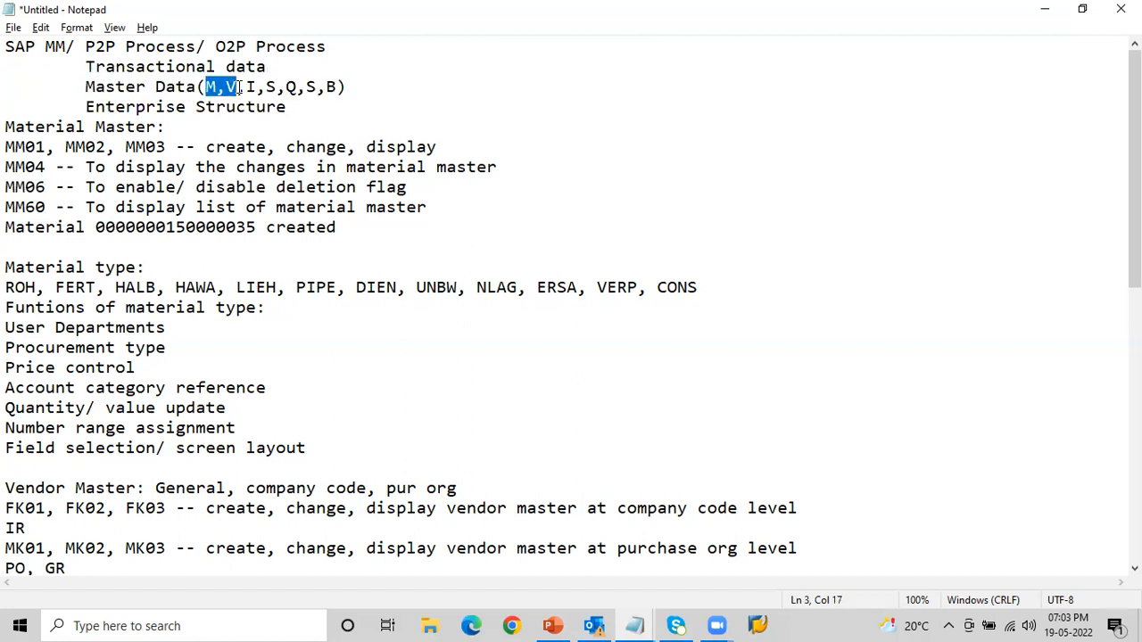
left_click(239, 87)
left_click_drag(218, 86, 229, 87)
left_click_drag(6, 145, 348, 228)
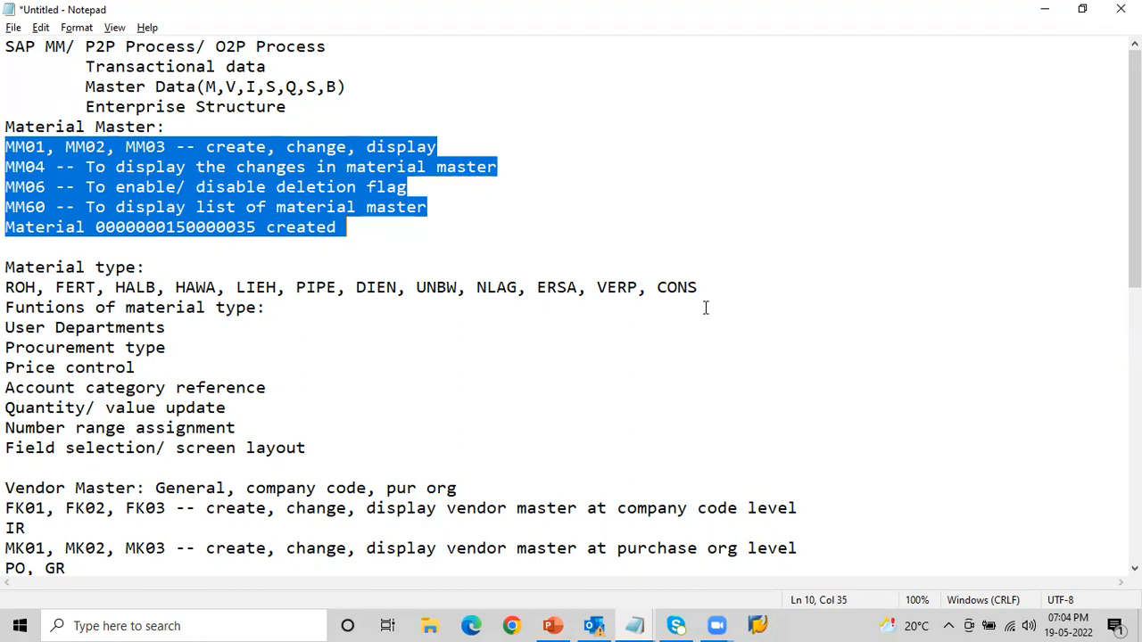
- Review the Vendor Master section, covering the account group and the FK, MK, XK and MKVZ transaction codes
left_click_drag(1135, 179, 1135, 289)
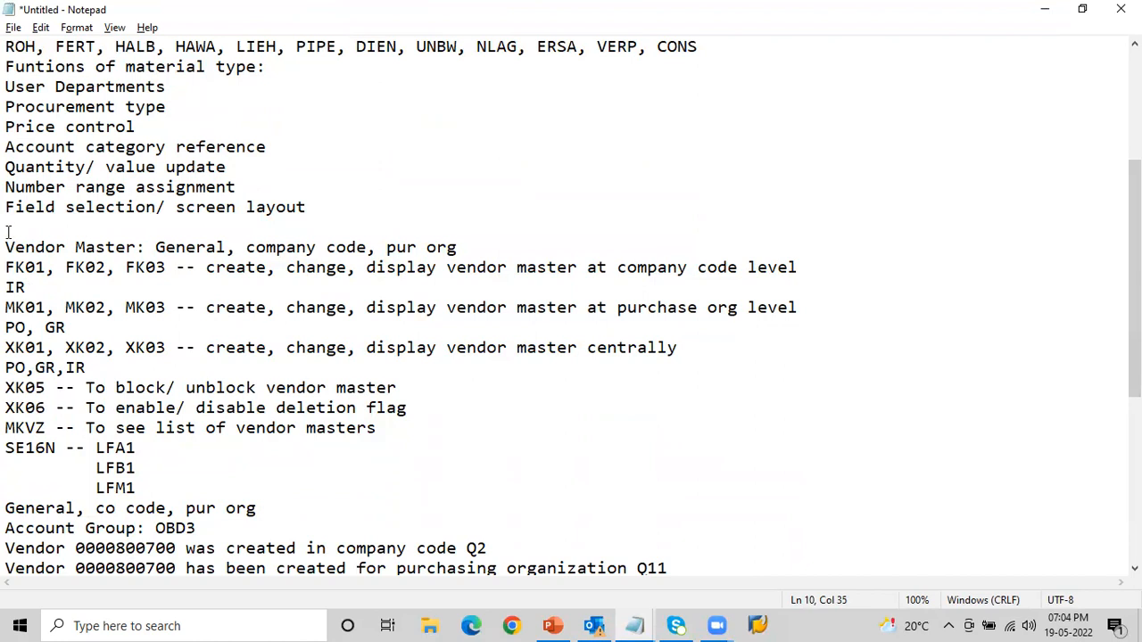
left_click_drag(6, 247, 136, 267)
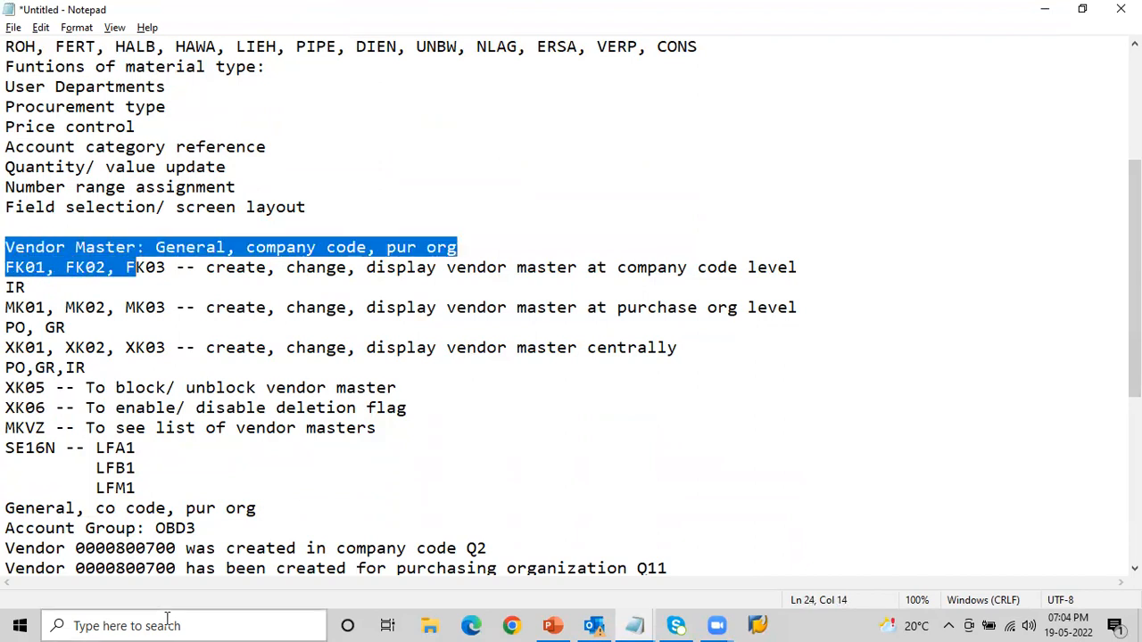
left_click_drag(7, 529, 202, 528)
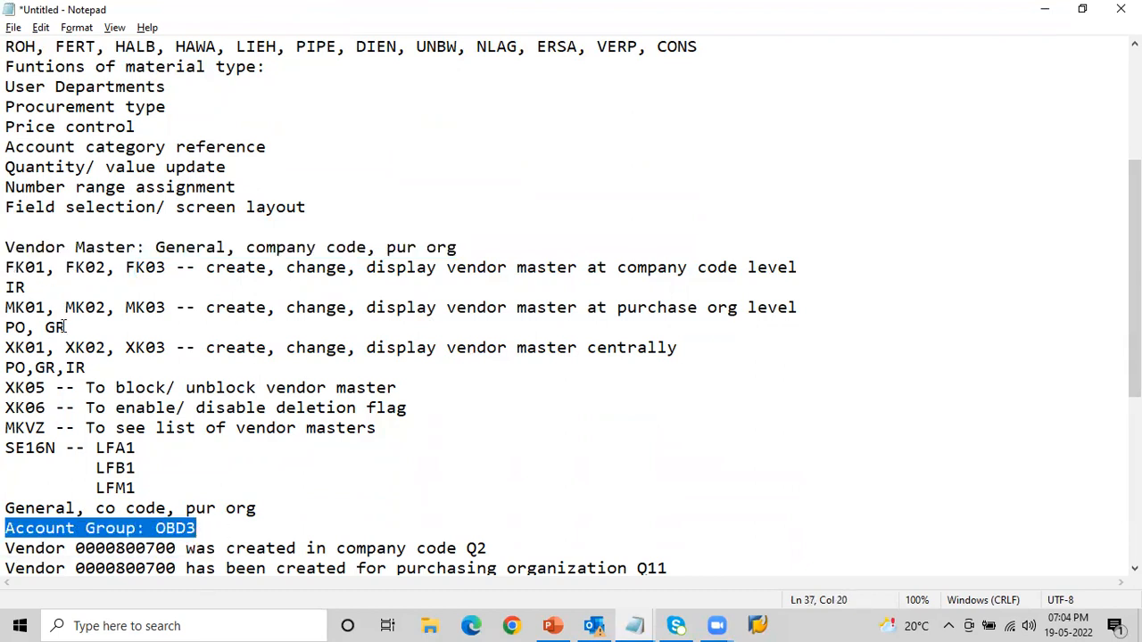
left_click_drag(6, 268, 168, 268)
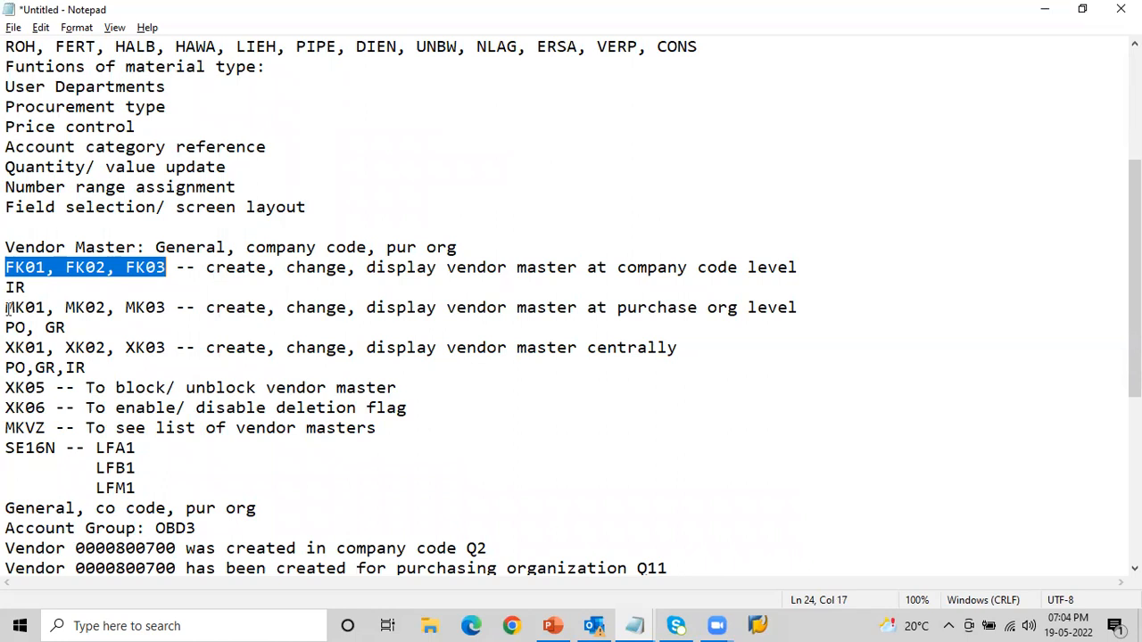
left_click_drag(7, 306, 174, 308)
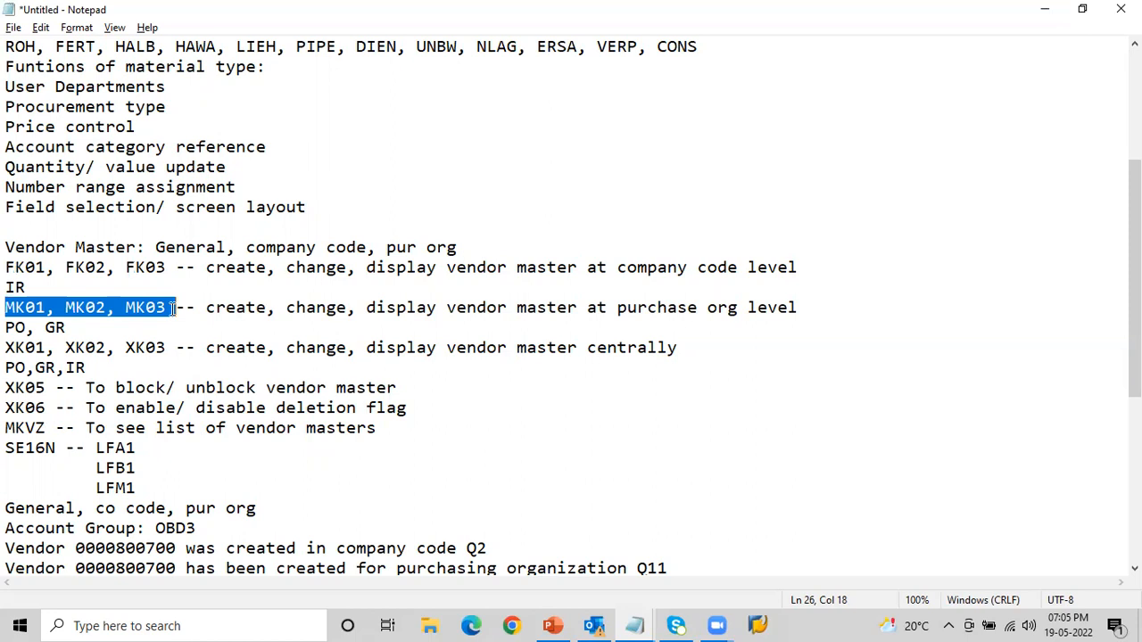
left_click_drag(6, 348, 166, 348)
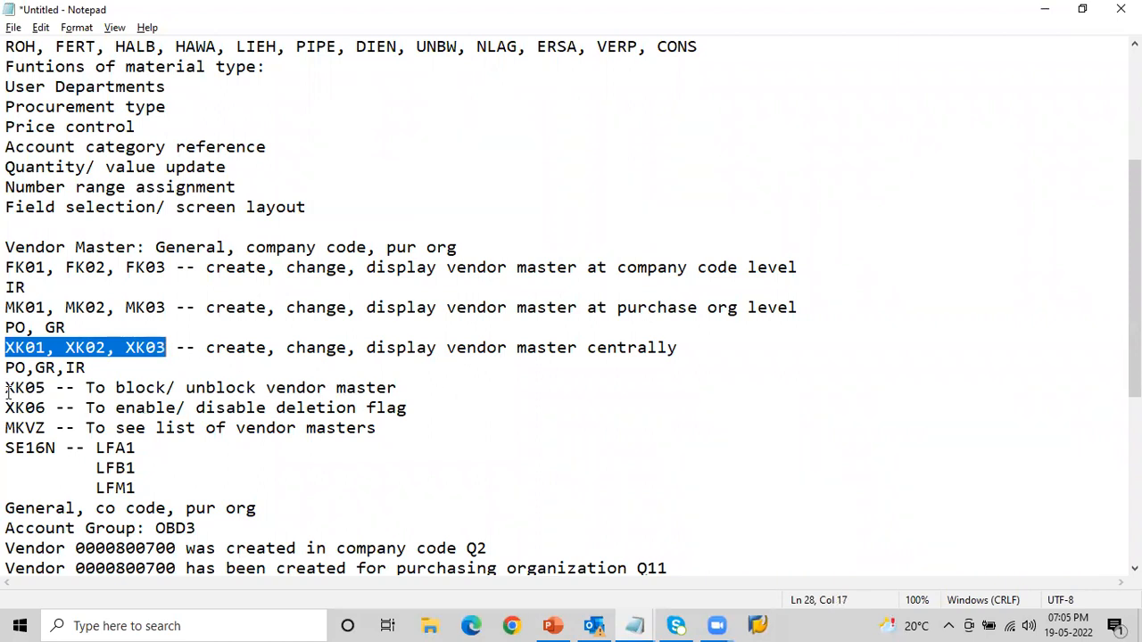
left_click_drag(6, 389, 408, 388)
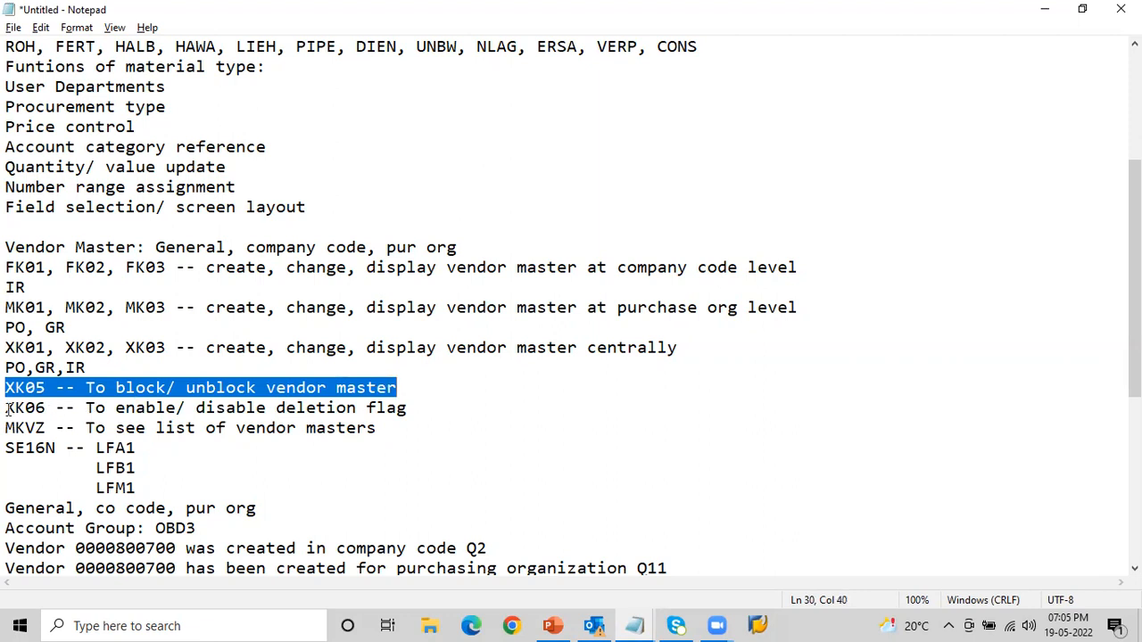
left_click_drag(7, 407, 426, 418)
left_click(425, 418)
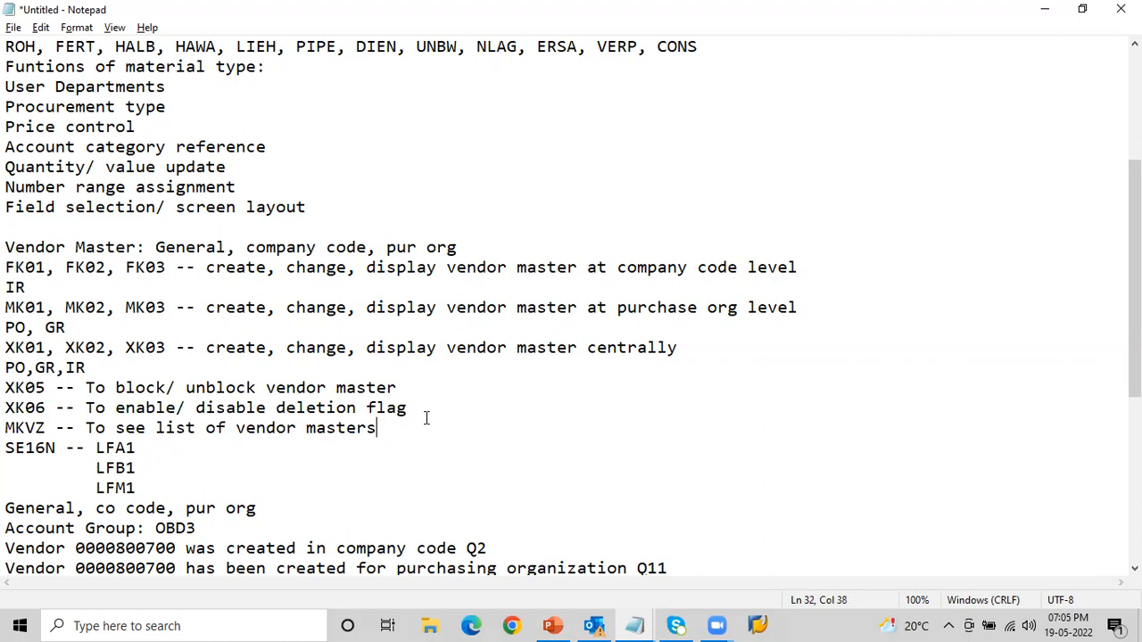
left_click_drag(8, 429, 382, 432)
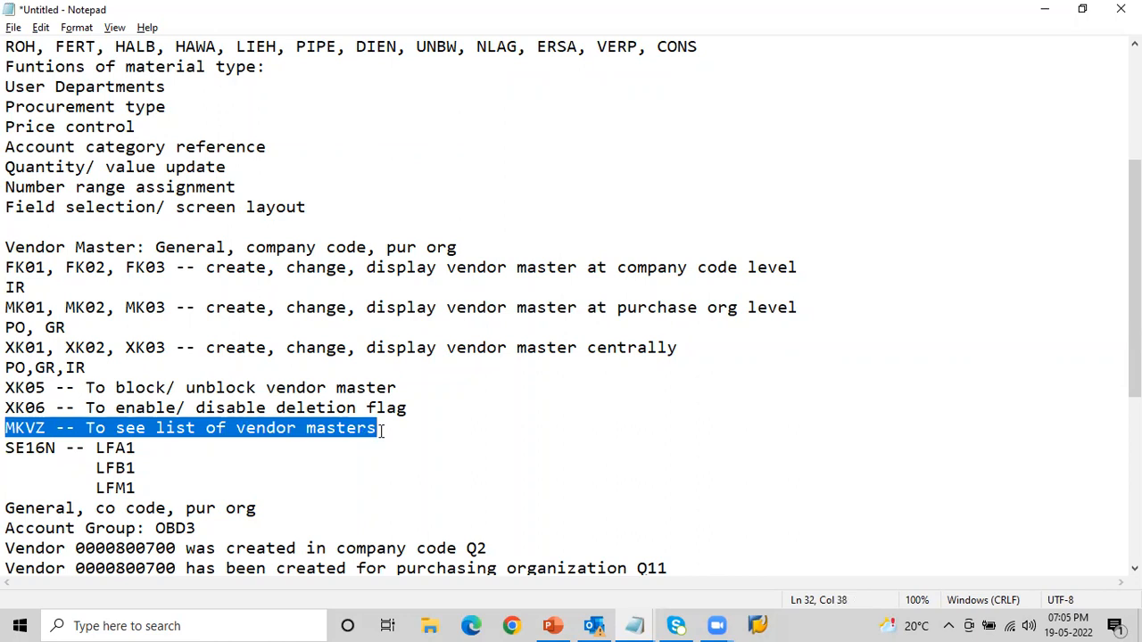
left_click_drag(1135, 330, 1135, 418)
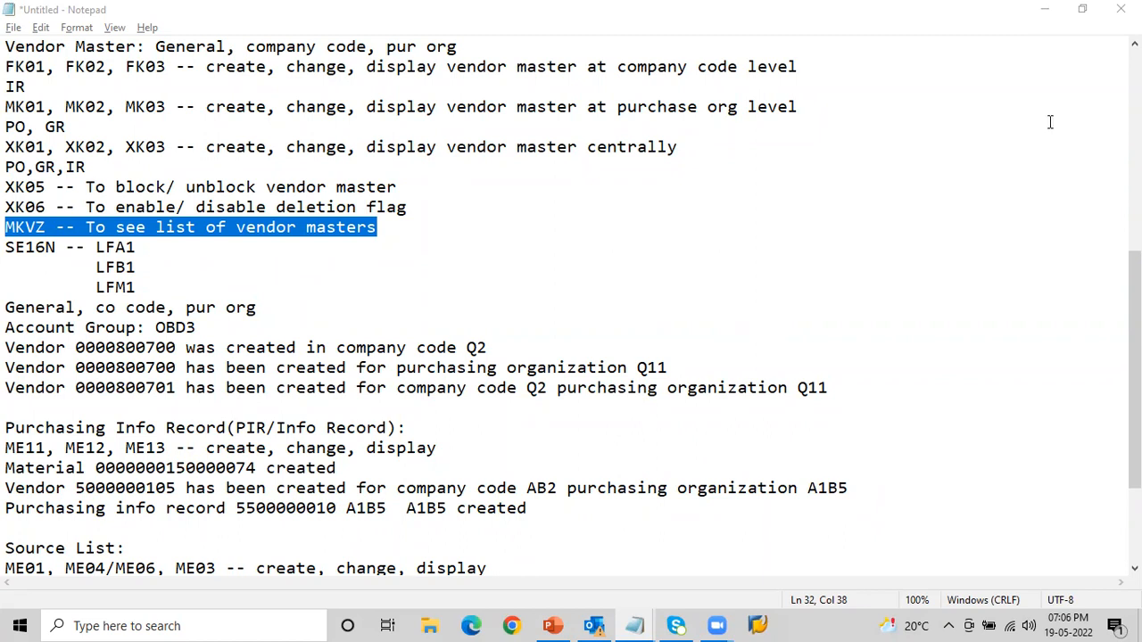
- Review the I entry in the Master Data line and the Purchasing Info Record section with codes ME11, ME12 and ME13
left_click_drag(1135, 357, 1135, 159)
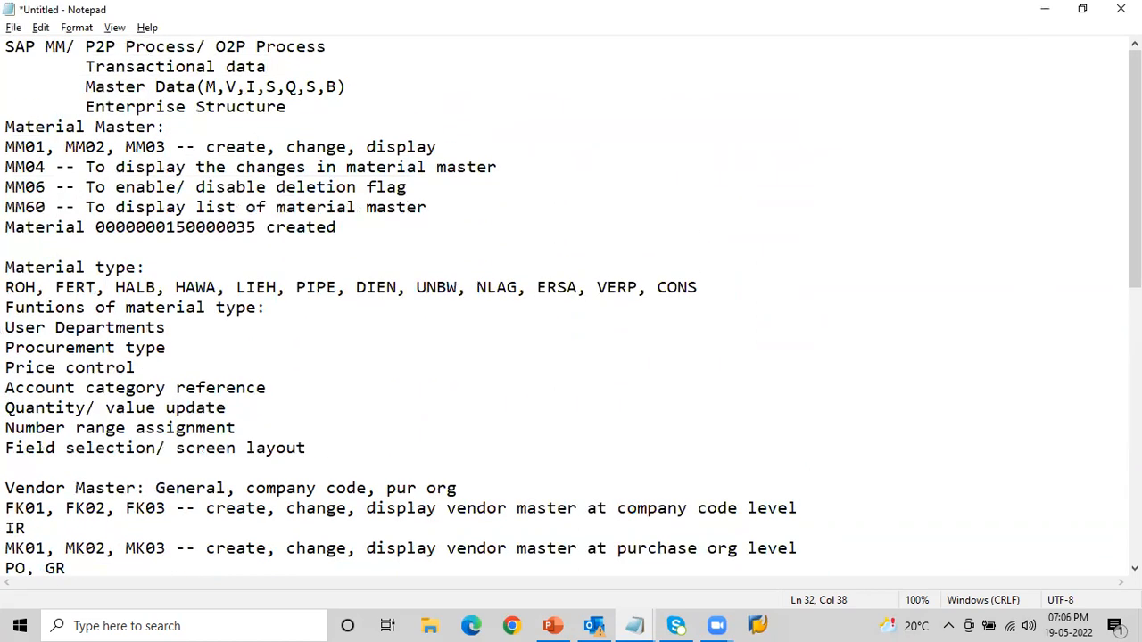
left_click(408, 30)
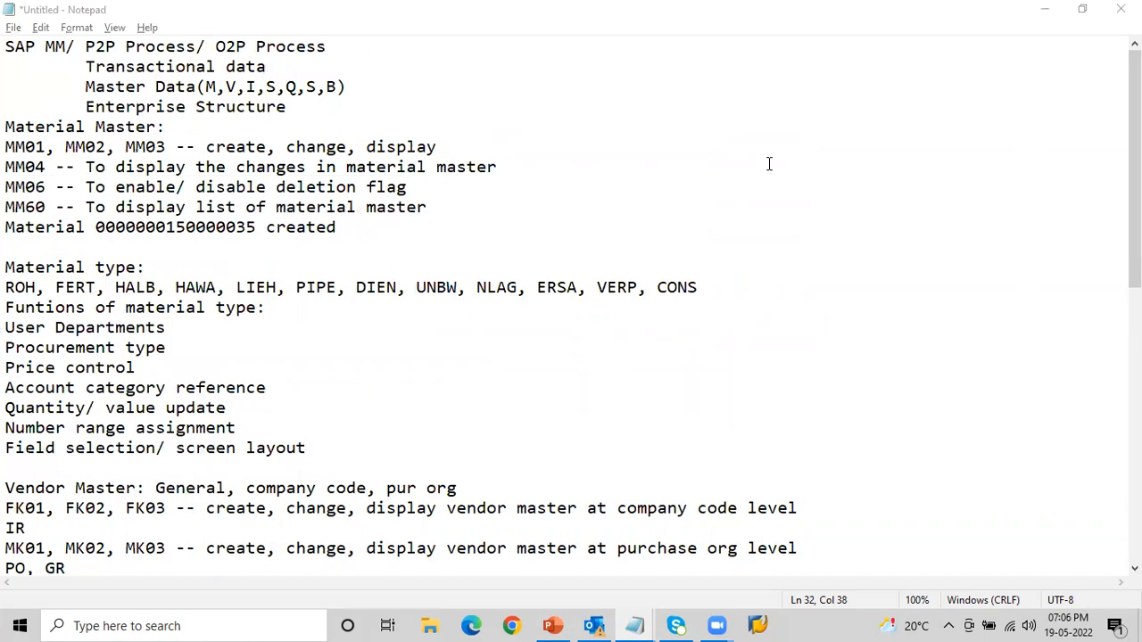
left_click(248, 86)
left_click_drag(247, 86, 279, 87)
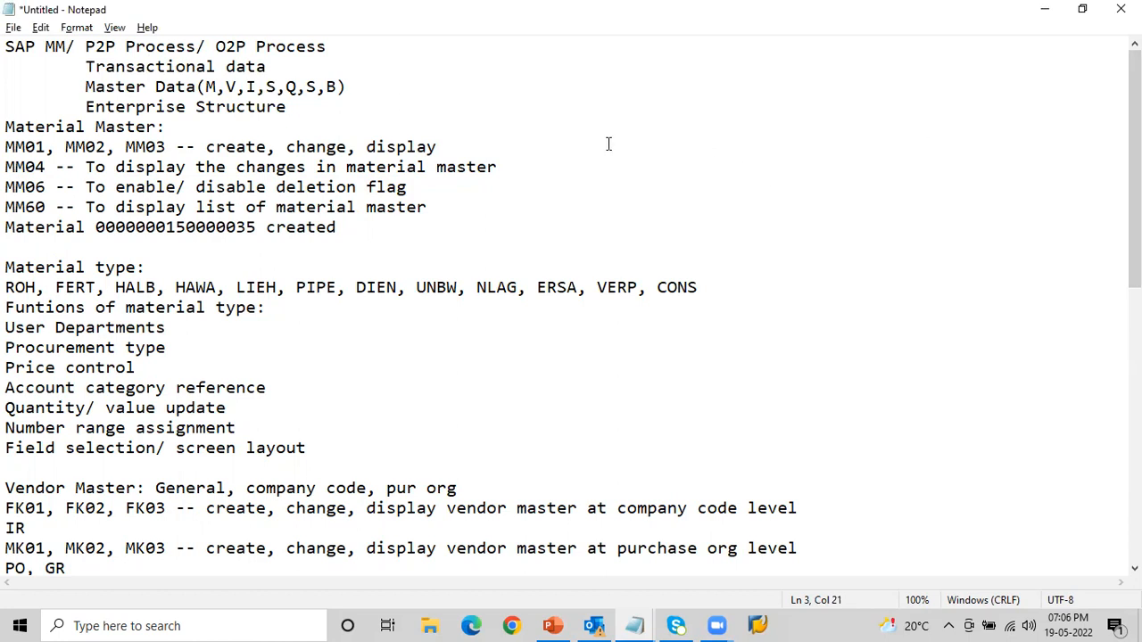
left_click(256, 87)
left_click_drag(256, 87, 246, 86)
left_click_drag(1135, 170, 1135, 388)
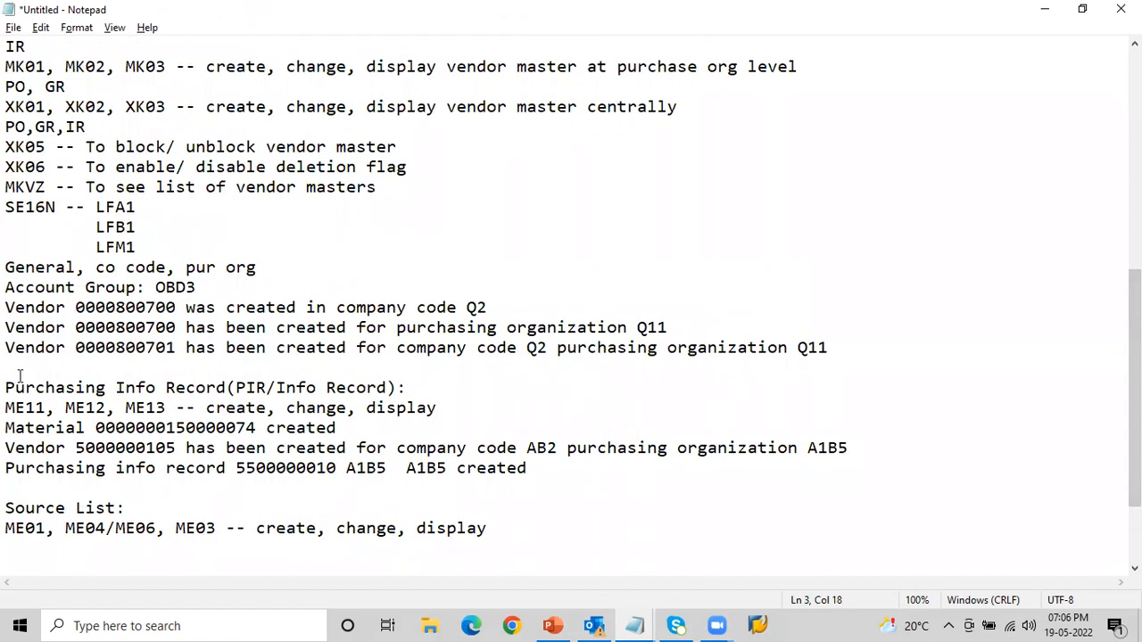
left_click_drag(7, 388, 413, 390)
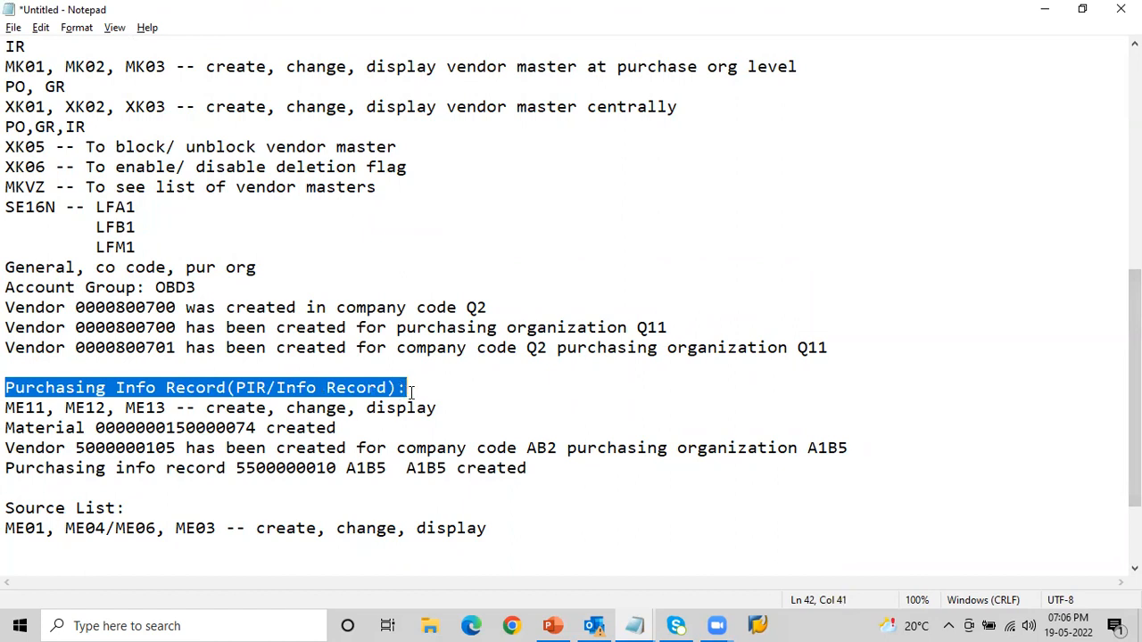
left_click(412, 390)
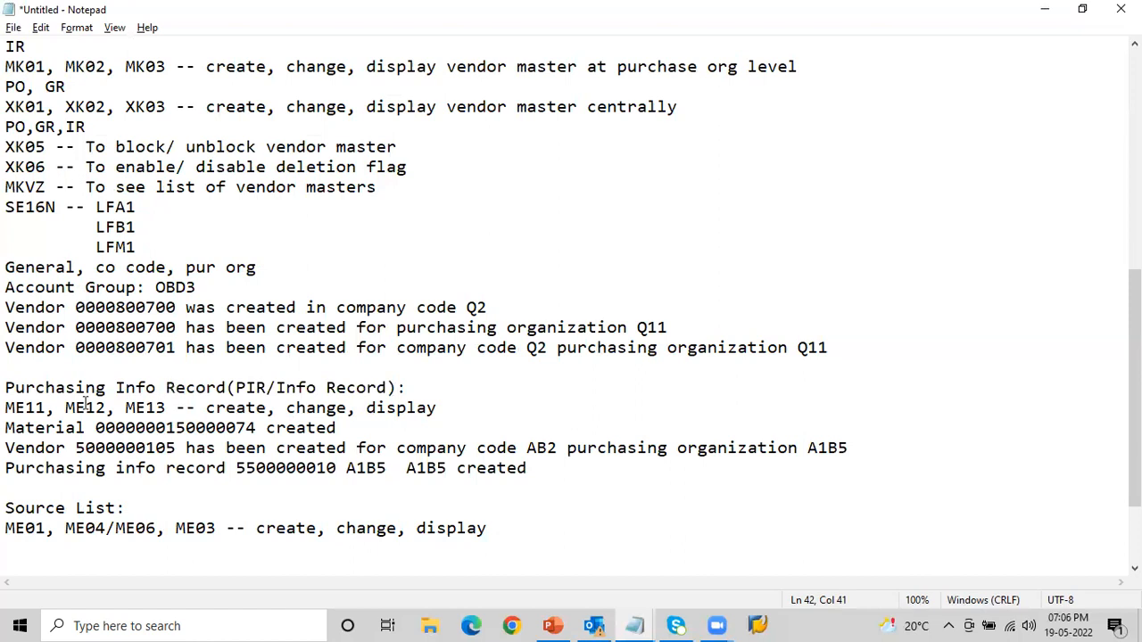
left_click_drag(6, 408, 439, 413)
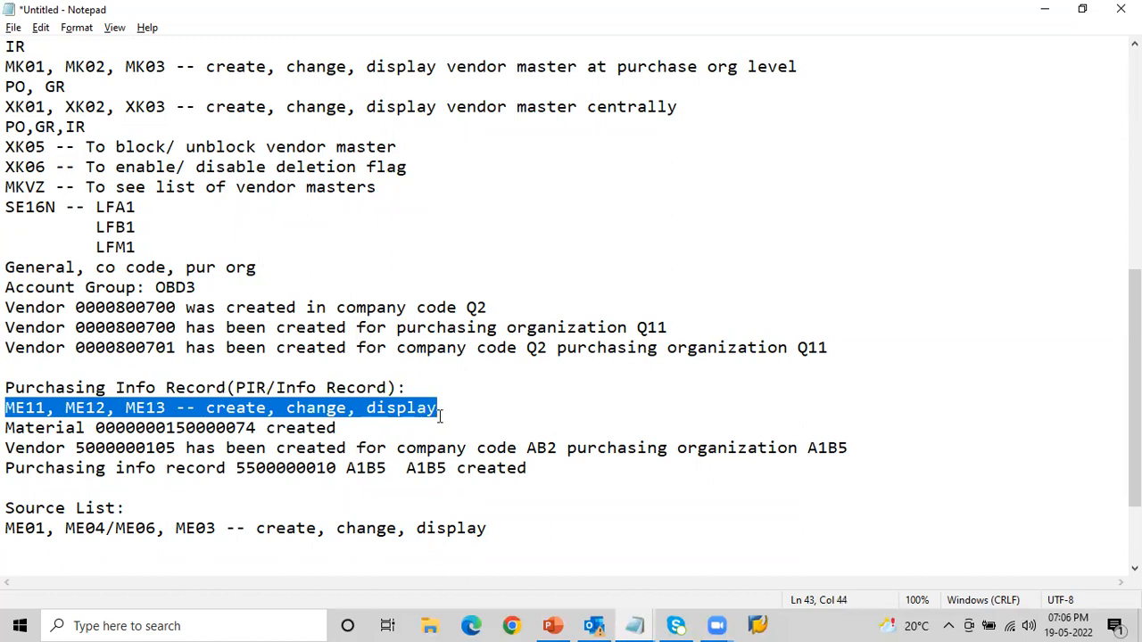
left_click(349, 426)
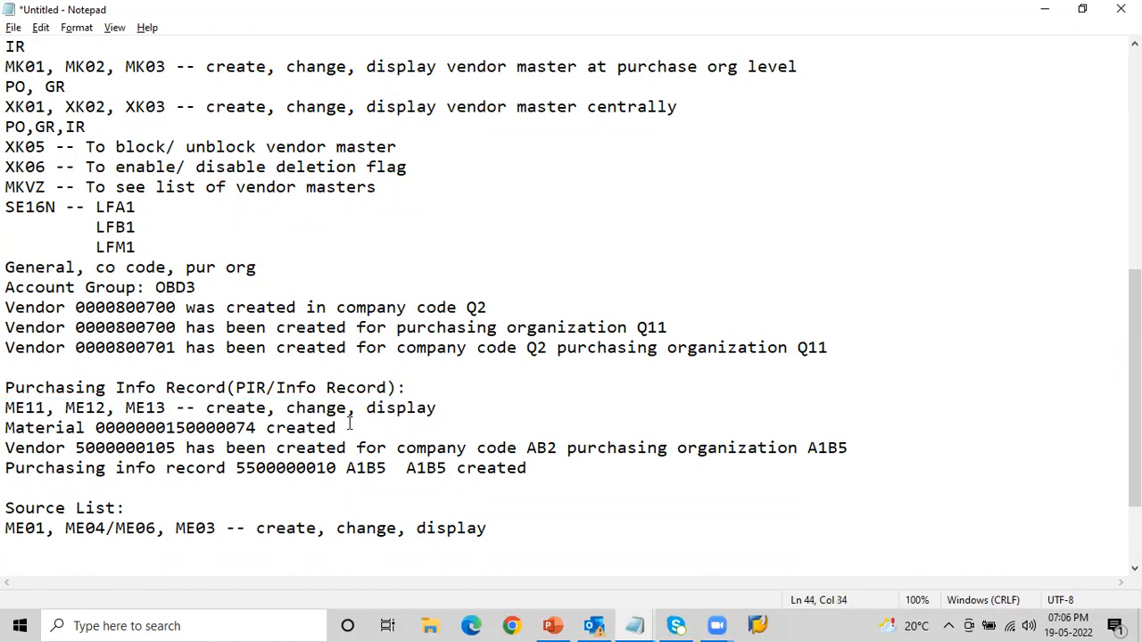
key("alt+Tab")
key("alt+Tab")
key("alt+Tab")
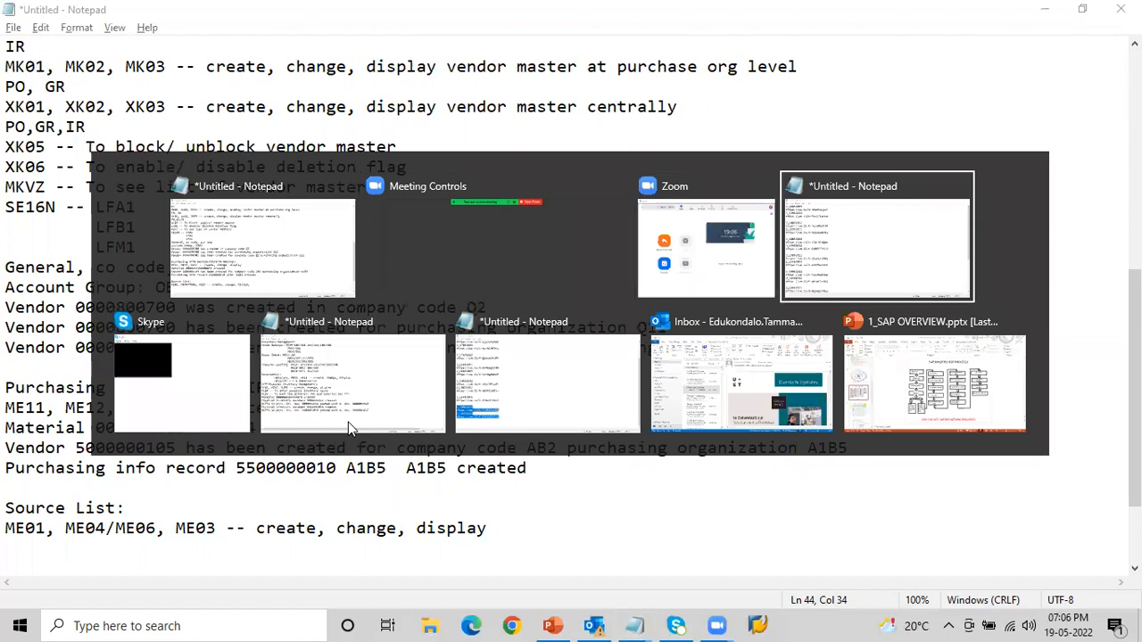
key("alt+Tab")
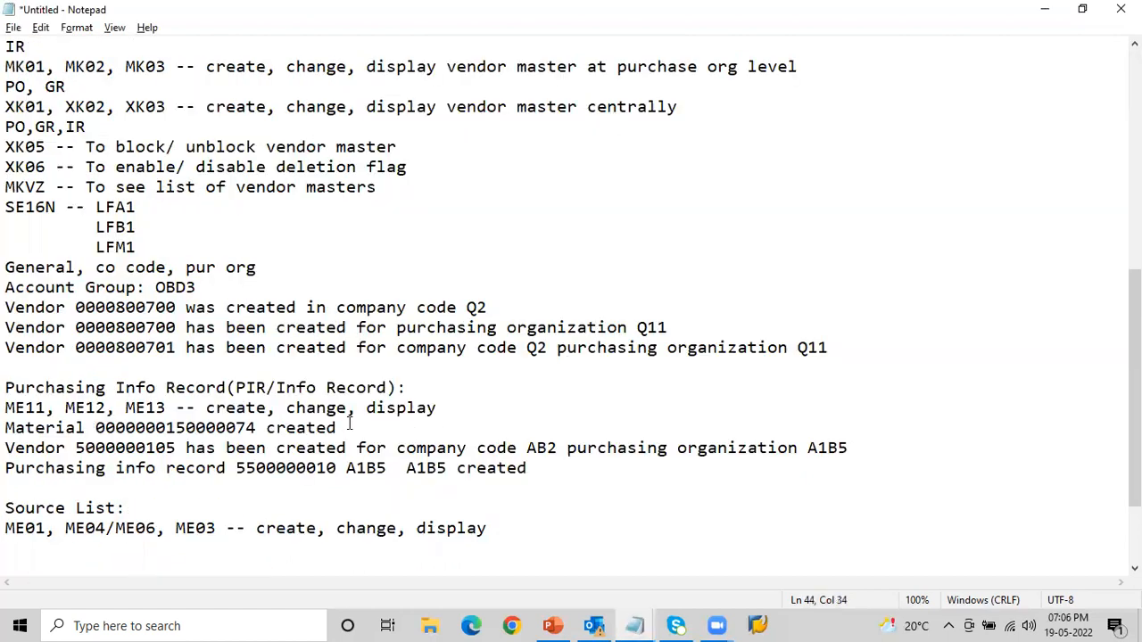
- Switch to SAP Logon and open the SAP MM2 connection
left_click(763, 626)
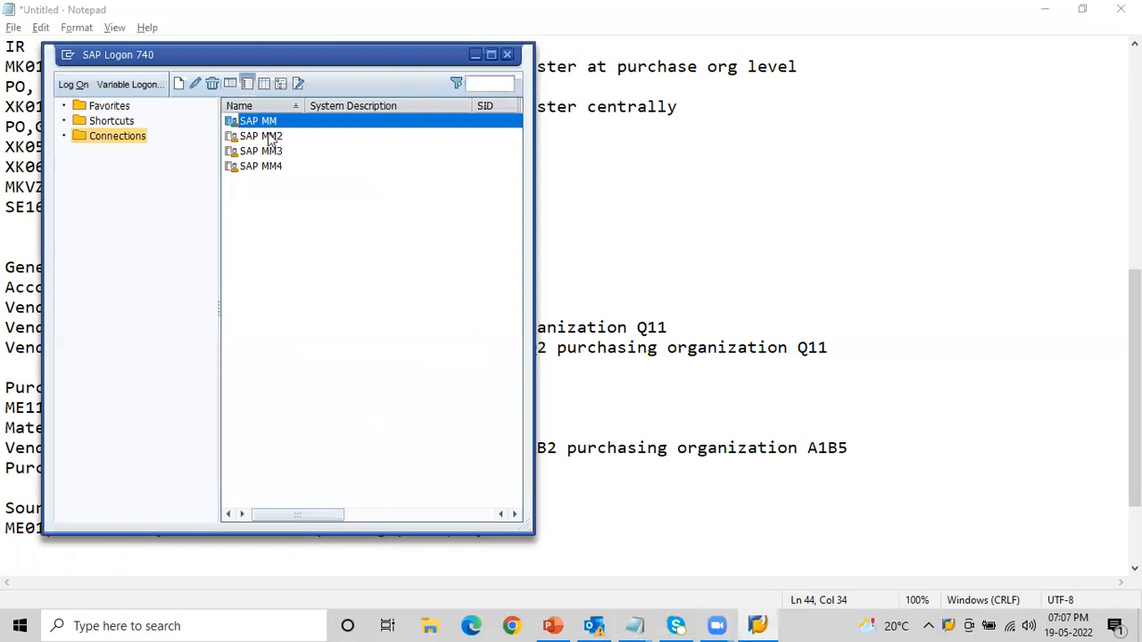
left_click(270, 141)
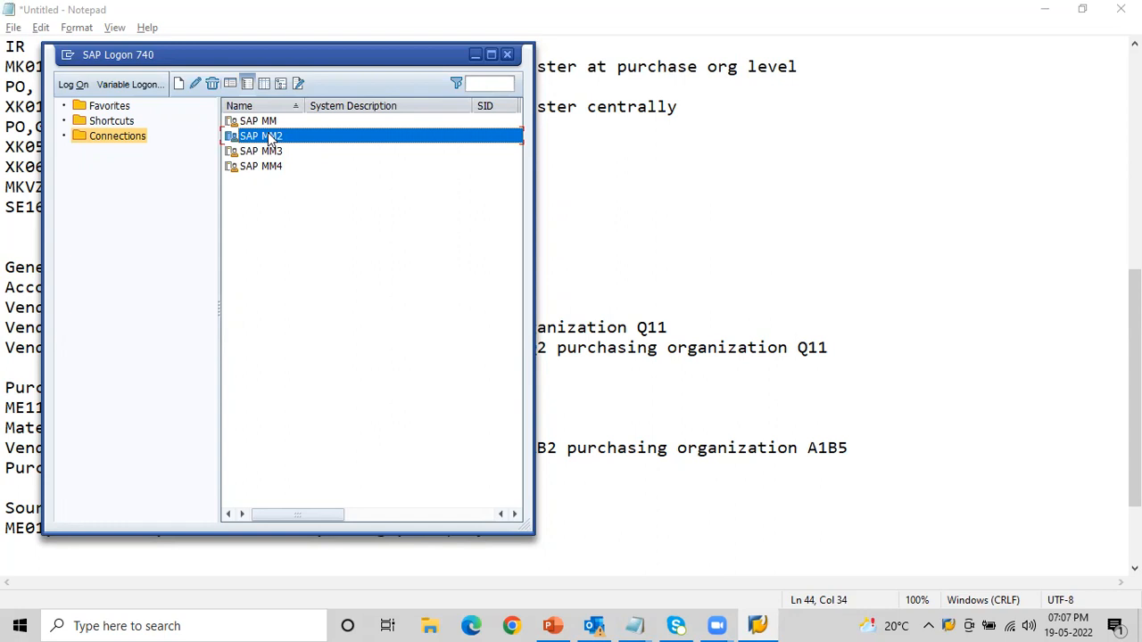
double_click(270, 138)
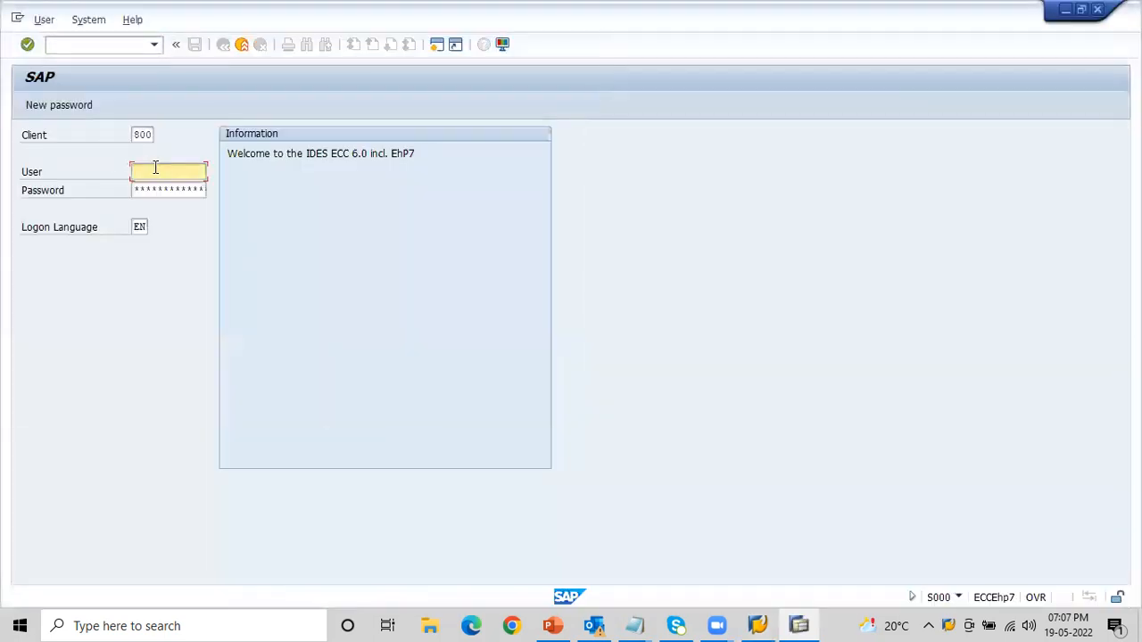
- Log on as mmuser61 with the account password, continuing with this logon and ending any other logons
left_click(155, 169)
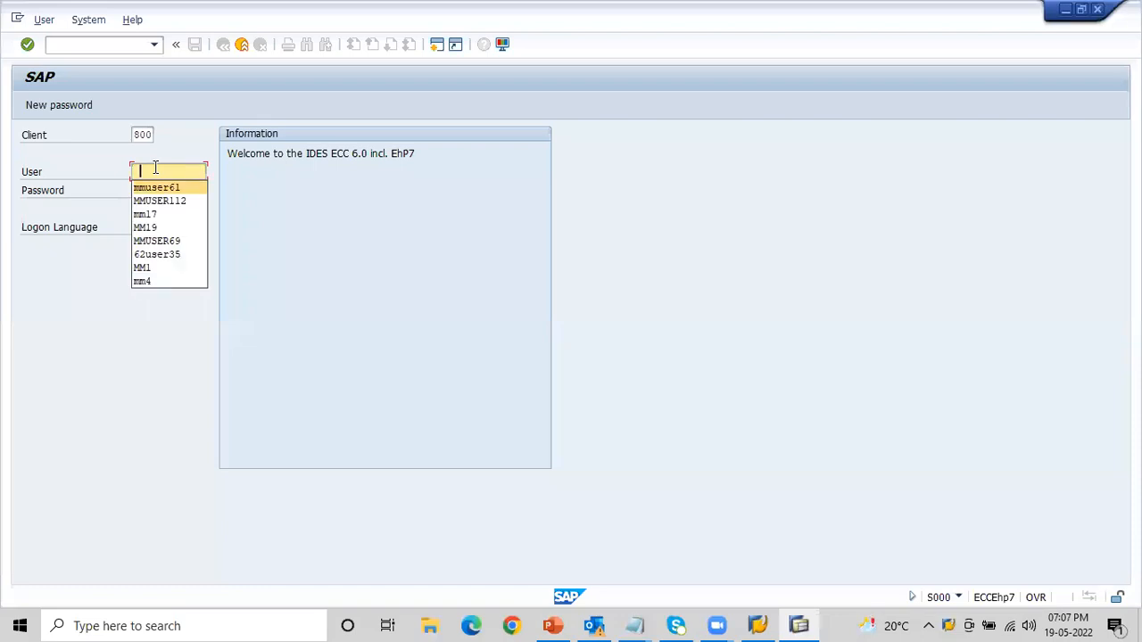
key("Tab")
type("*********")
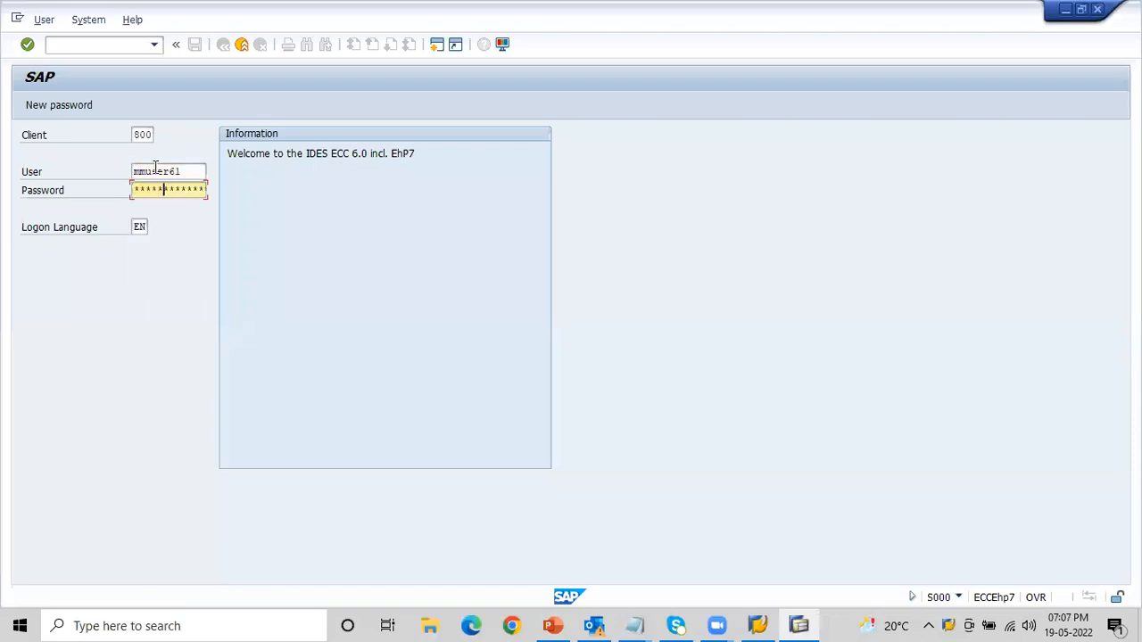
type("*")
key("Return")
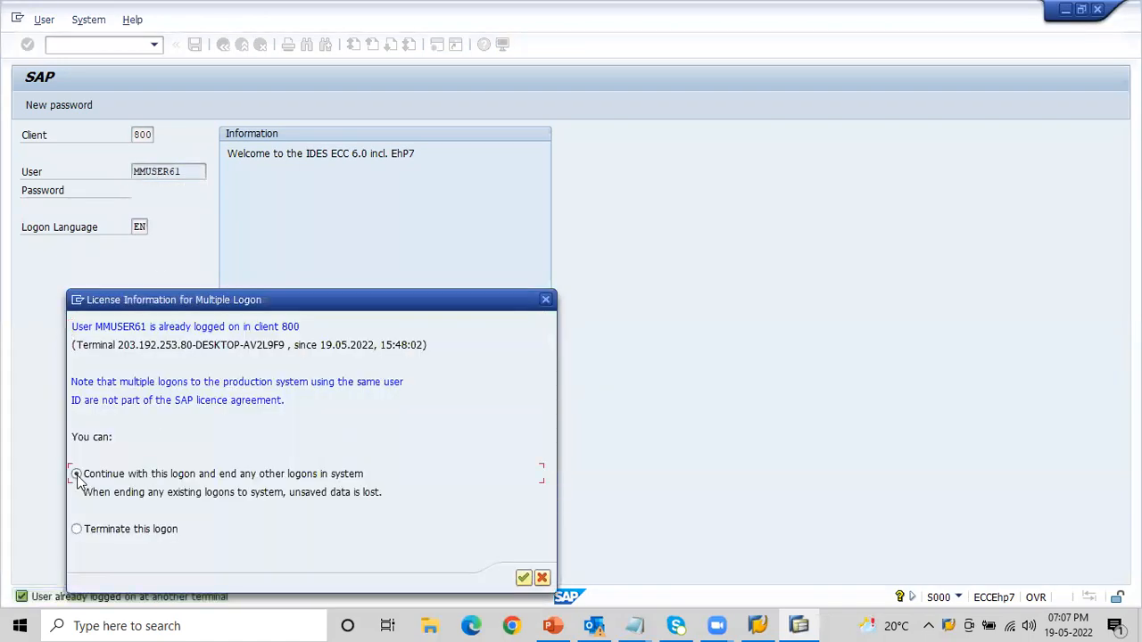
left_click(525, 579)
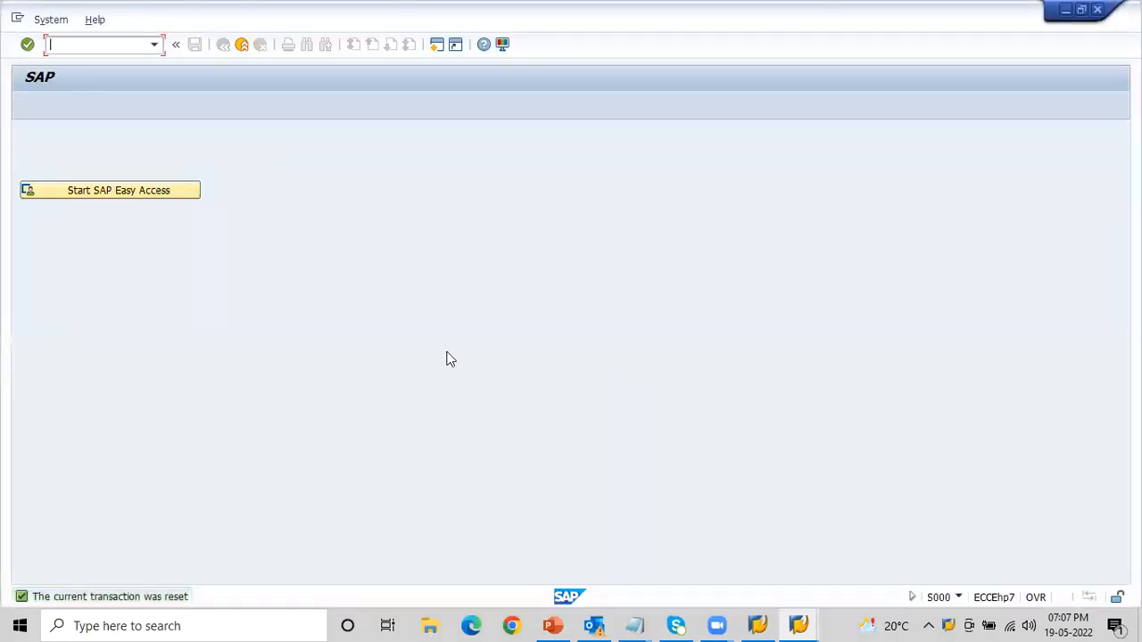
- Try to start SAP Easy Access, dismiss the session message, and try the commands /n and /nspro
left_click(89, 193)
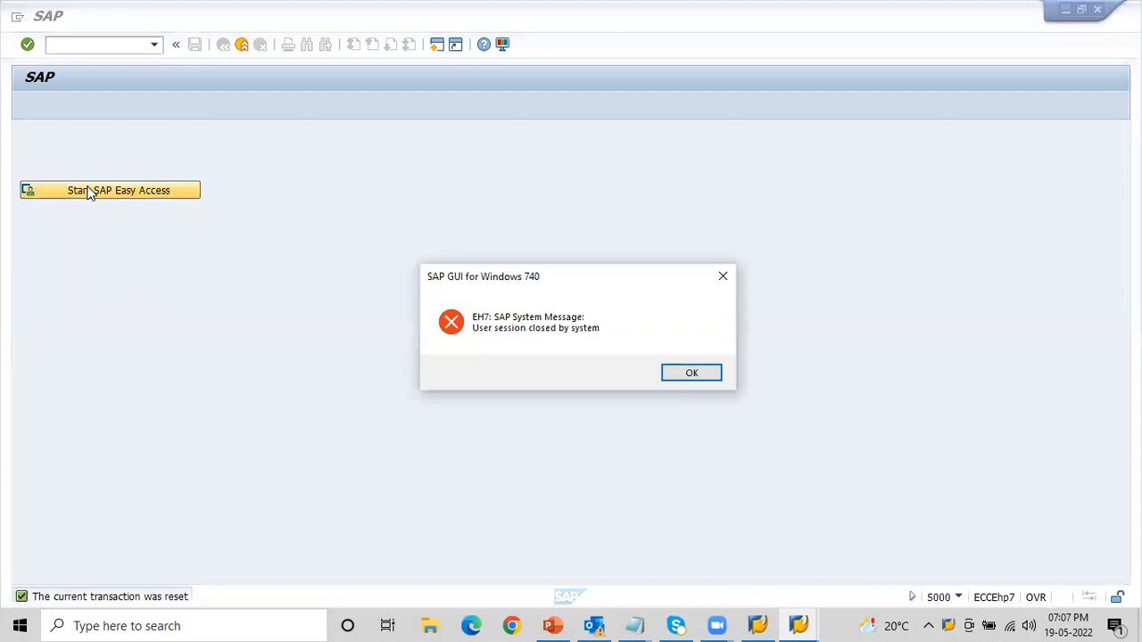
left_click(689, 374)
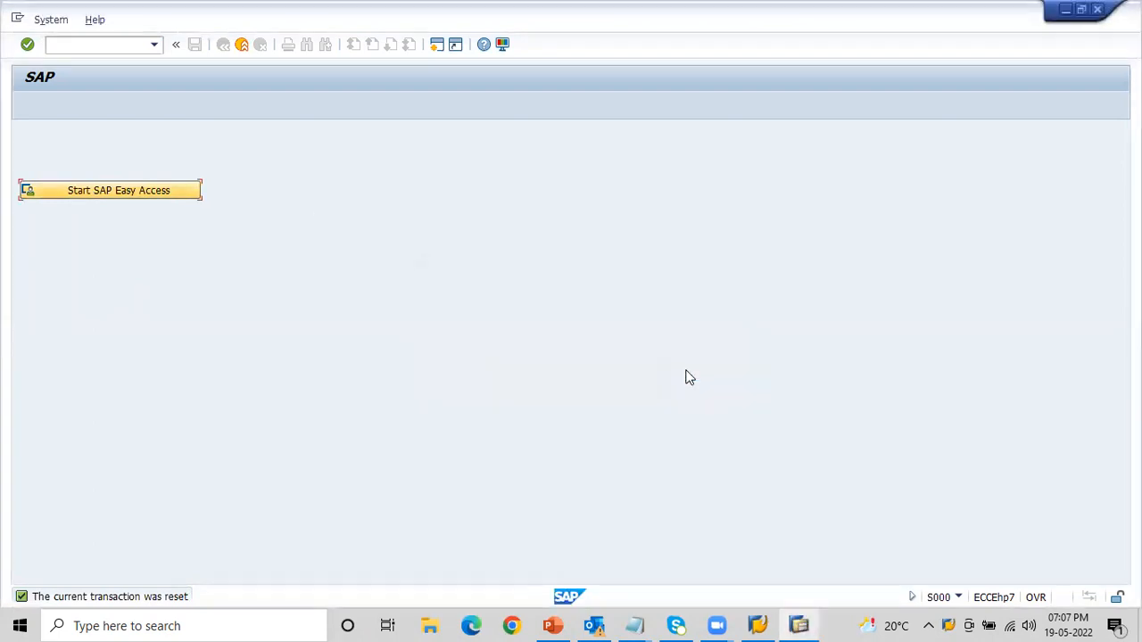
left_click(81, 44)
type("/n")
key("Return")
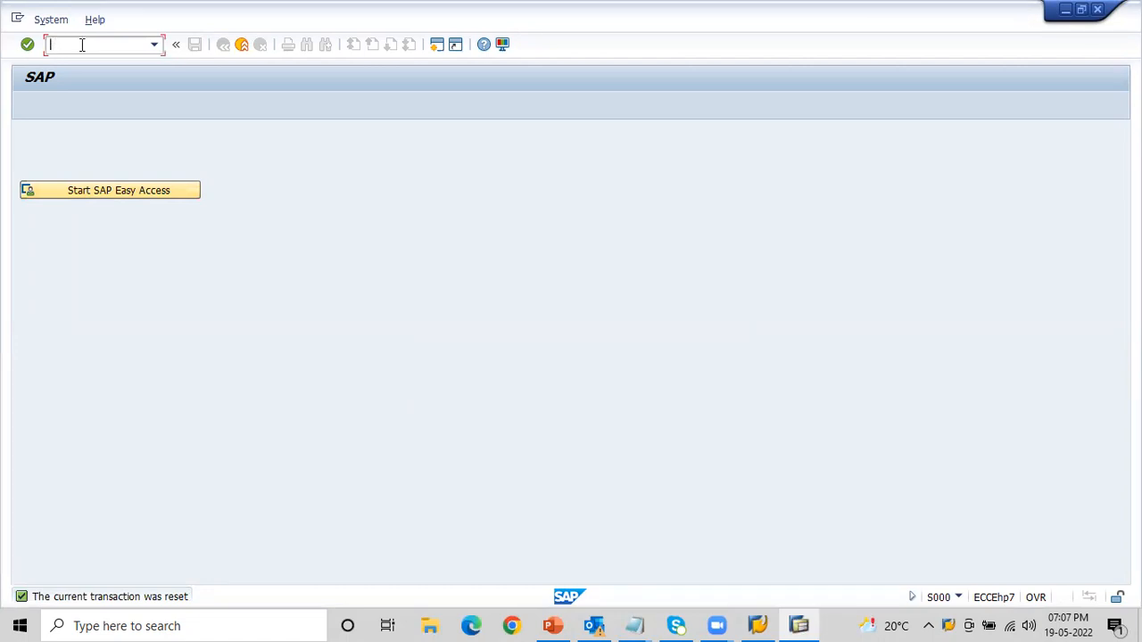
type("/nspro")
key("Return")
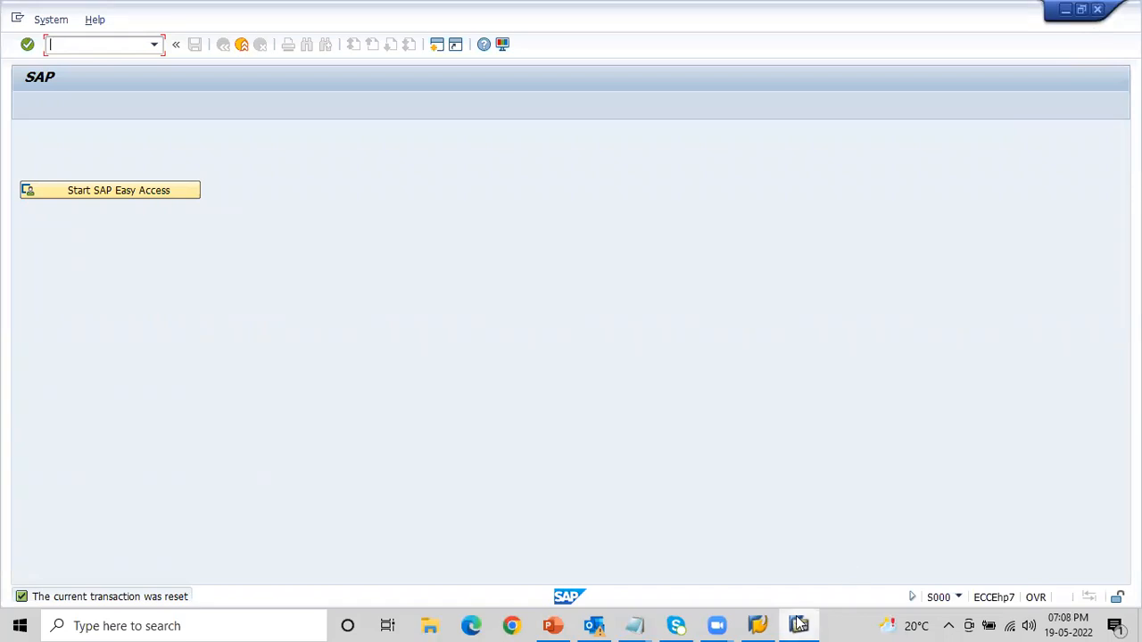
- Try to close the unresponsive SAP session window, restart SAP Easy Access and stop the running transaction
mouse_move(798, 625)
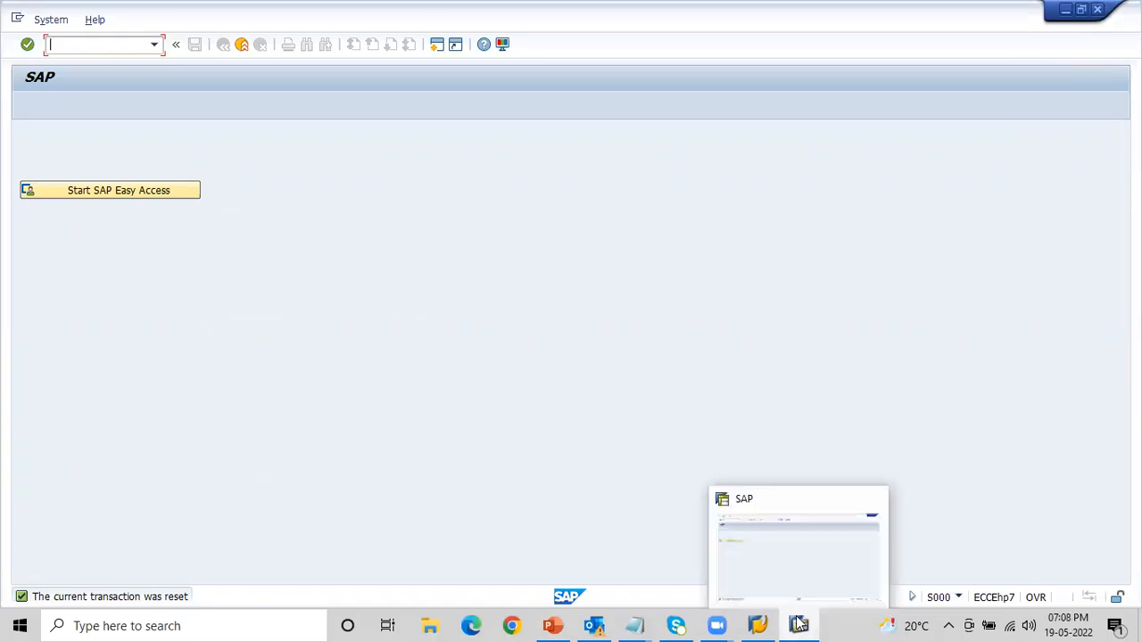
left_click(875, 502)
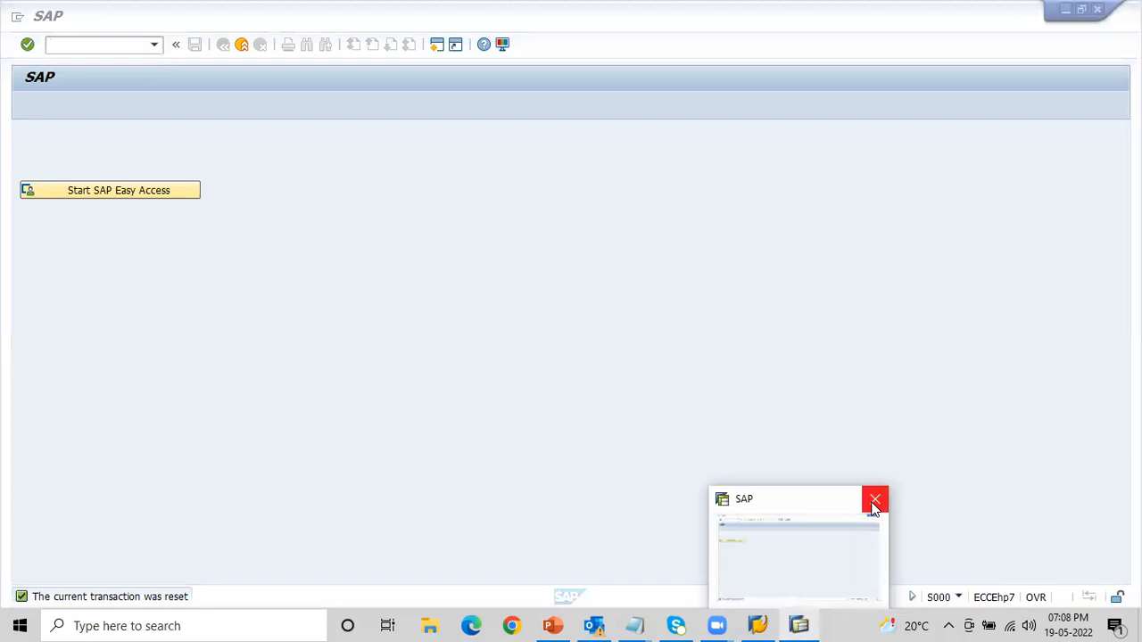
left_click(100, 191)
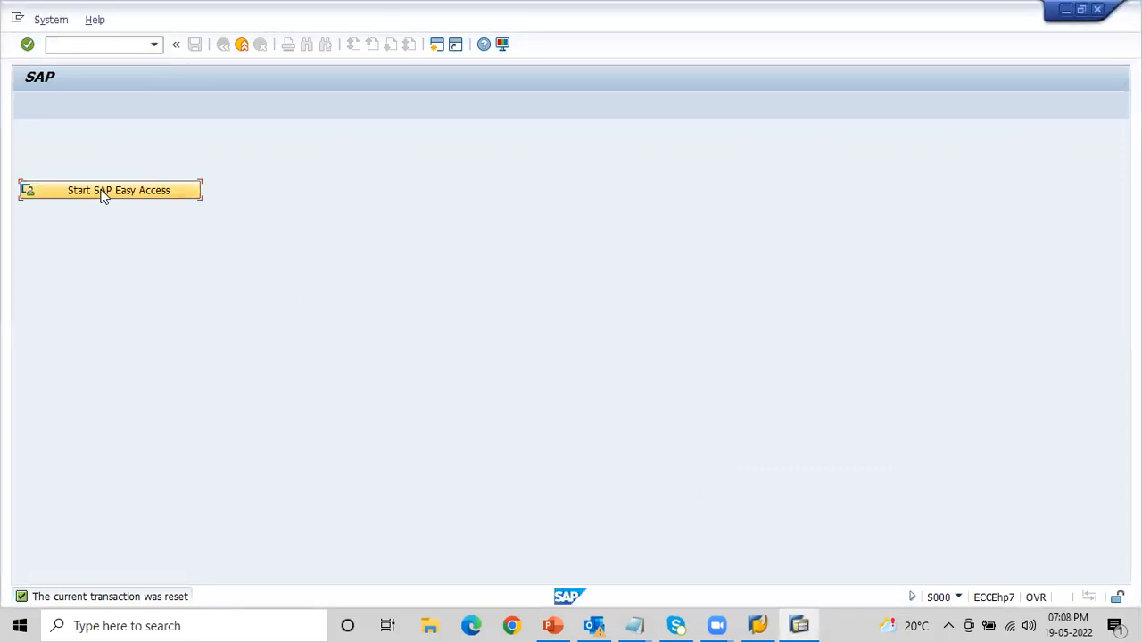
left_click(101, 191)
left_click(17, 18)
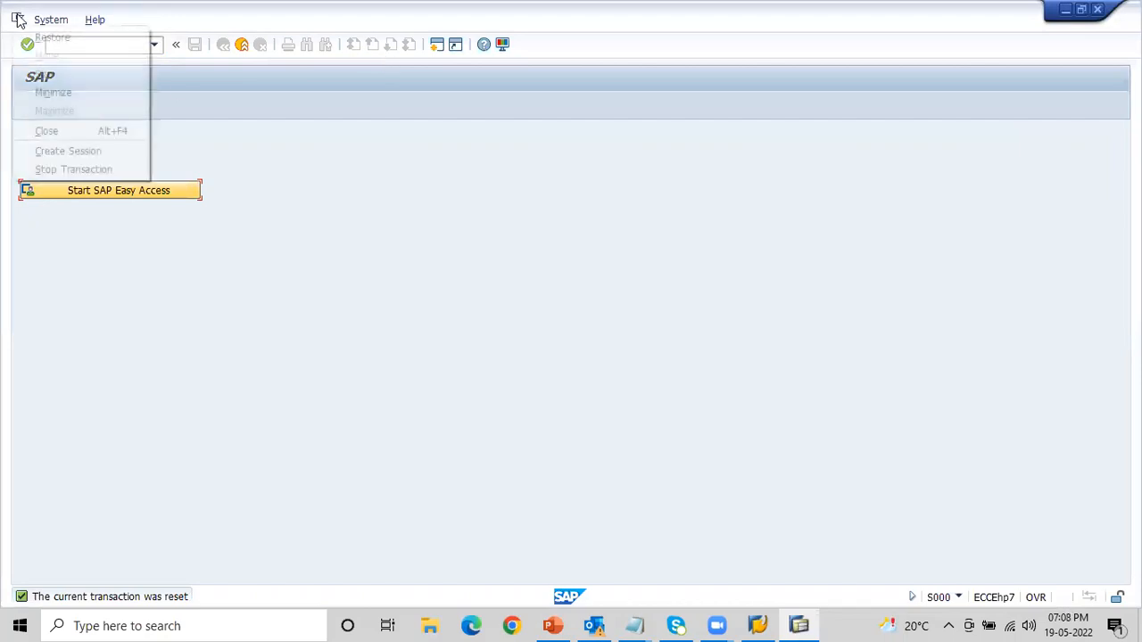
left_click(70, 169)
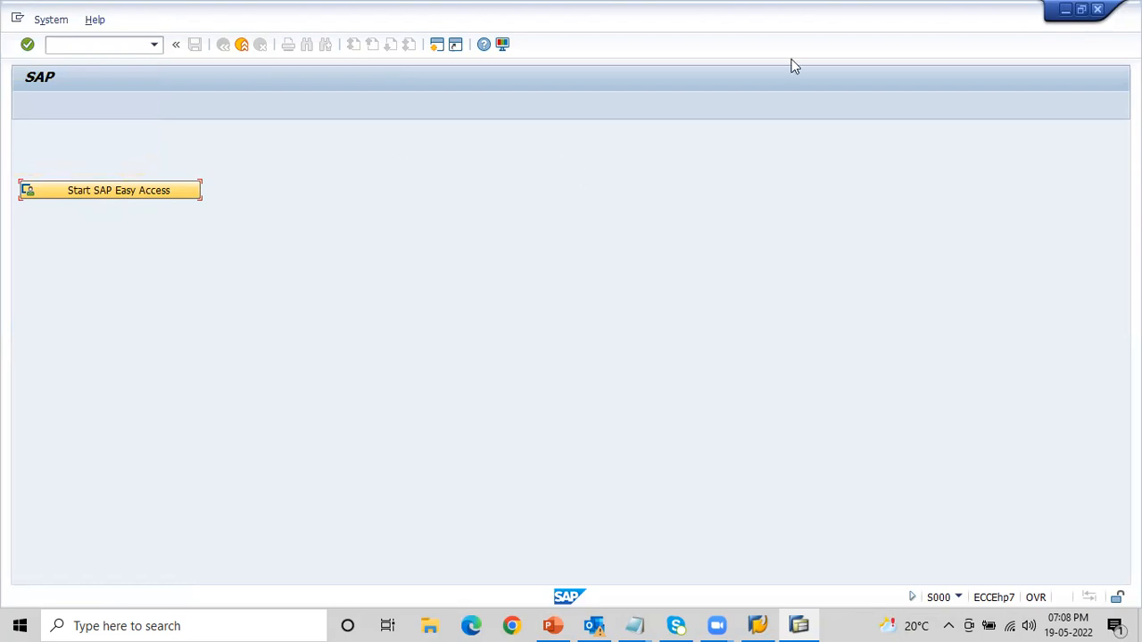
- End the SAP Logon for Windows task in Task Manager and minimize Task Manager
right_click(843, 623)
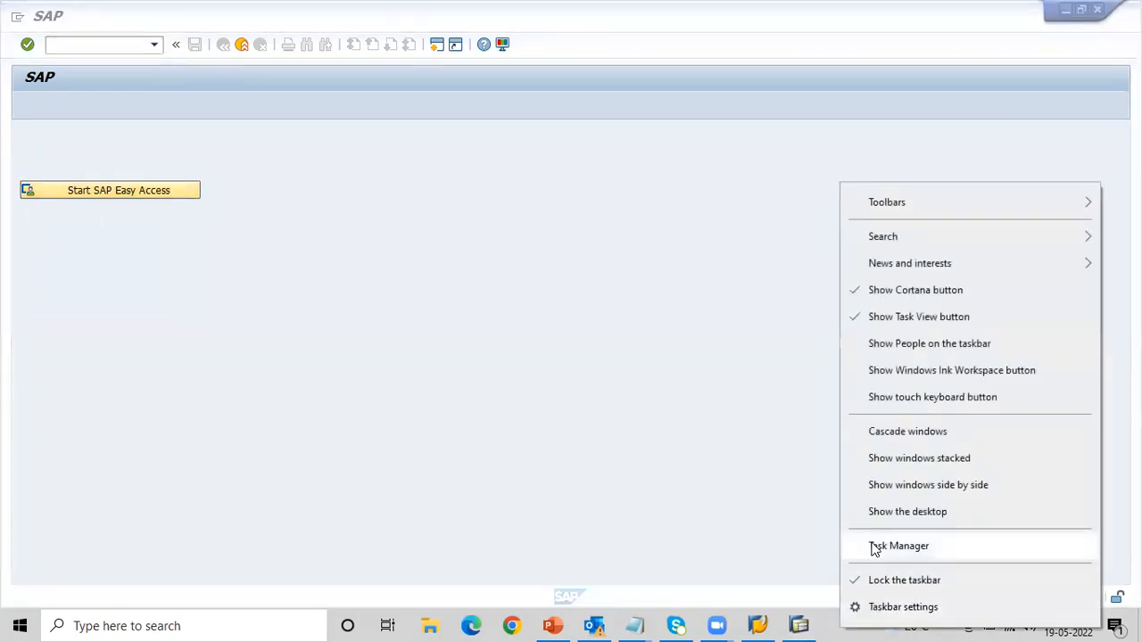
left_click(874, 546)
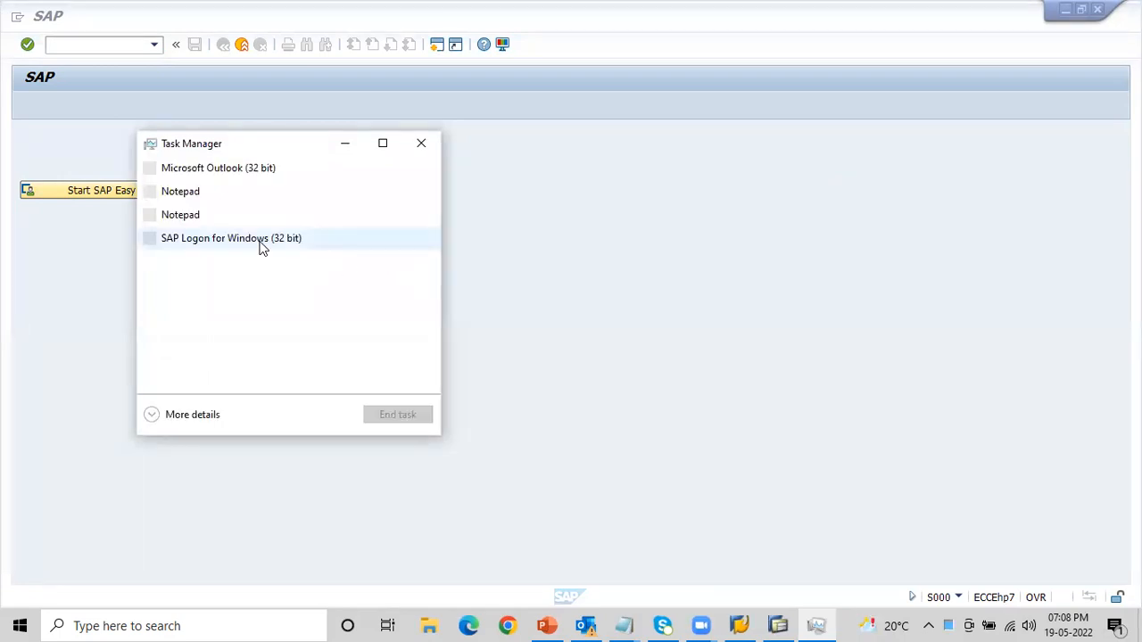
left_click(261, 248)
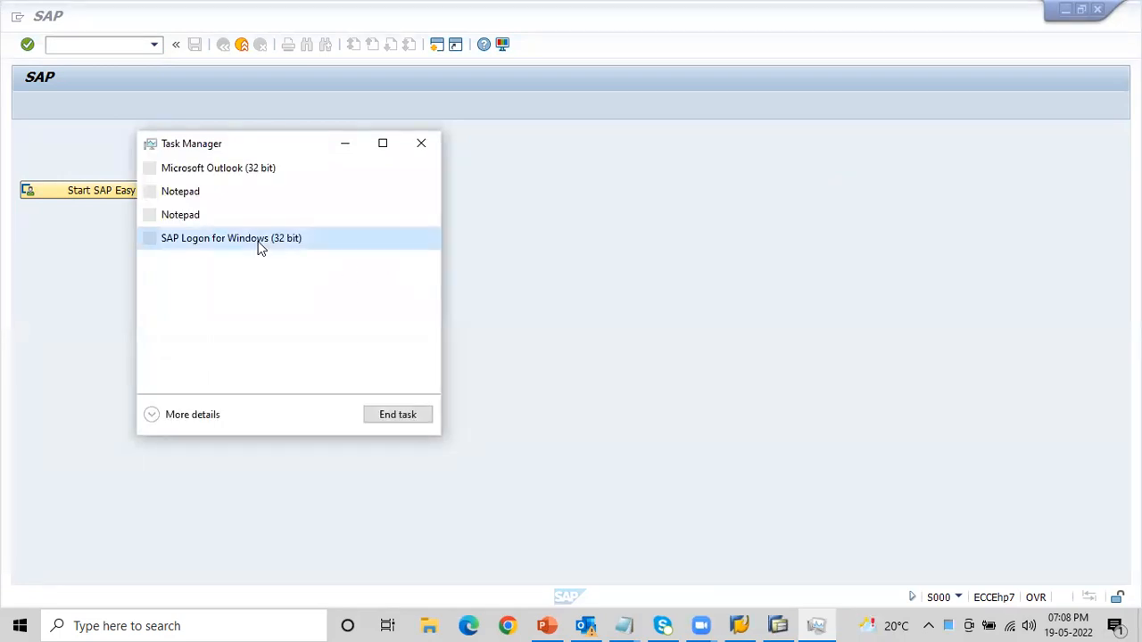
left_click(401, 417)
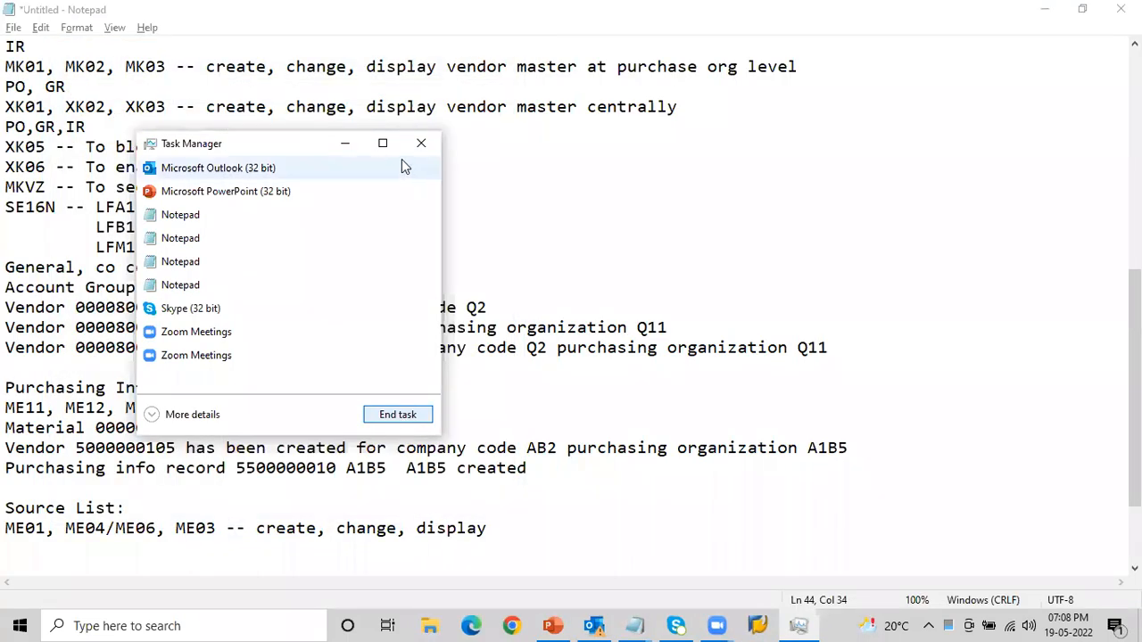
left_click(348, 142)
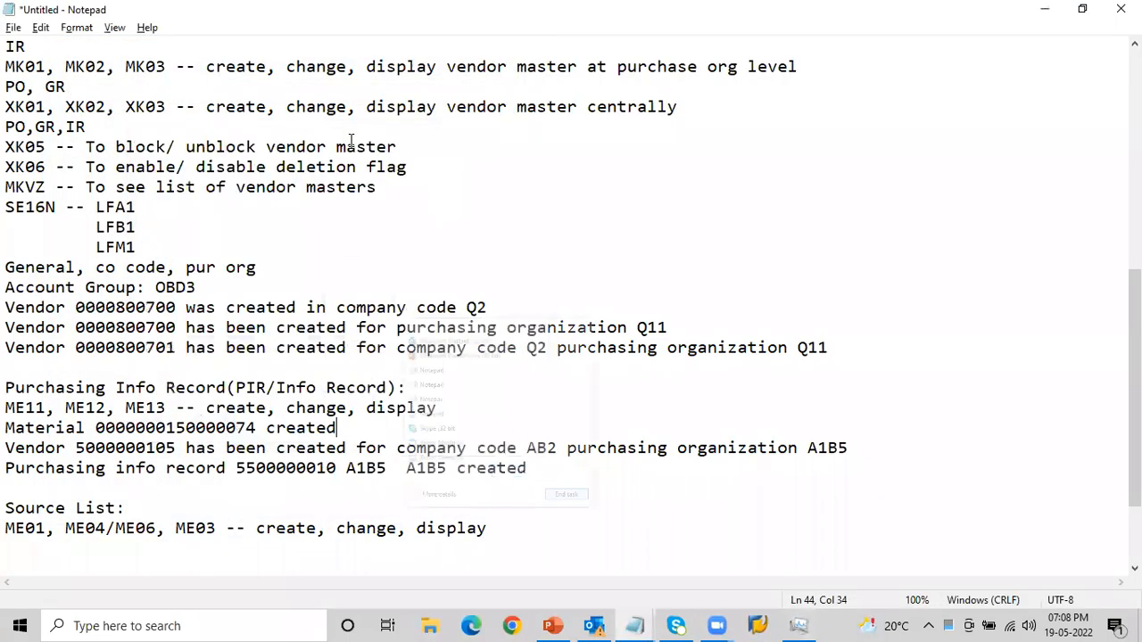
- Relaunch SAP Logon, close Task Manager and open the SAP MM2 connection
left_click(758, 624)
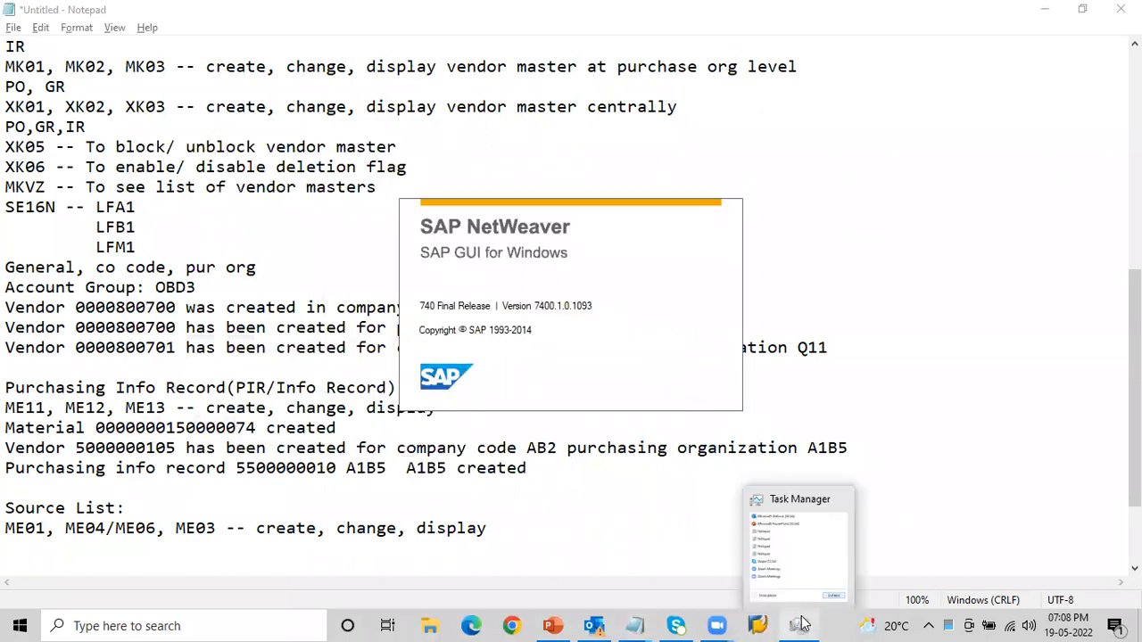
left_click(799, 625)
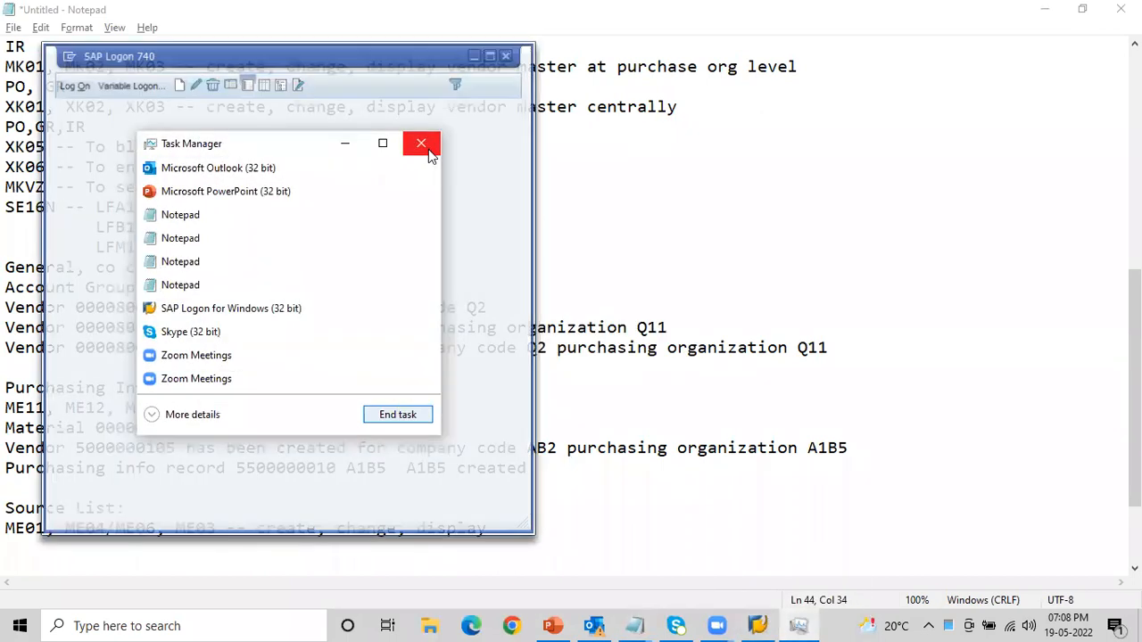
left_click(422, 143)
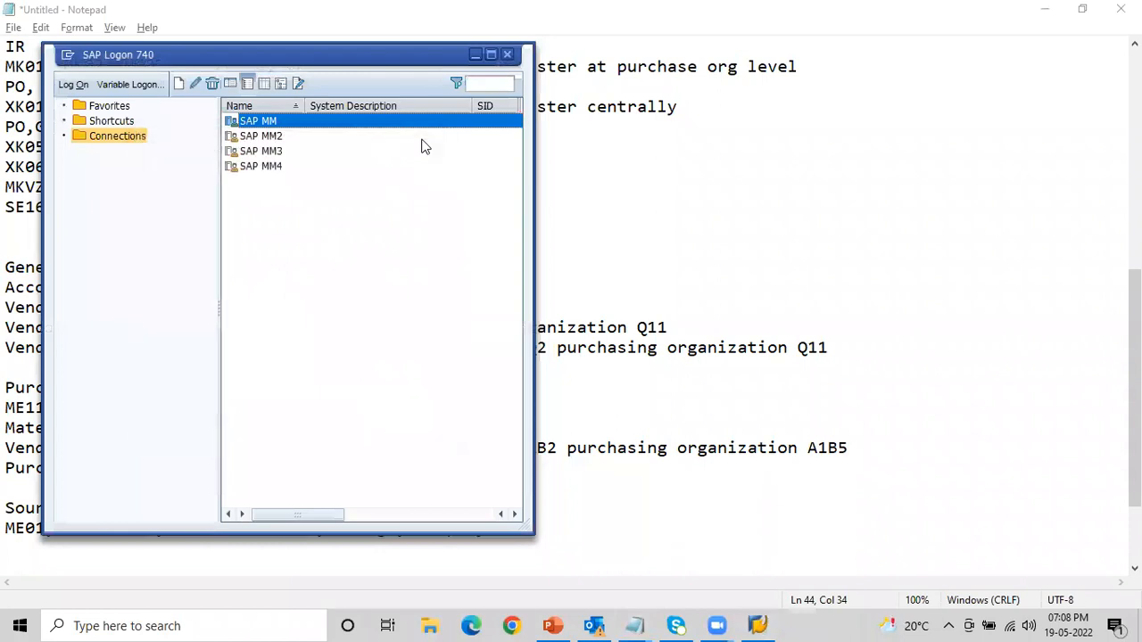
left_click(268, 138)
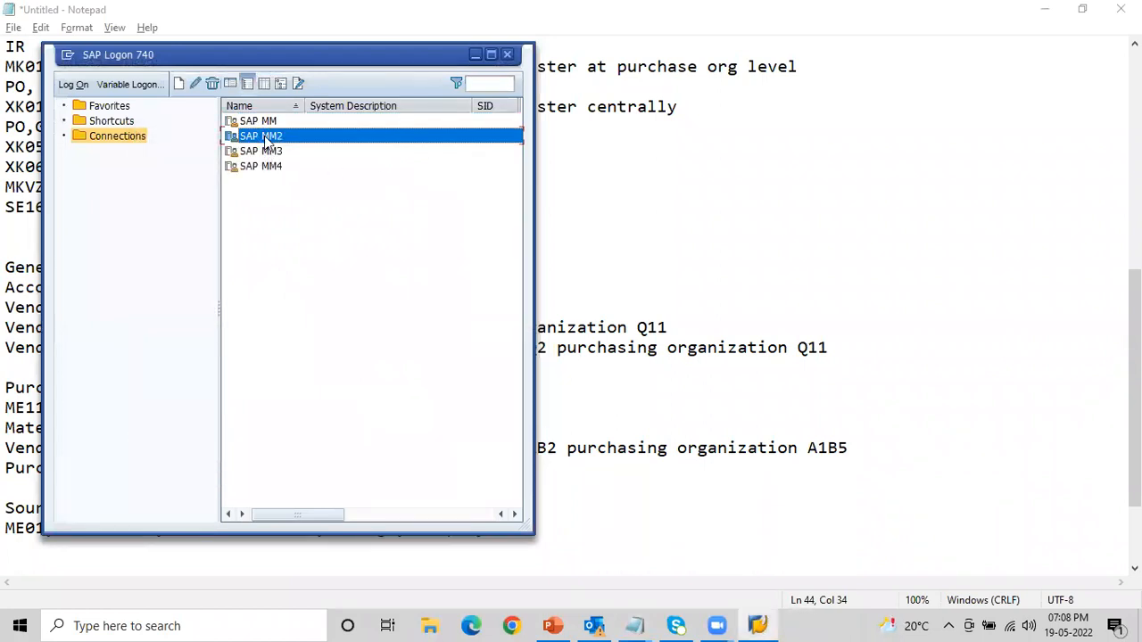
double_click(268, 139)
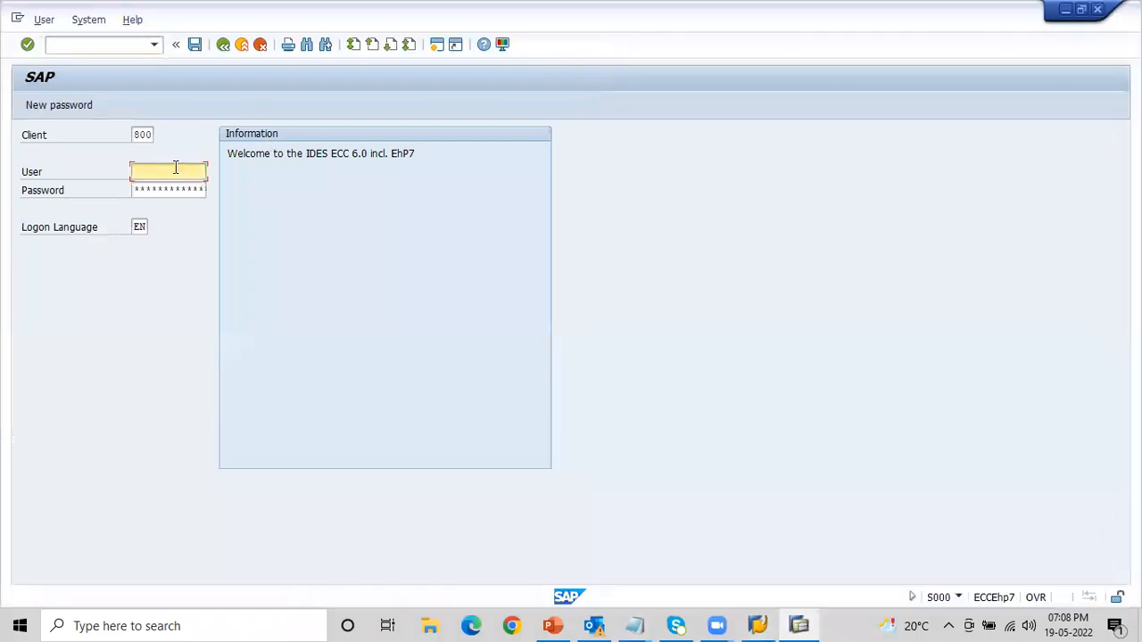
- Log on to client 800 as mmuser61 with the account password
left_click(176, 167)
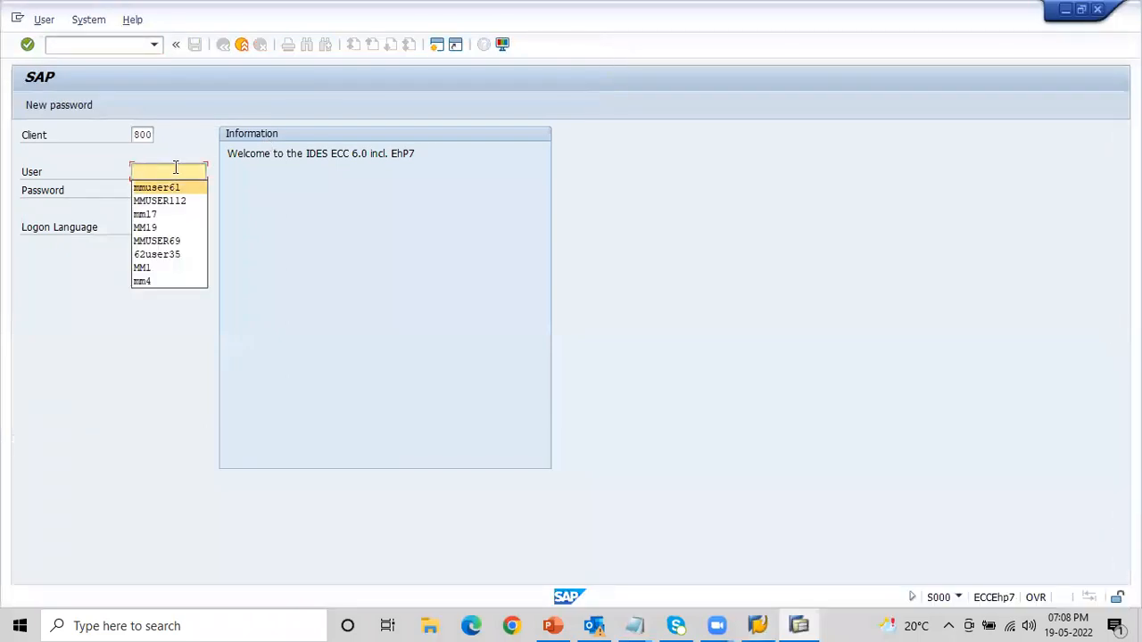
key("Return")
key("Tab")
type("****")
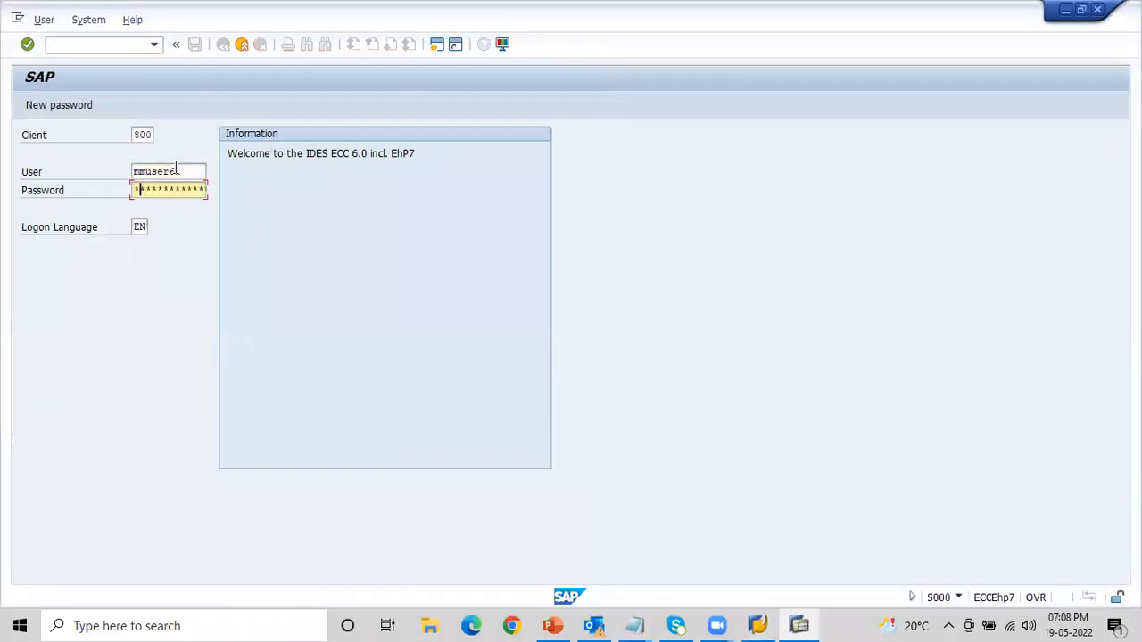
type("*****")
key("Return")
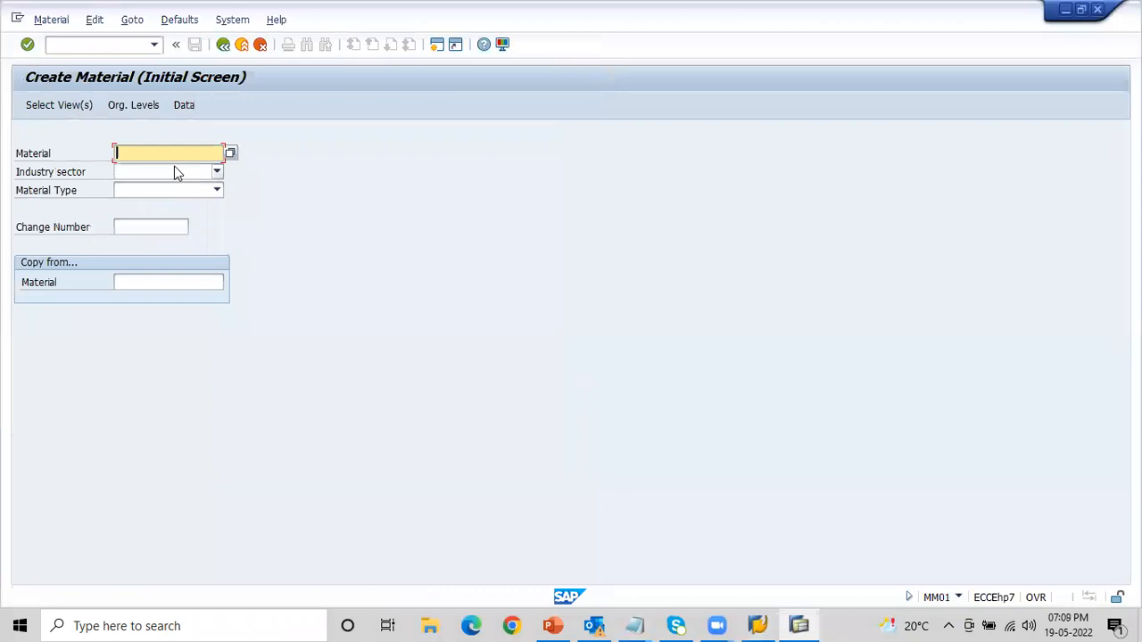
- Run transaction EC01 and open the navigation object list for company codes
left_click(59, 44)
type("/nEC01")
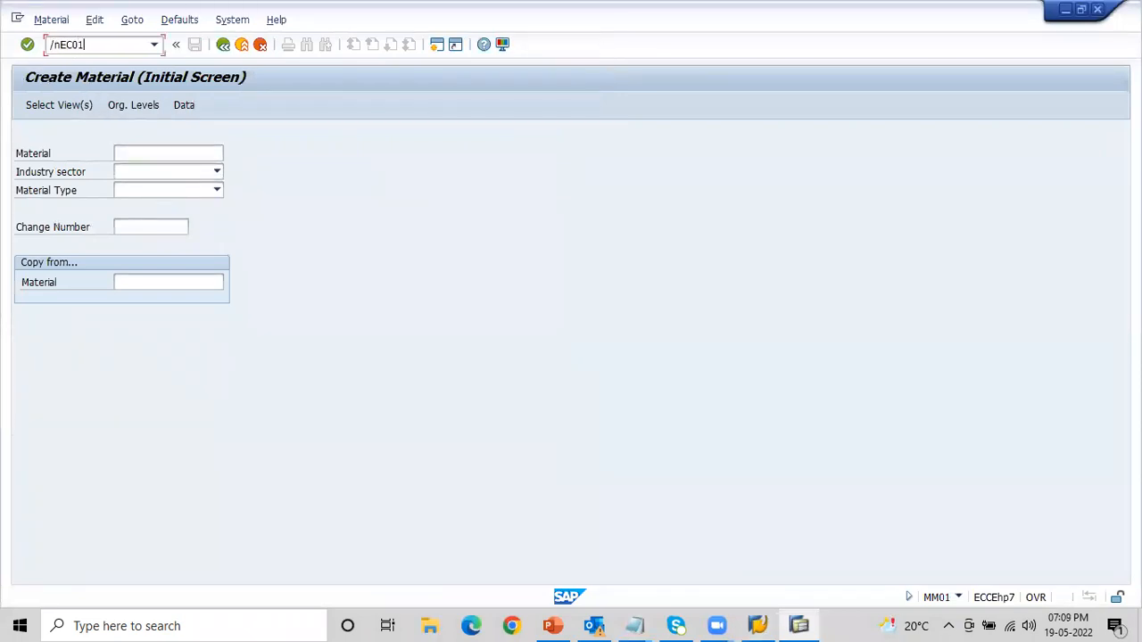
key("Return")
left_click(277, 108)
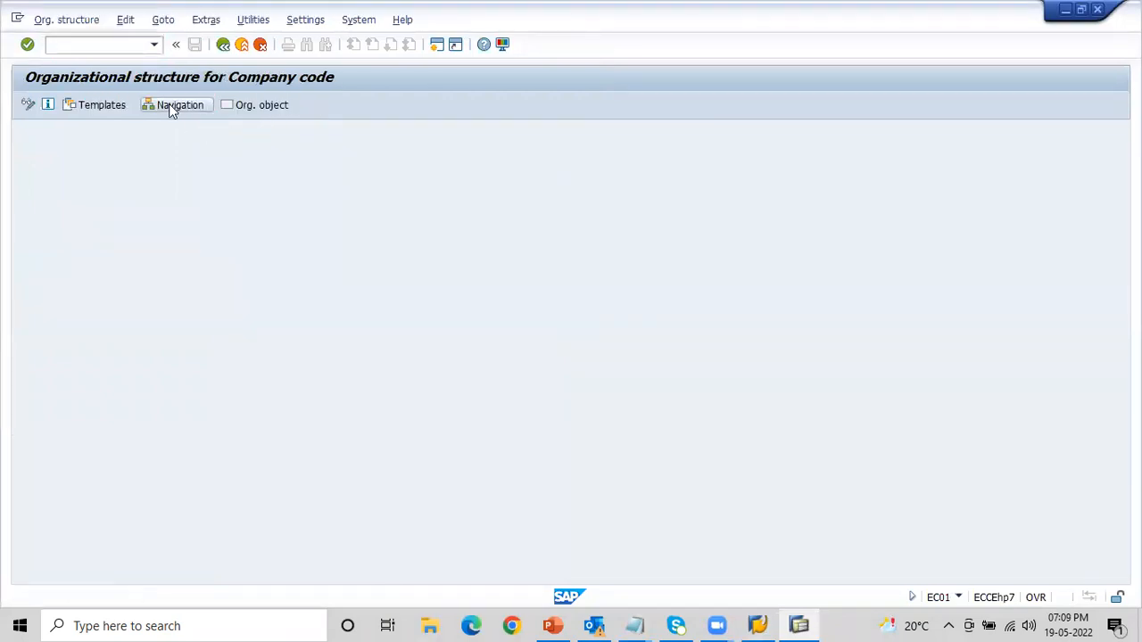
left_click(174, 108)
left_click(483, 505)
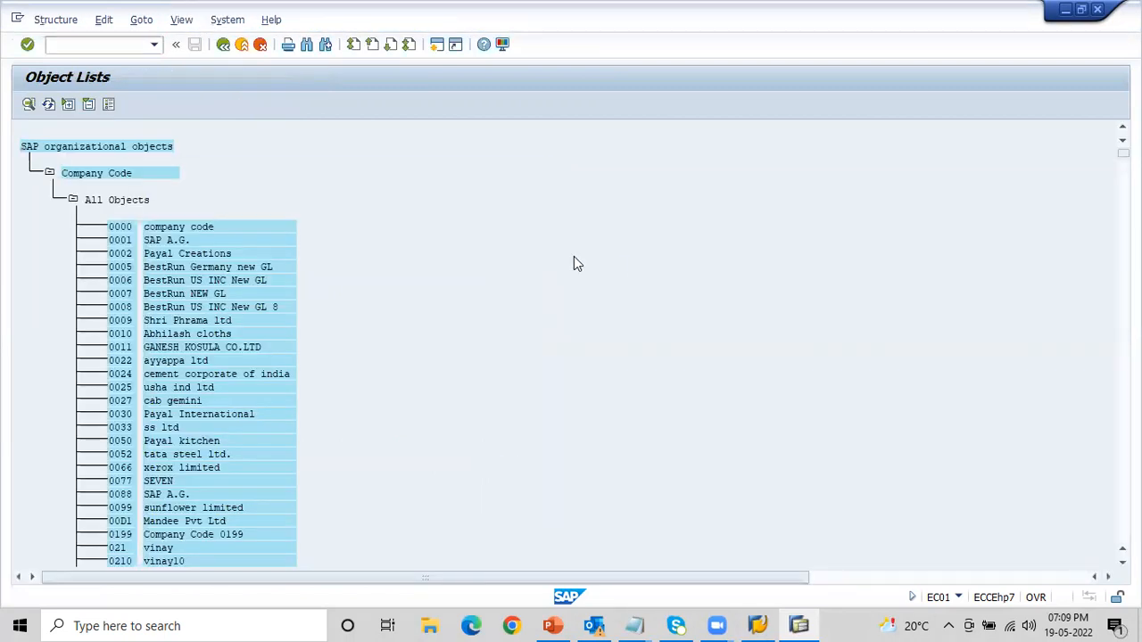
- Find company code AB1 (Bajaj Electricals Ltd) in the object list and display its organizational structure
key("ctrl+f")
type("AB1")
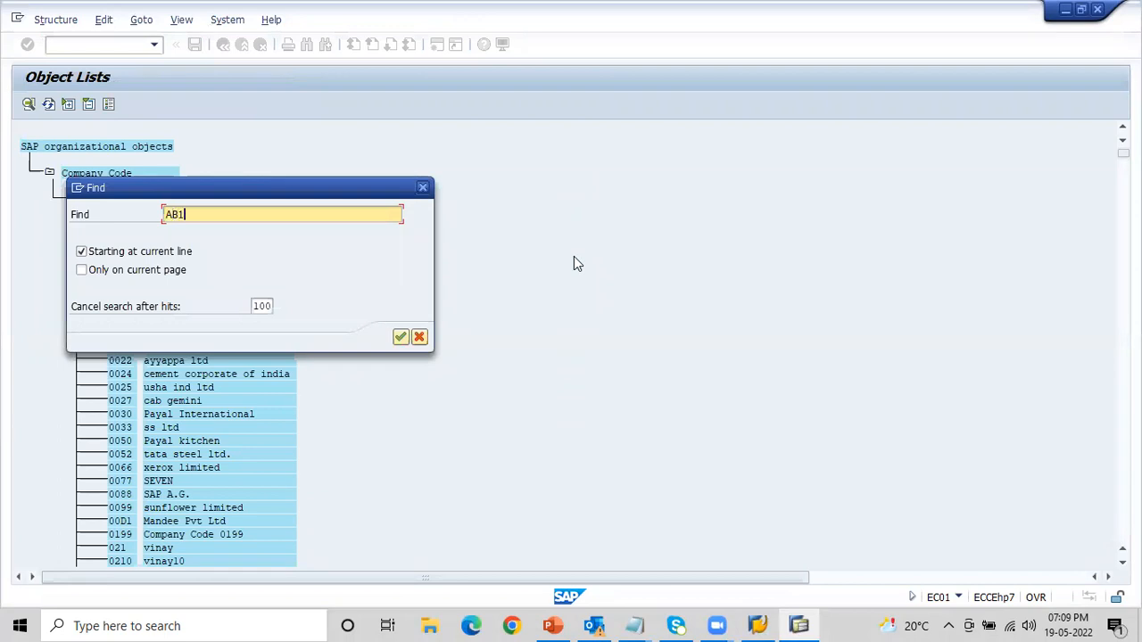
key("Return")
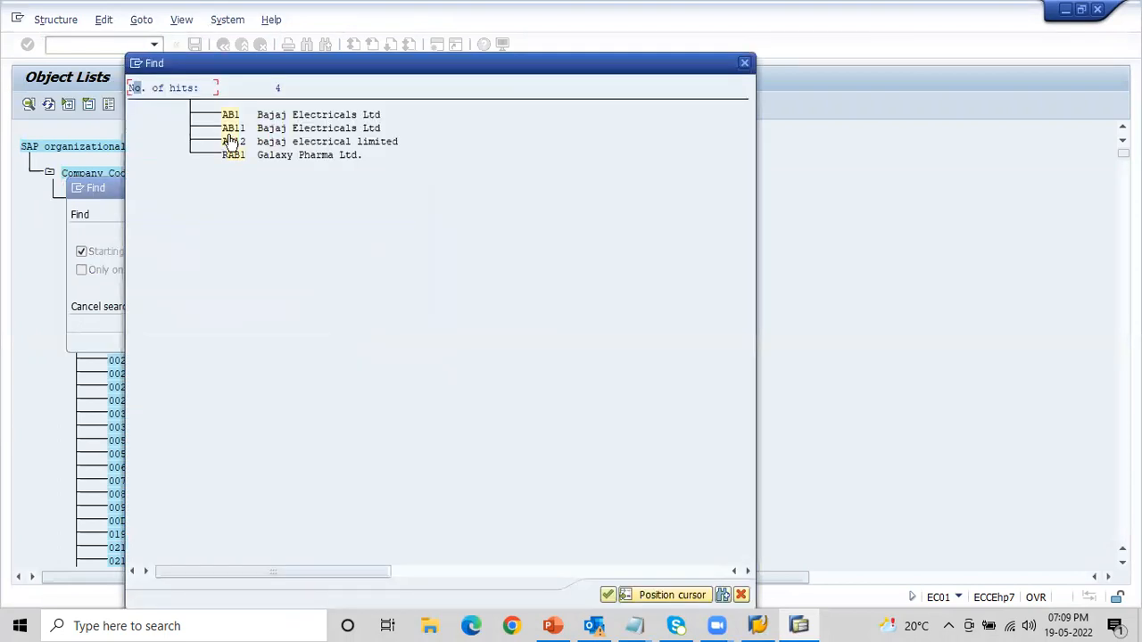
double_click(229, 117)
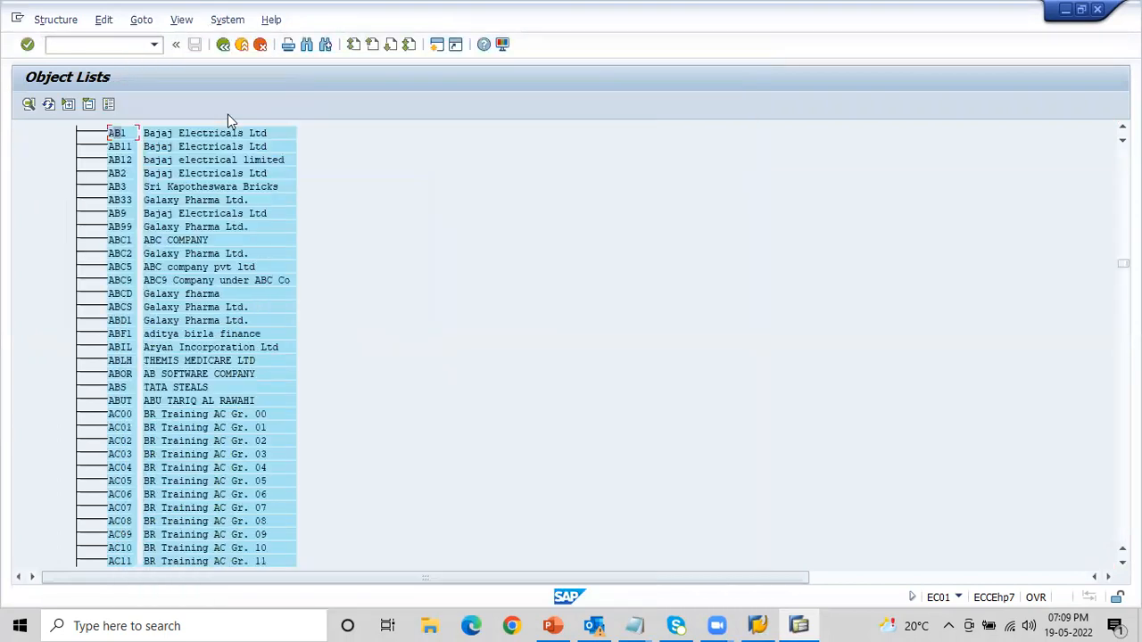
double_click(117, 133)
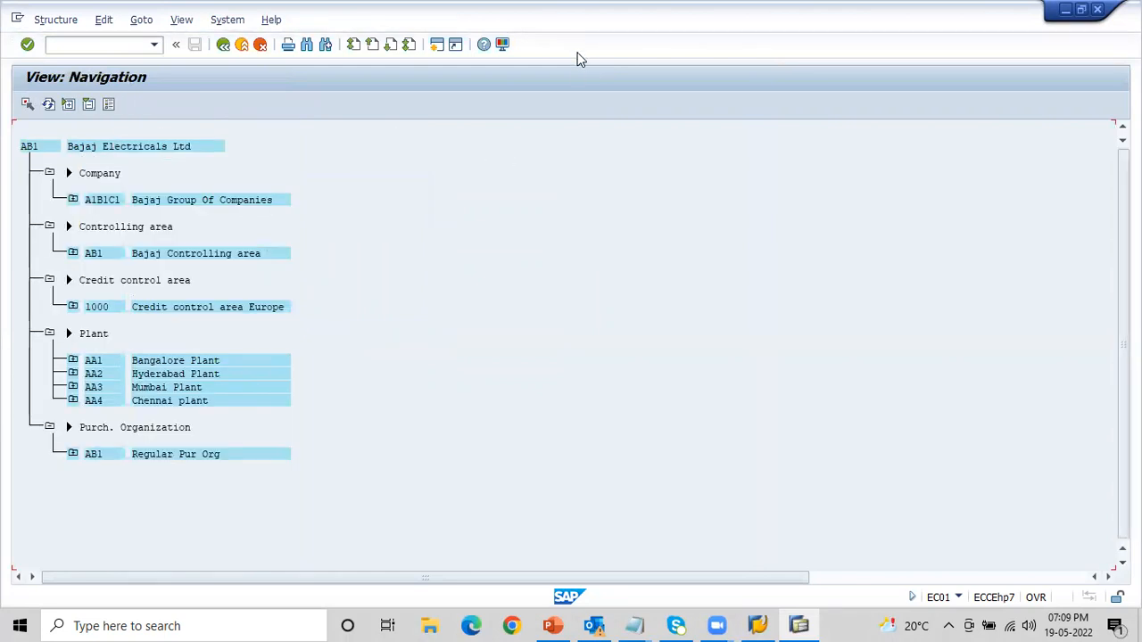
- Switch to the Notepad notes and check the Purchasing Info Record section with its transaction codes
key("alt+Tab")
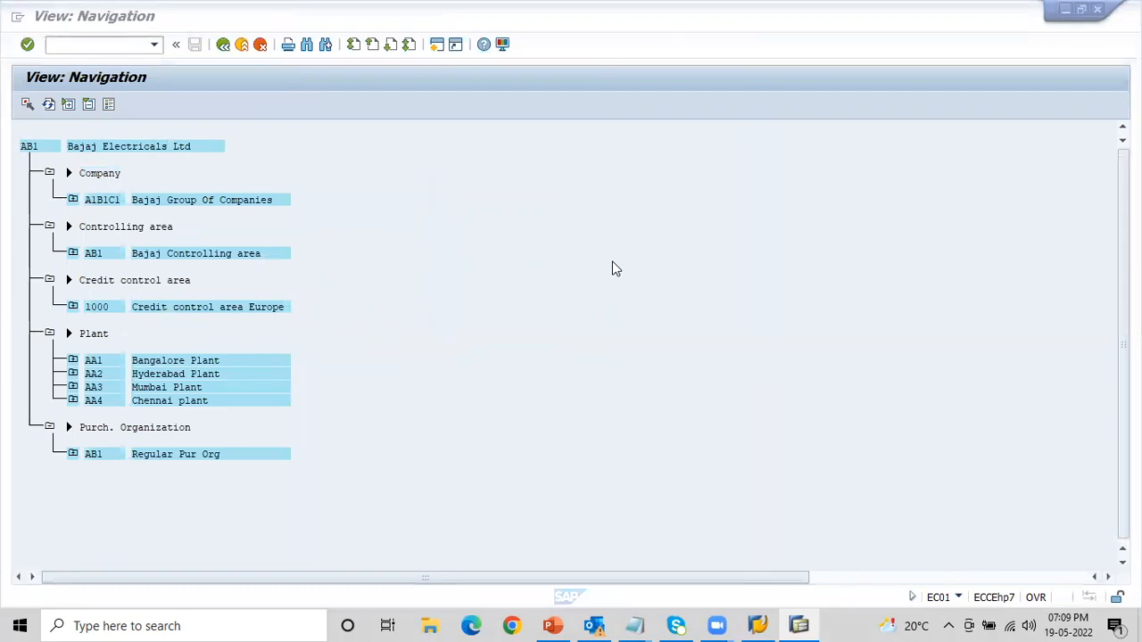
key("XF86AudioRaiseVolume")
key("alt+Tab")
key("alt+Tab")
key("alt+Tab")
key("alt+Tab")
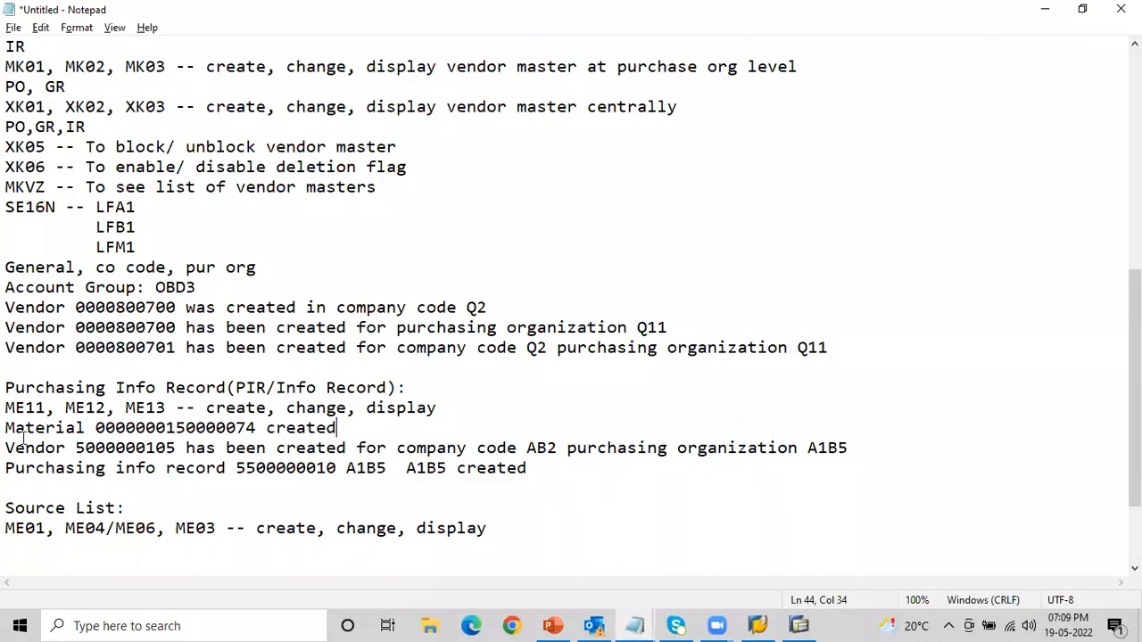
- Return to SAP, open transaction ME11 in a new session and place the cursor in the Plant field
key("alt+Tab")
key("alt+Tab")
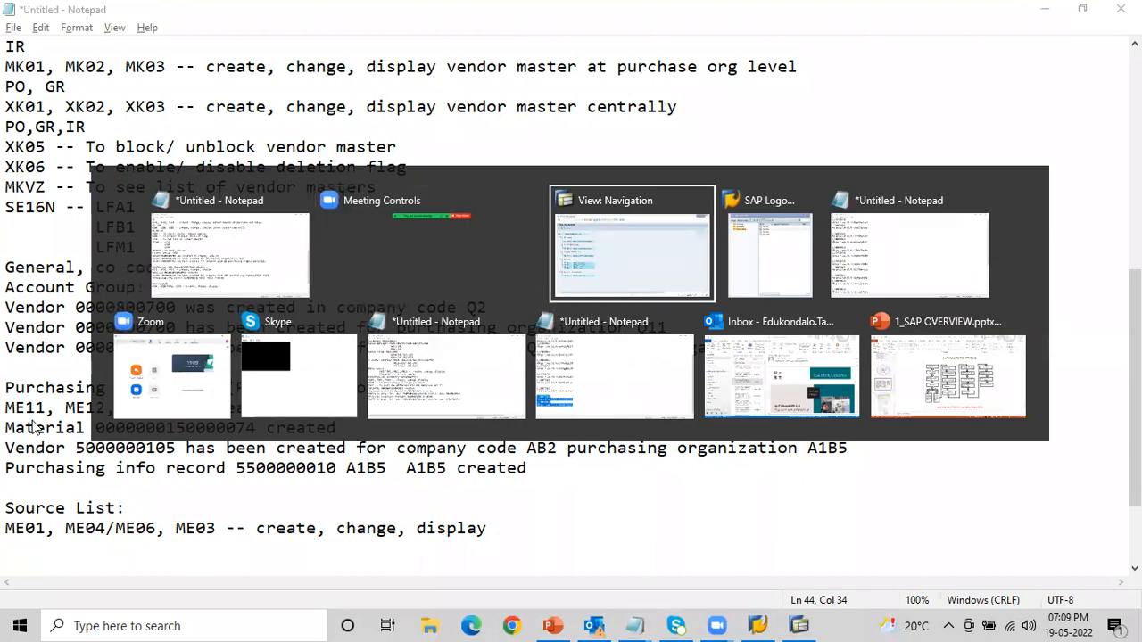
type("/oME11")
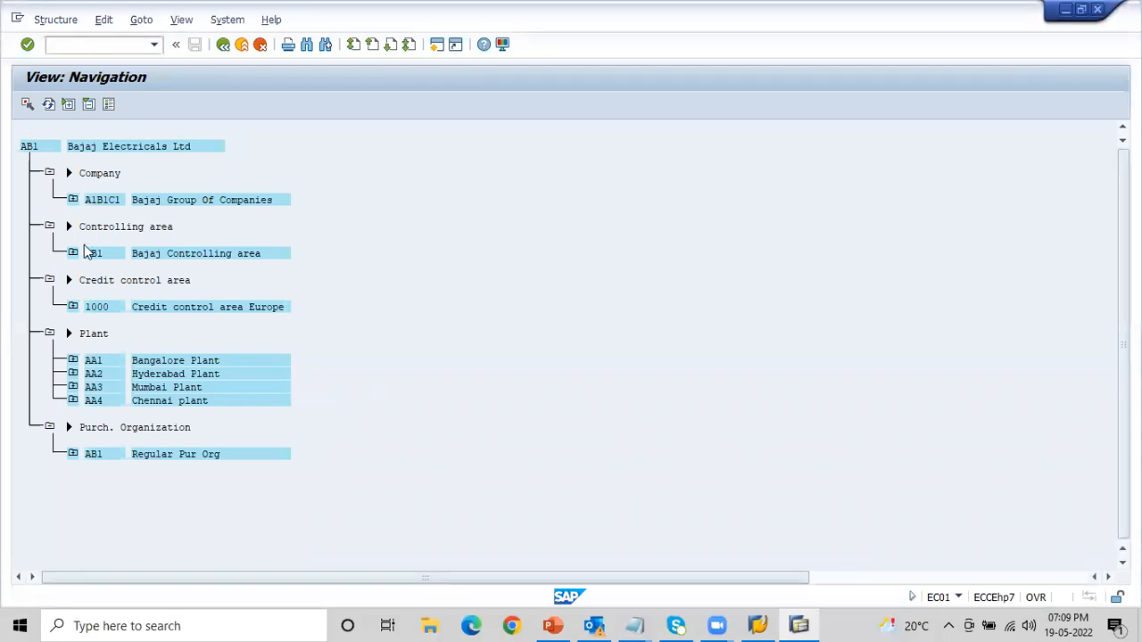
key("Return")
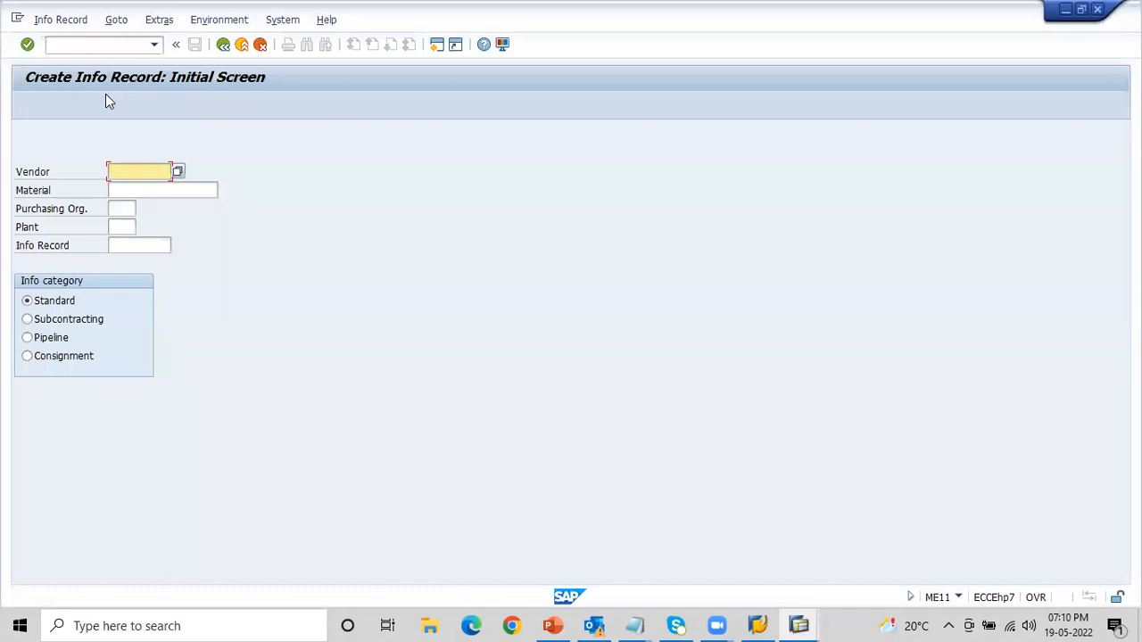
left_click(111, 227)
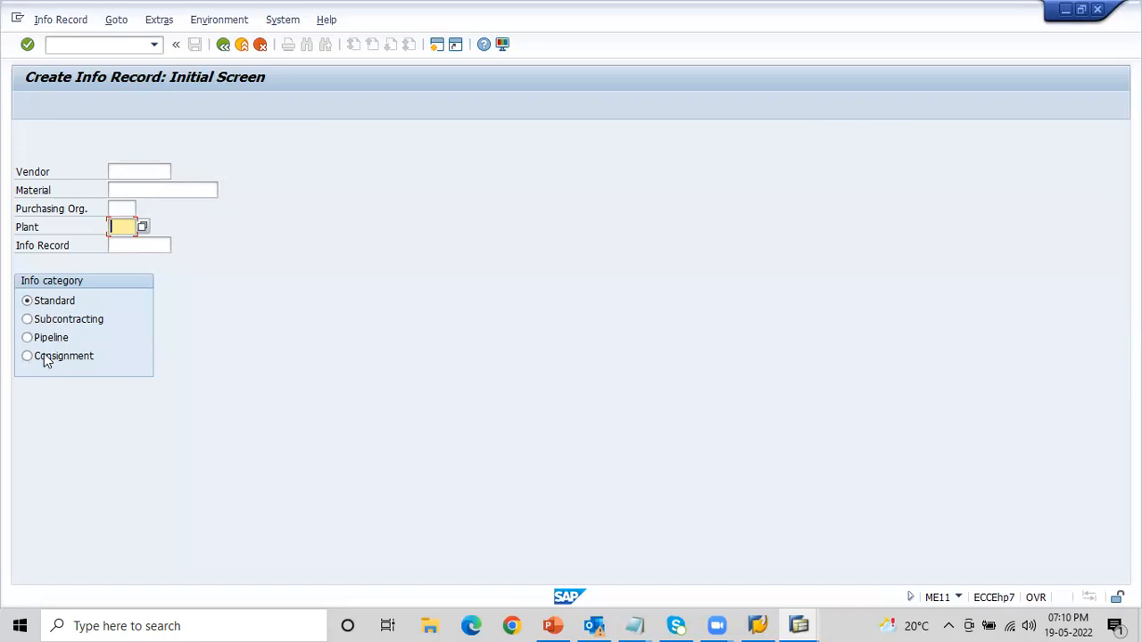
- Examine the vendor, material, plant and Standard info category entries on the info record's initial screen
left_click(64, 307)
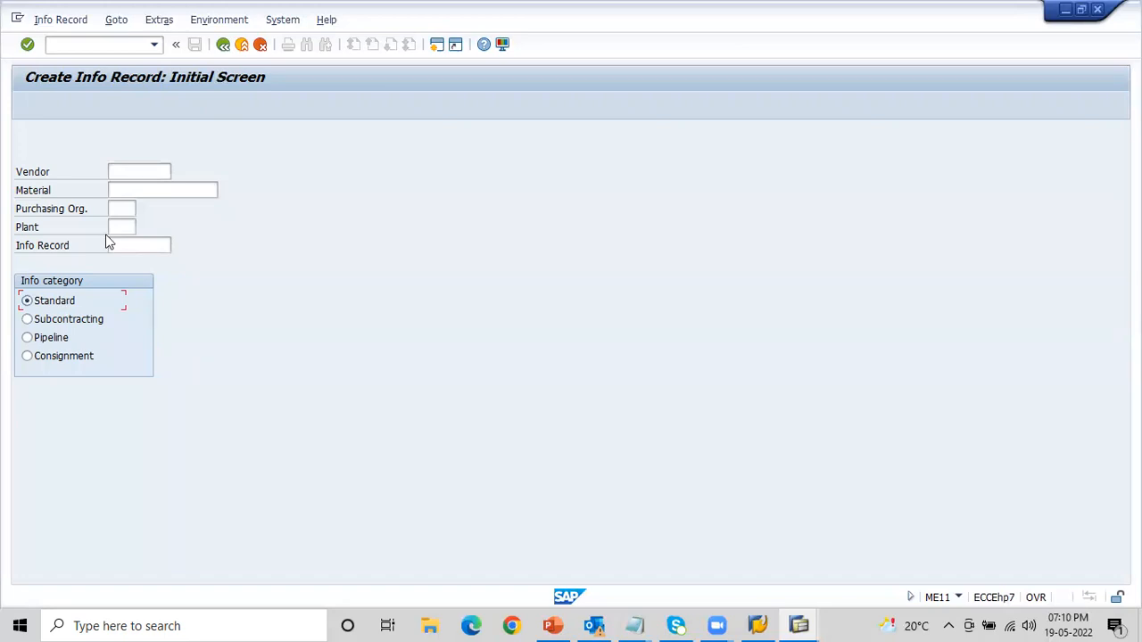
left_click(120, 170)
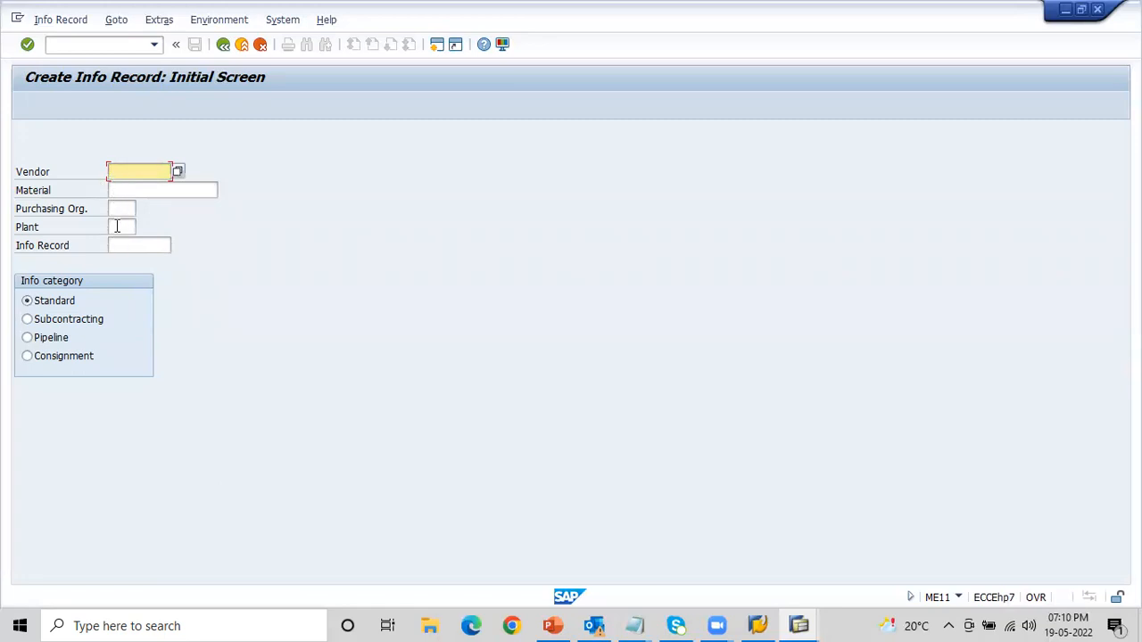
left_click(117, 226)
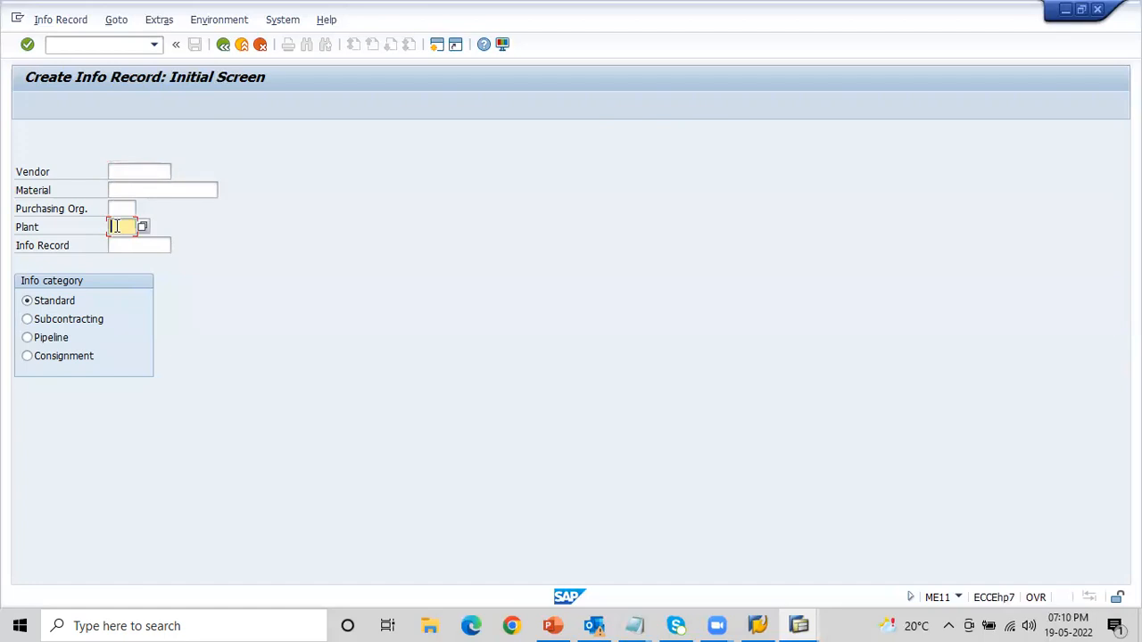
left_click(117, 170)
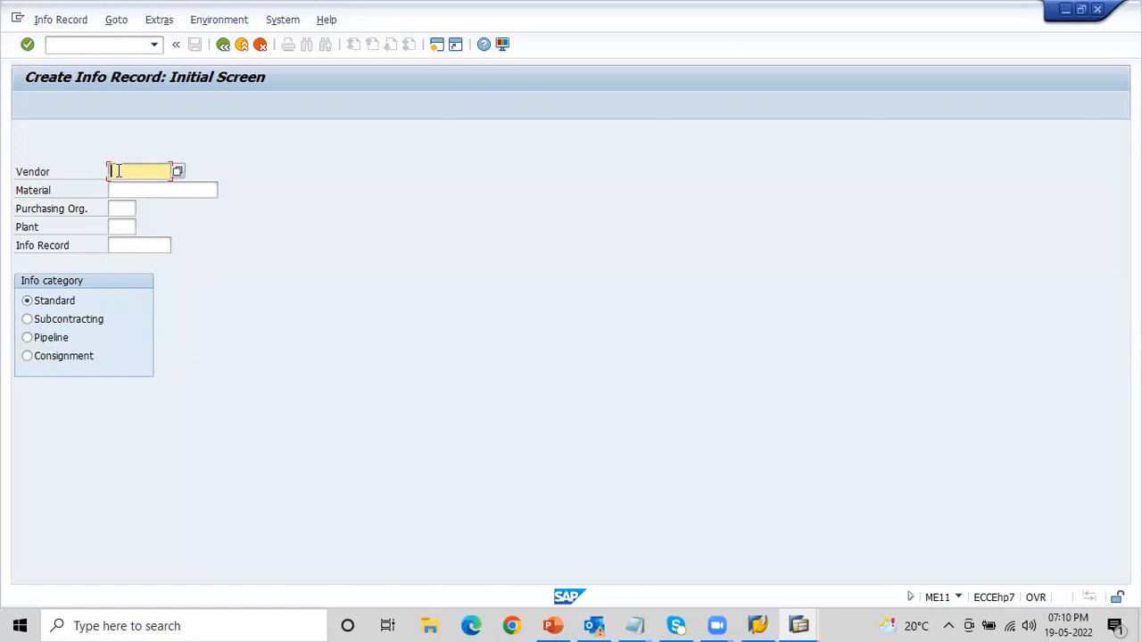
left_click(112, 188)
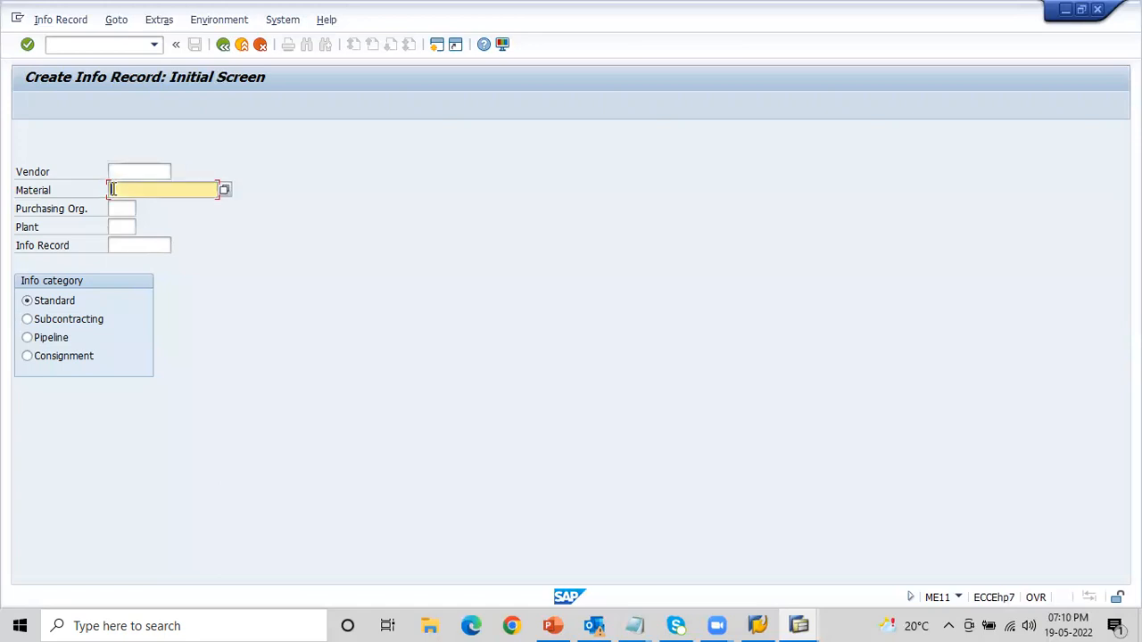
left_click(124, 169)
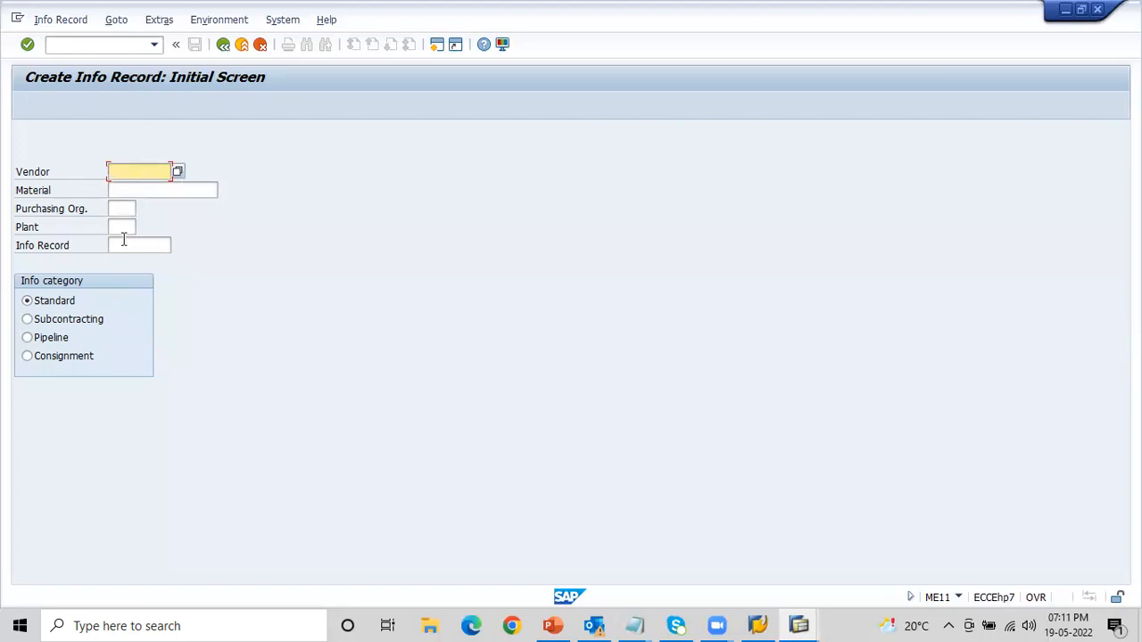
left_click(122, 188)
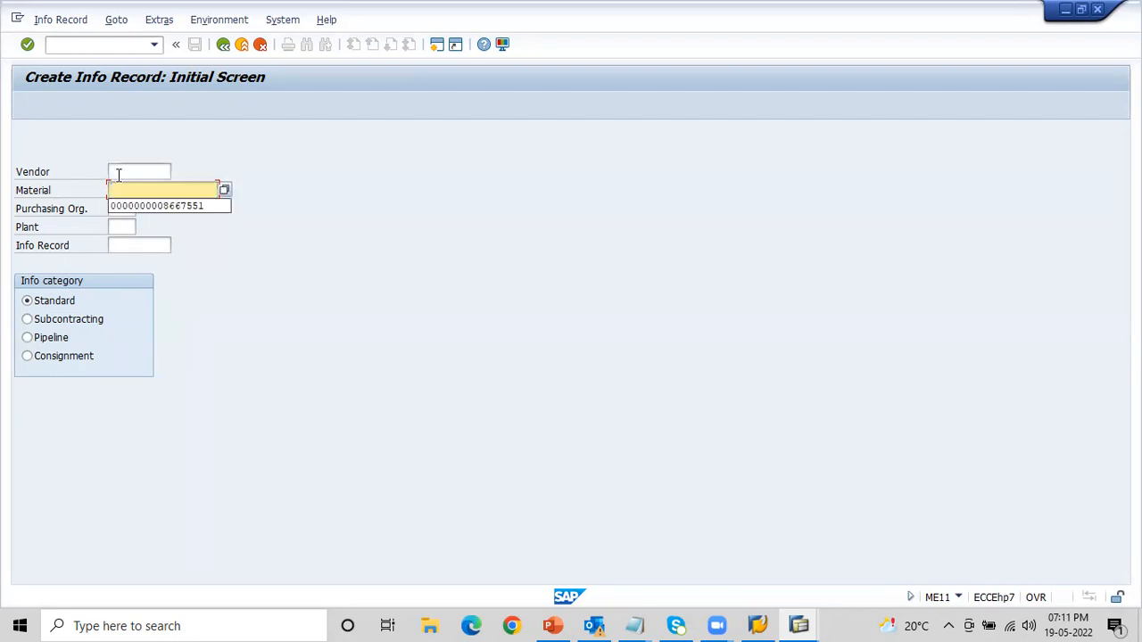
left_click(55, 198)
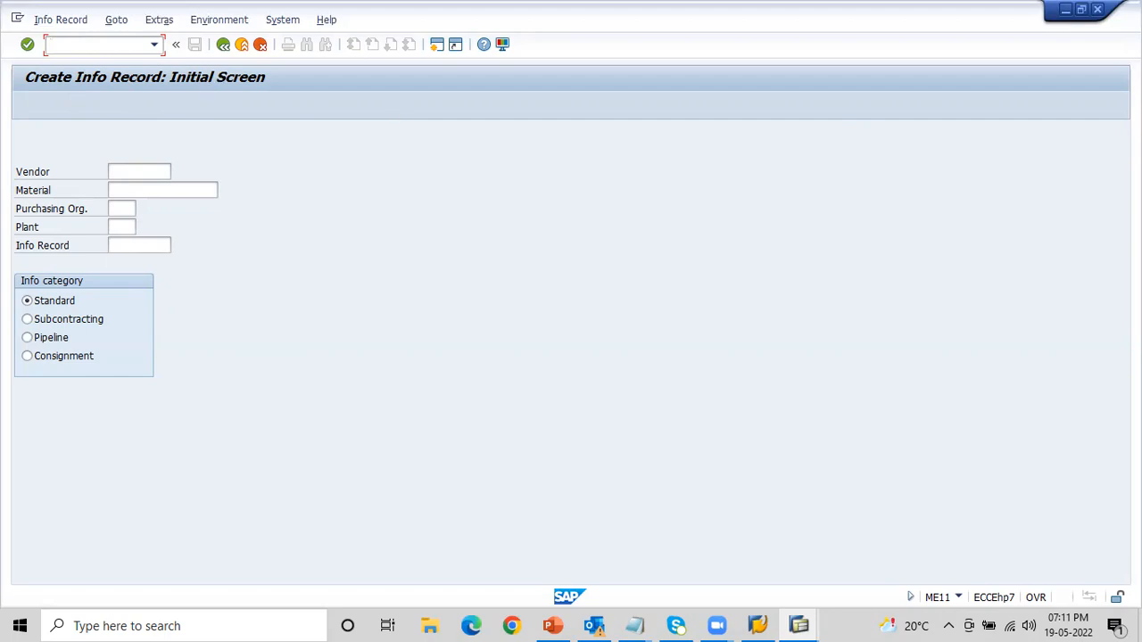
- Run transaction MM01 in a new session and set industry sector M (Mechanical Engineering) and material type ROH
type("oMM01")
key("Return")
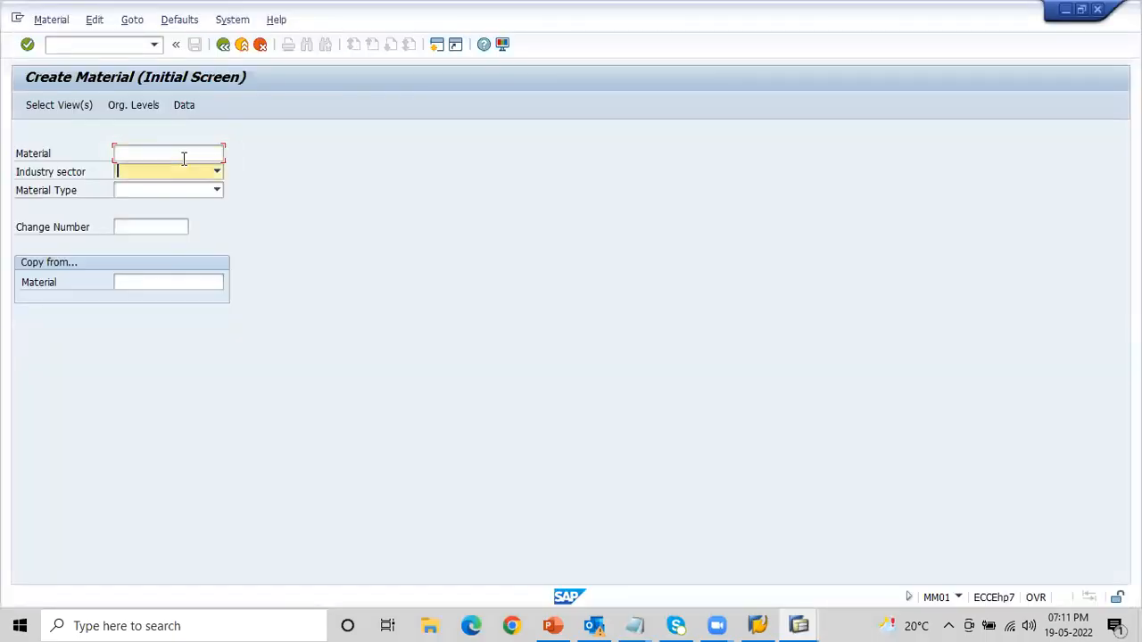
type("M Mechanical Engin...")
key("Tab")
type("ROH")
- Accept the preselected material views and set the organizational levels to plant AA1 and storage location 0001
left_click(54, 100)
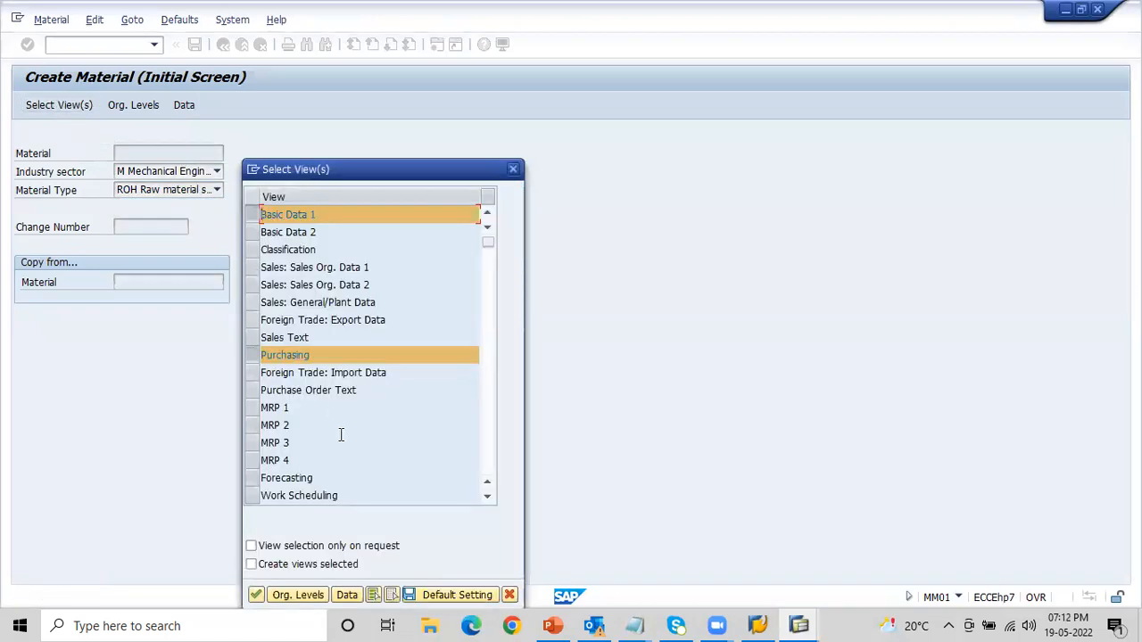
left_click(299, 596)
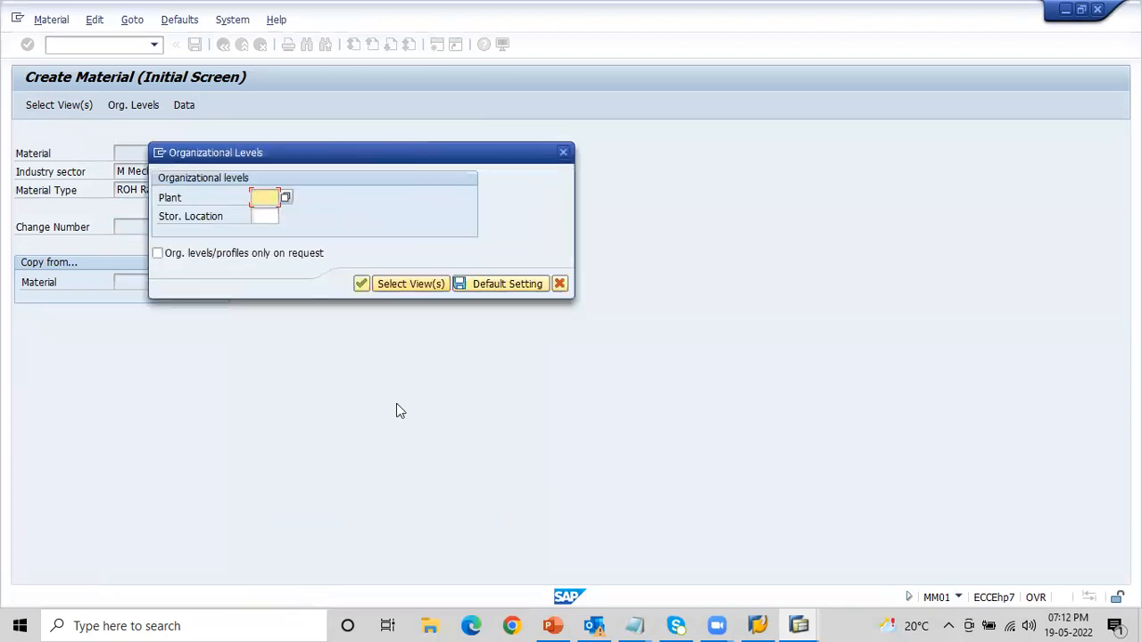
type("AA1")
key("Tab")
type("0001")
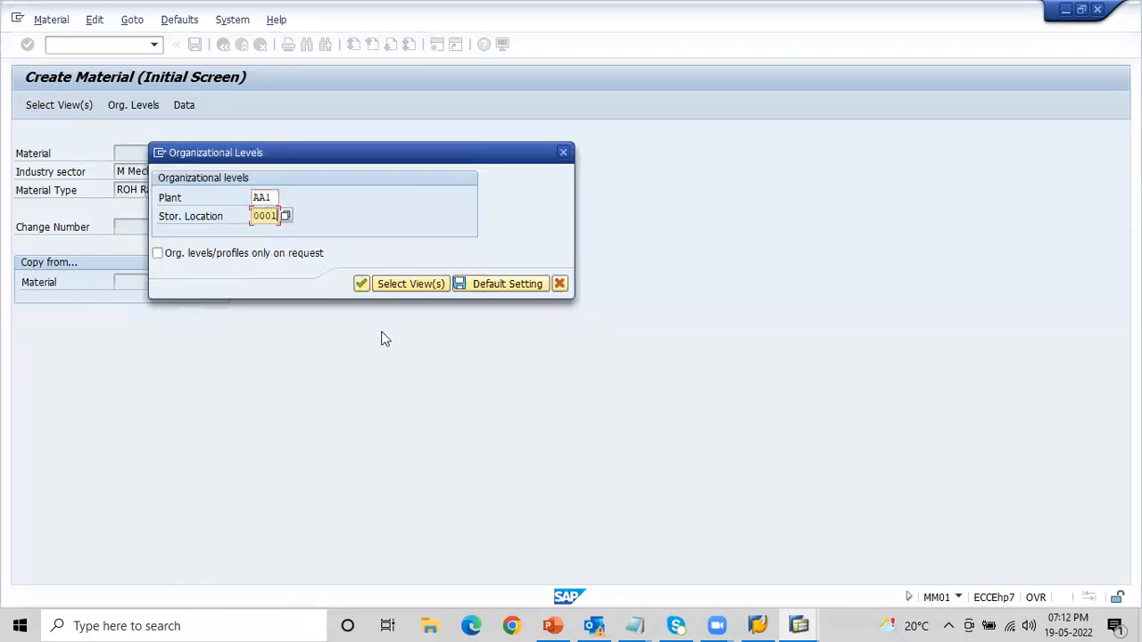
left_click(360, 283)
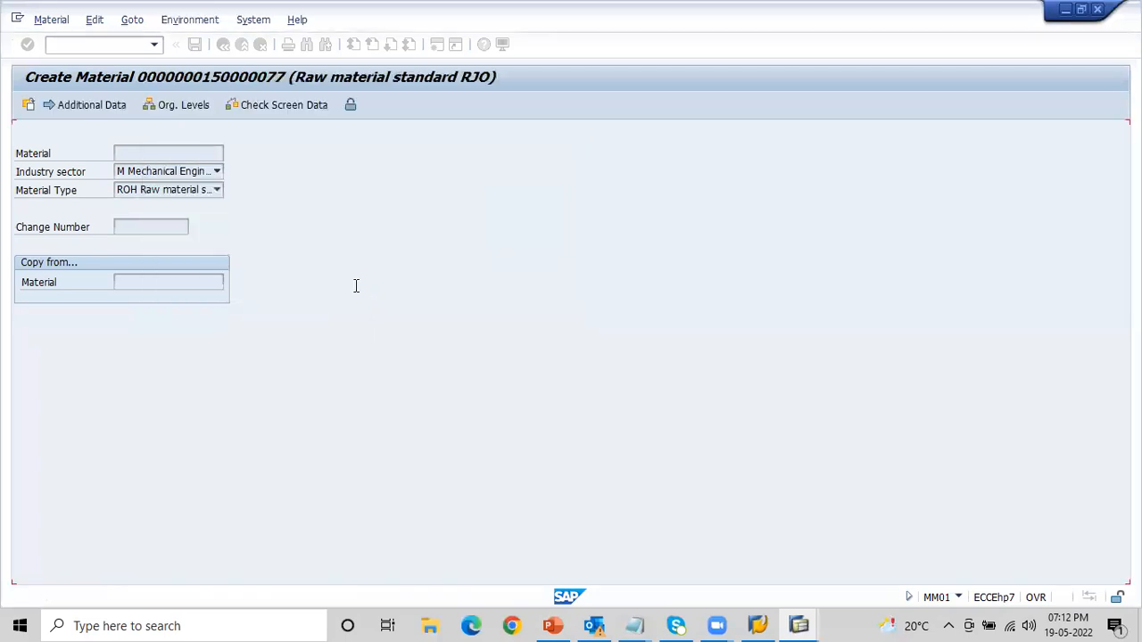
- Fill in Basic data 1 with description "Practicing material", base unit of measure KG and material group 001, and continue to the Purchasing view
left_click(242, 171)
key("Down")
key("Return")
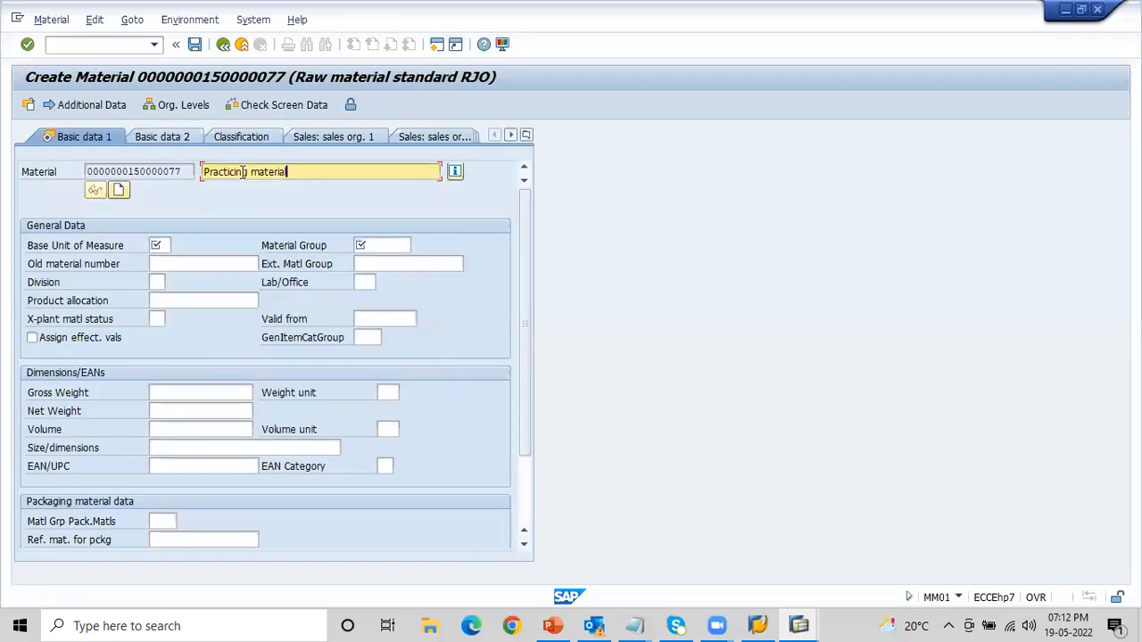
key("Tab")
key("Tab")
key("Down")
key("Down")
key("Return")
key("Tab")
key("Down")
key("Down")
key("Return")
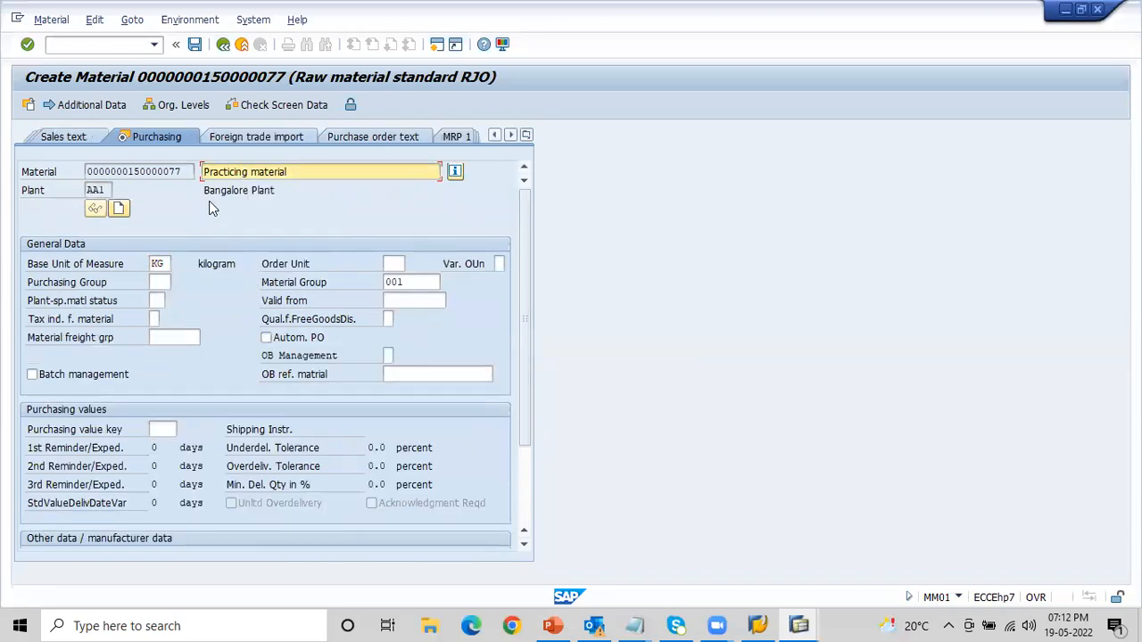
- Set the purchasing group to 001 and continue past the plant data and storage views to Accounting 1
left_click(162, 282)
key("Down")
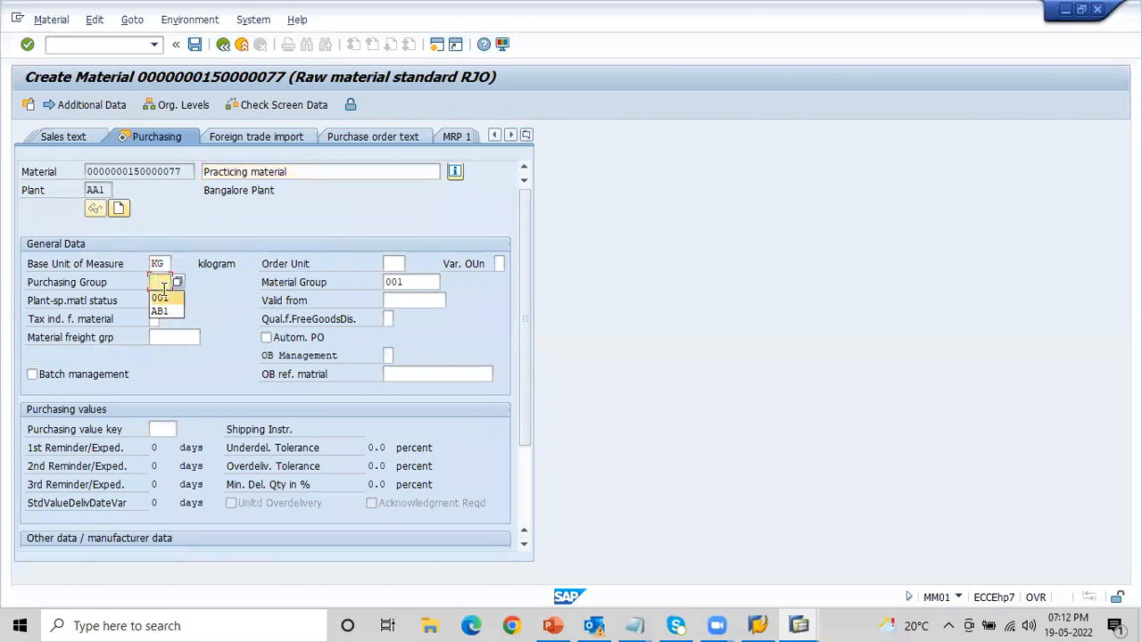
key("Return")
key("Return")
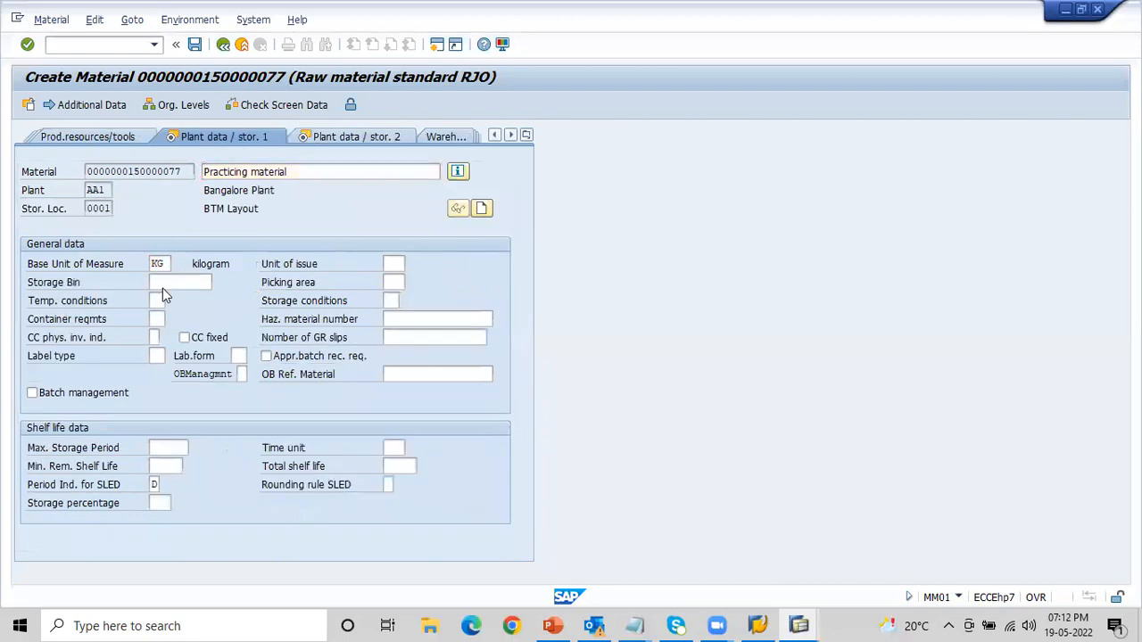
key("Return")
- Enter valuation class 3000 and moving price 10 in Accounting 1, and save the material
key("Return")
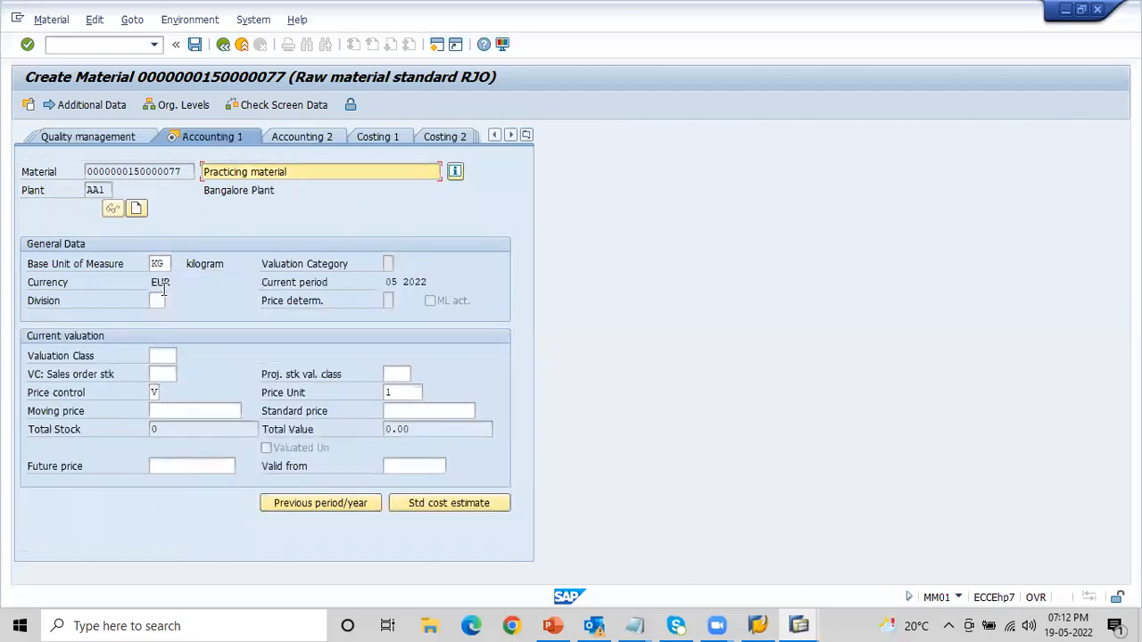
left_click(168, 357)
type("3")
key("Down")
key("Return")
key("Tab")
key("Tab")
key("Tab")
key("Tab")
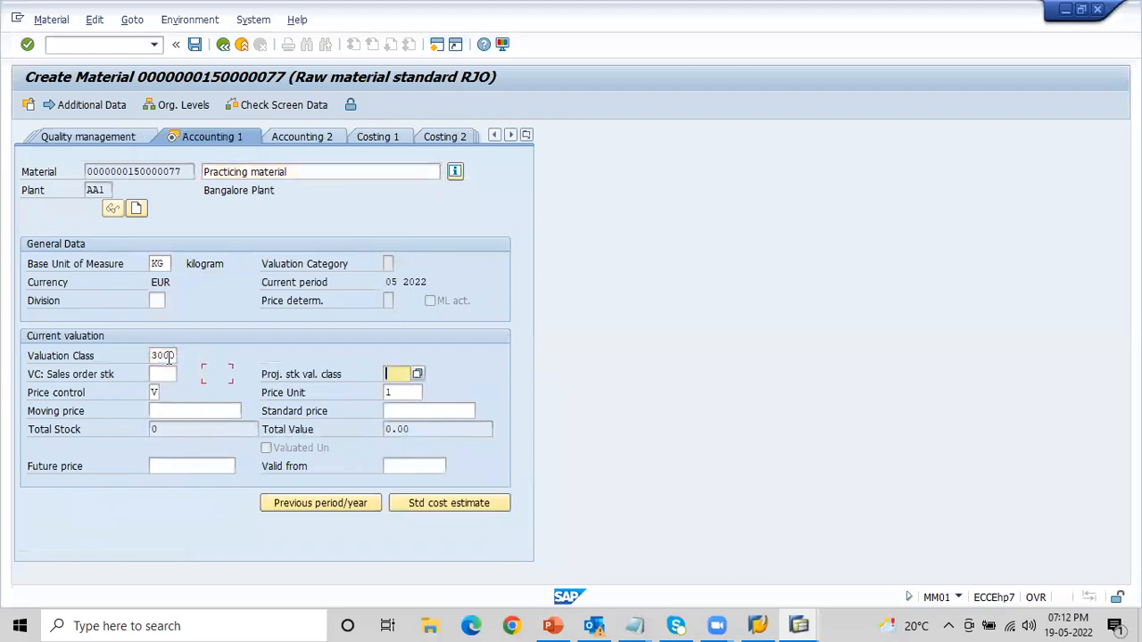
key("Tab")
type("1")
key("Down")
key("Return")
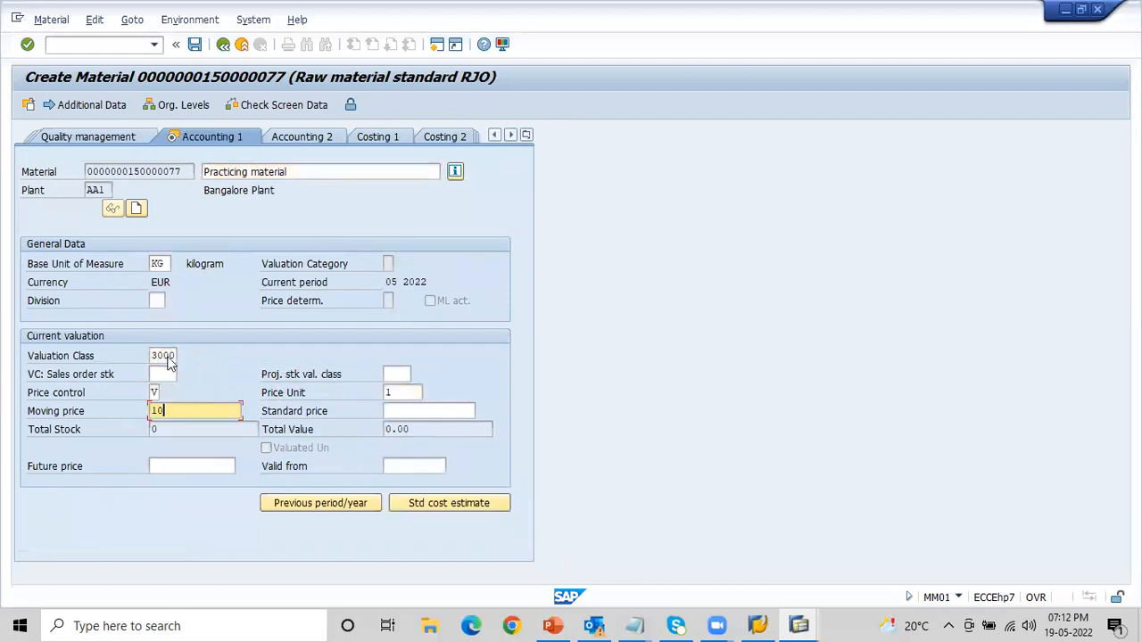
key("Return")
key("Return")
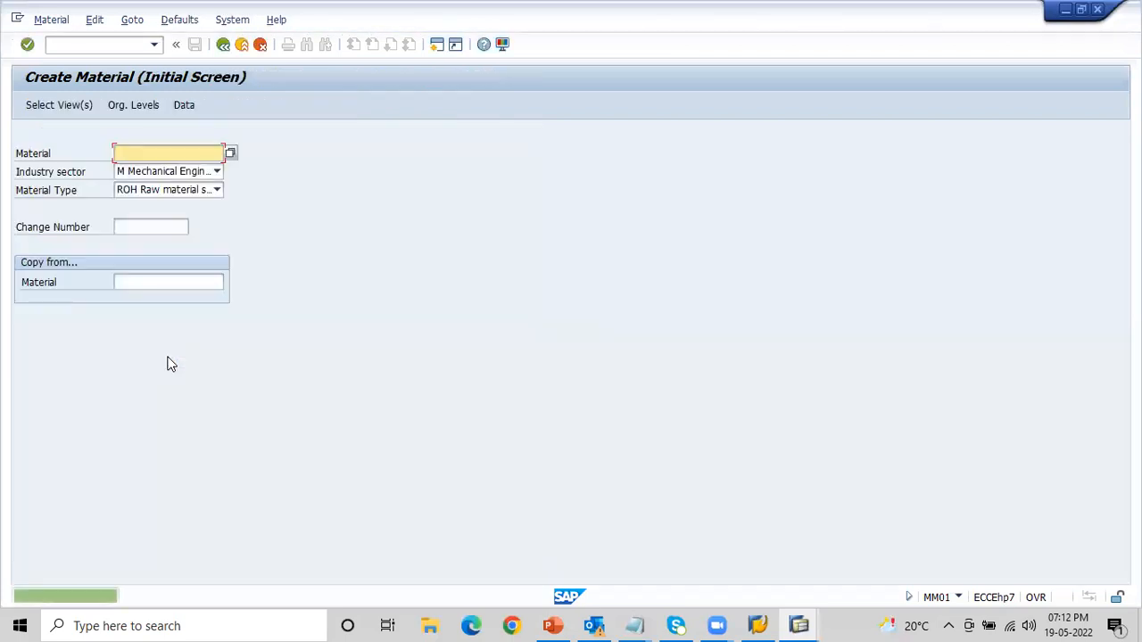
- Copy the material creation message from its details window and switch to the Notepad notes
left_click(95, 599)
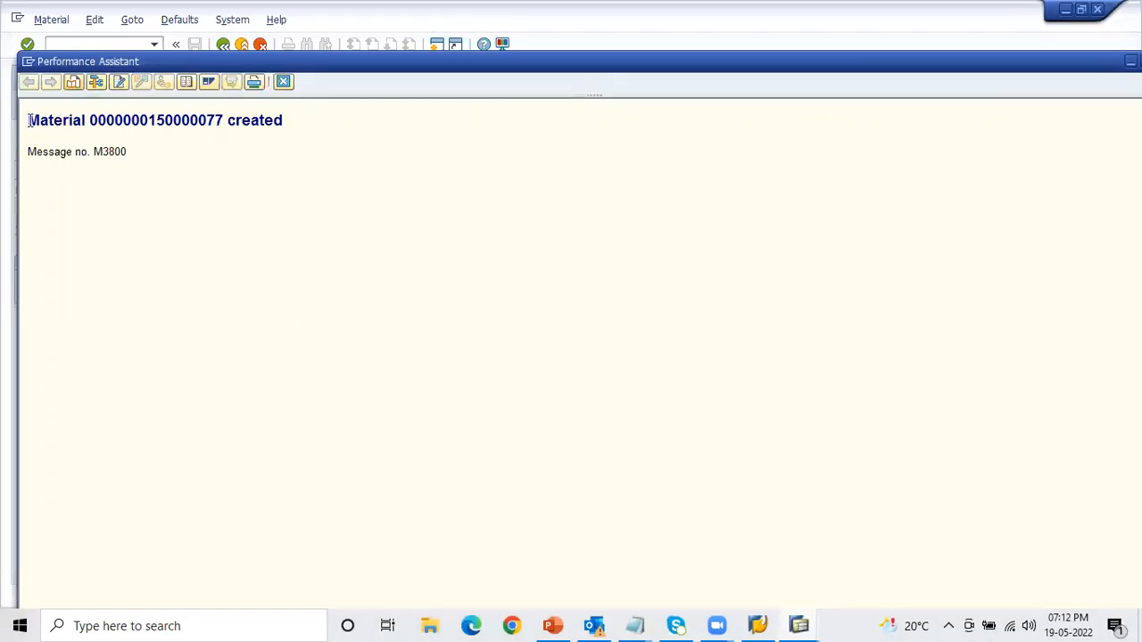
left_click_drag(28, 116, 316, 105)
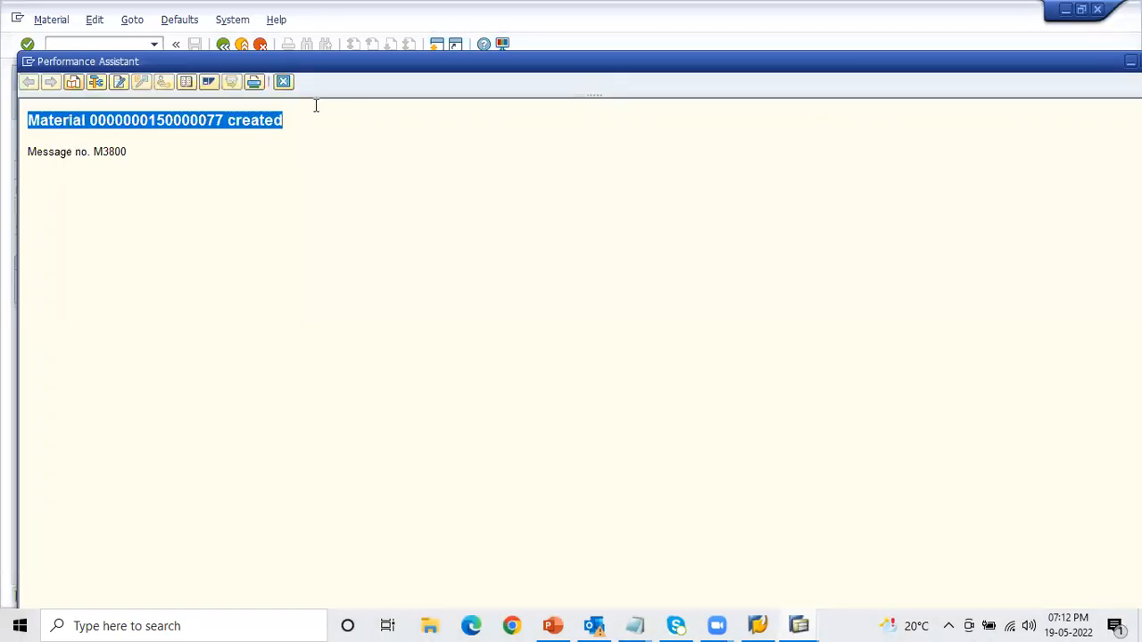
key("alt+Tab")
key("alt+Tab")
key("alt+Tab")
key("alt+Tab")
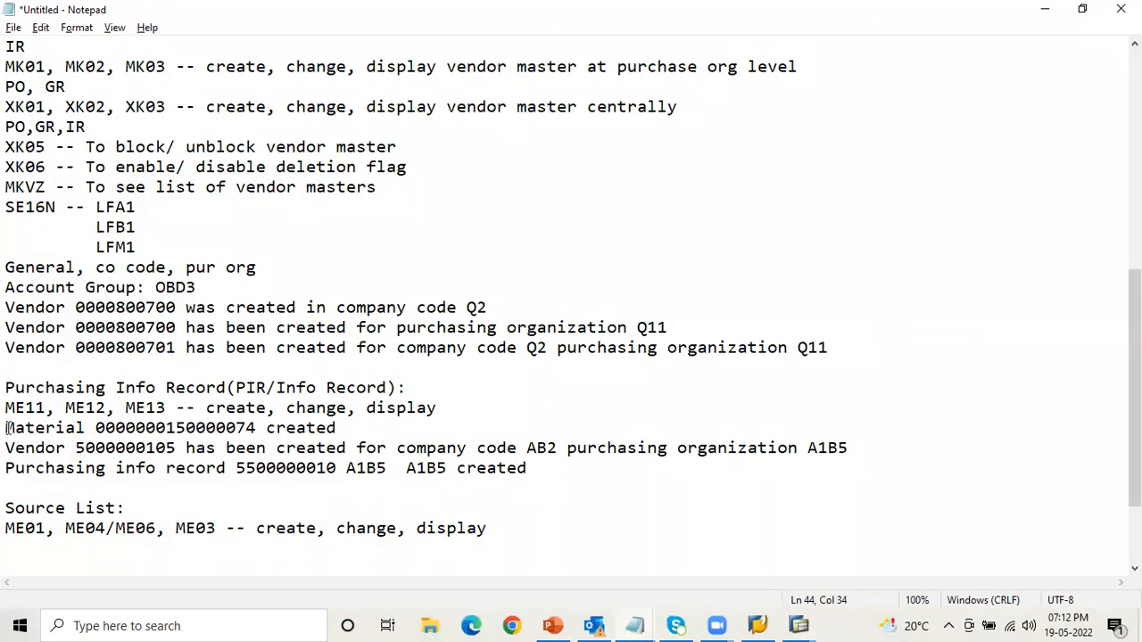
- Replace the old material, vendor and info record lines under Purchasing Info Record with the copied creation message
left_click_drag(6, 428, 336, 479)
key("BackSpace")
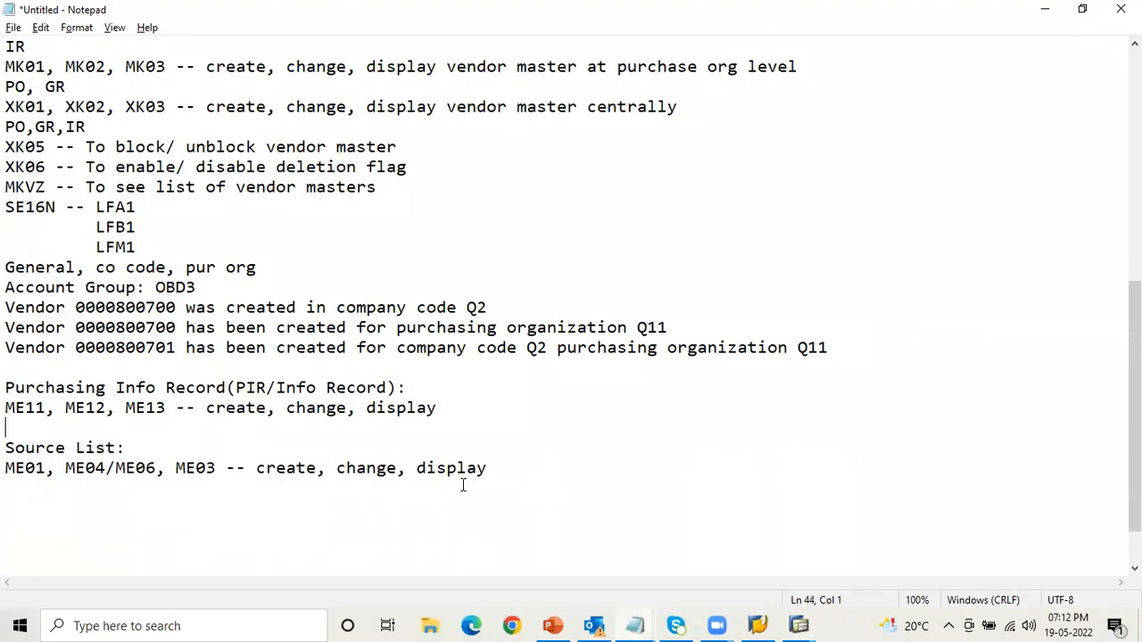
key("ctrl+v")
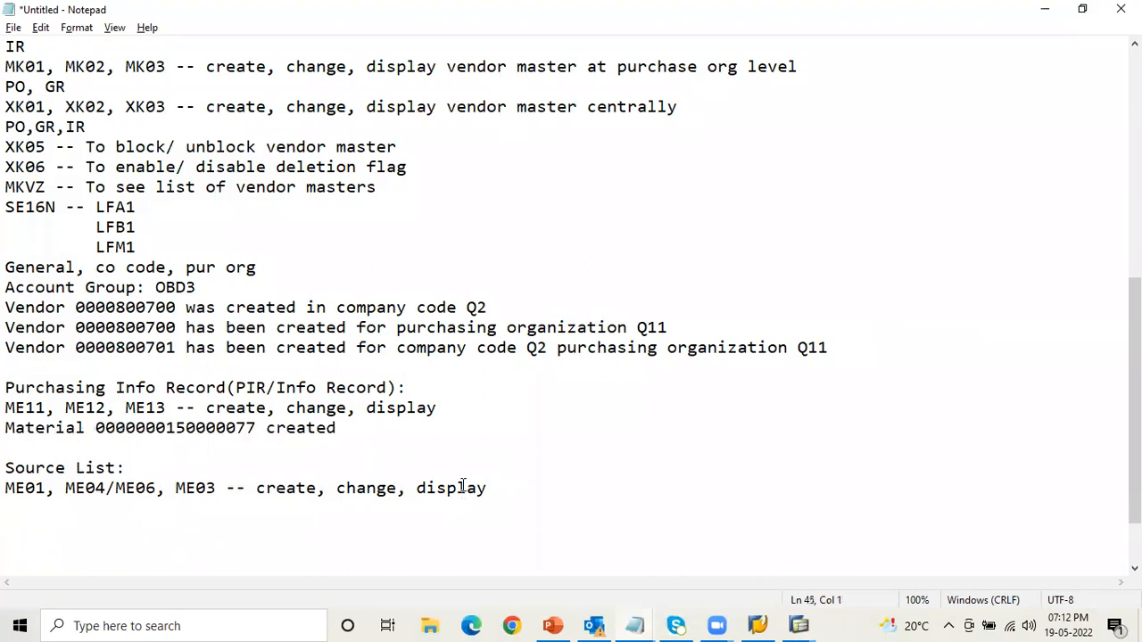
- Return to SAP, close the message details and run transaction XK01 to create a vendor
key("alt+Tab")
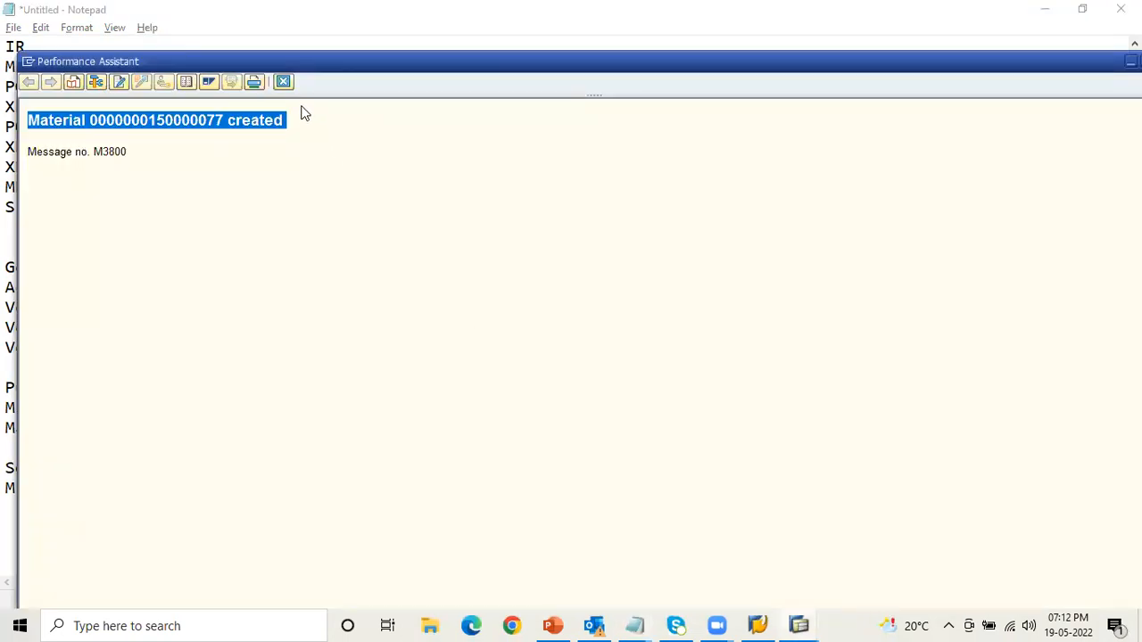
left_click(283, 81)
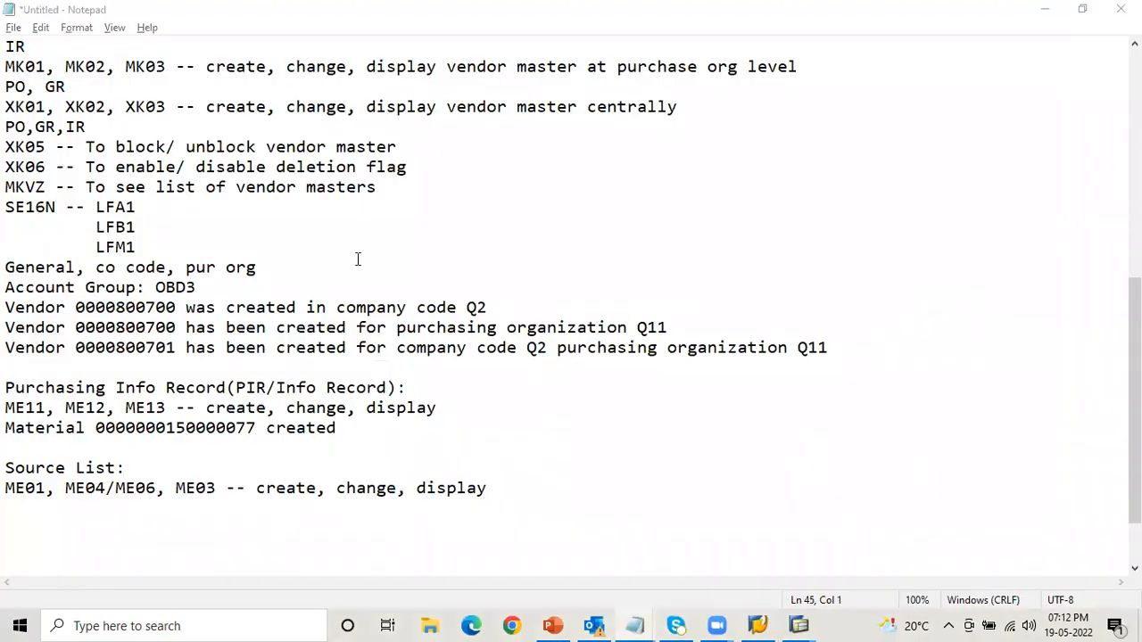
key("alt+Tab")
left_click(117, 44)
type("/nXK01")
key("Return")
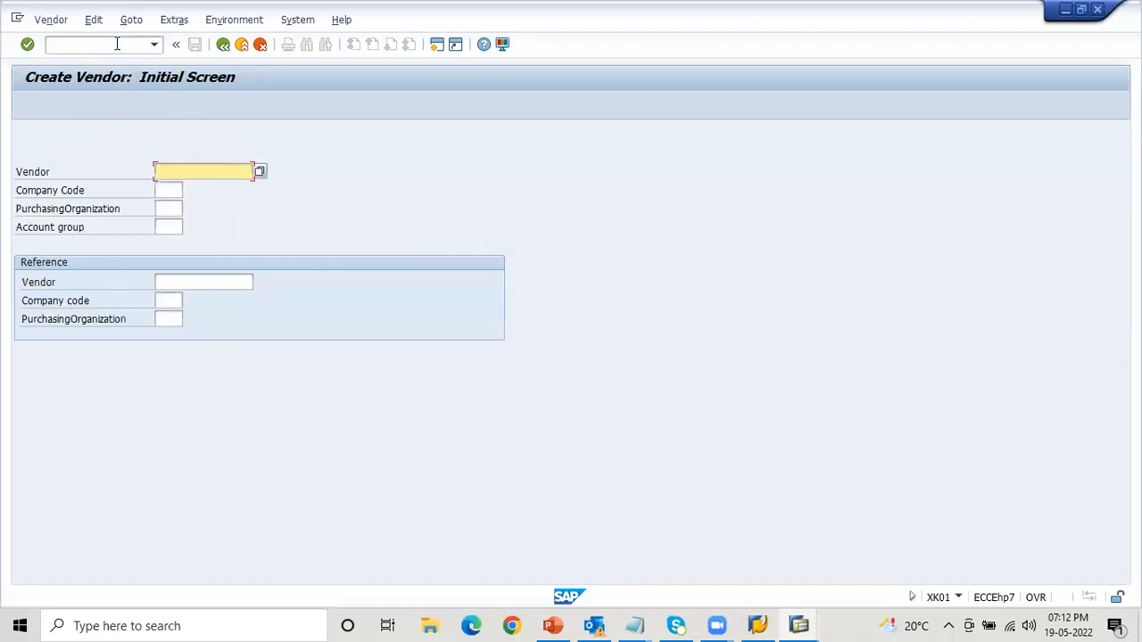
- Enter company code AB1 and, after checking the EC01 structure for it, purchasing organization AB1 for the vendor
key("Tab")
type("AB1")
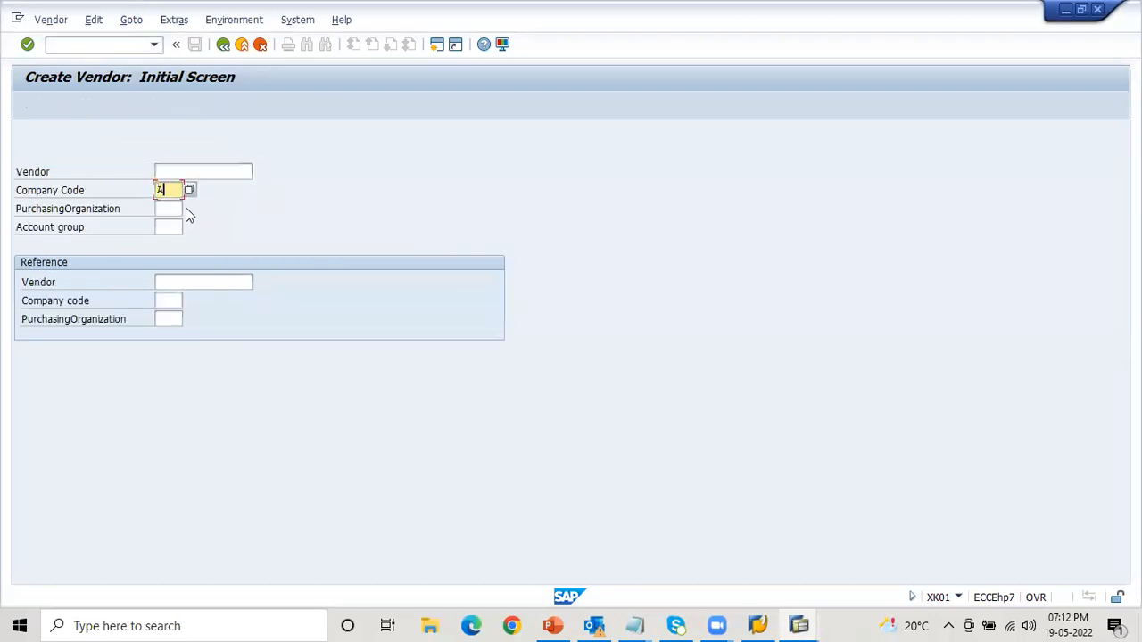
key("Tab")
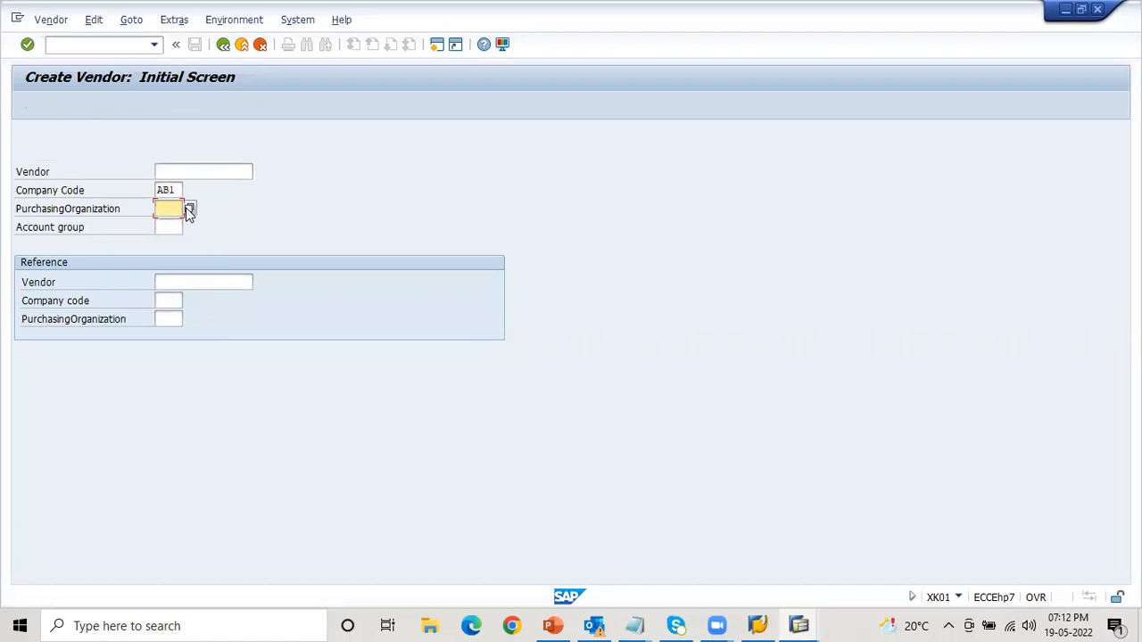
key("alt+Tab")
key("alt+Tab")
key("alt+Tab")
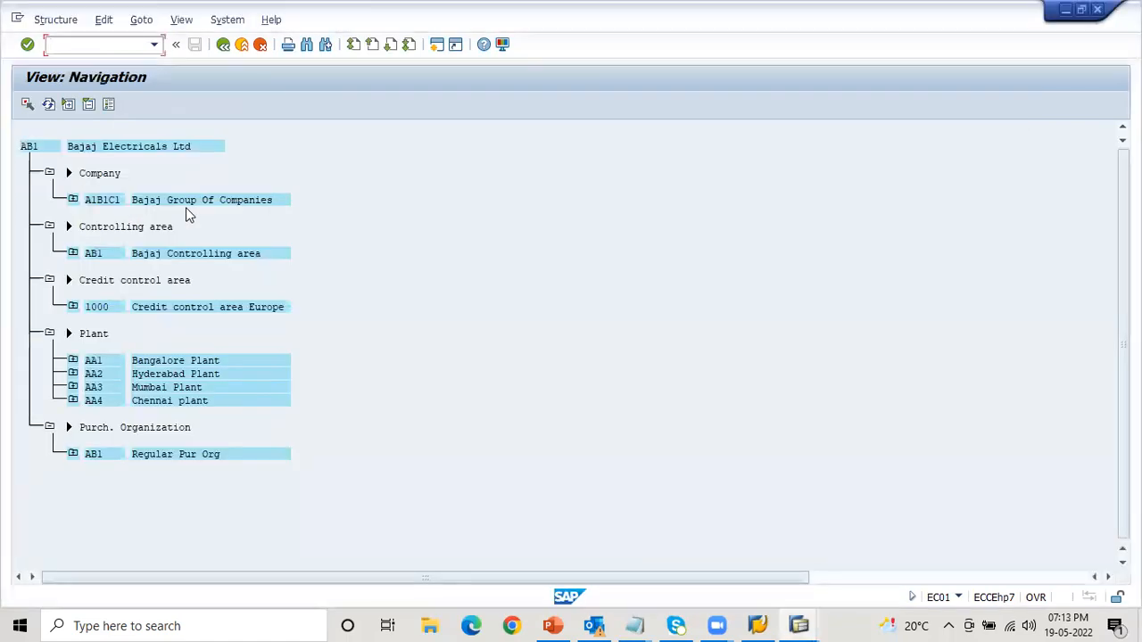
key("alt+Tab")
type("AB1")
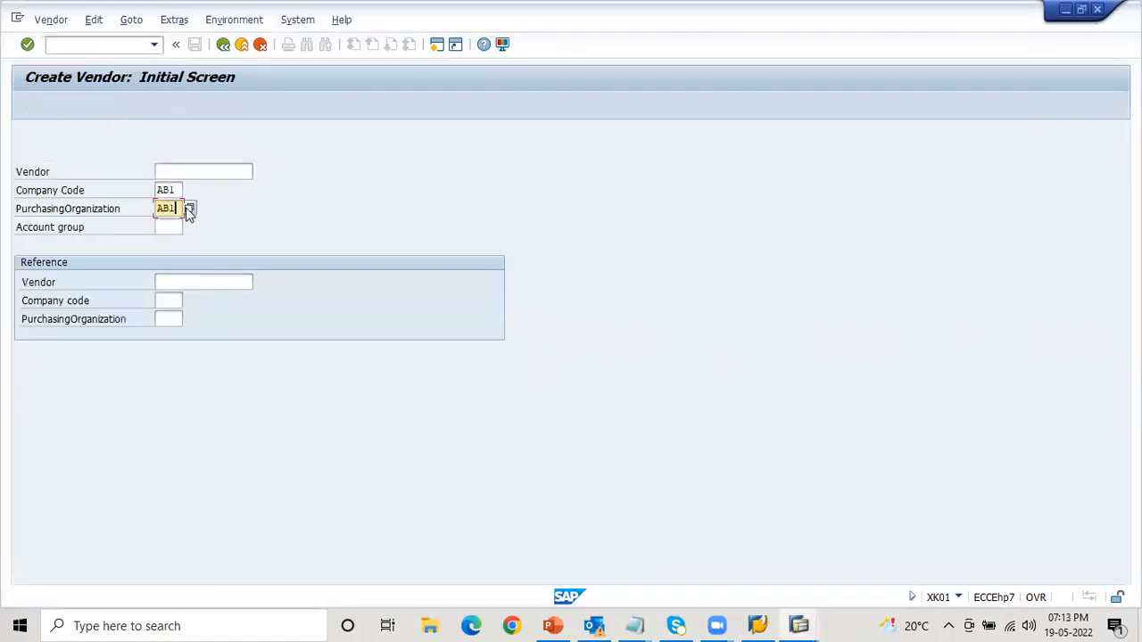
- Choose account group AG18 for the new vendor
key("F4")
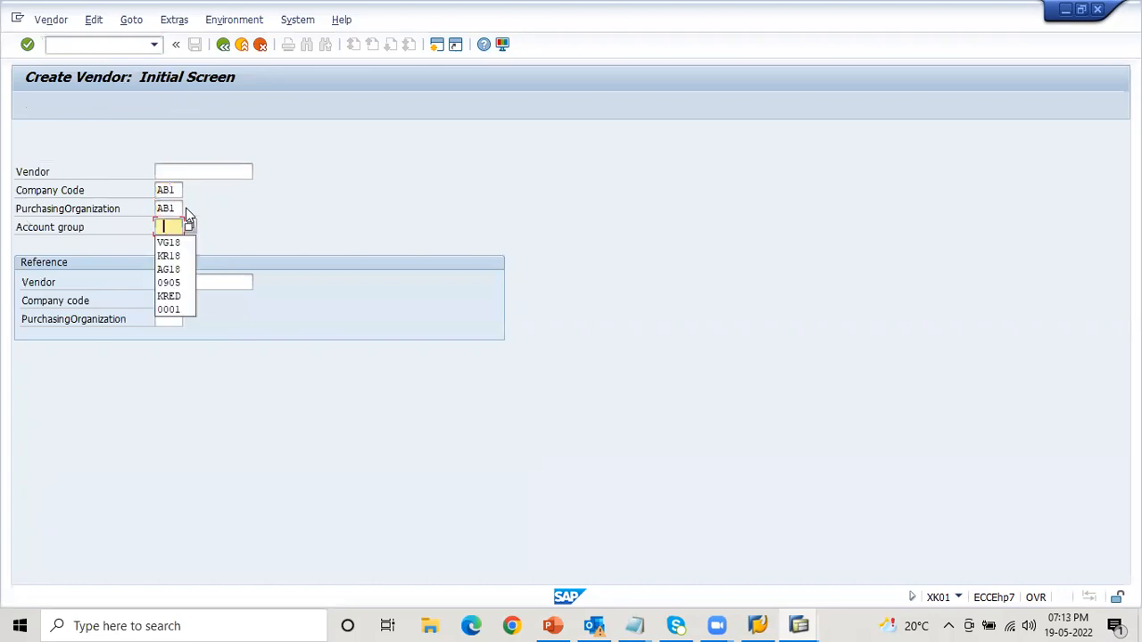
key("Down")
key("Down")
key("Return")
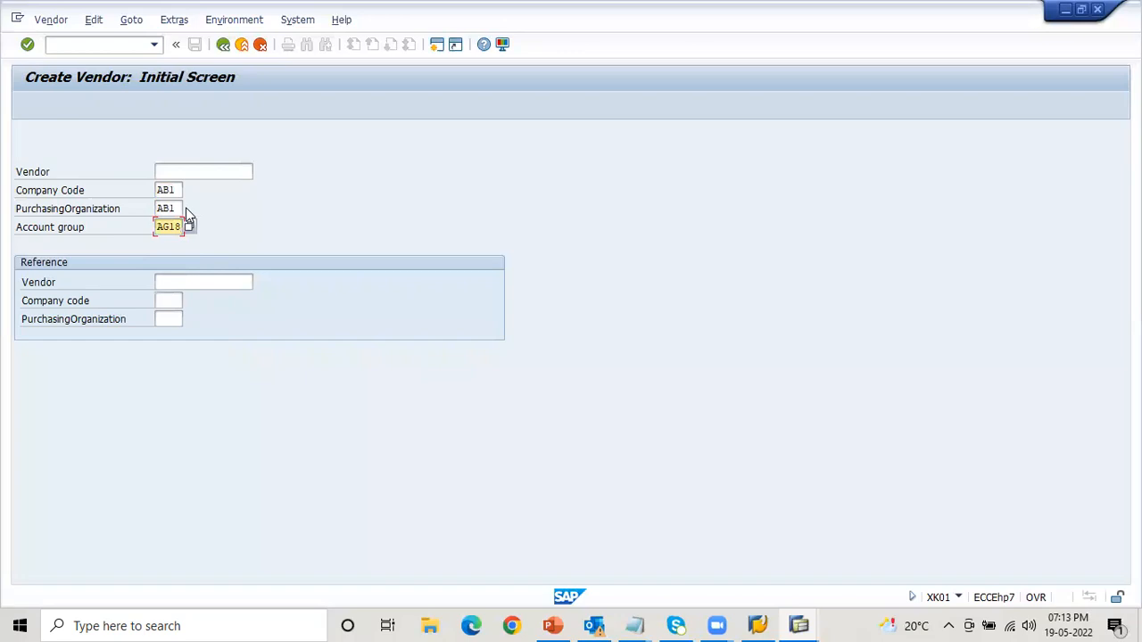
- Continue to the new vendor's address data and set the title to Company
key("Return")
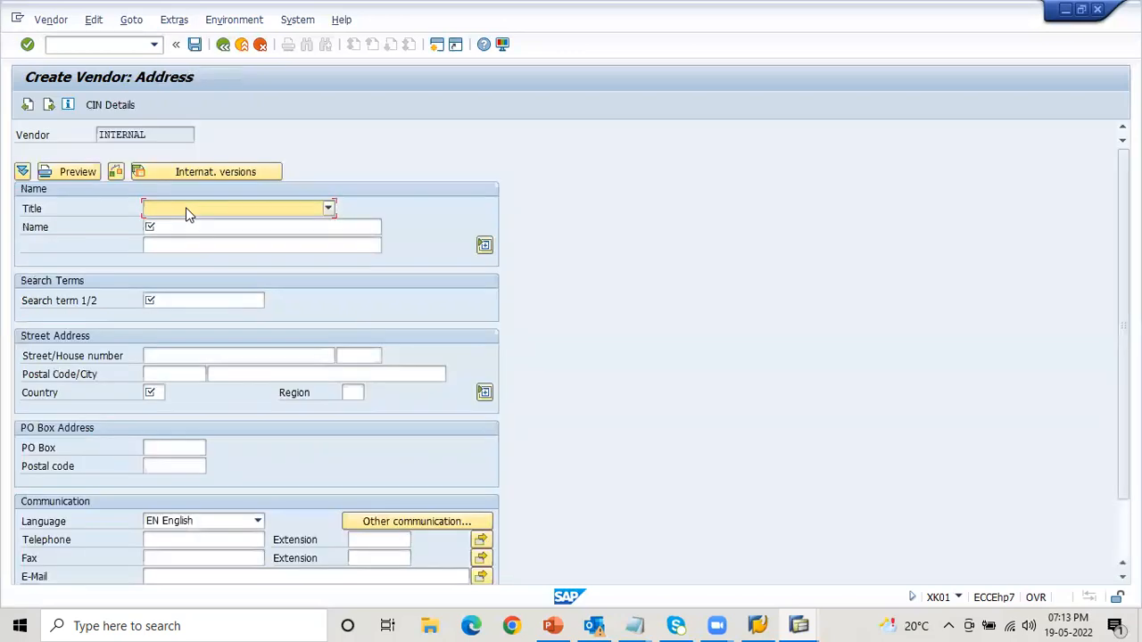
left_click(188, 212)
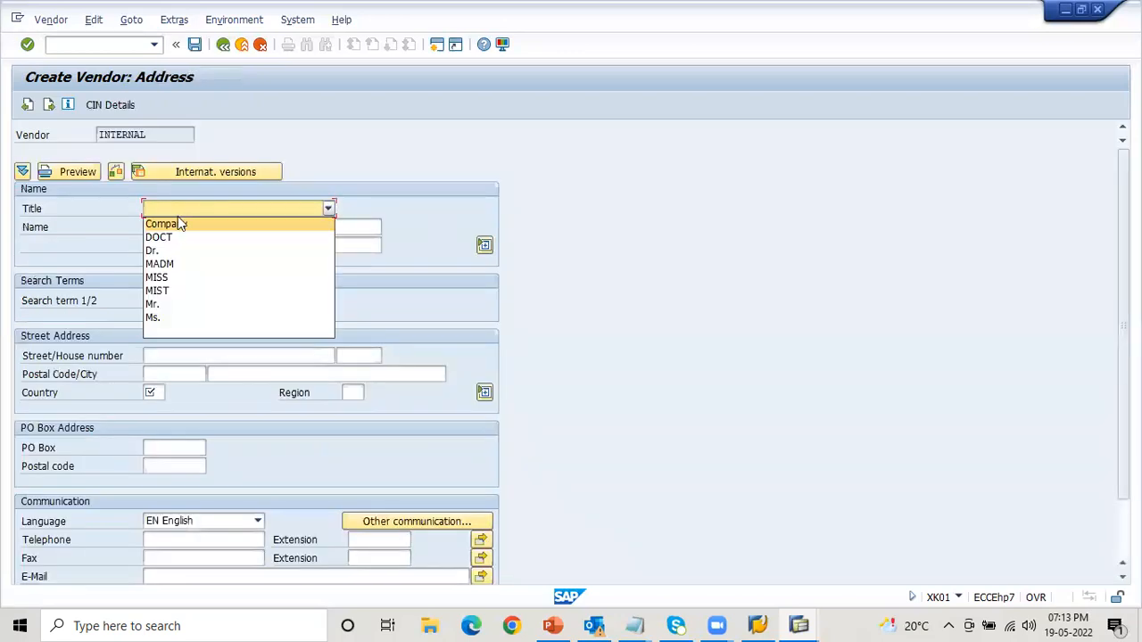
left_click(177, 217)
left_click(178, 216)
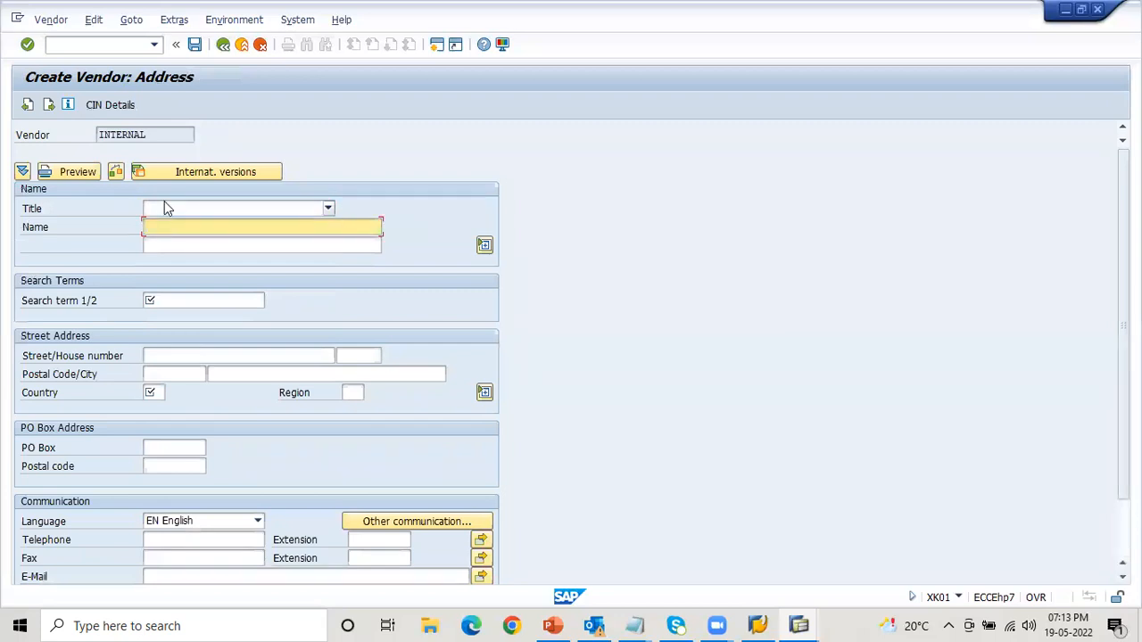
left_click(165, 208)
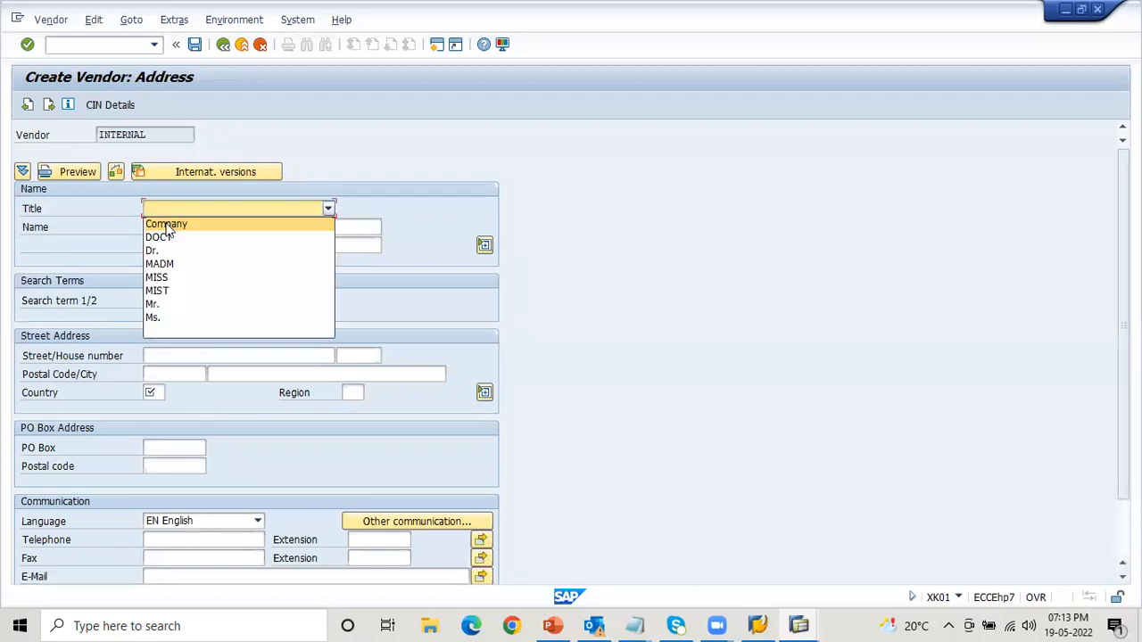
left_click(166, 222)
- Enter "VN for Info" as the vendor's name
type("Vendor for")
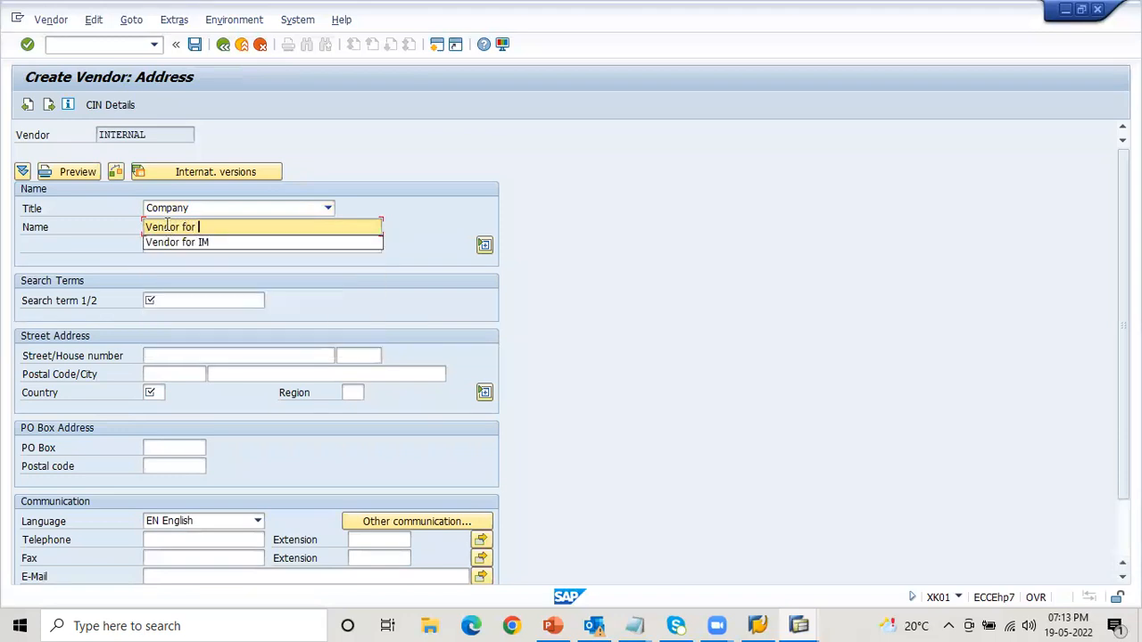
key("BackSpace")
key("BackSpace")
key("BackSpace")
key("BackSpace")
key("BackSpace")
key("BackSpace")
key("BackSpace")
key("BackSpace")
key("BackSpace")
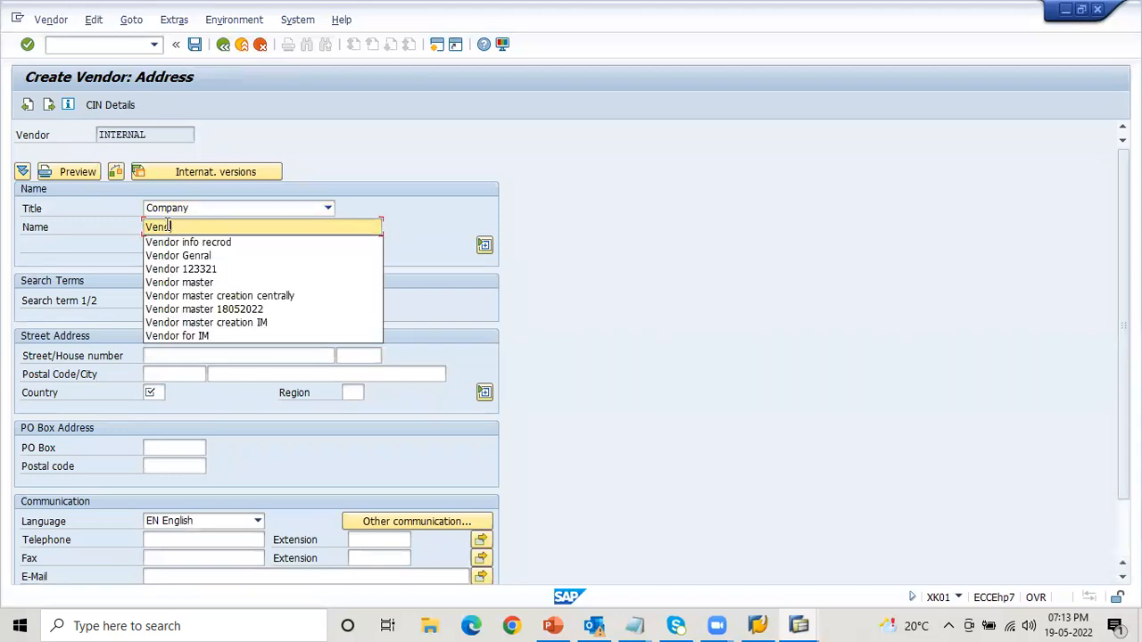
key("BackSpace")
type("N for Info")
key("Tab")
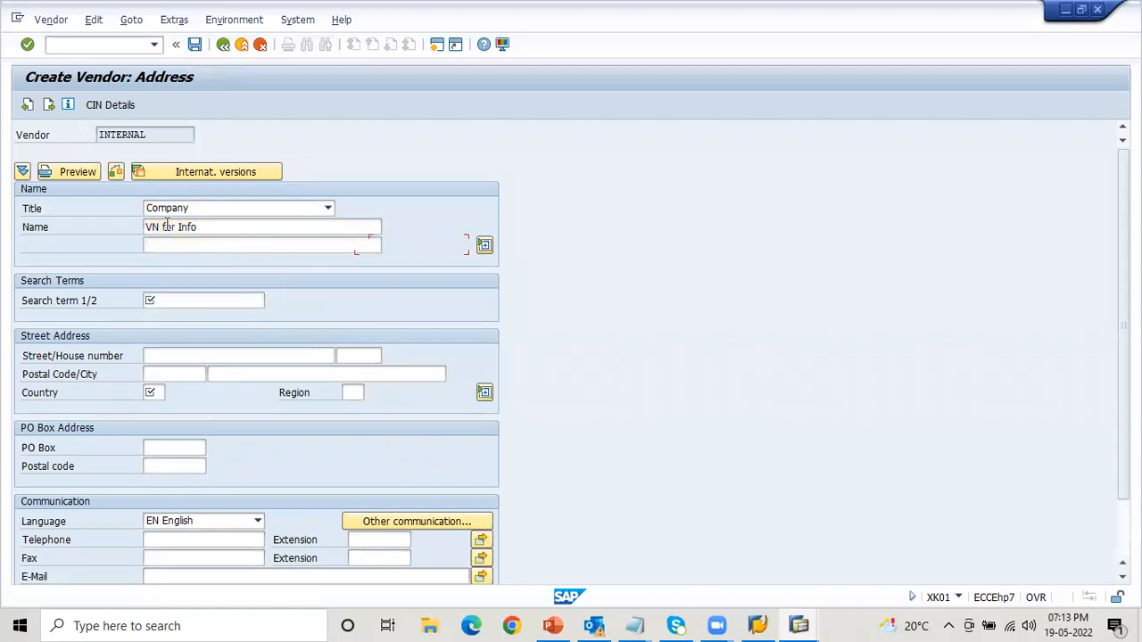
- Enter "Info VN creation" as the vendor's search term
key("Tab")
key("Tab")
key("shift+Tab")
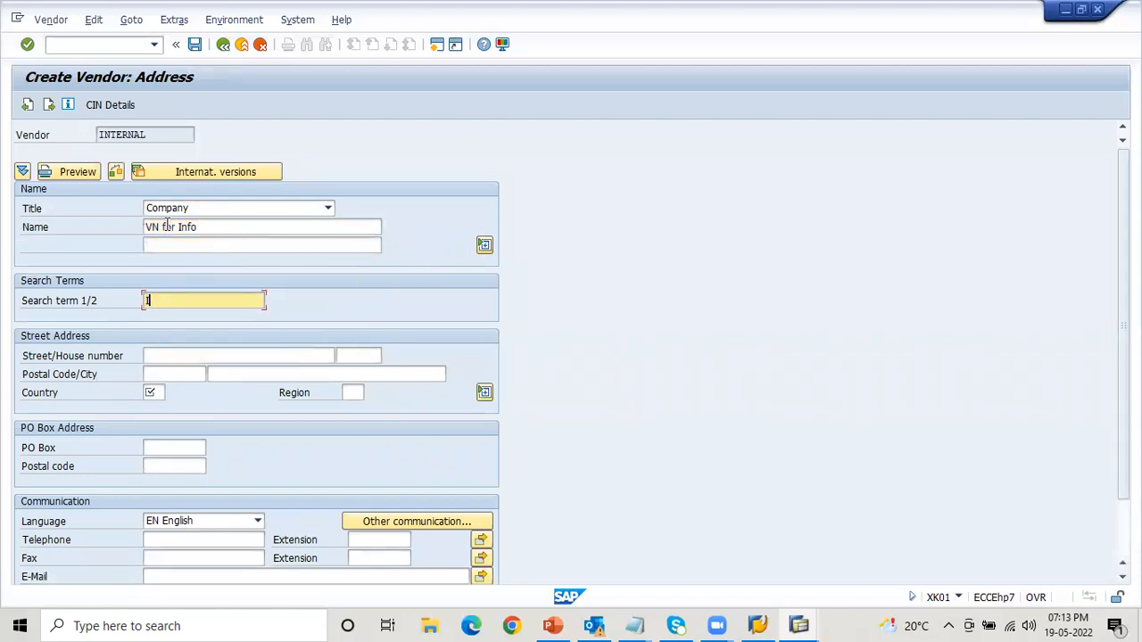
type("Info Vneo")
key("BackSpace")
key("BackSpace")
key("BackSpace")
key("BackSpace")
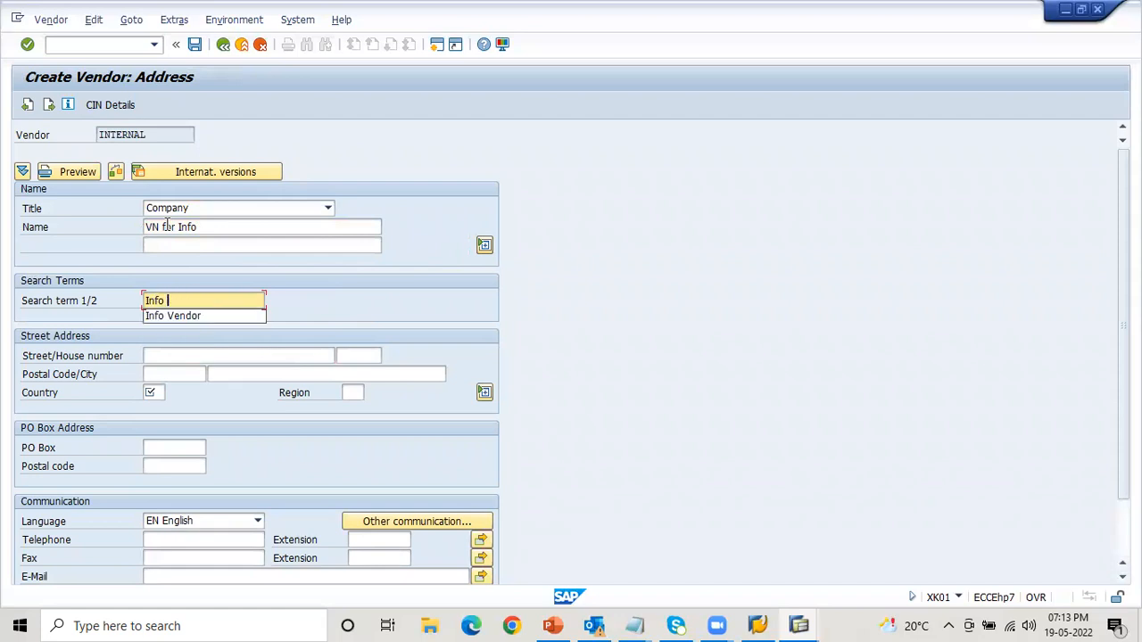
type("VN cre")
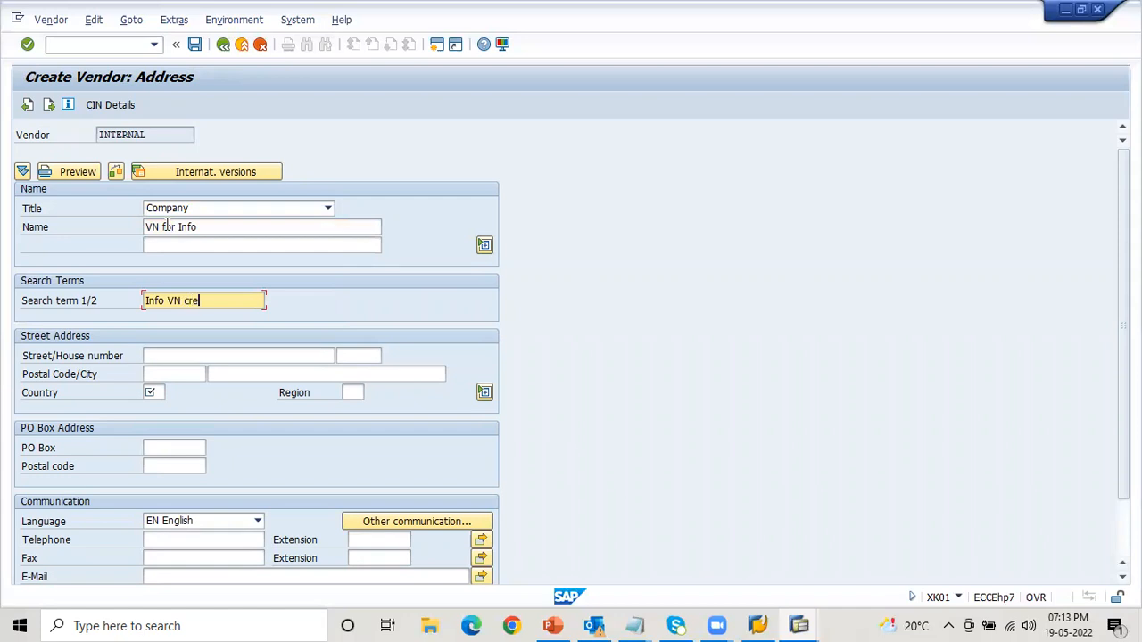
- Leave the street address empty, set the vendor's country to DE and continue to the control data
key("Tab")
key("Tab")
key("Tab")
key("Tab")
key("Tab")
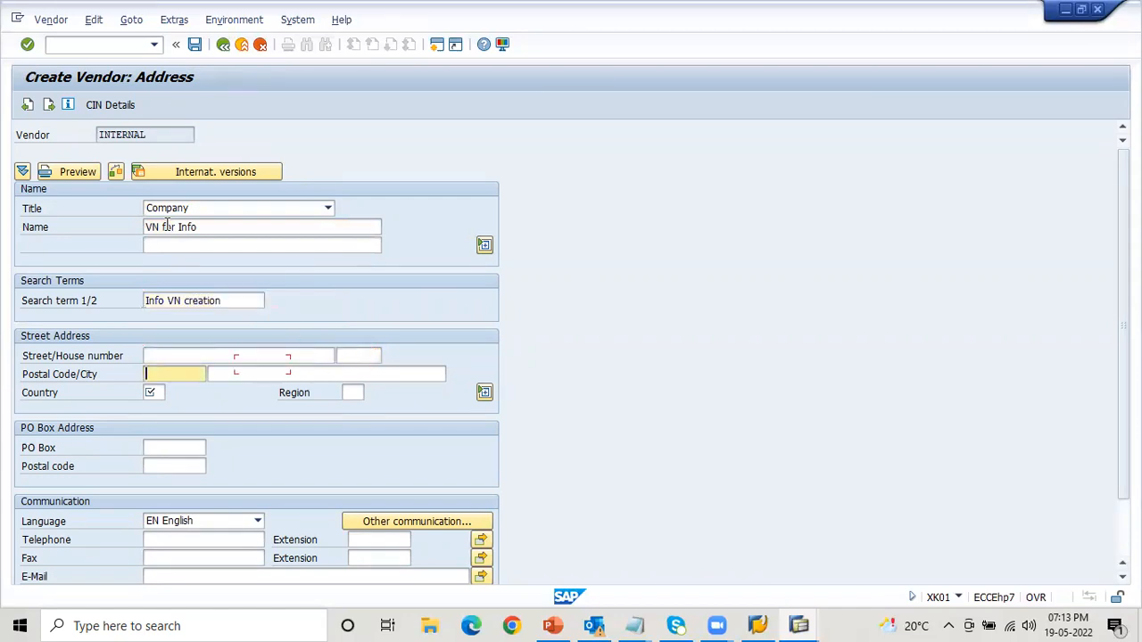
type("De")
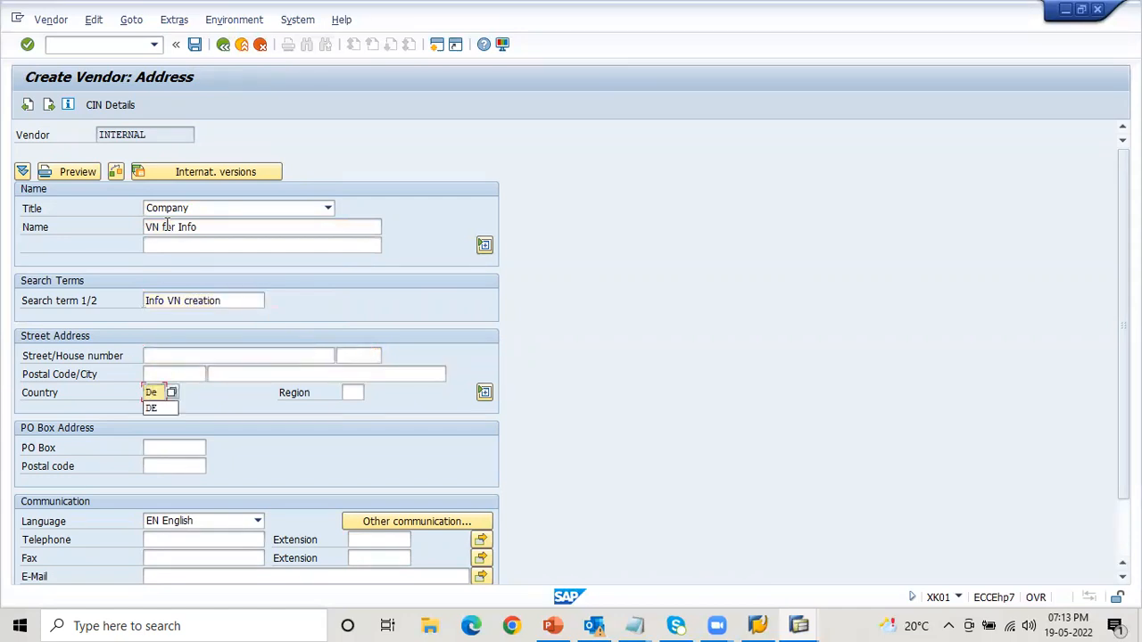
key("Return")
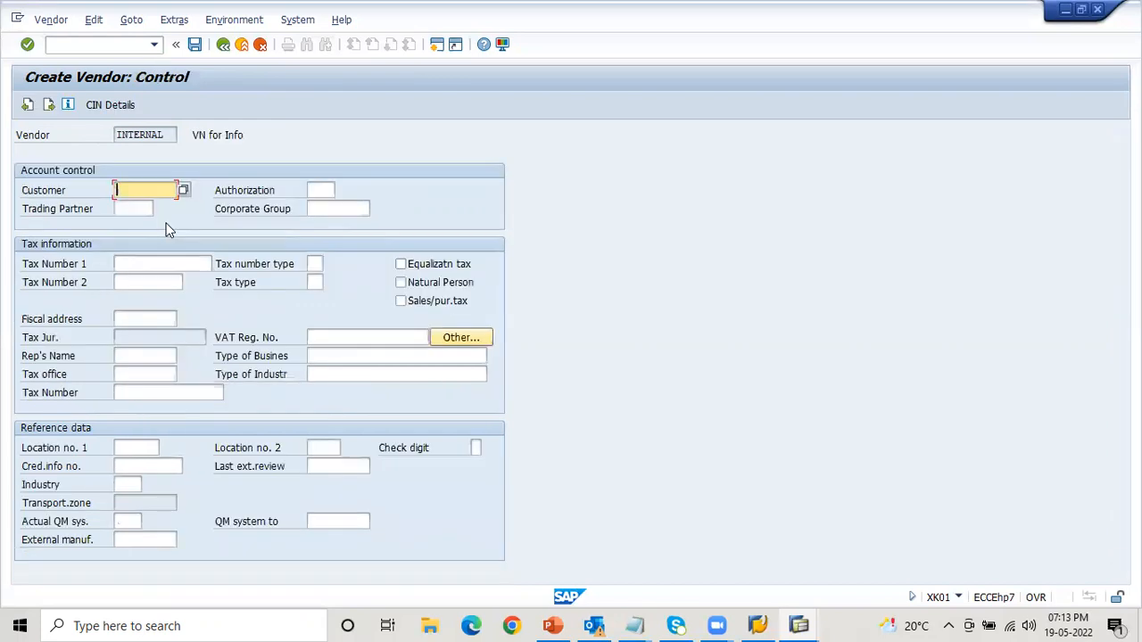
- Pass the control and contact person screens without entries and enter A1 in the vendor's company code accounting data
key("Return")
key("Return")
key("Return")
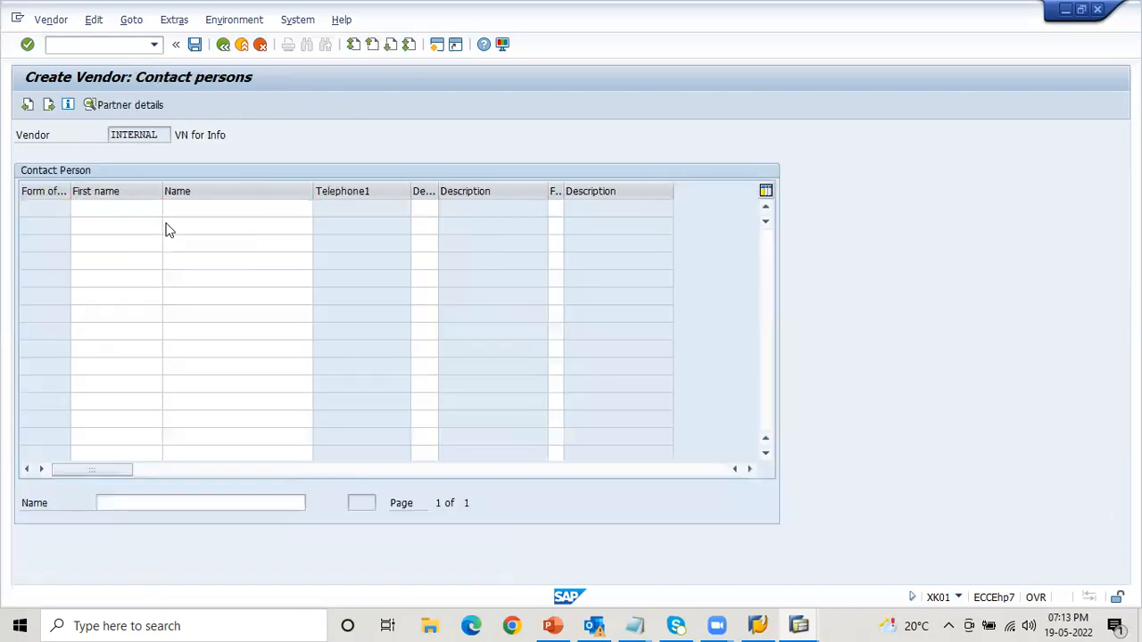
left_click(170, 228)
key("Tab")
key("Tab")
key("Tab")
key("Tab")
type("A1")
- Leave the payment, purchasing and partner function data empty and save the new vendor
key("Return")
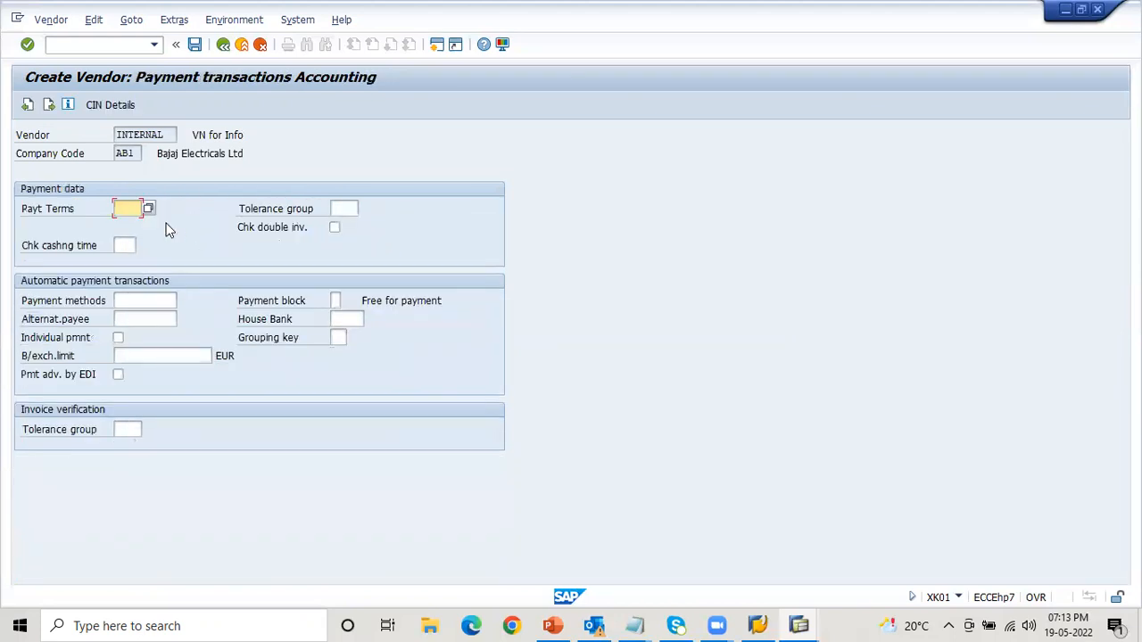
key("Return")
key("Return")
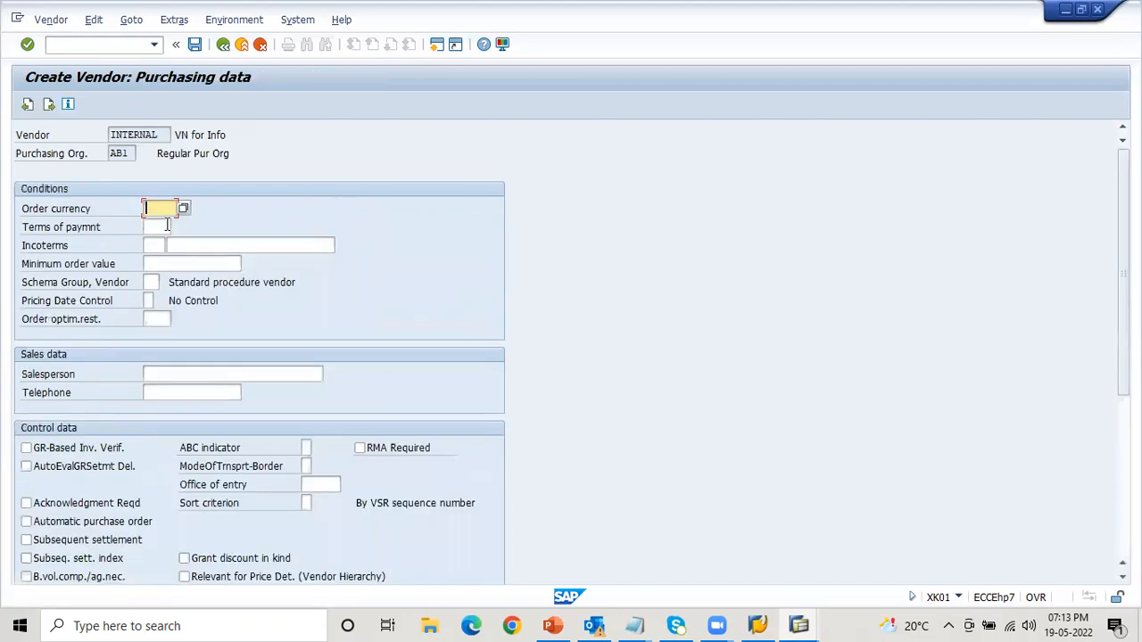
left_click(167, 226)
key("Return")
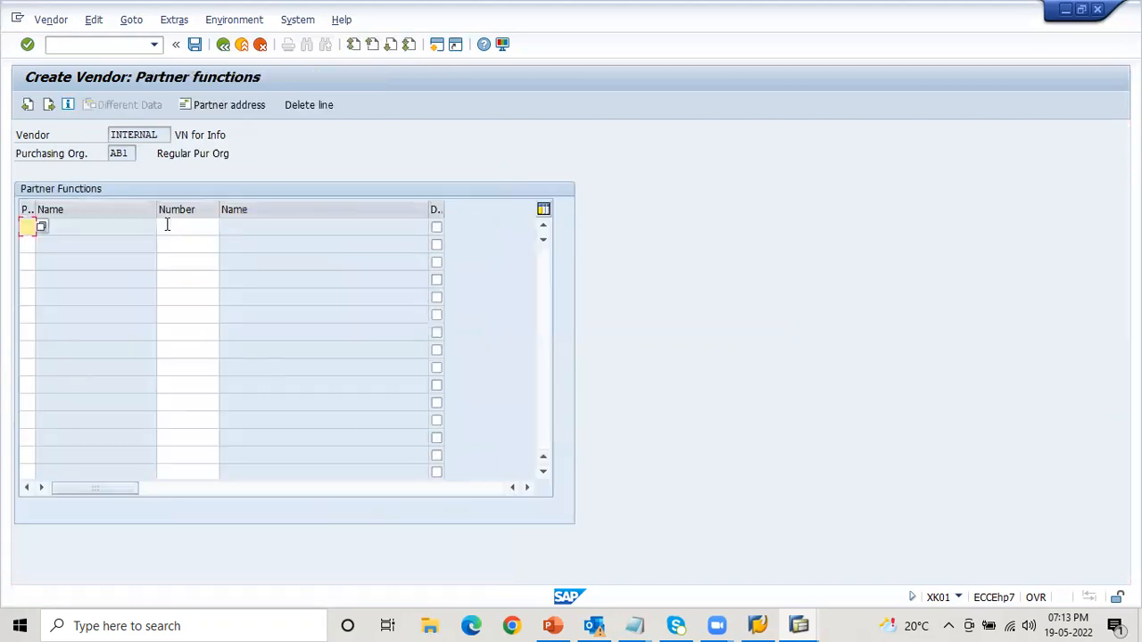
key("Return")
key("Return")
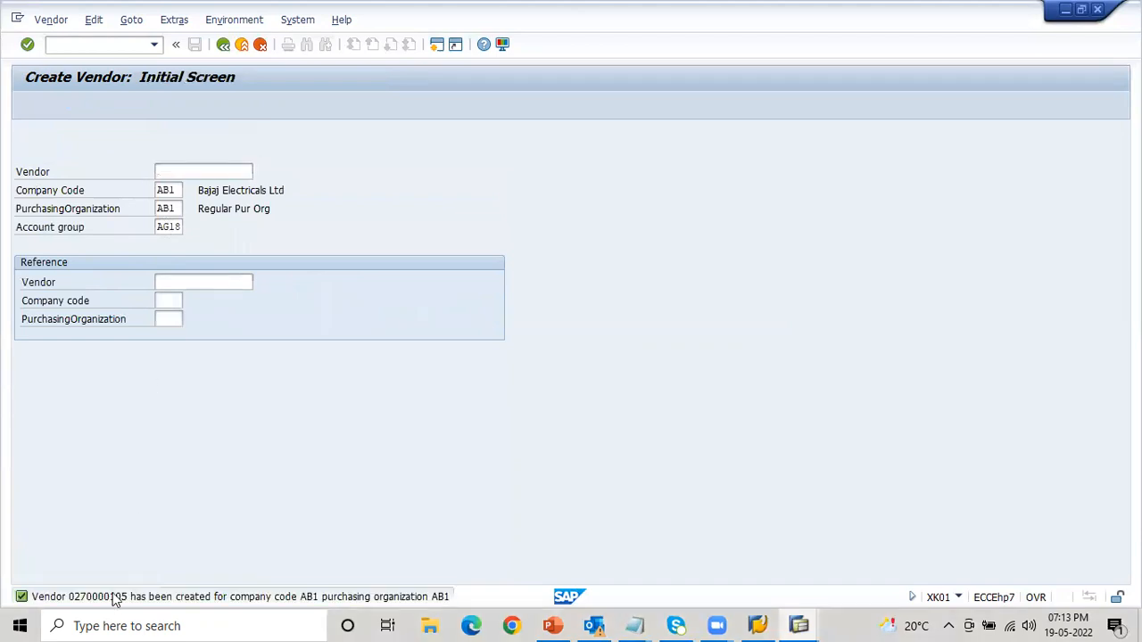
- Copy the full vendor creation message and paste it in Notepad on a new line below the Source List transactions
double_click(114, 597)
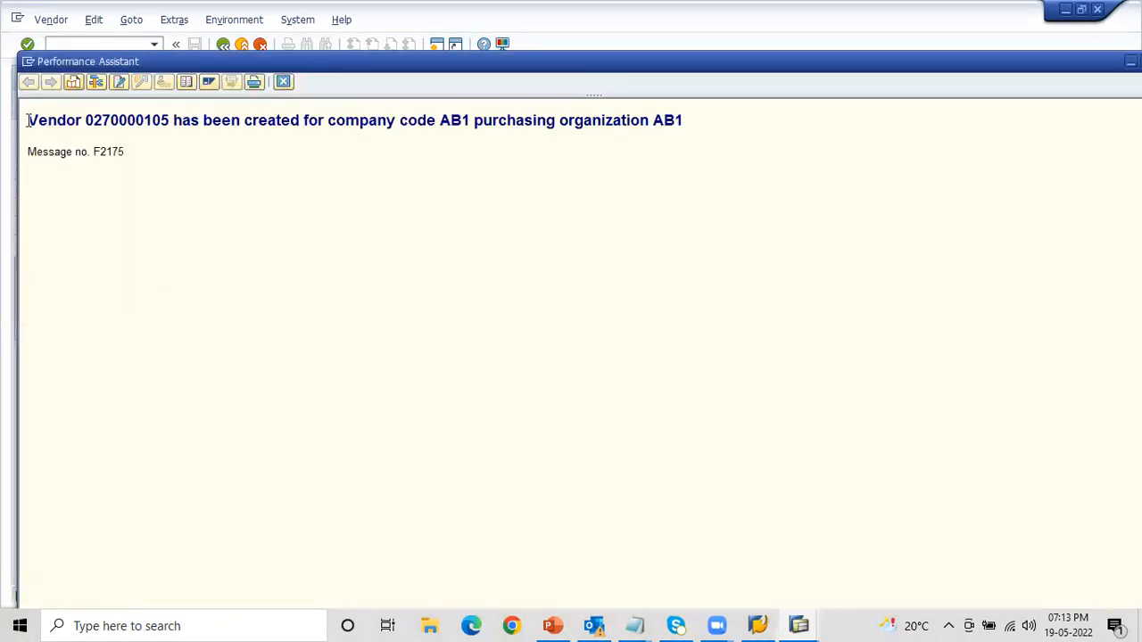
left_click_drag(27, 120, 689, 121)
key("ctrl+c")
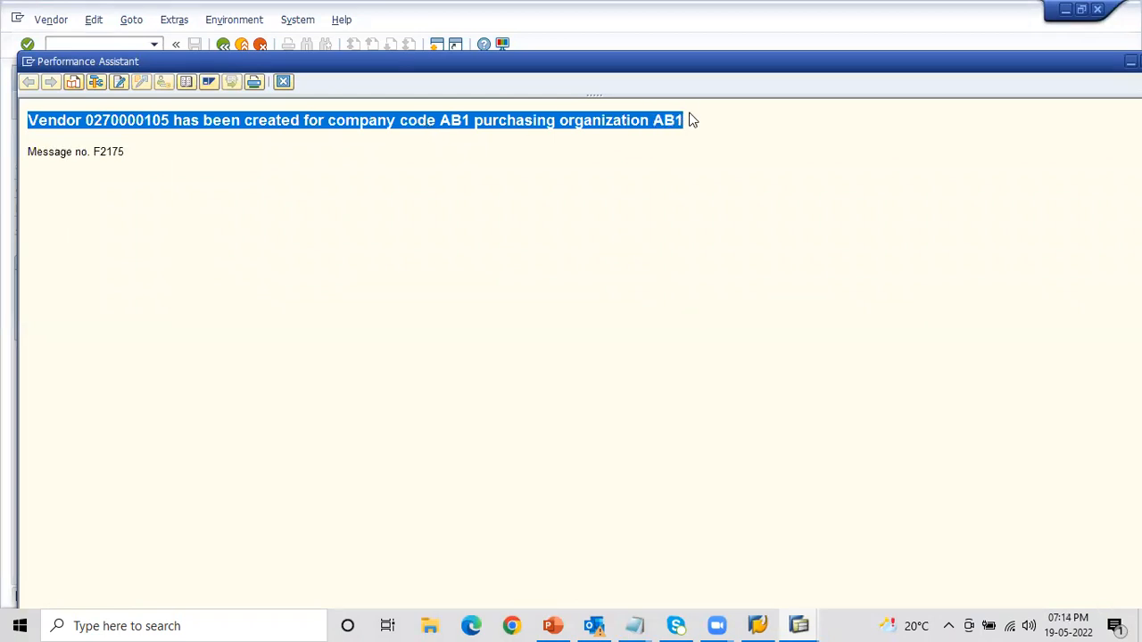
key("alt+Tab")
key("alt+Tab")
key("alt+Tab")
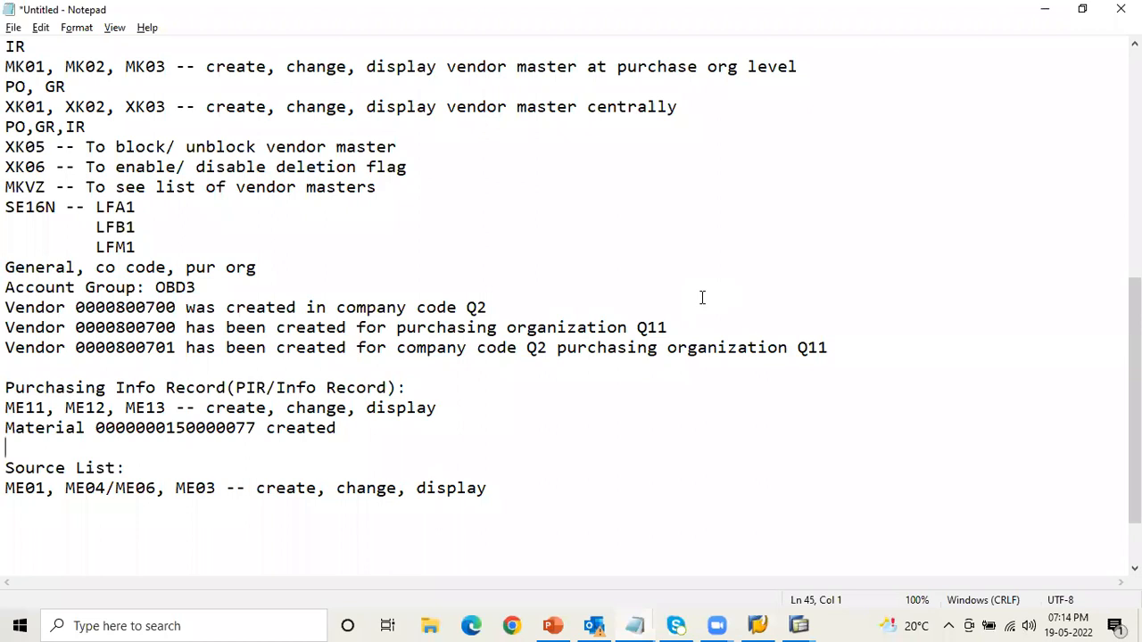
left_click(493, 488)
key("Return")
key("ctrl+v")
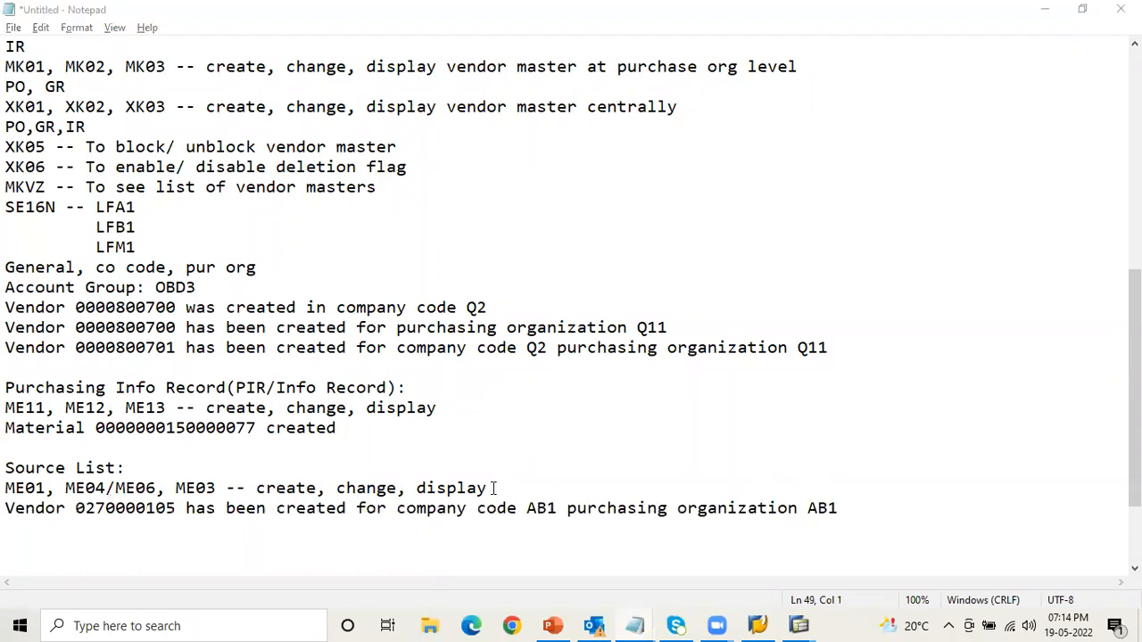
- Return to SAP, close the message details and run transaction ME11 to create an info record
key("alt+Tab")
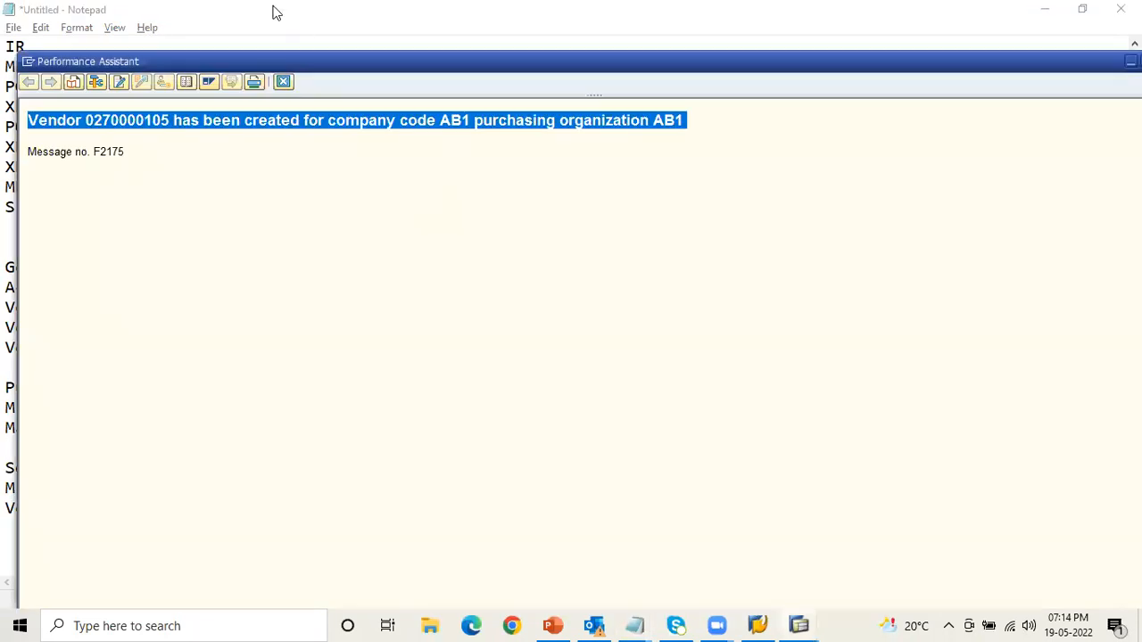
left_click(283, 82)
key("alt+Tab")
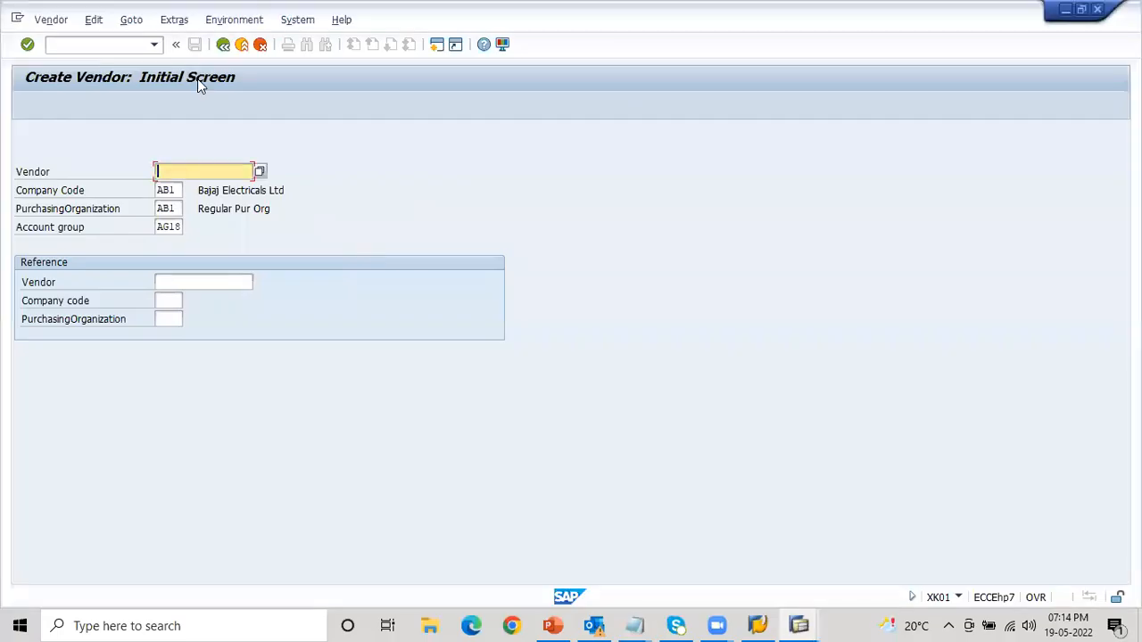
left_click(113, 45)
type("/nME11")
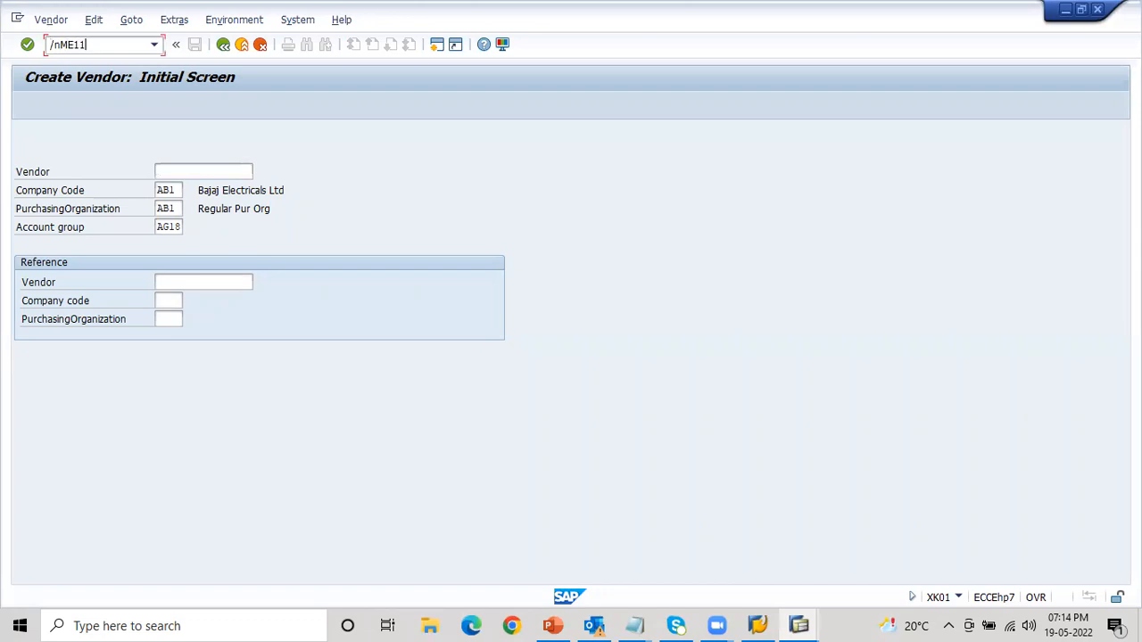
key("Return")
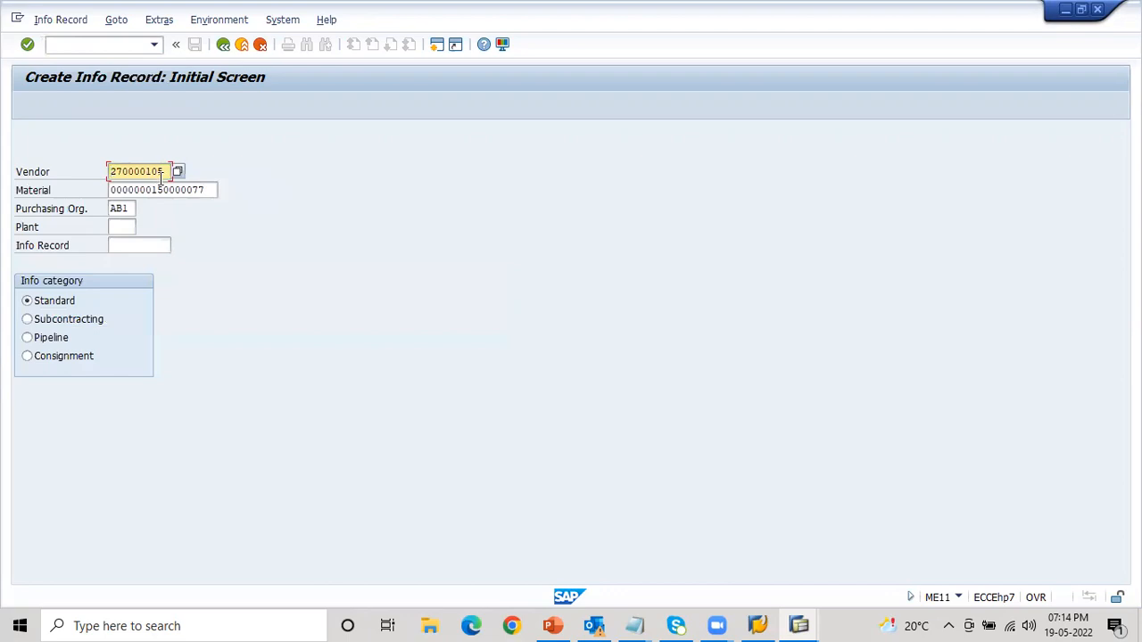
- In Notepad, move the vendor creation message from the Source List section to a new line below the material creation message
key("alt+Tab")
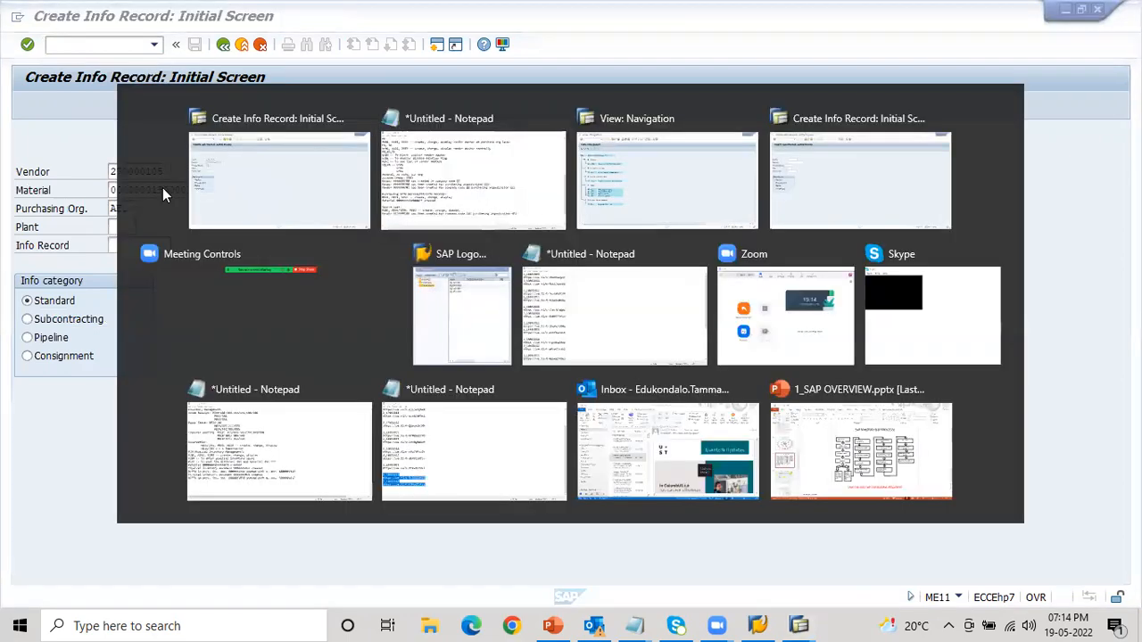
key("alt+Tab")
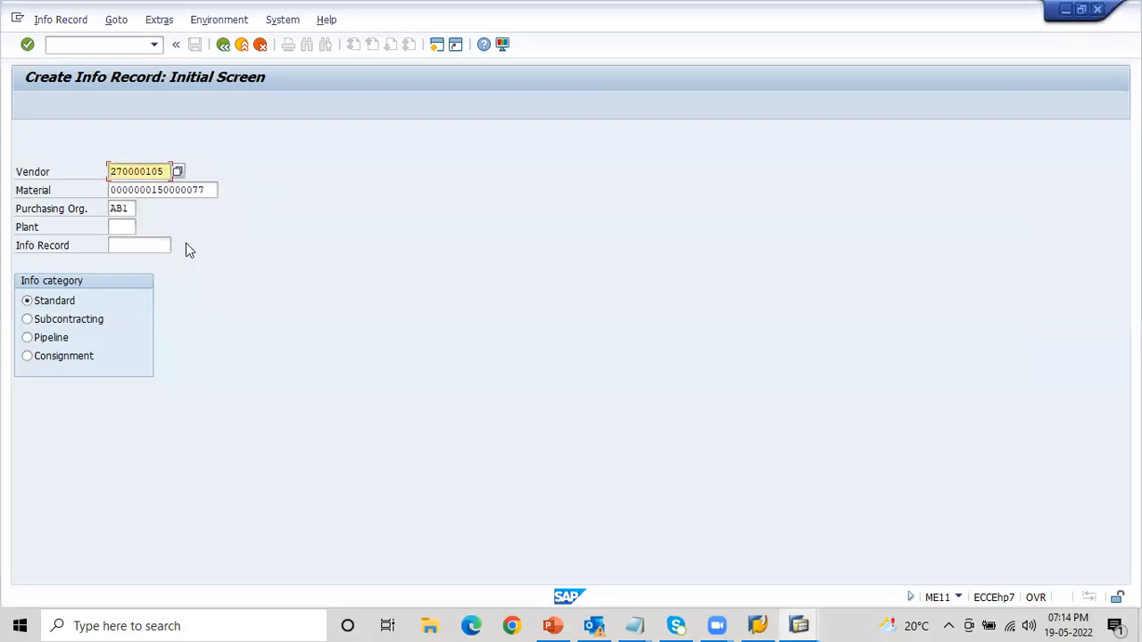
key("alt+Tab")
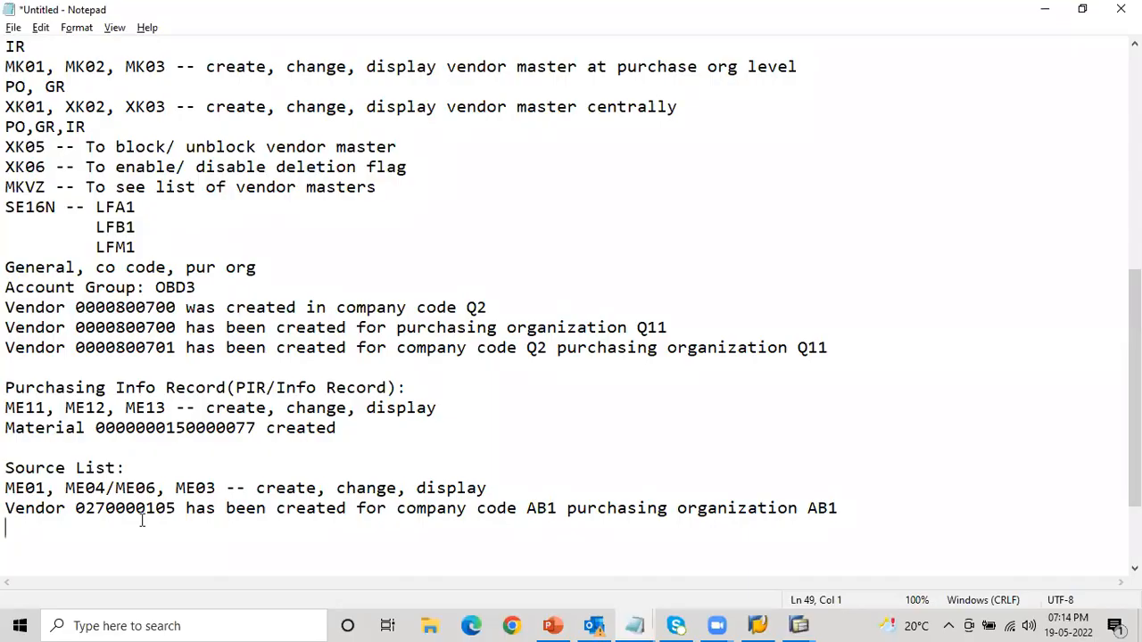
left_click_drag(6, 508, 388, 509)
left_click_drag(588, 486, 887, 511)
key("ctrl+c")
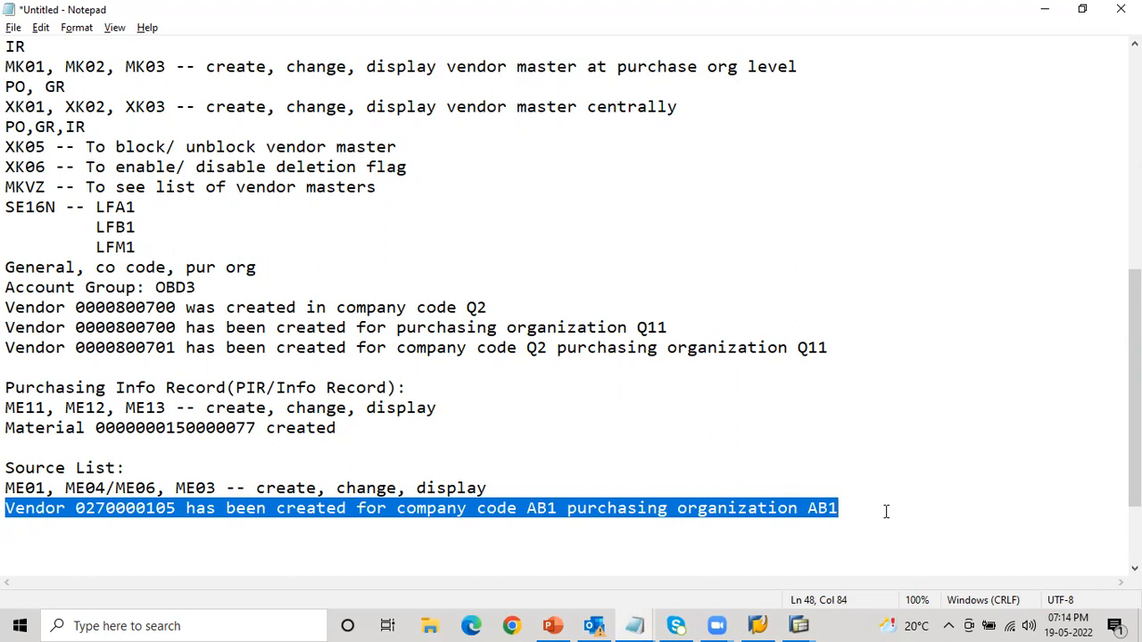
key("Delete")
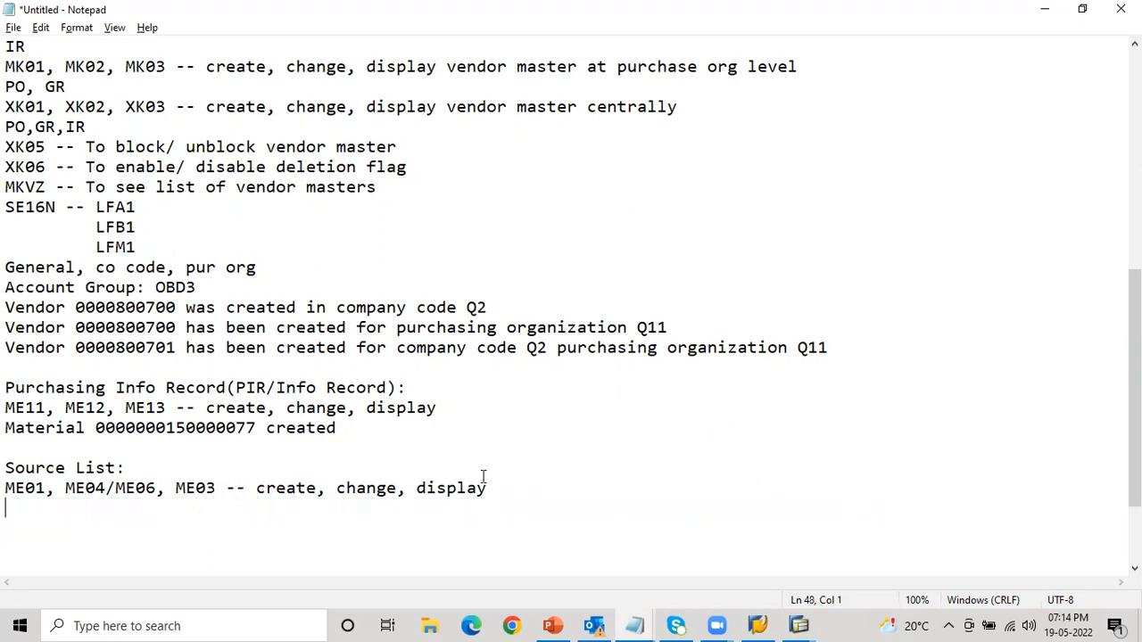
left_click(341, 427)
key("Return")
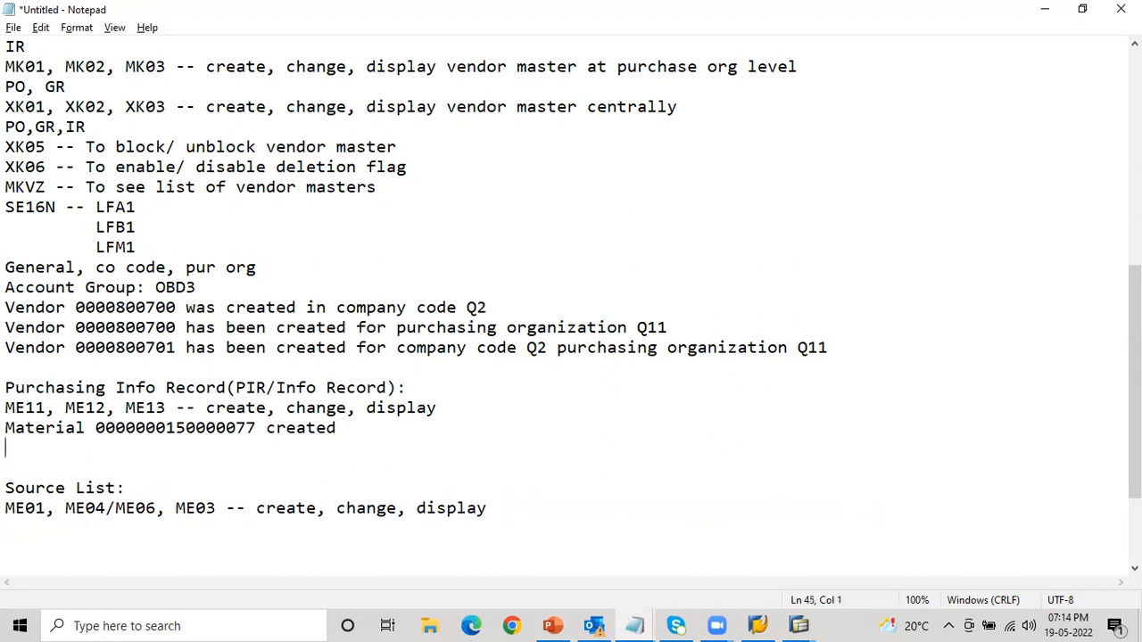
key("ctrl+v")
- Return to the info record's initial screen in SAP and enter plant AA1
key("alt+Tab")
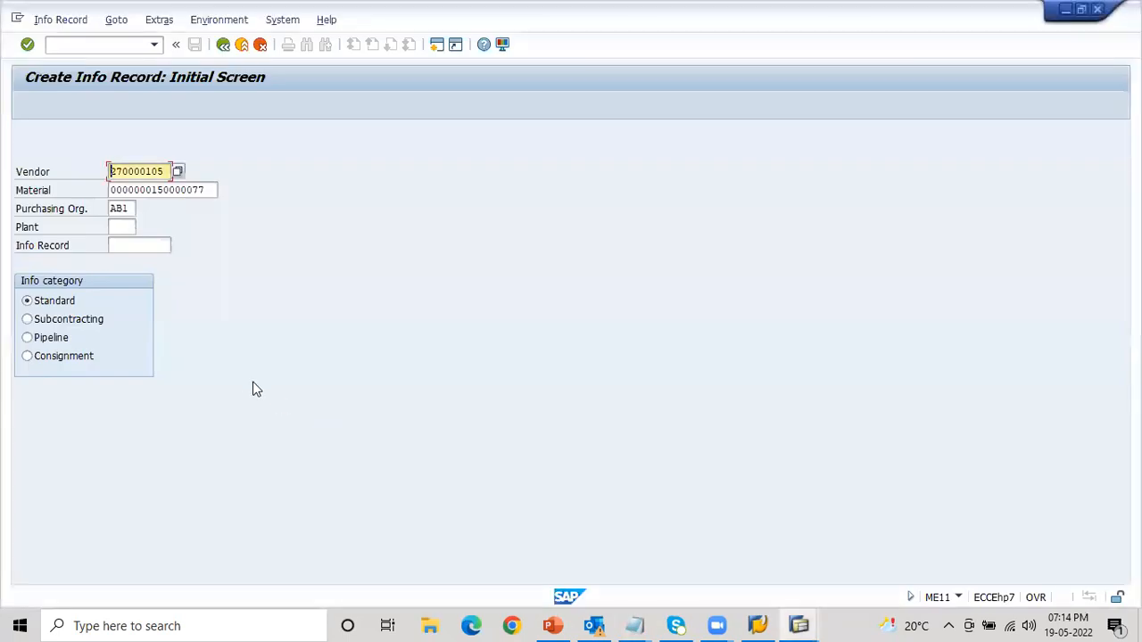
left_click(123, 227)
type("AA1")
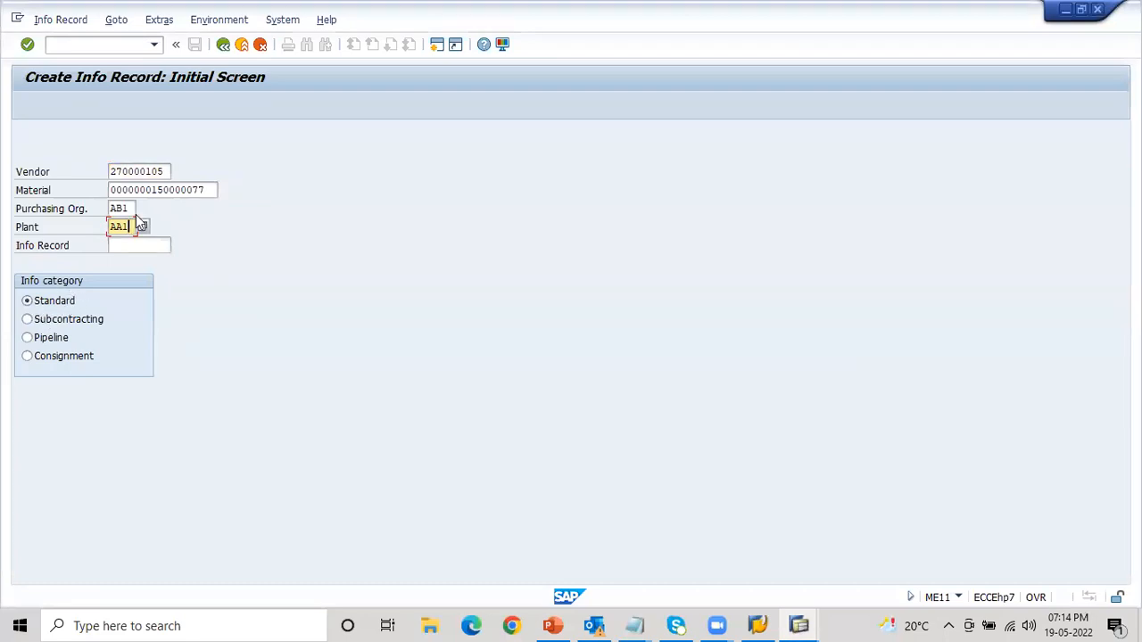
- Switch to the other SAP session and open the Customizing Implementation Guide with transaction SPRO
left_click(117, 244)
key("alt+Tab")
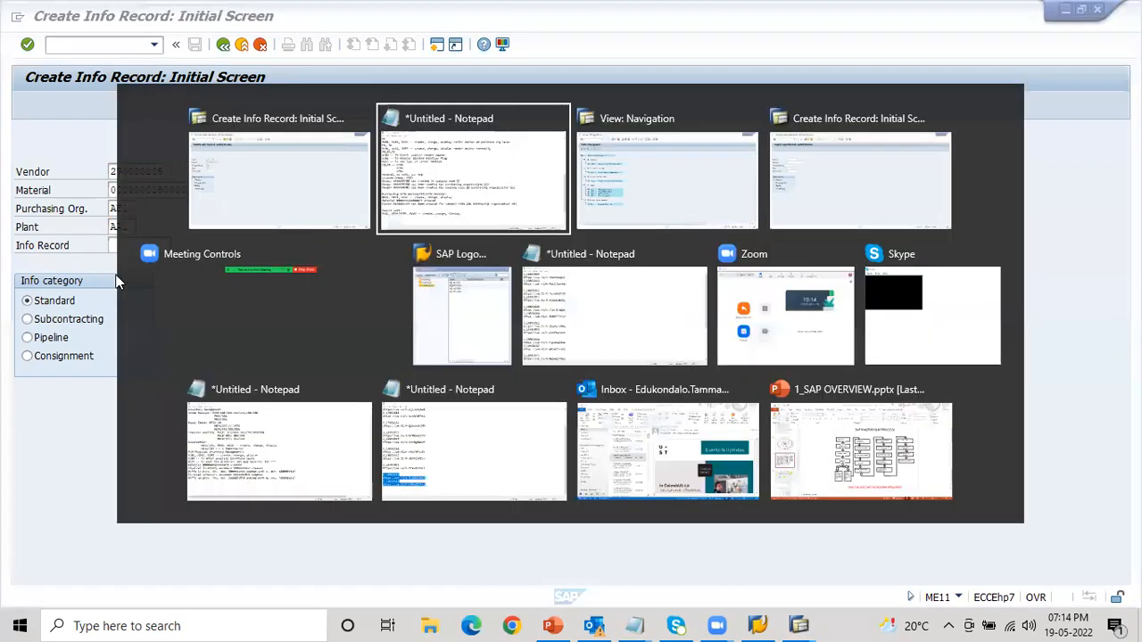
key("alt+Tab")
key("alt+Tab")
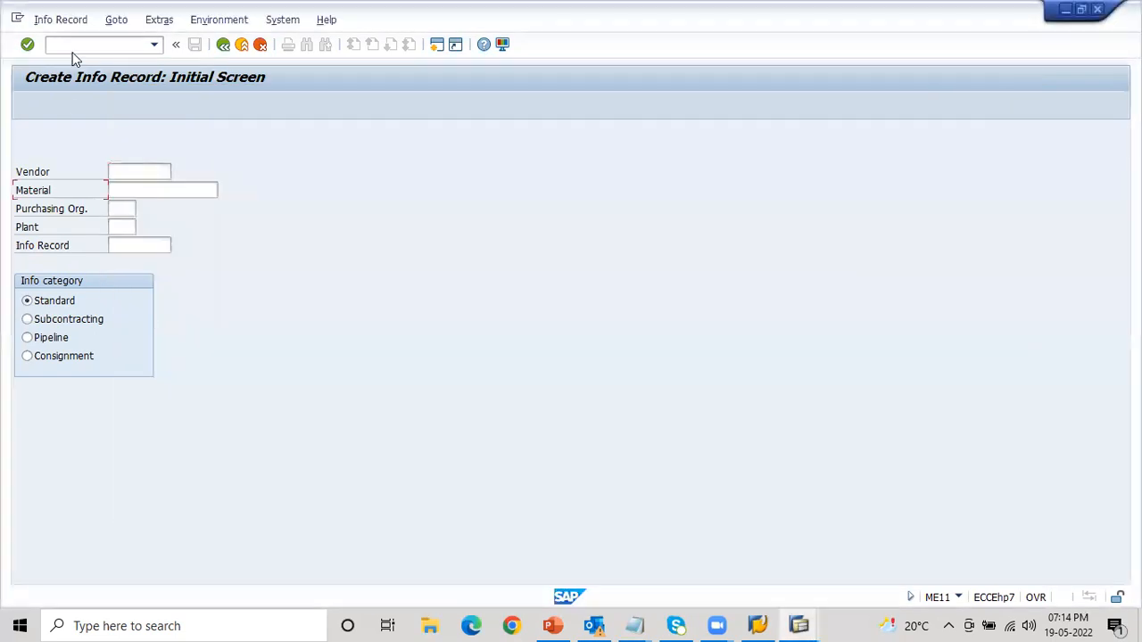
type("/nSPRO")
key("Return")
left_click(92, 112)
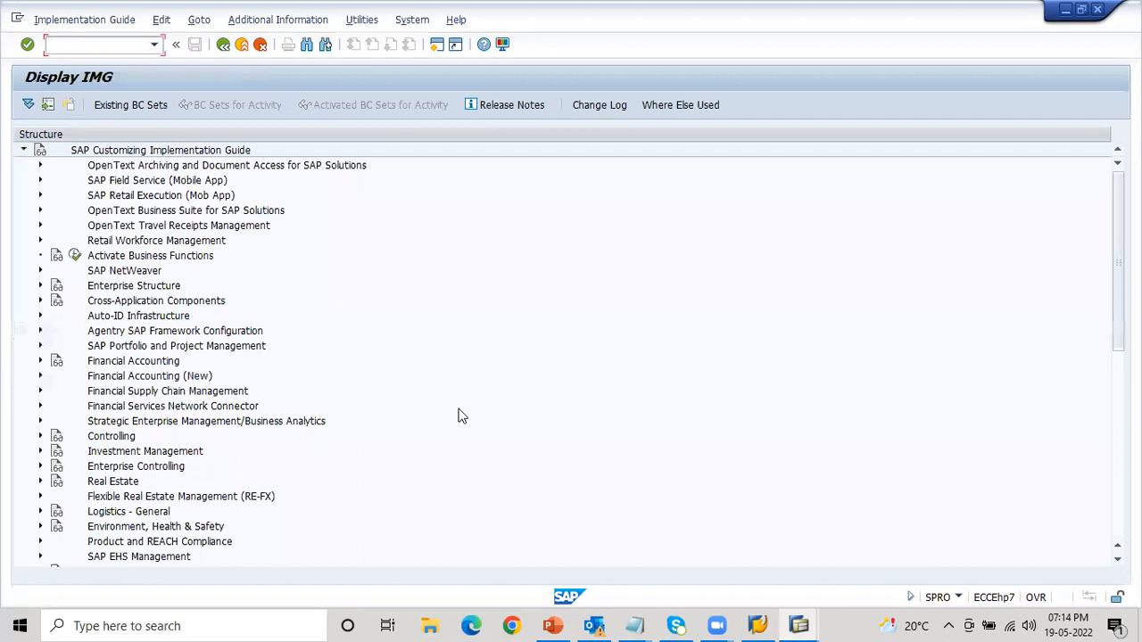
- Open the number range intervals for purchasing info records for editing, under Materials Management > Purchasing > Purchasing Info Record > Define Number Ranges
scroll(914, 439, "down", 9)
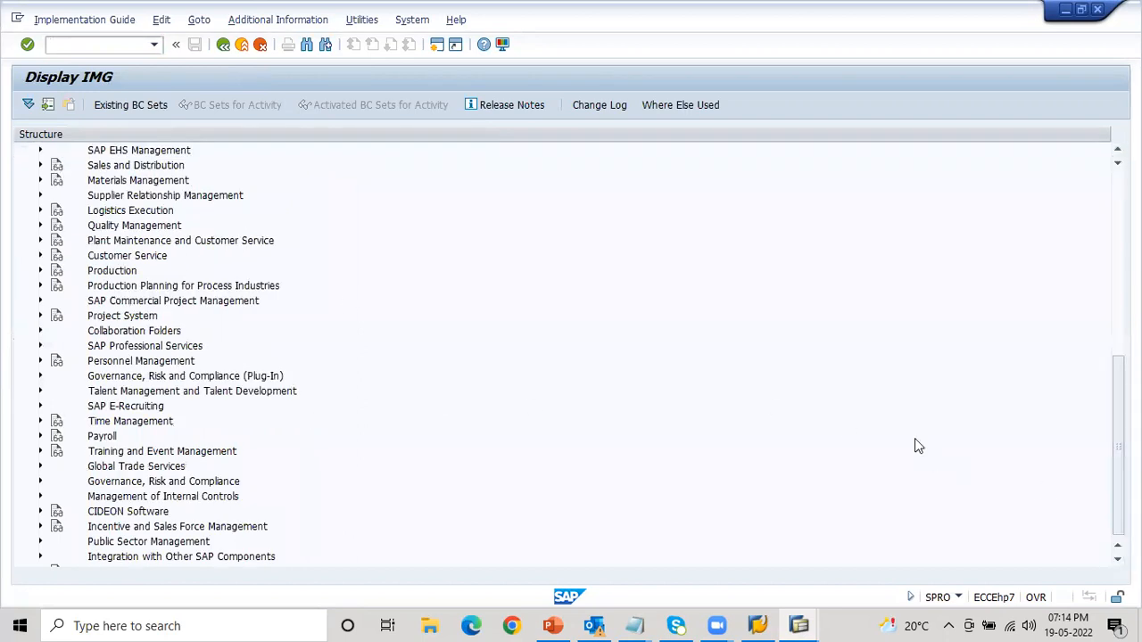
left_click(39, 181)
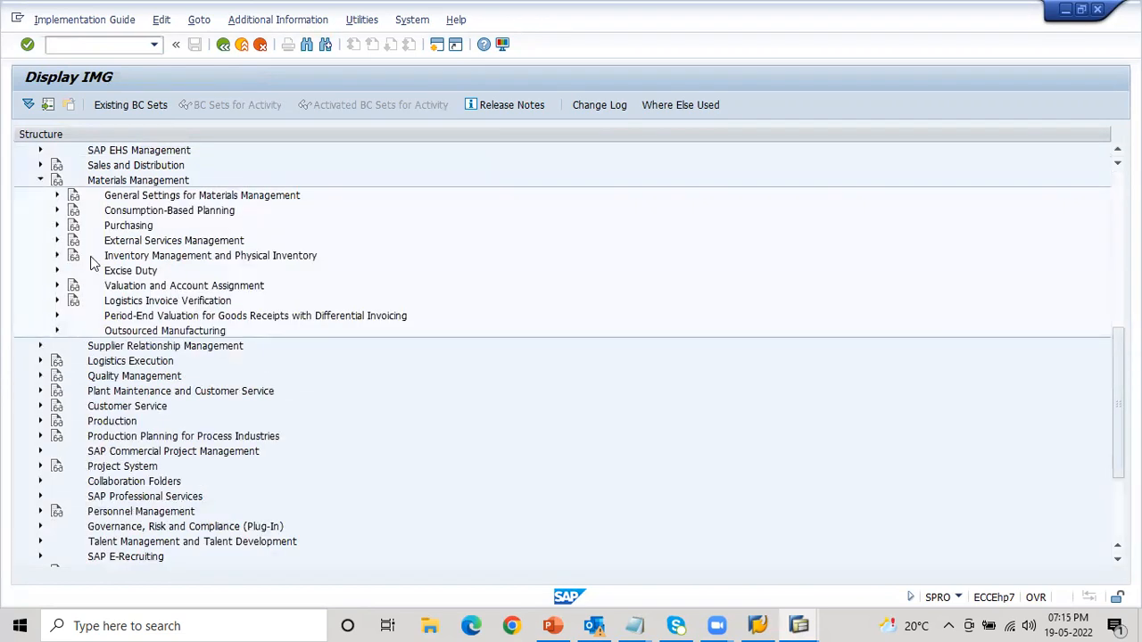
left_click(57, 225)
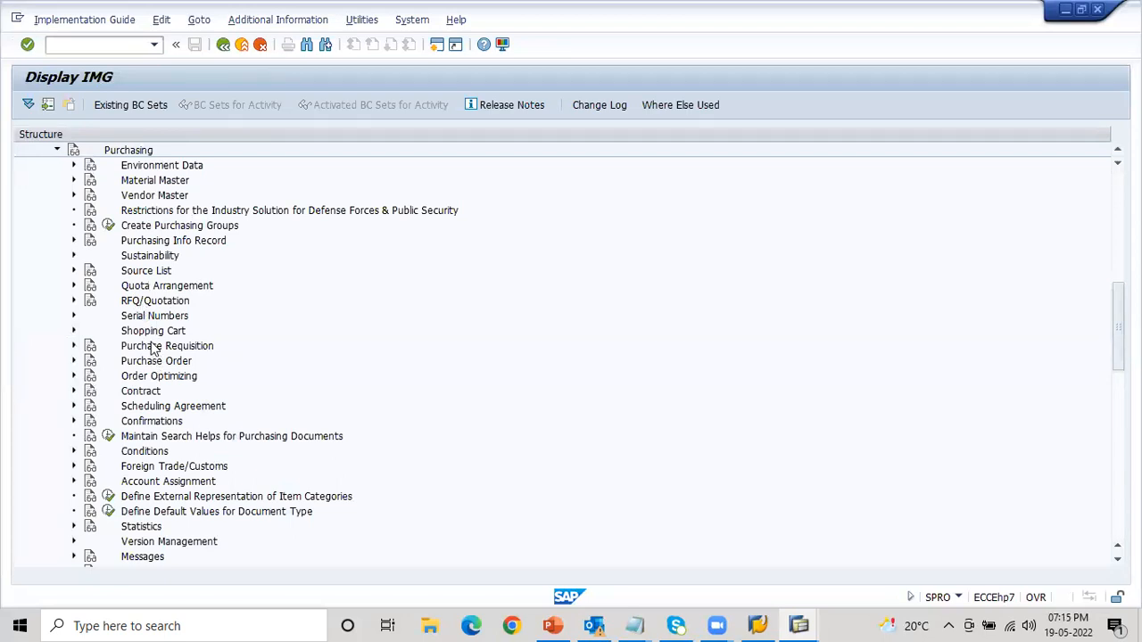
left_click(132, 242)
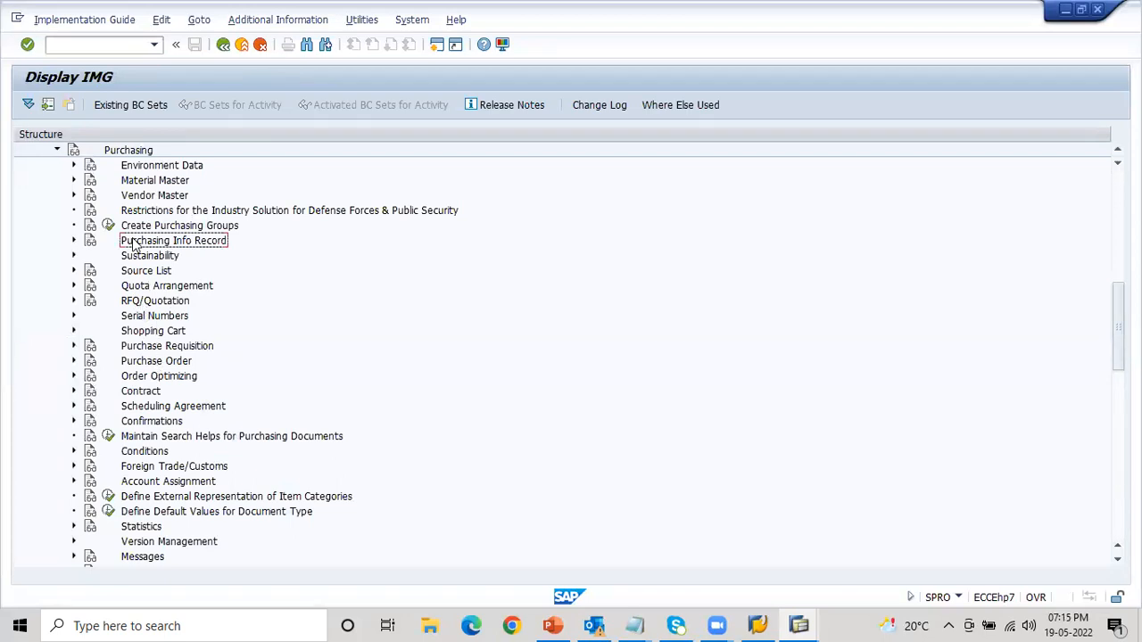
left_click(75, 241)
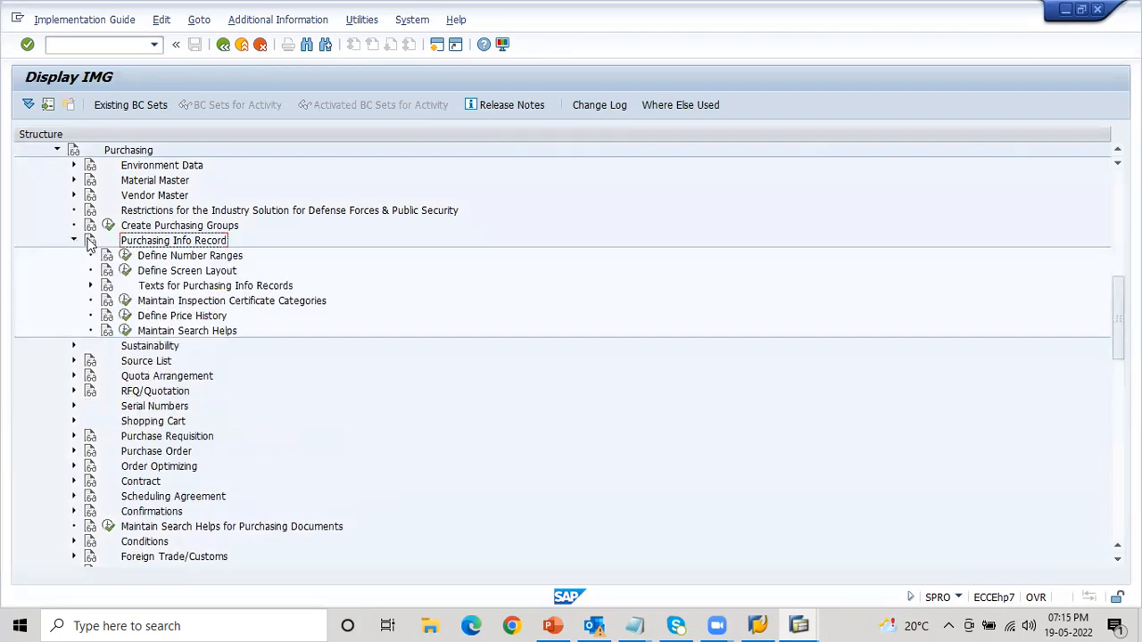
left_click(171, 258)
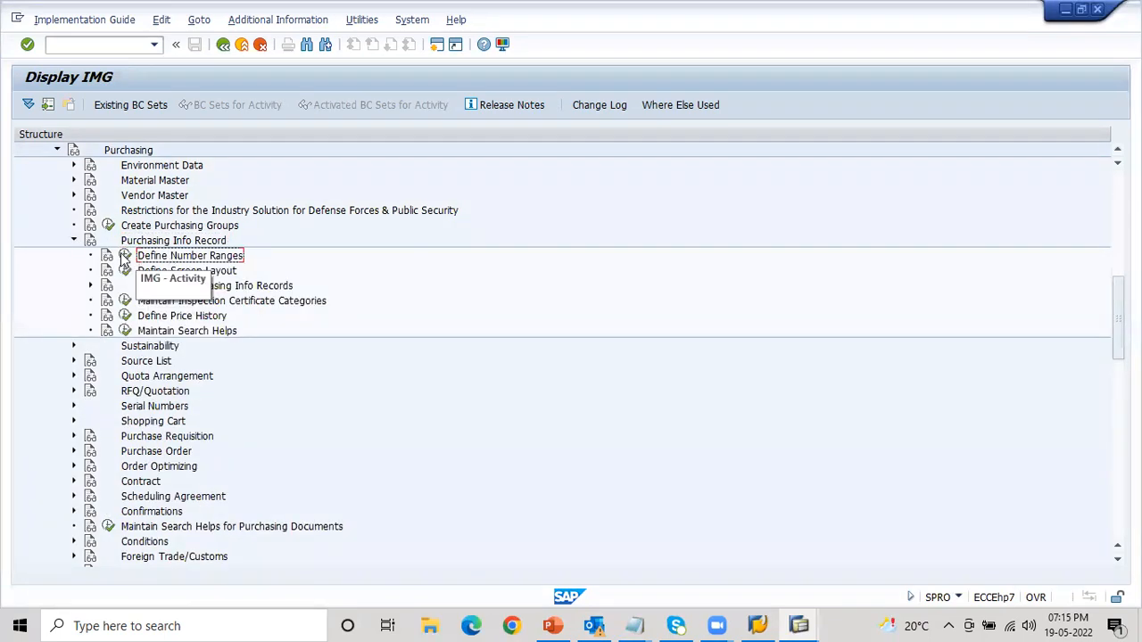
left_click(125, 257)
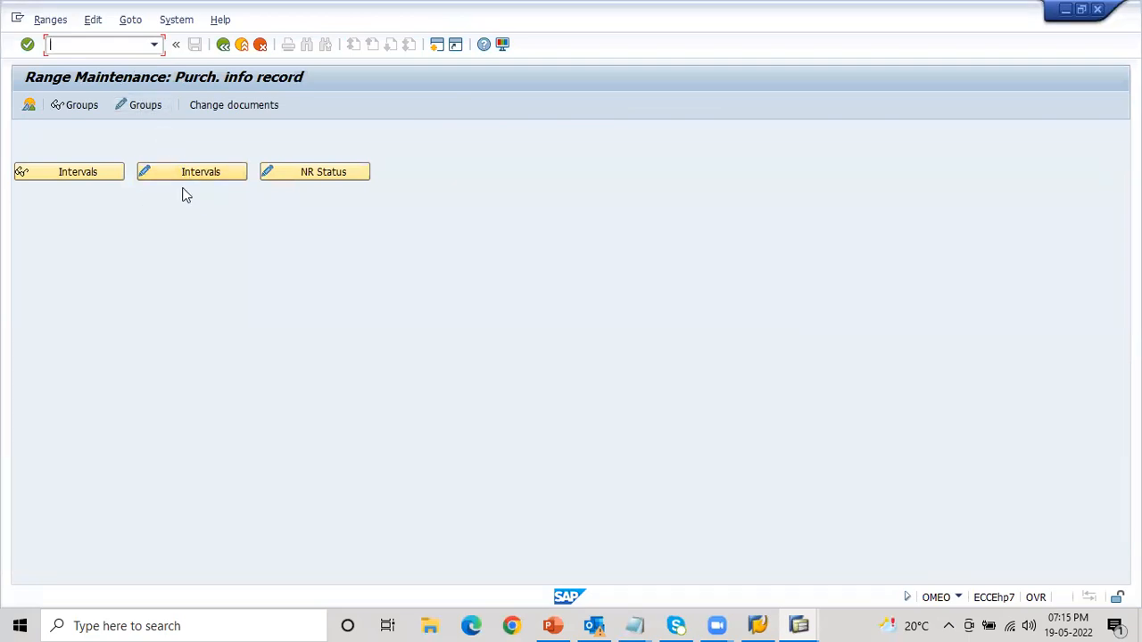
left_click(183, 176)
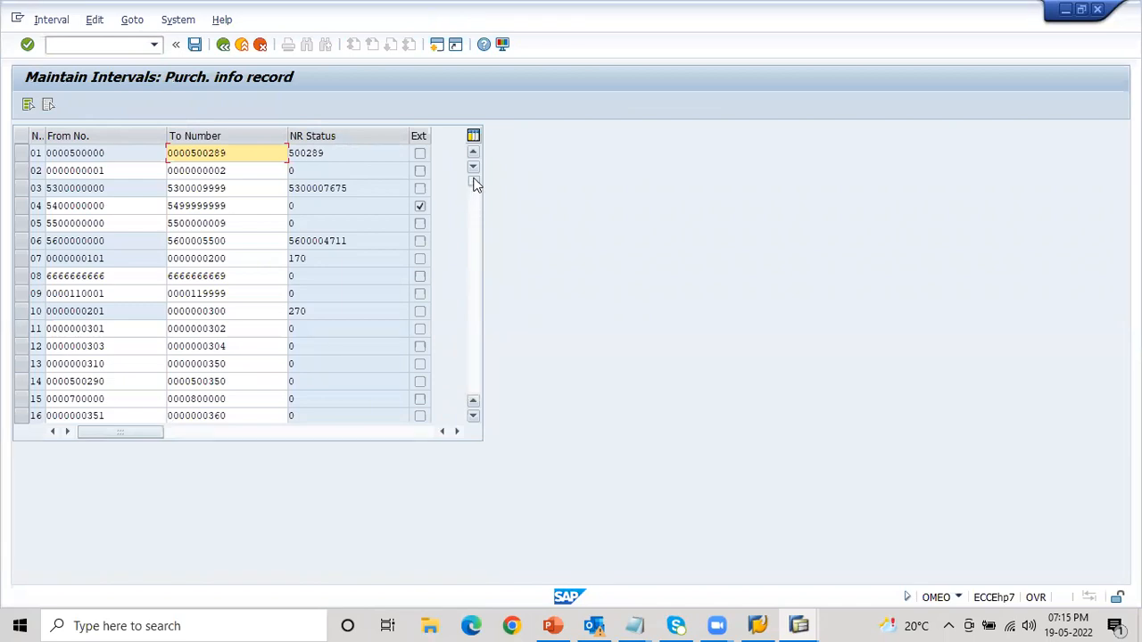
left_click_drag(475, 183, 474, 382)
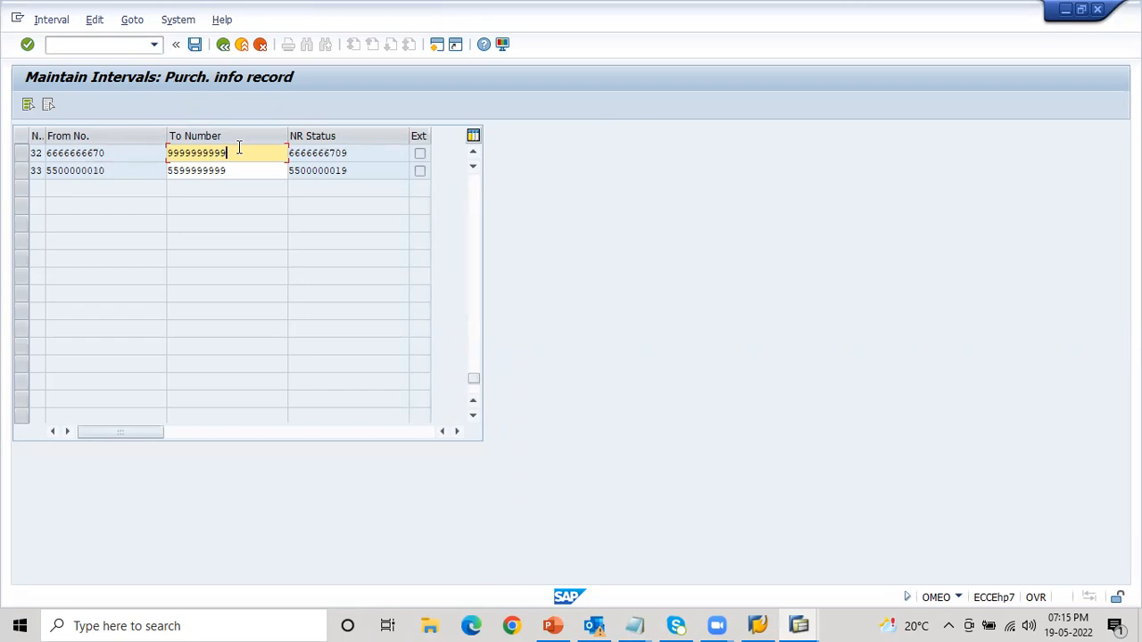
key("BackSpace")
key("BackSpace")
key("BackSpace")
key("BackSpace")
key("BackSpace")
key("BackSpace")
key("BackSpace")
key("BackSpace")
key("BackSpace")
key("BackSpace")
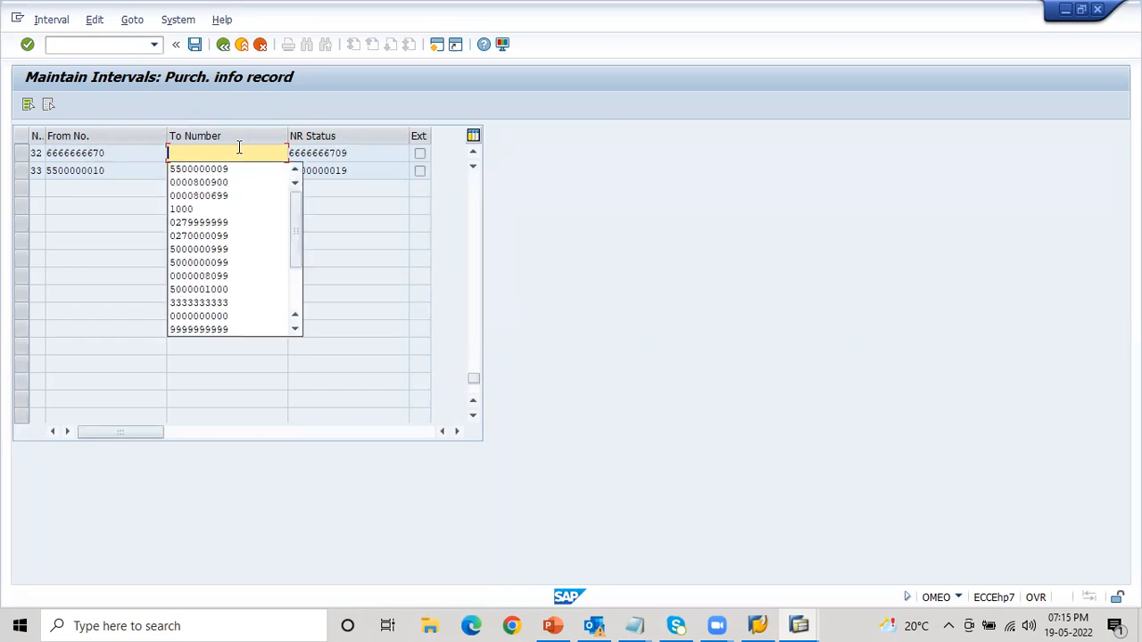
type("66666666")
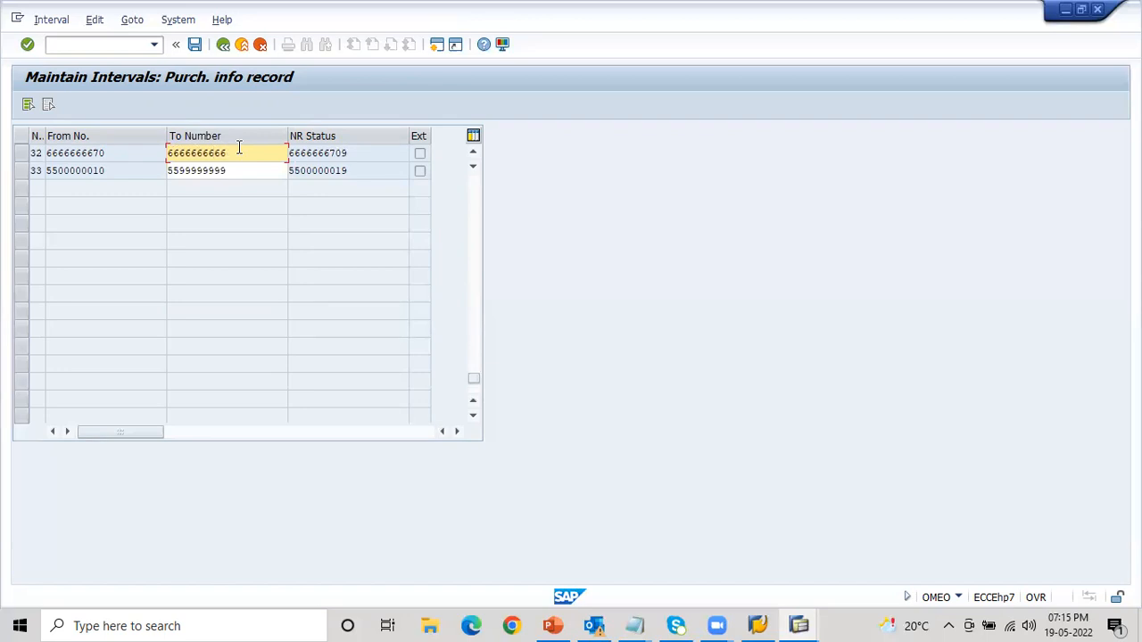
type("66")
key("BackSpace")
key("BackSpace")
key("BackSpace")
type("999")
left_click_drag(240, 153, 163, 153)
key("ctrl+c")
left_click(163, 153)
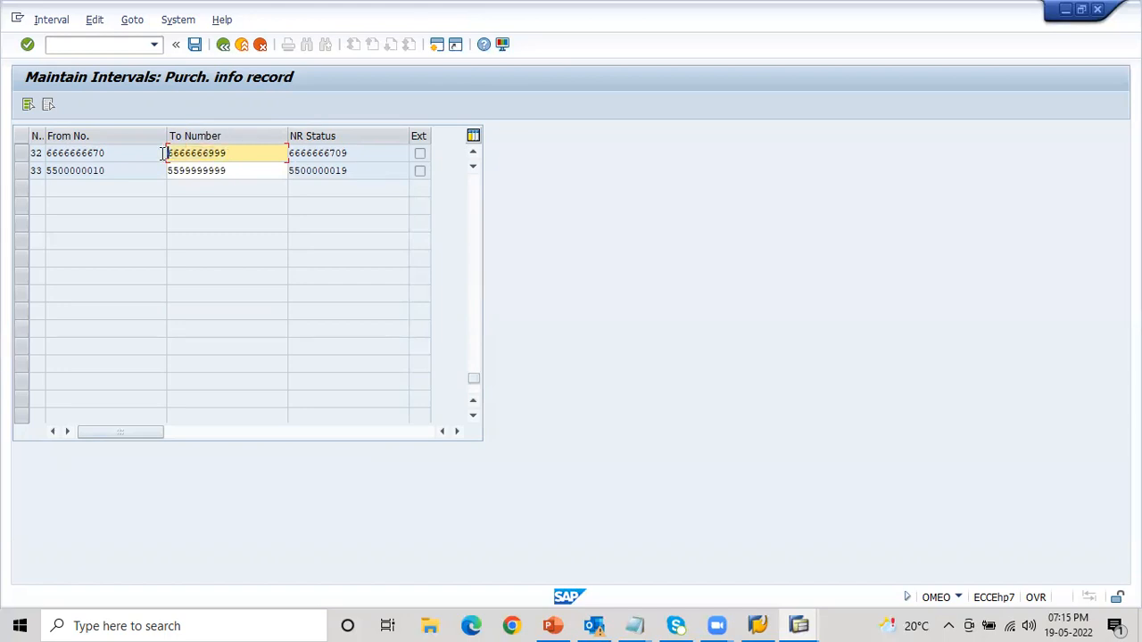
left_click(194, 46)
left_click(470, 506)
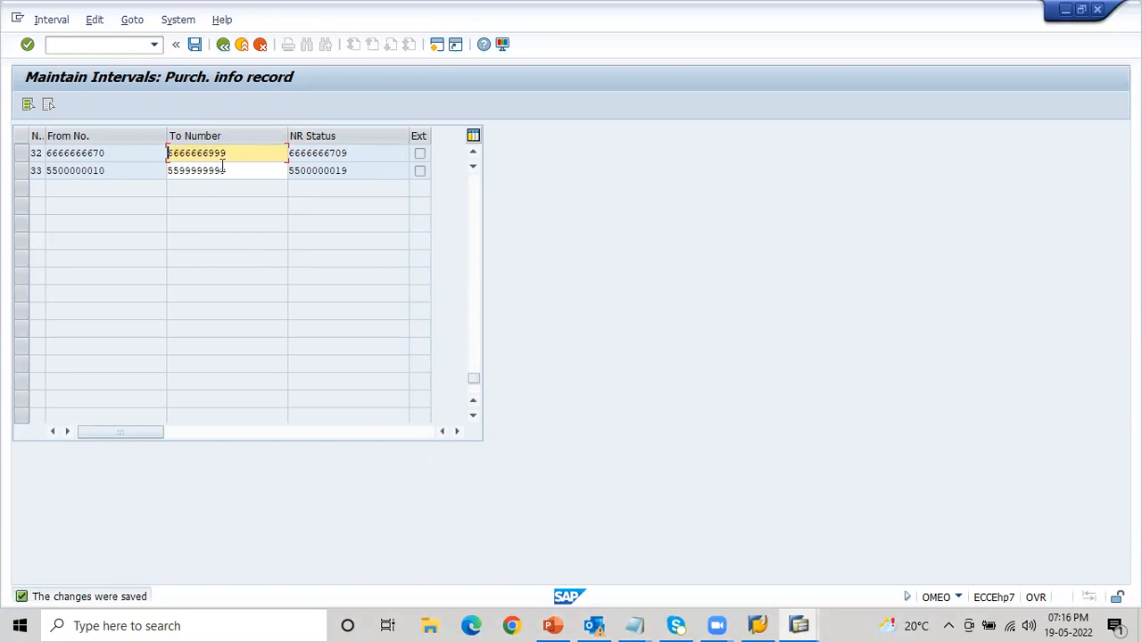
- Open group maintenance for the info record number ranges and add a new group named NR for Info
left_click(223, 45)
left_click(152, 107)
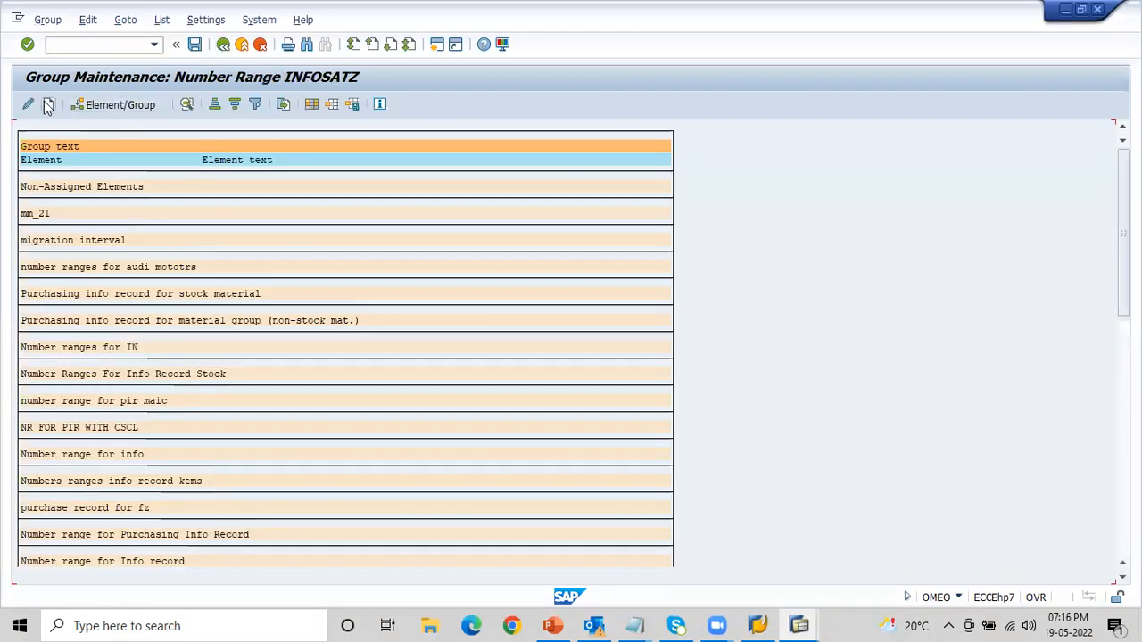
left_click(50, 105)
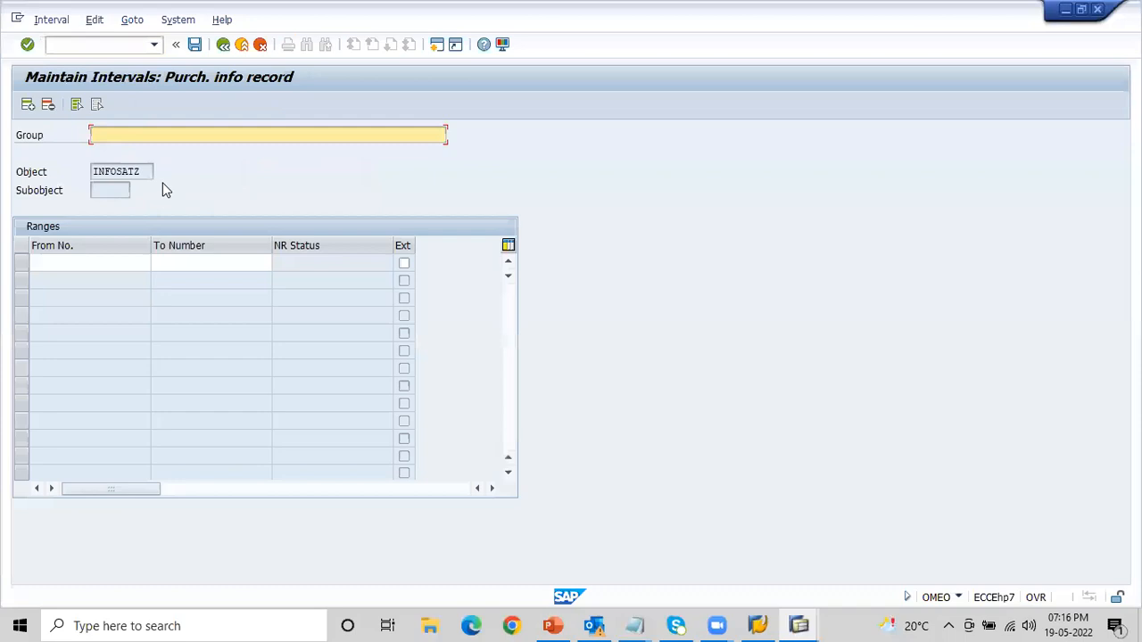
type("NR for Info")
key("Tab")
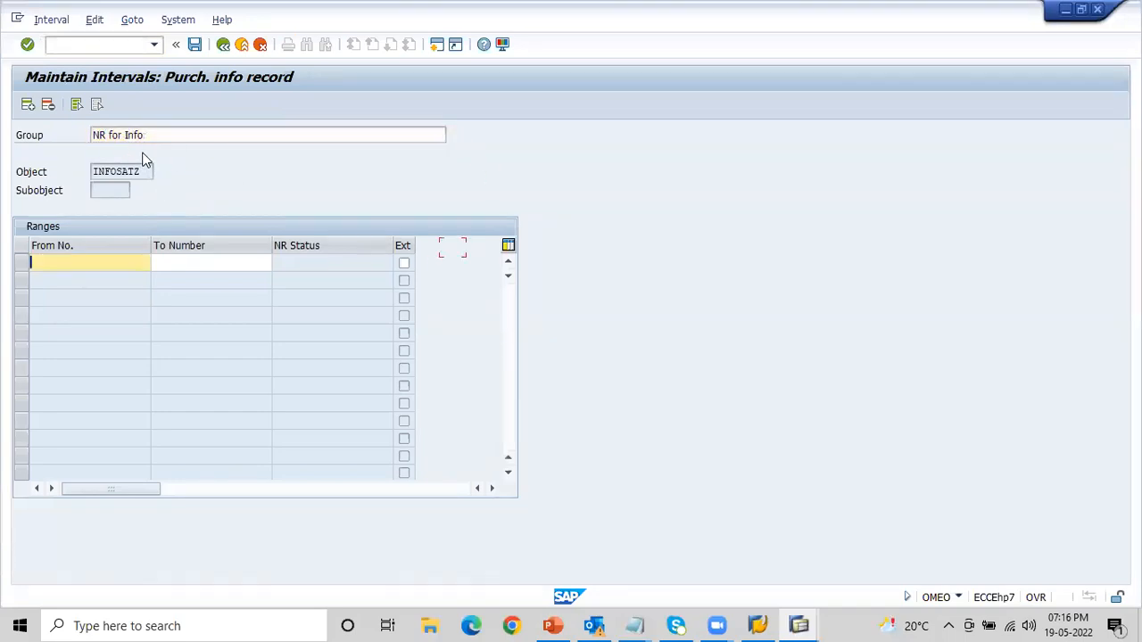
type("6666666999")
key("BackSpace")
key("BackSpace")
key("BackSpace")
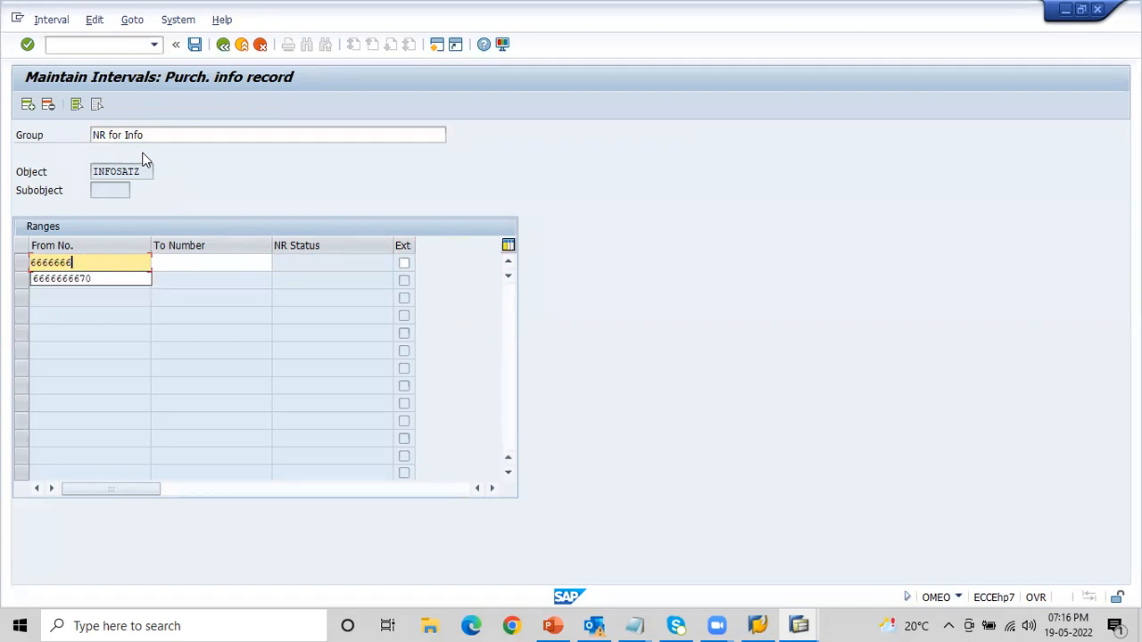
type("7000")
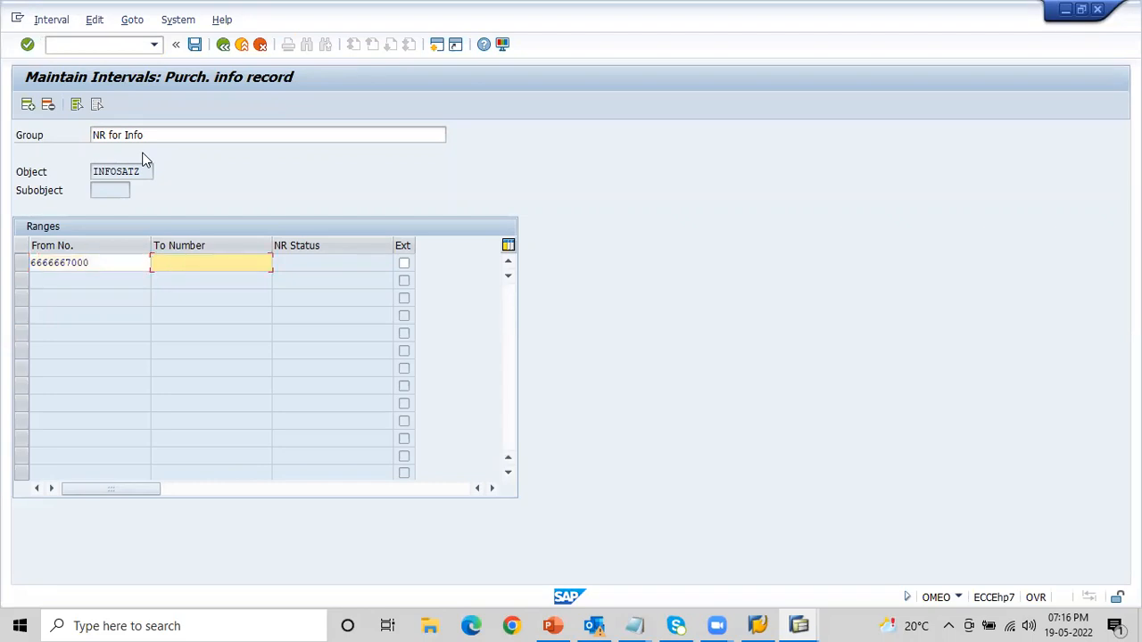
key("ctrl+v")
key("BackSpace")
key("BackSpace")
key("BackSpace")
type("7000")
key("BackSpace")
key("BackSpace")
type("7999")
key("Return")
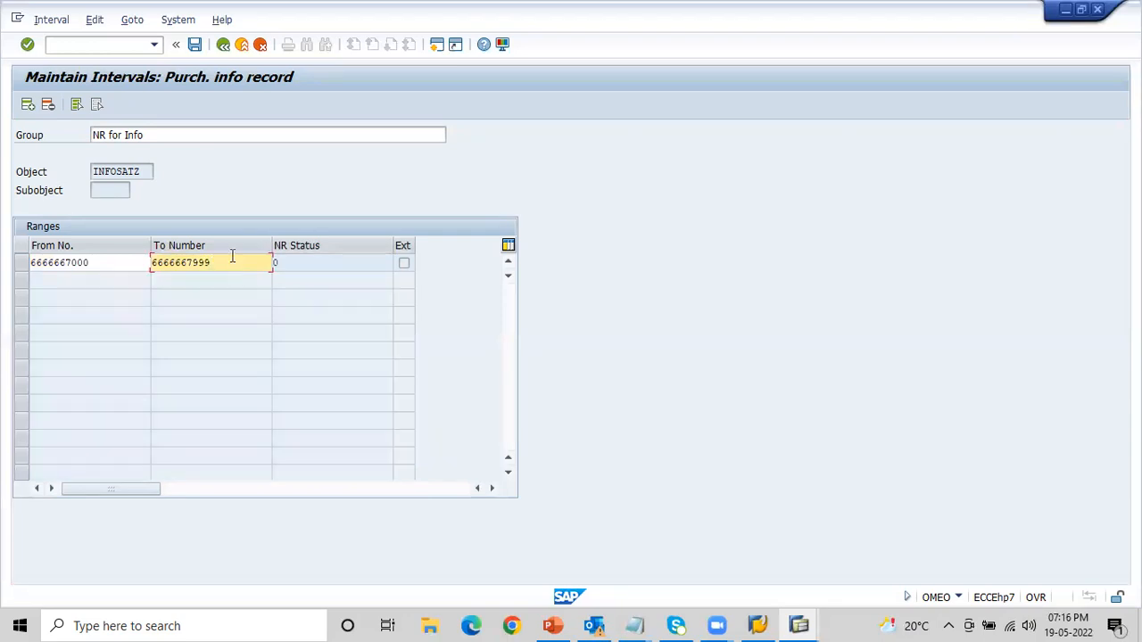
left_click(195, 45)
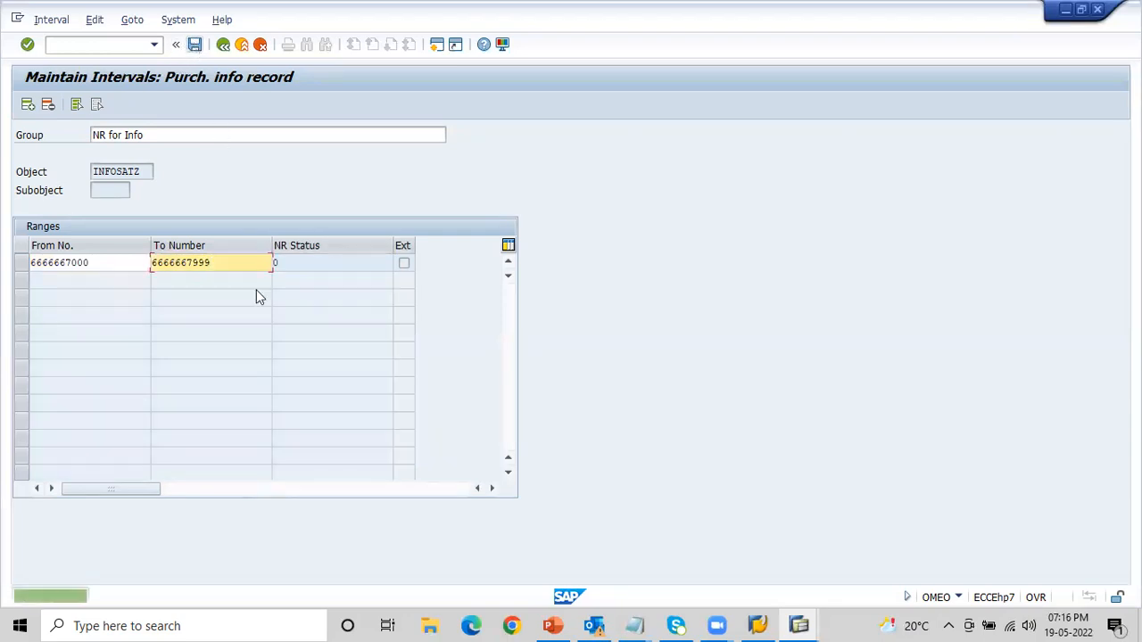
- Return to the group list and reassign element IL from NR Info to the group NR for Info
left_click(223, 46)
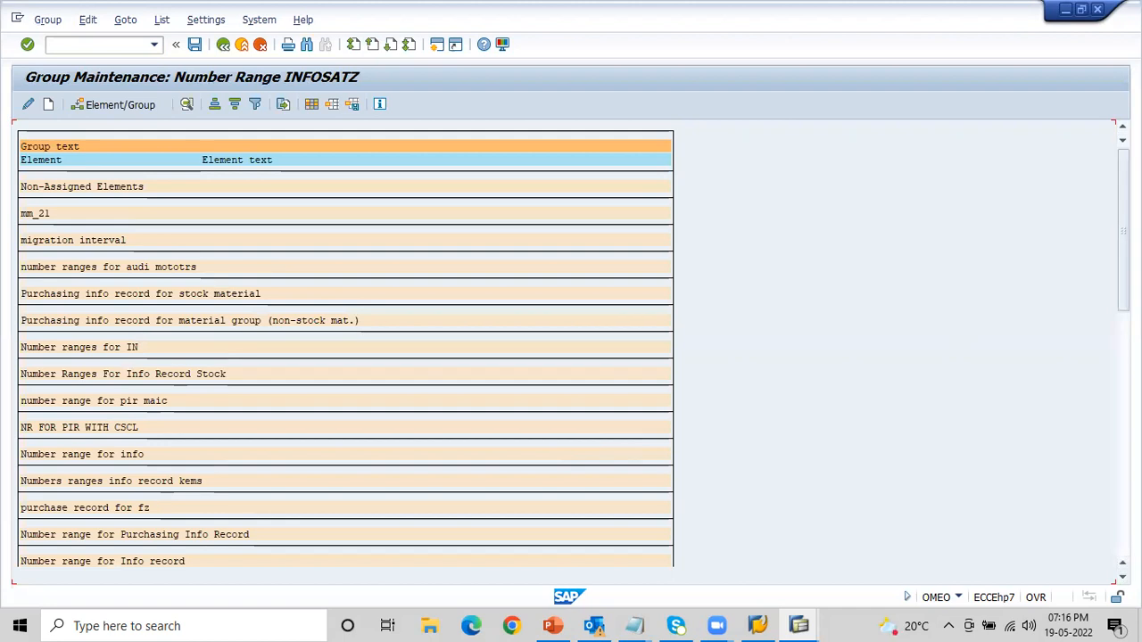
left_click_drag(1123, 231, 1123, 472)
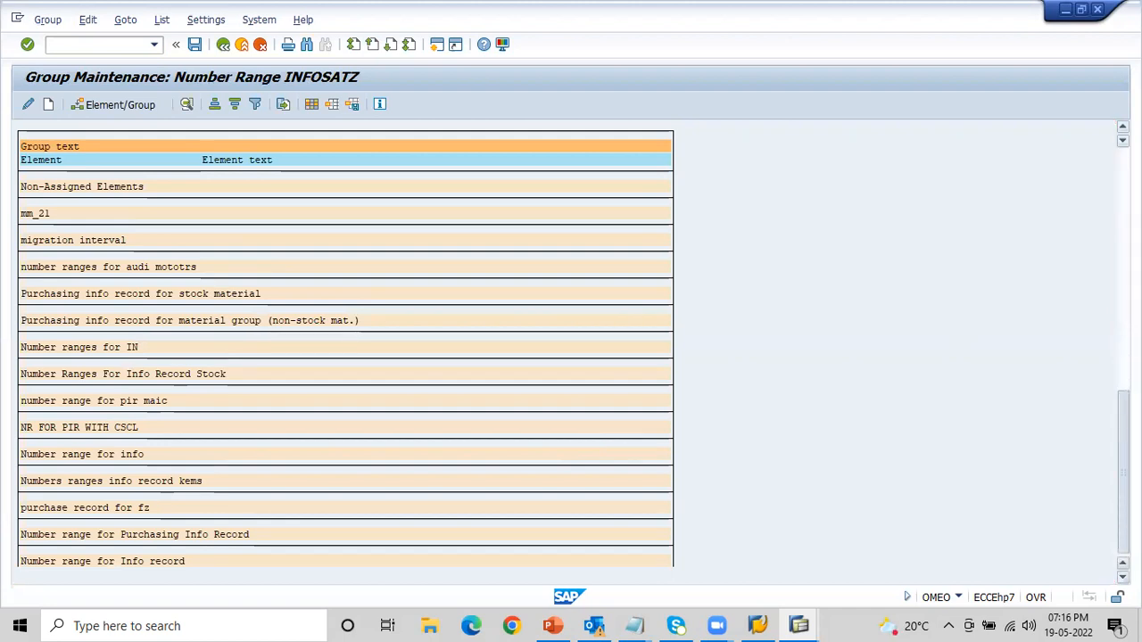
left_click(27, 508)
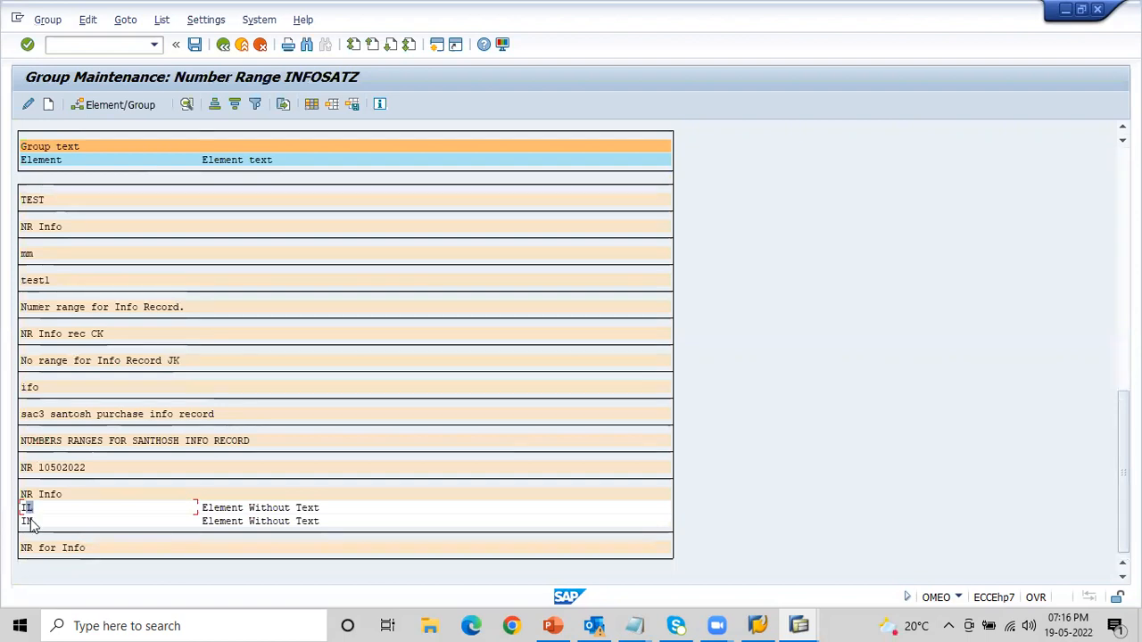
left_click(28, 522)
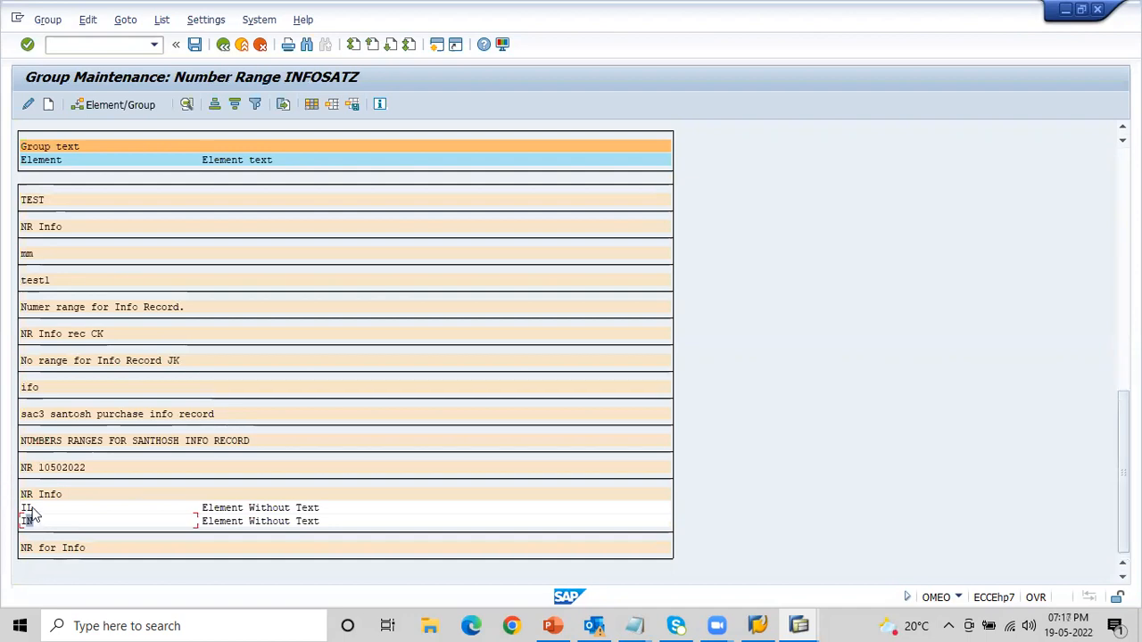
left_click(30, 509)
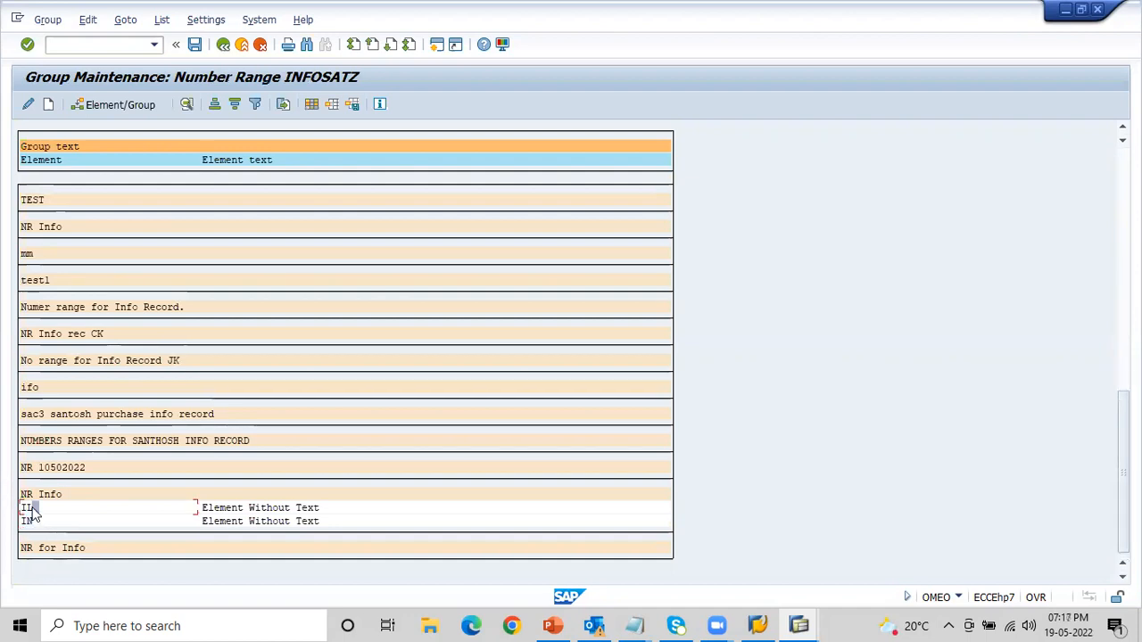
left_click(101, 105)
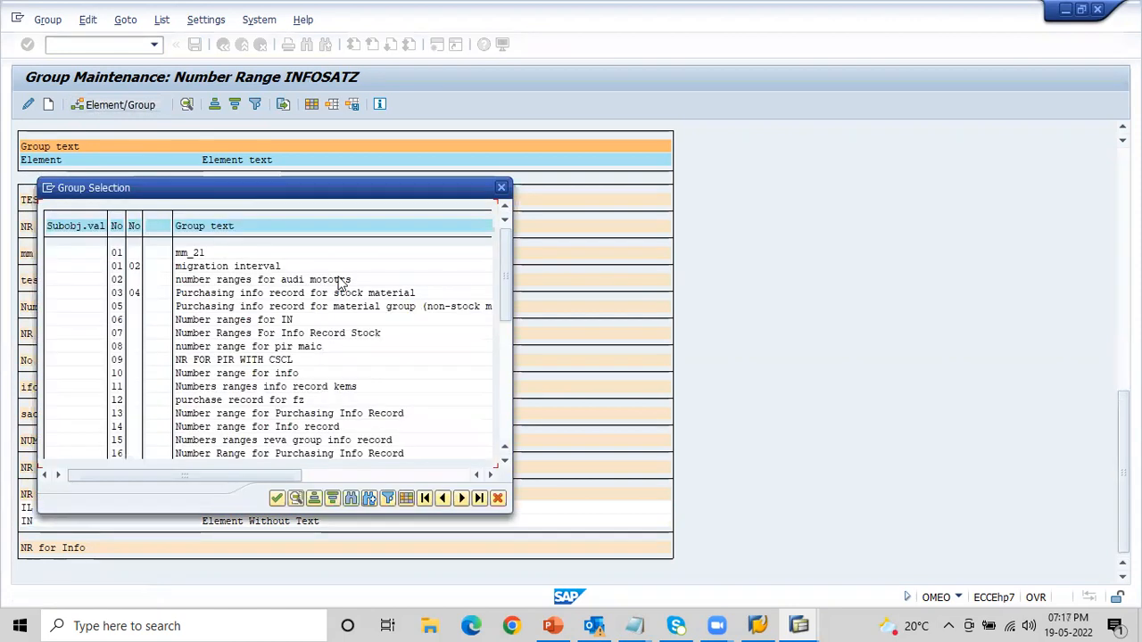
left_click_drag(498, 274, 504, 397)
left_click(195, 427)
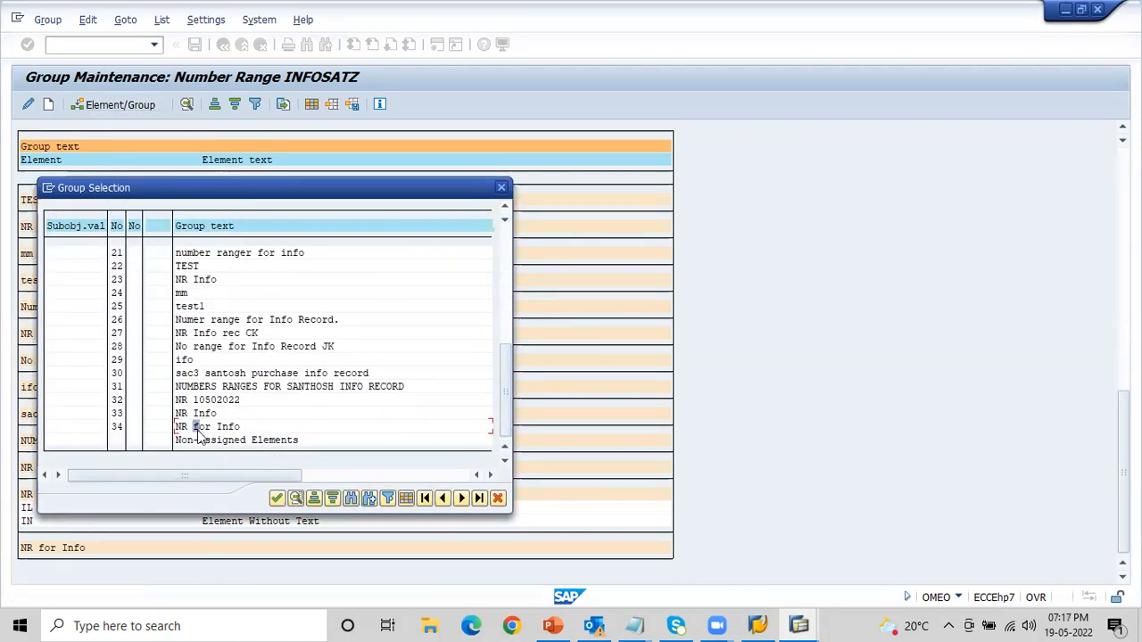
left_click(277, 499)
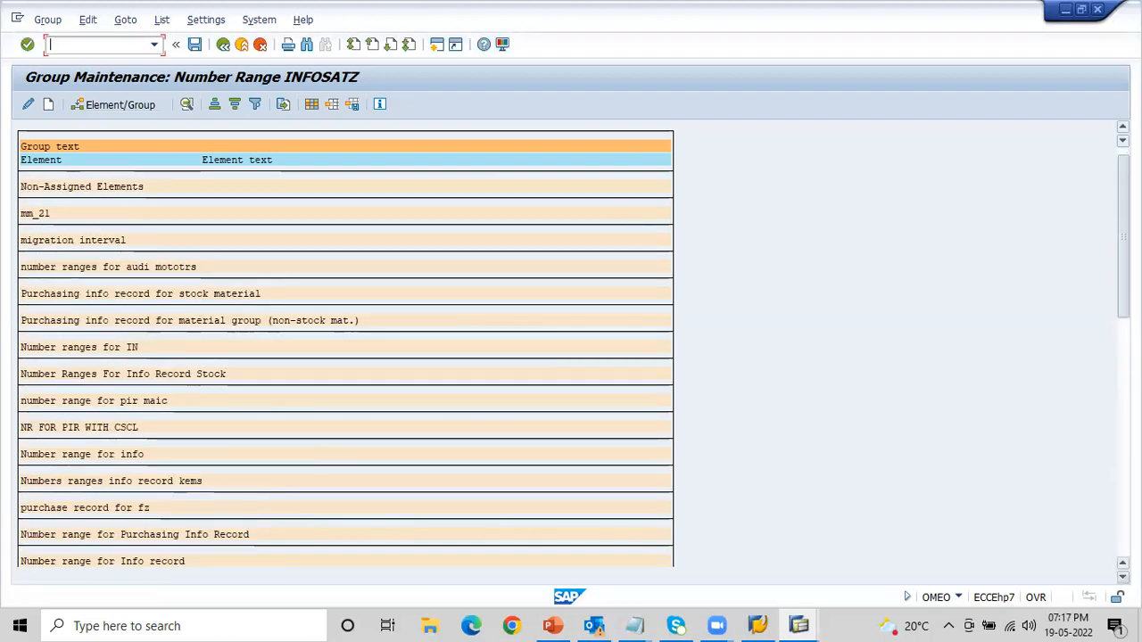
- Reassign element IN from NR Info to the group NR for Info and save the group assignments
left_click_drag(1124, 231, 1124, 472)
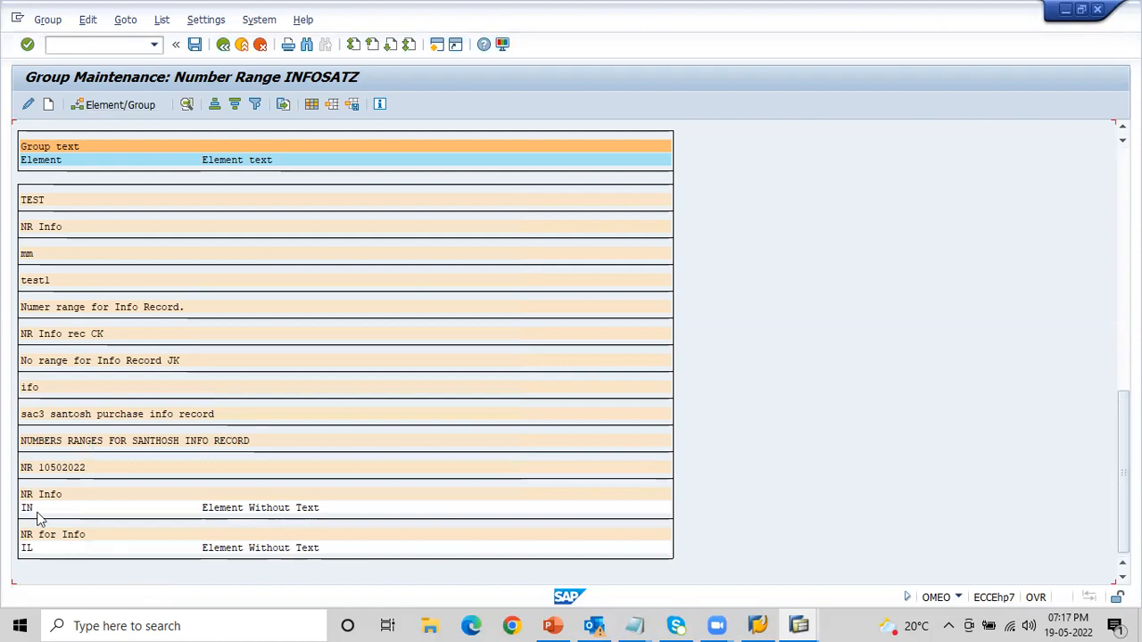
left_click(27, 509)
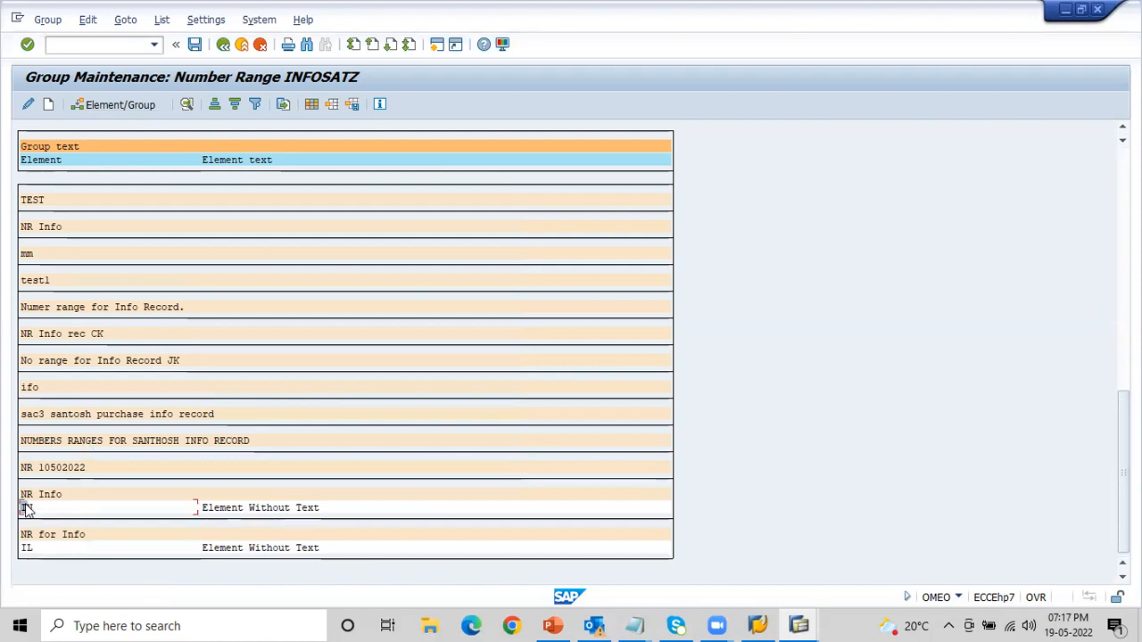
left_click(114, 106)
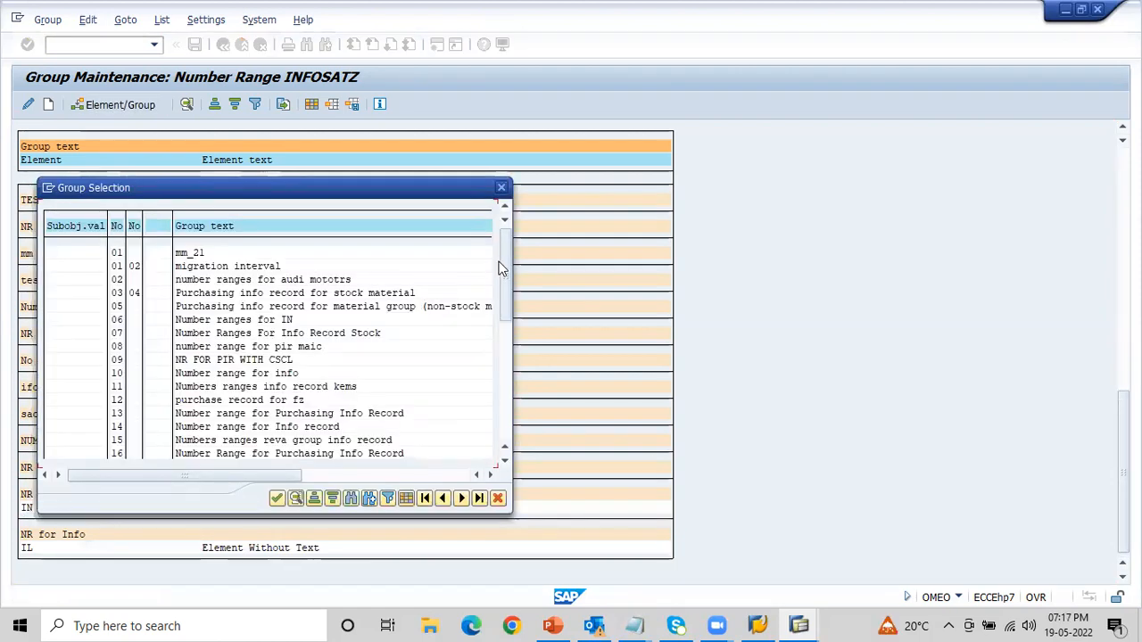
left_click_drag(503, 262, 501, 394)
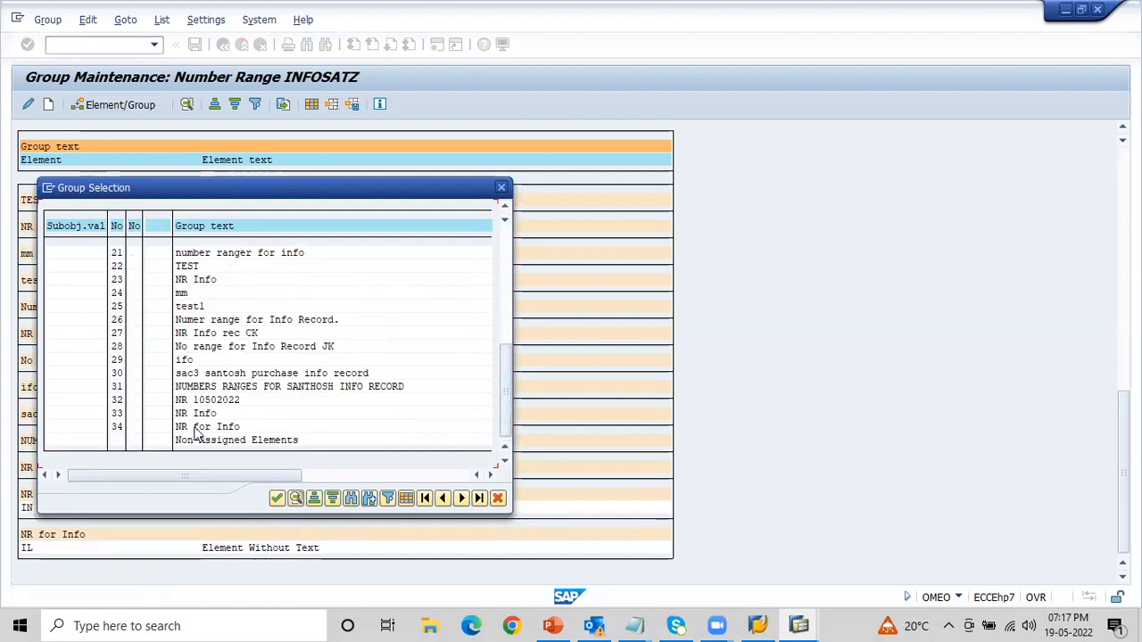
left_click(216, 441)
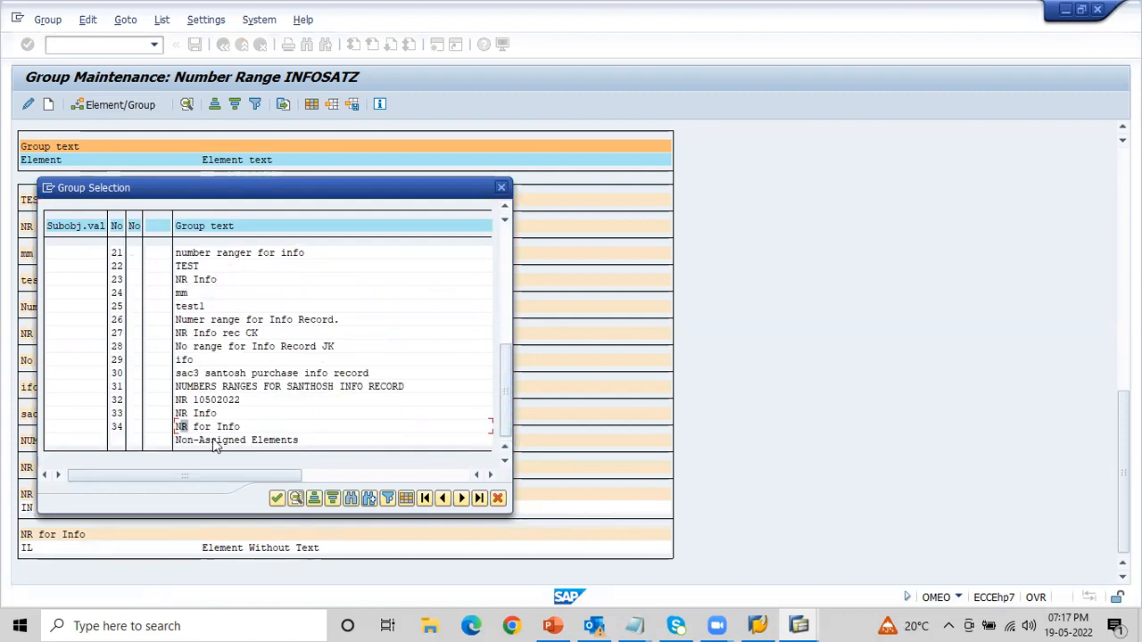
left_click(277, 498)
left_click_drag(1124, 232, 1123, 473)
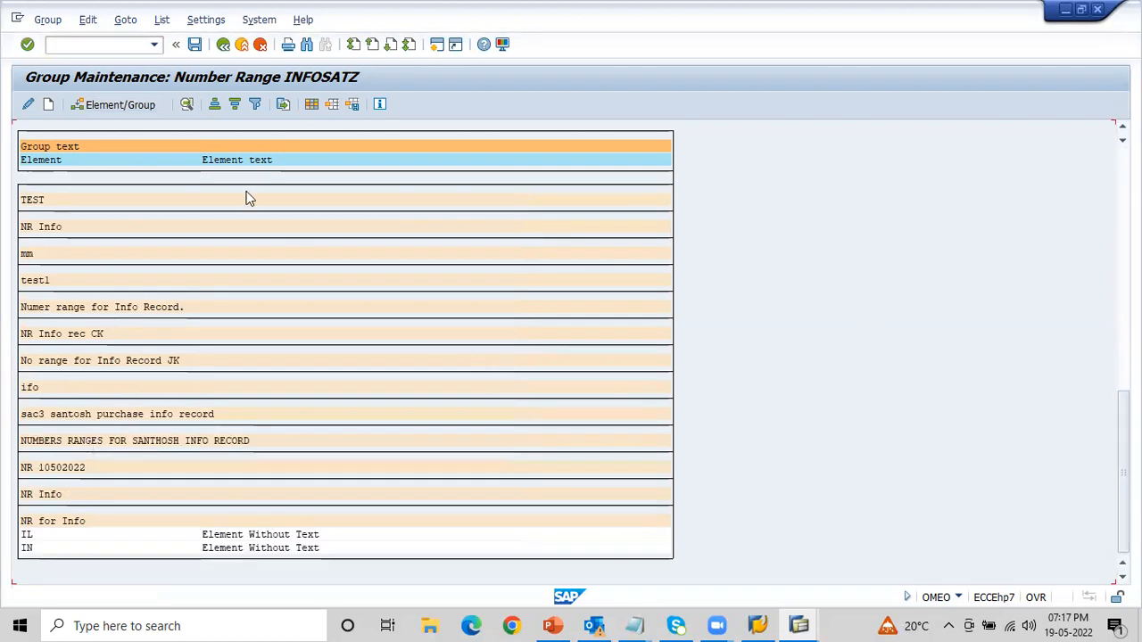
left_click(194, 45)
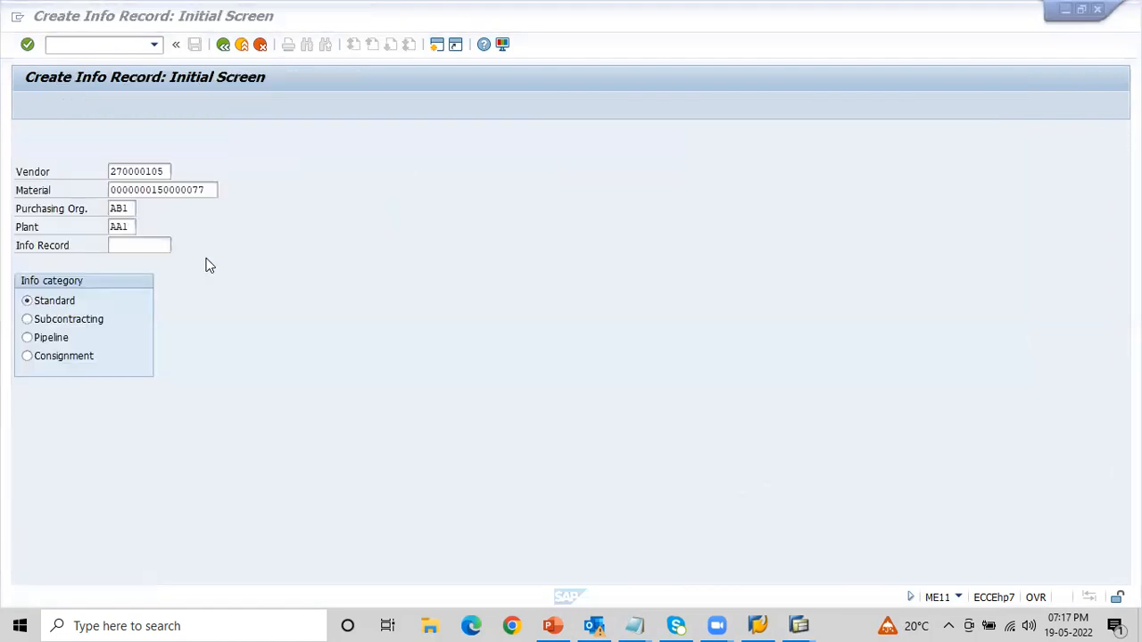
- Proceed from the ME11 initial screen to the general data and enter the note text Info record creation
left_click(141, 244)
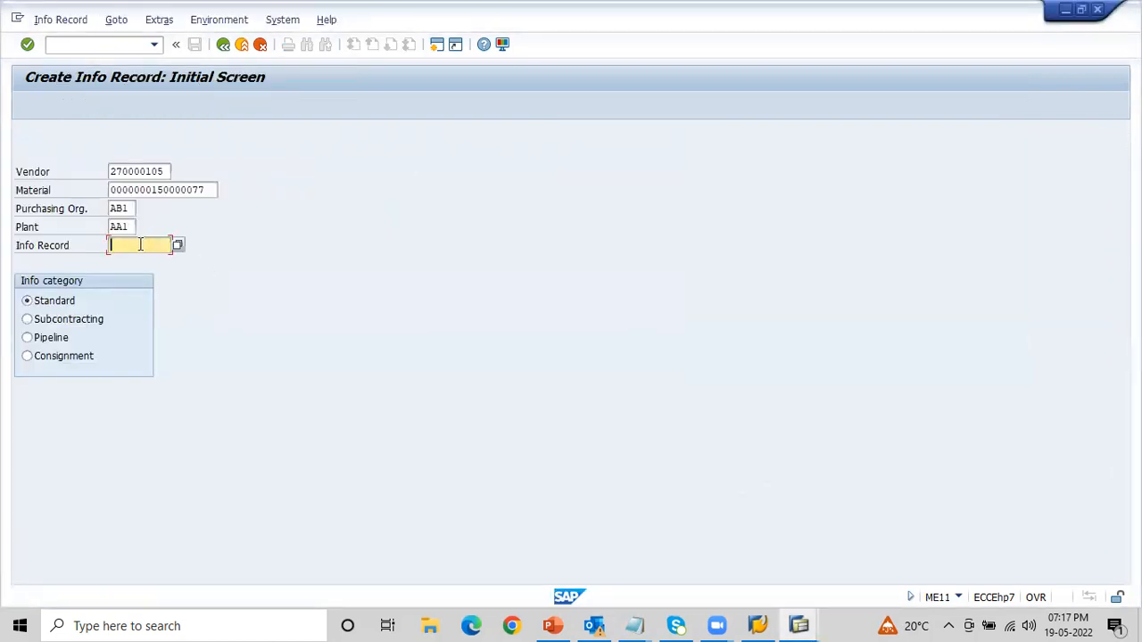
key("Return")
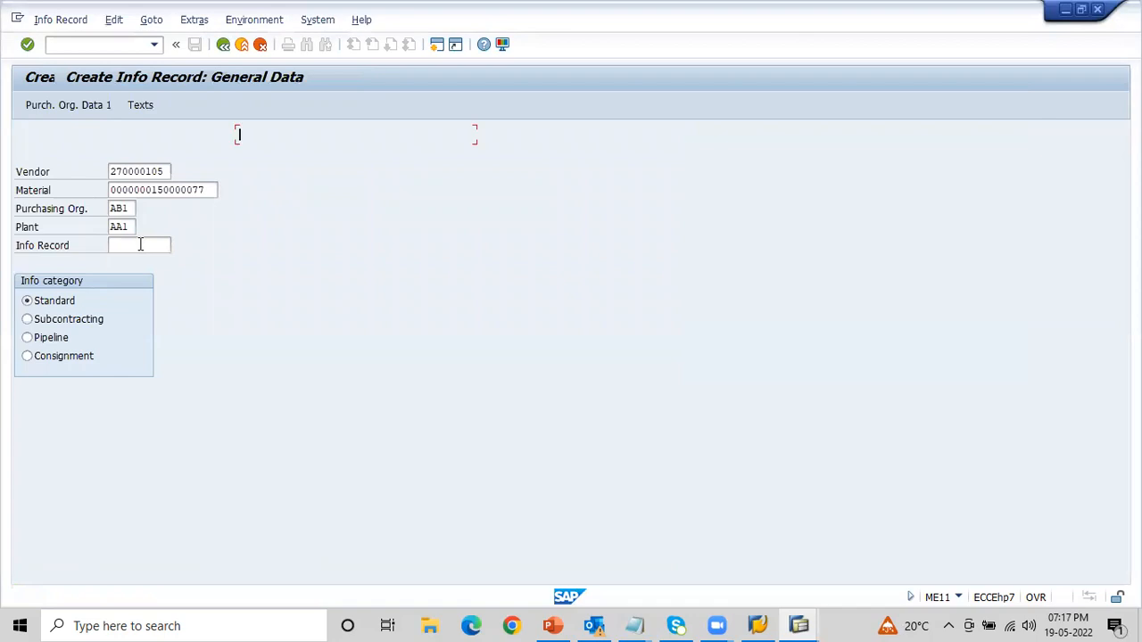
type("I")
key("Down")
key("Return")
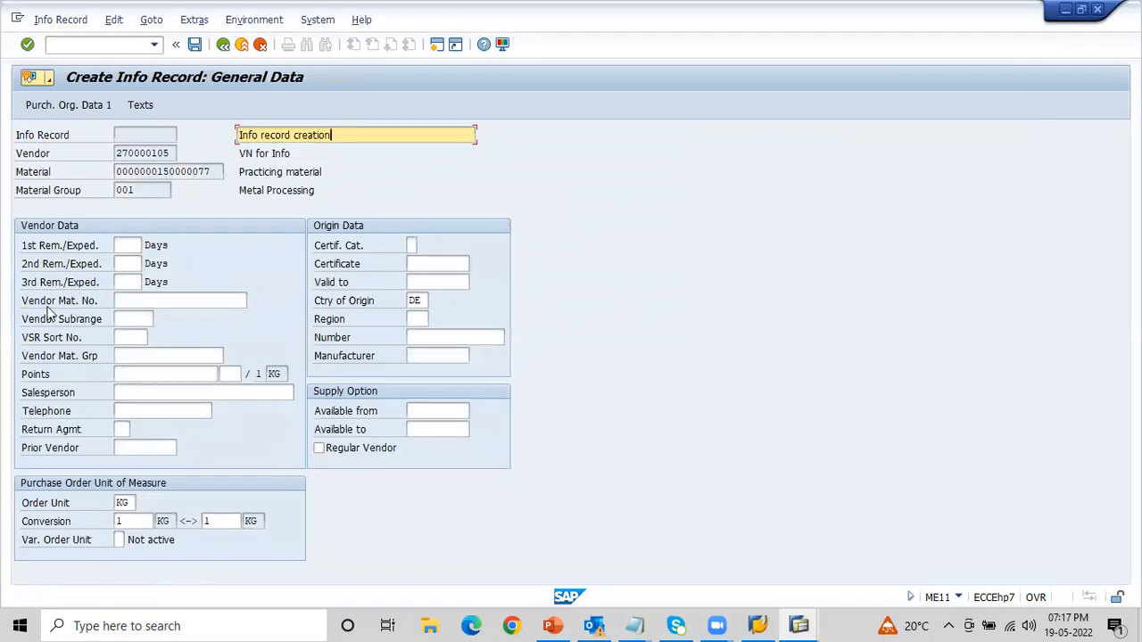
left_click(125, 245)
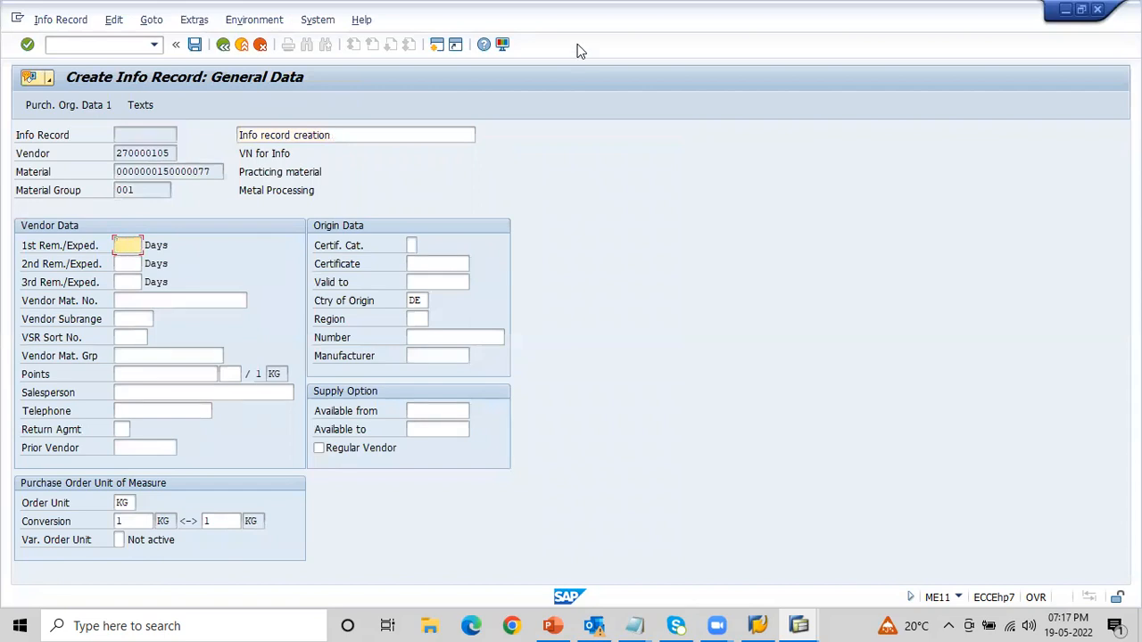
key("Return")
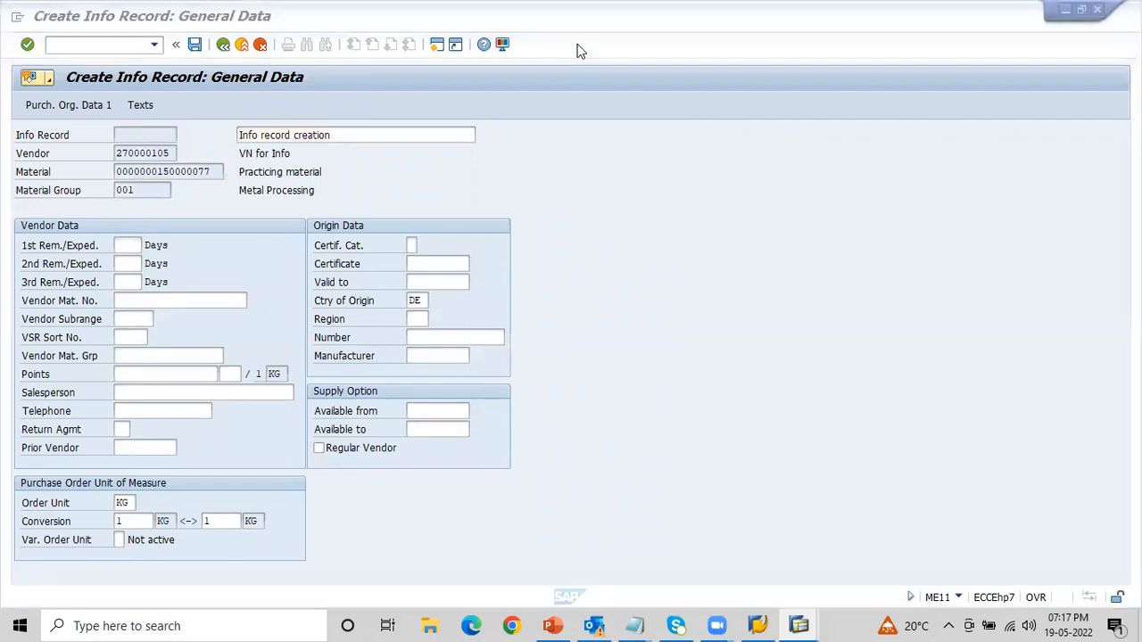
left_click(170, 152)
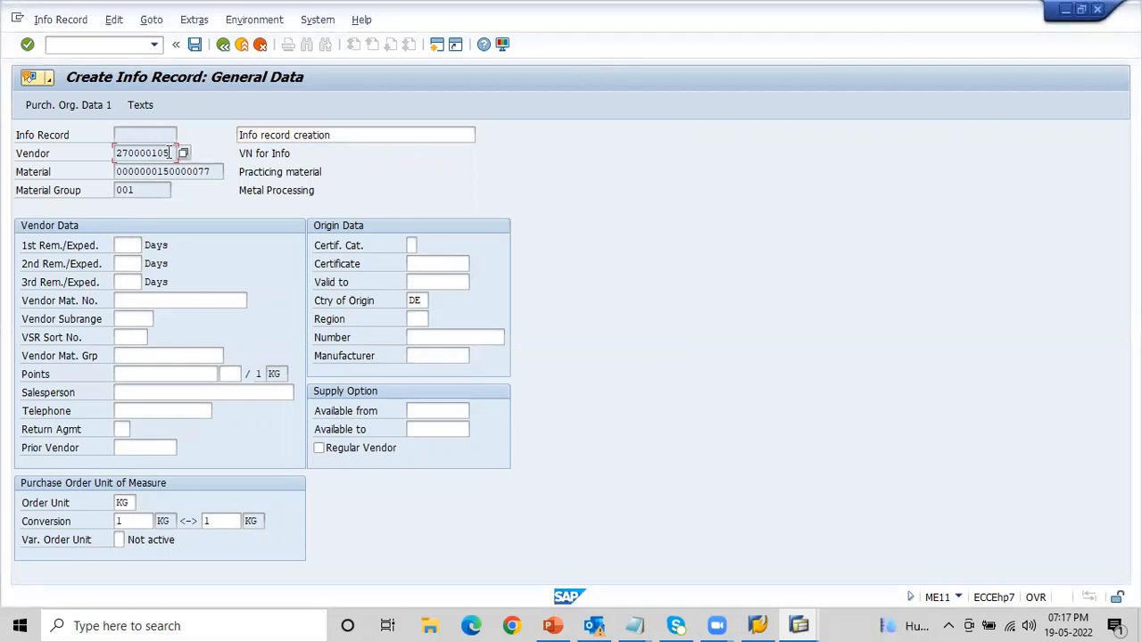
left_click(125, 244)
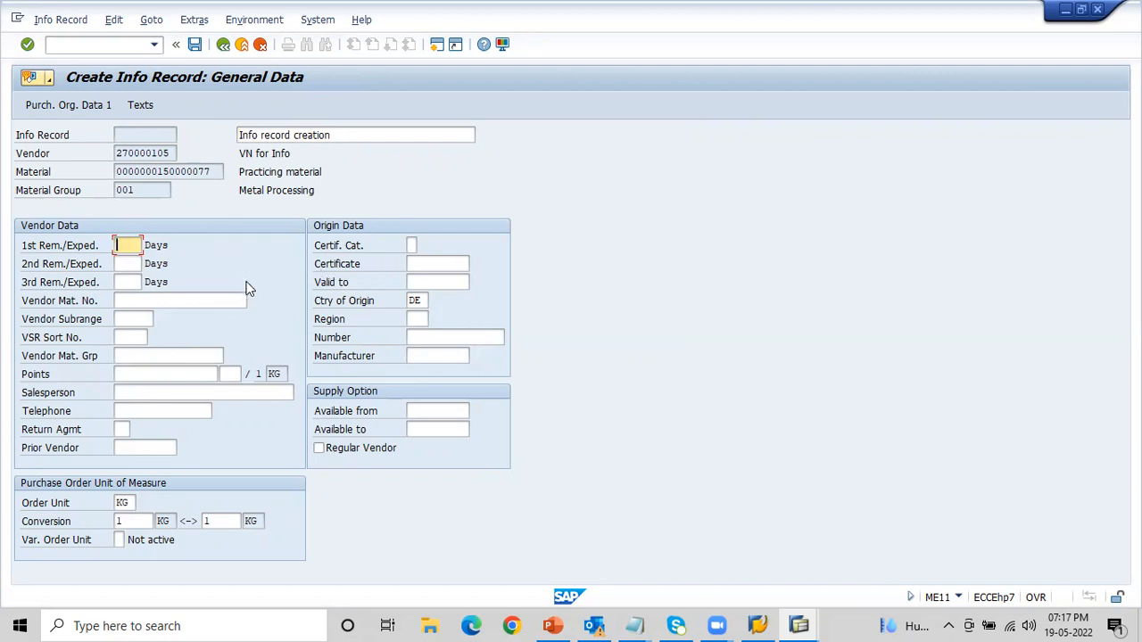
left_click(172, 153)
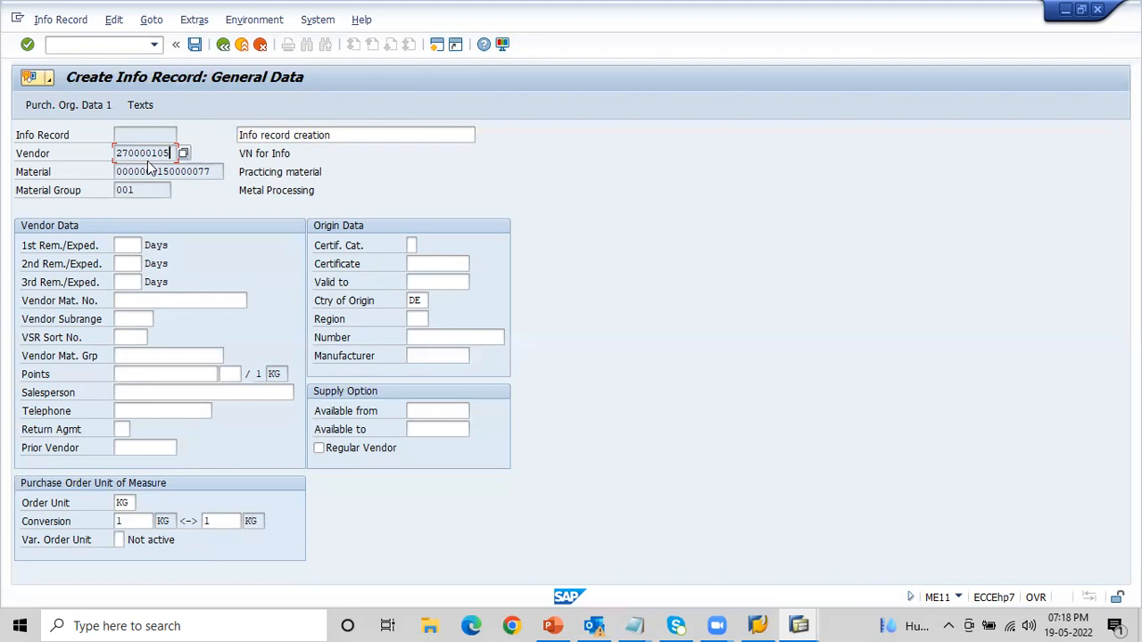
- Set the first, second and third reminder periods in the vendor data to 5, 10 and 15 days
left_click(130, 244)
type("5")
key("Tab")
type("10")
key("Tab")
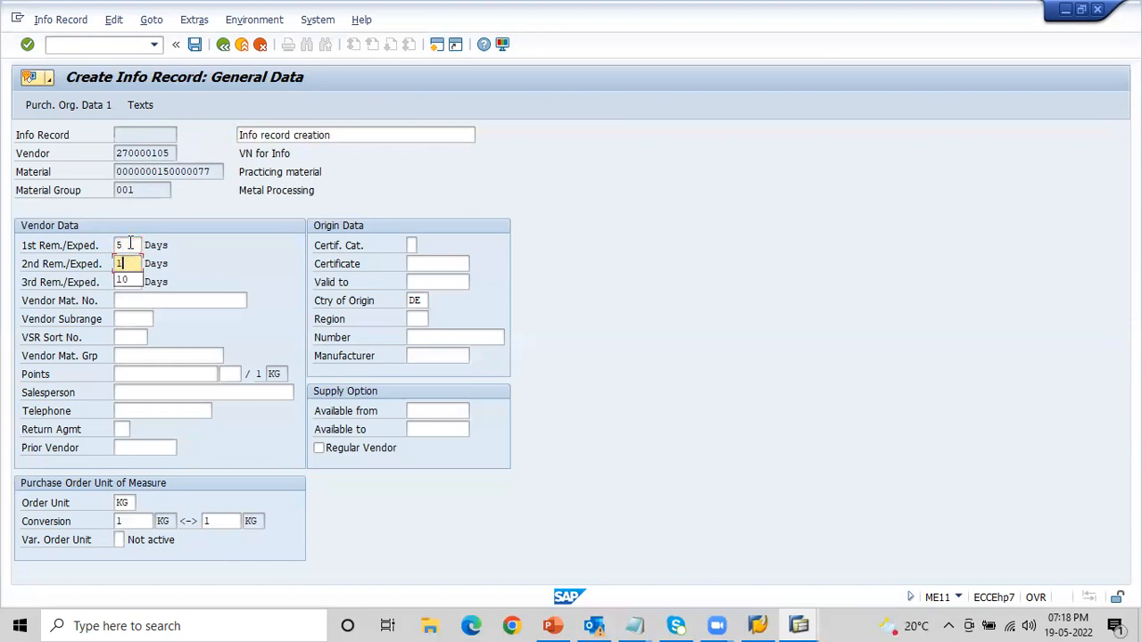
key("Tab")
key("shift+Tab")
type("15")
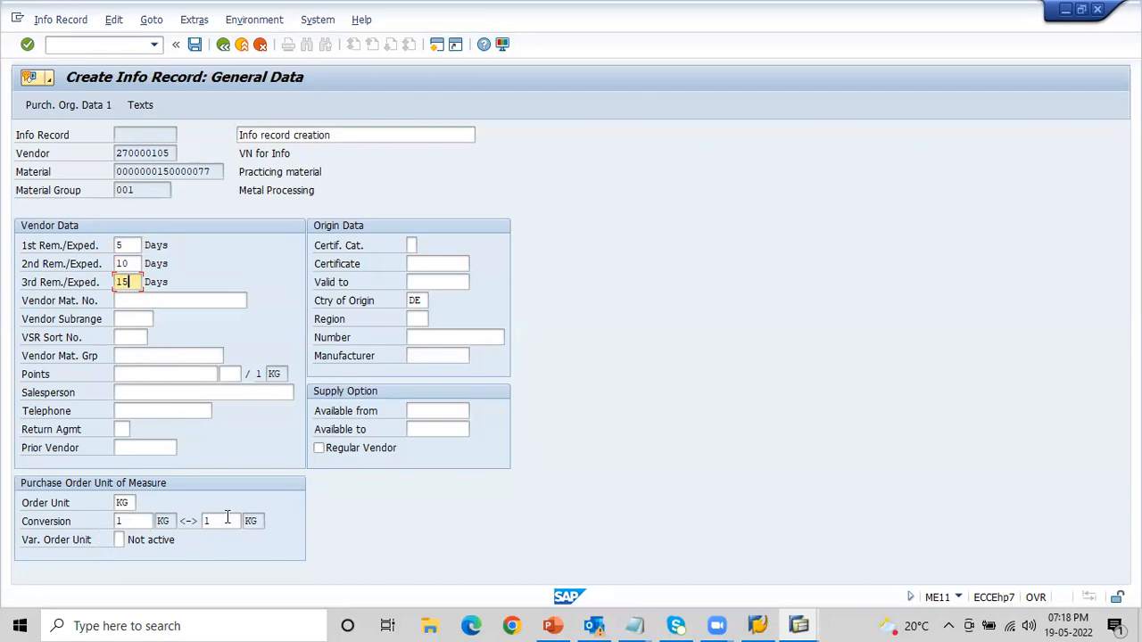
- Set the order unit to BAG with a conversion of 1 BAG to 100 KG and continue to the purchasing organization data
left_click(127, 502)
type("B")
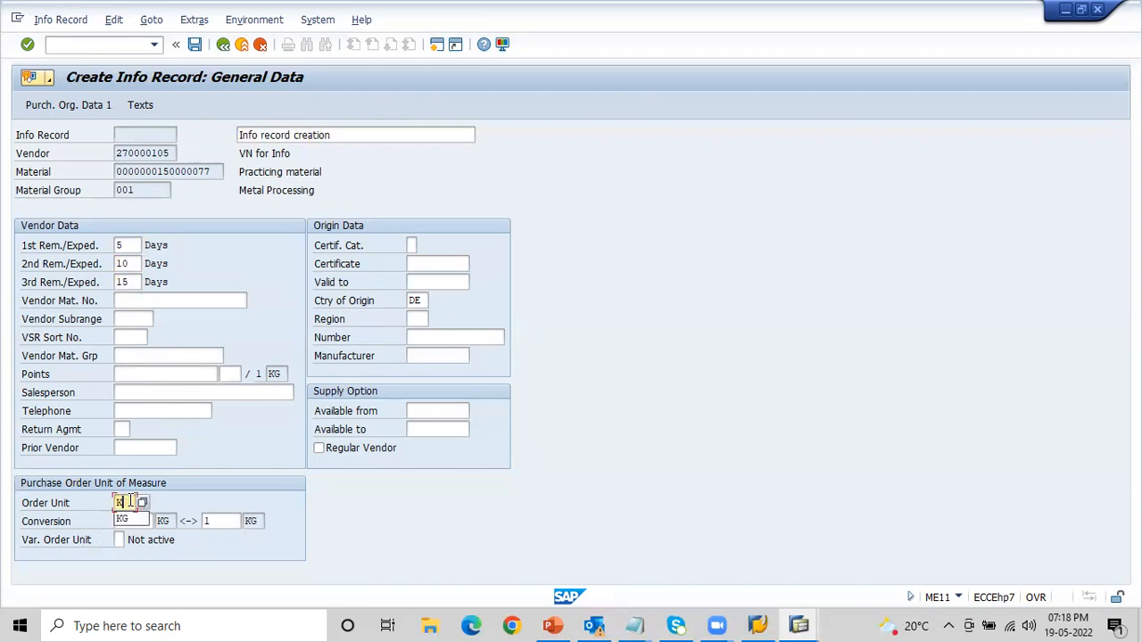
type("AG")
key("Tab")
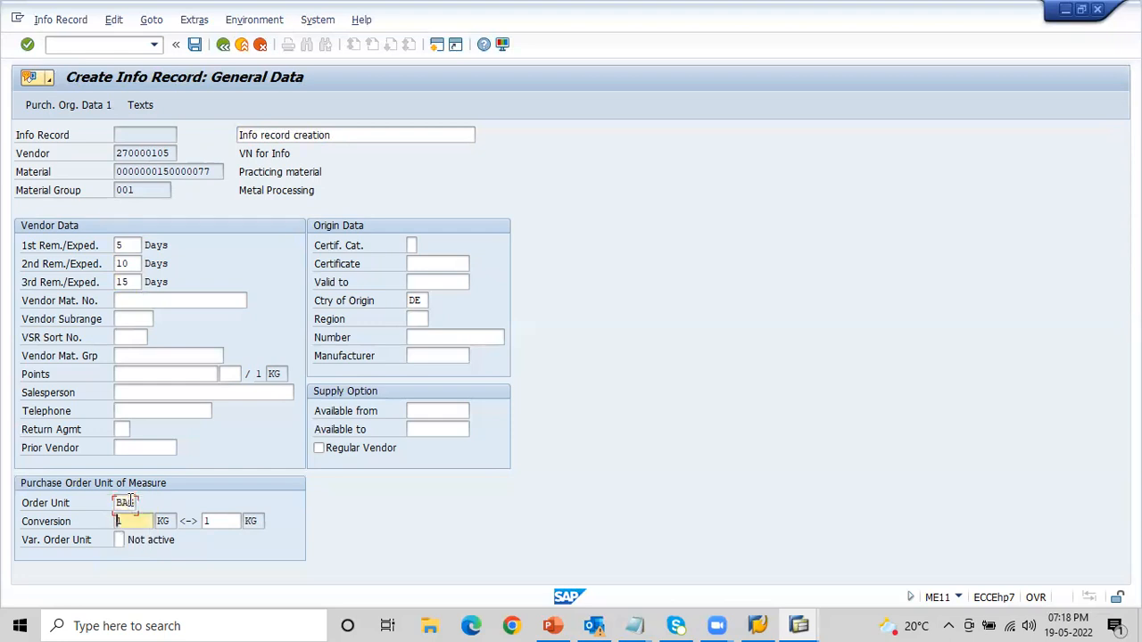
left_click(210, 520)
type("00")
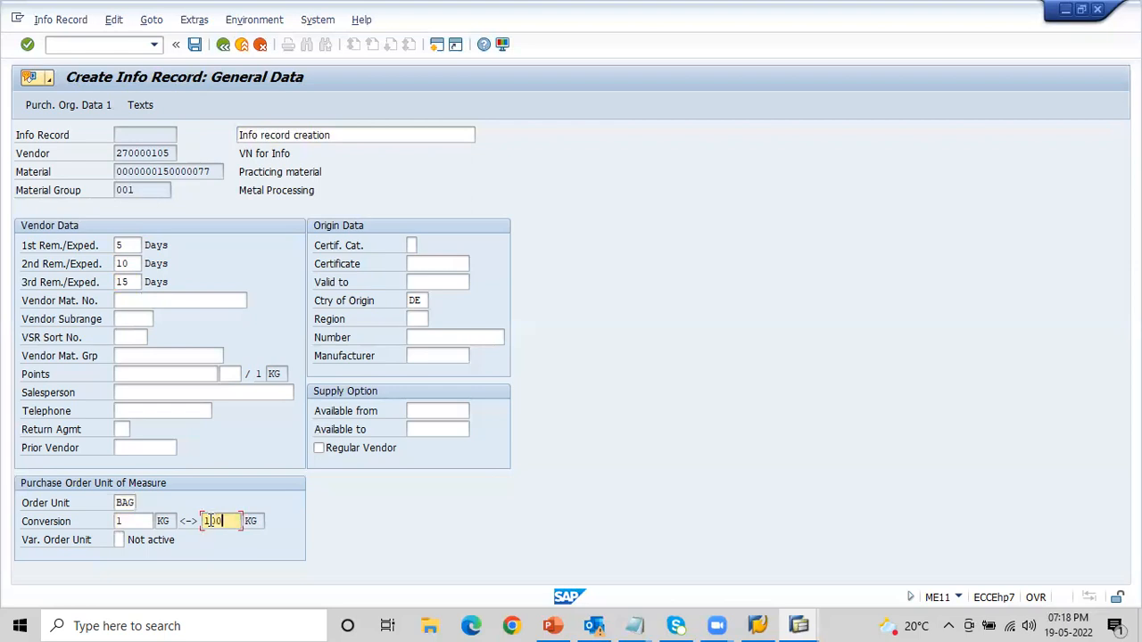
left_click(135, 522)
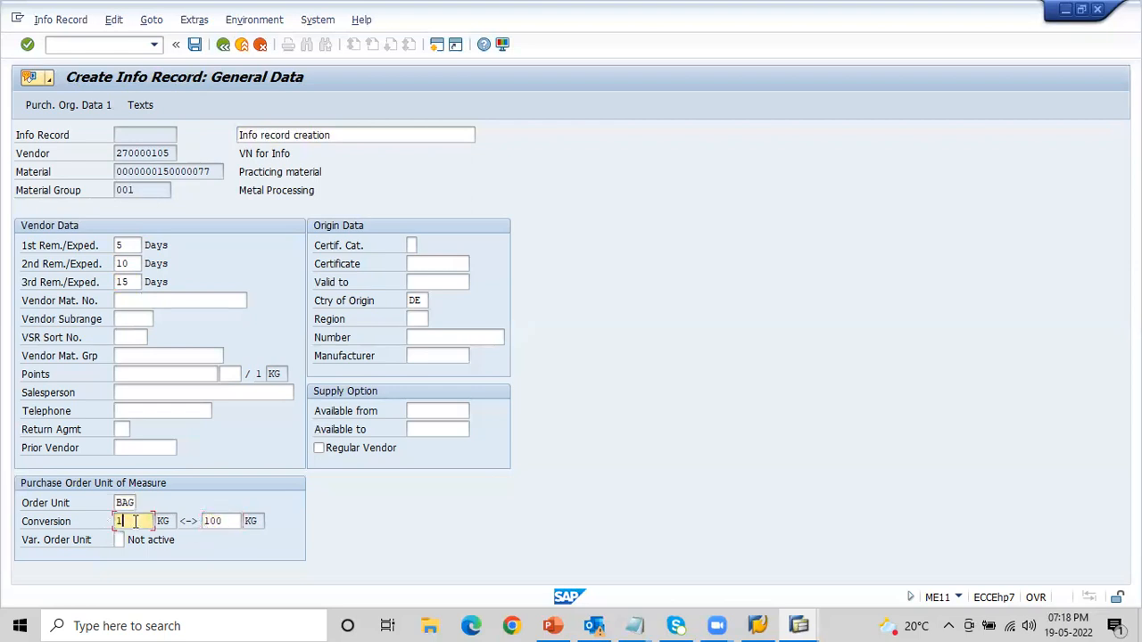
key("Return")
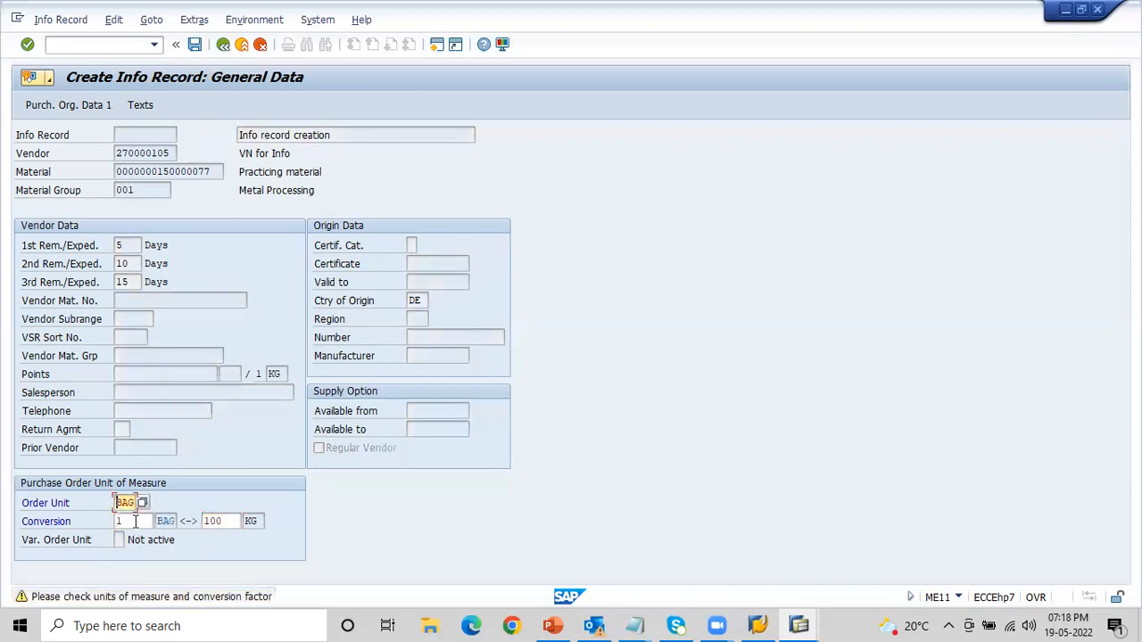
key("Return")
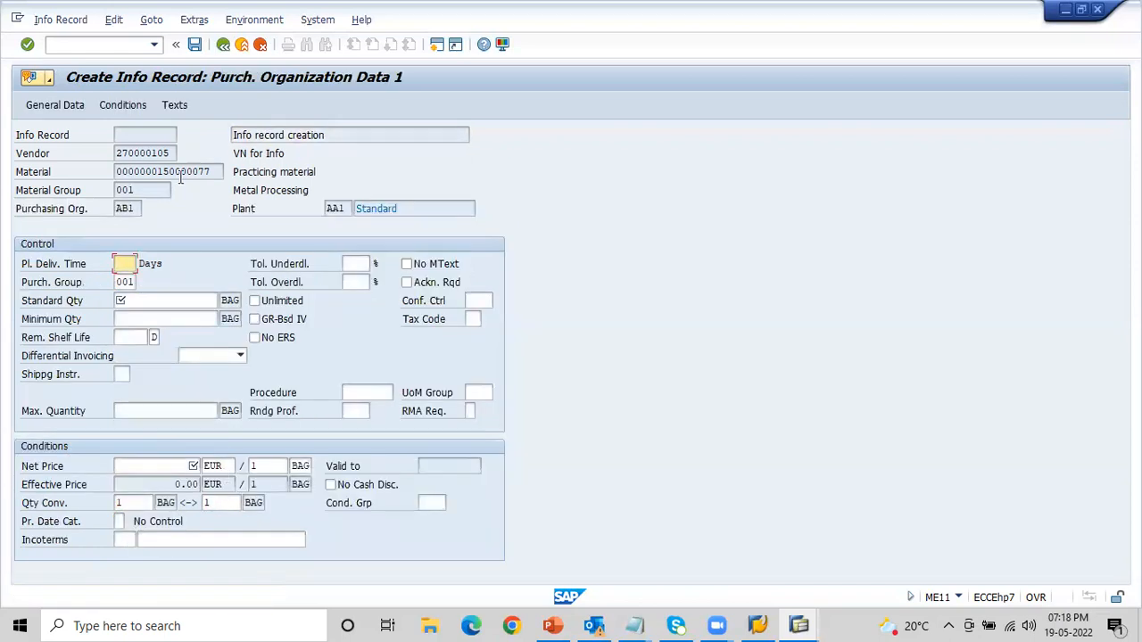
- Set the planned delivery time to 10 days, the standard quantity to 10 BAG and the net price to 10 EUR
left_click(71, 106)
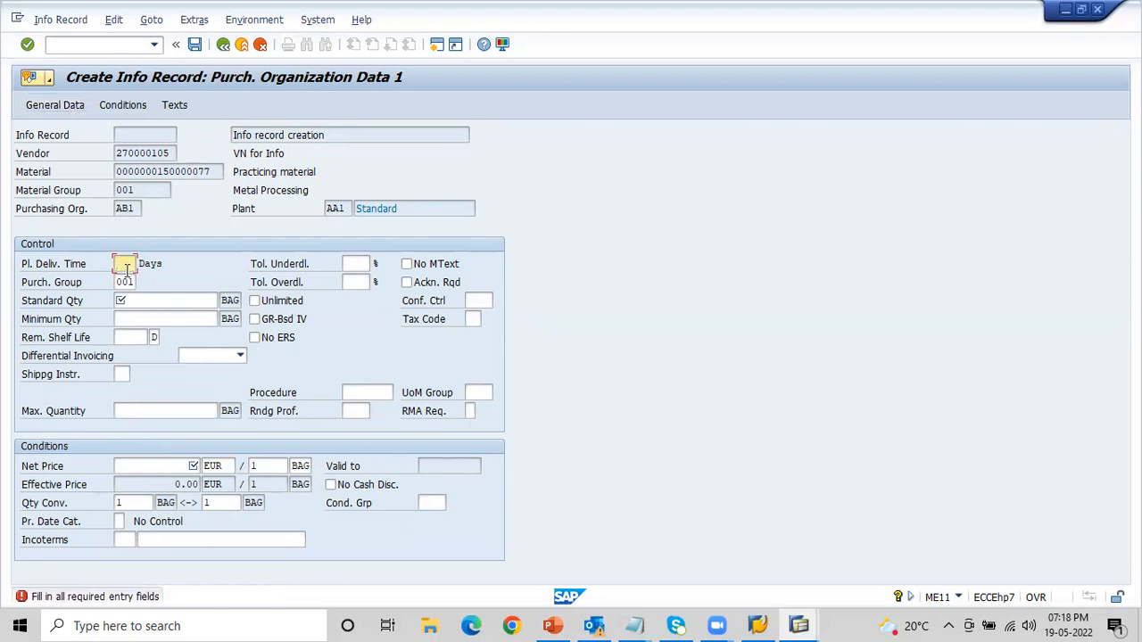
type("0")
key("Tab")
key("Tab")
key("Tab")
key("Tab")
key("Tab")
key("Tab")
type("100")
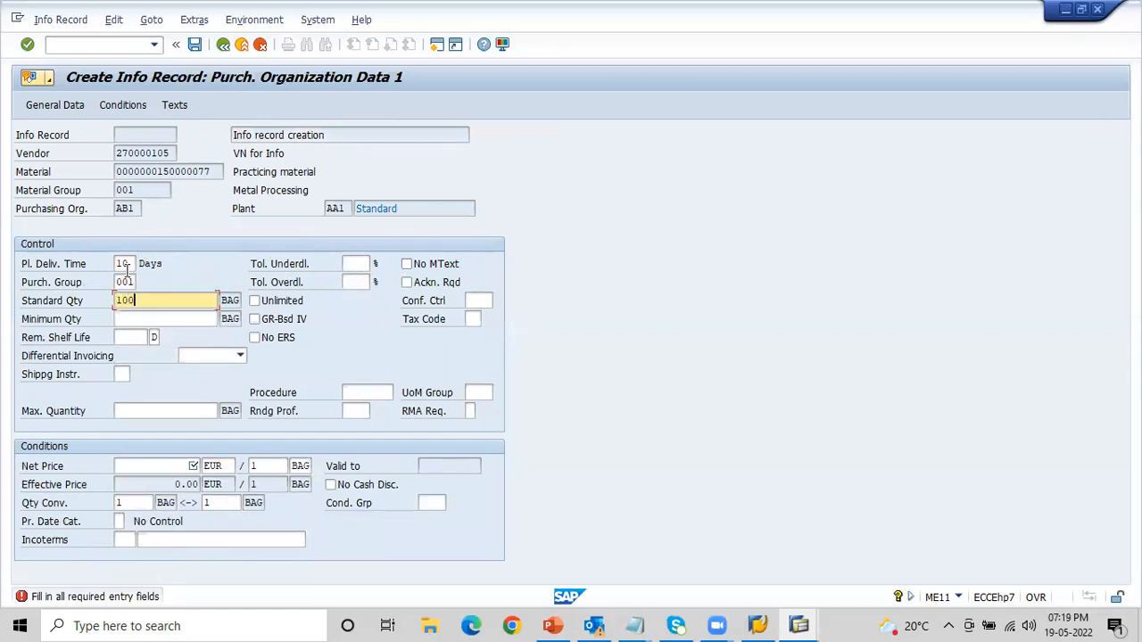
key("BackSpace")
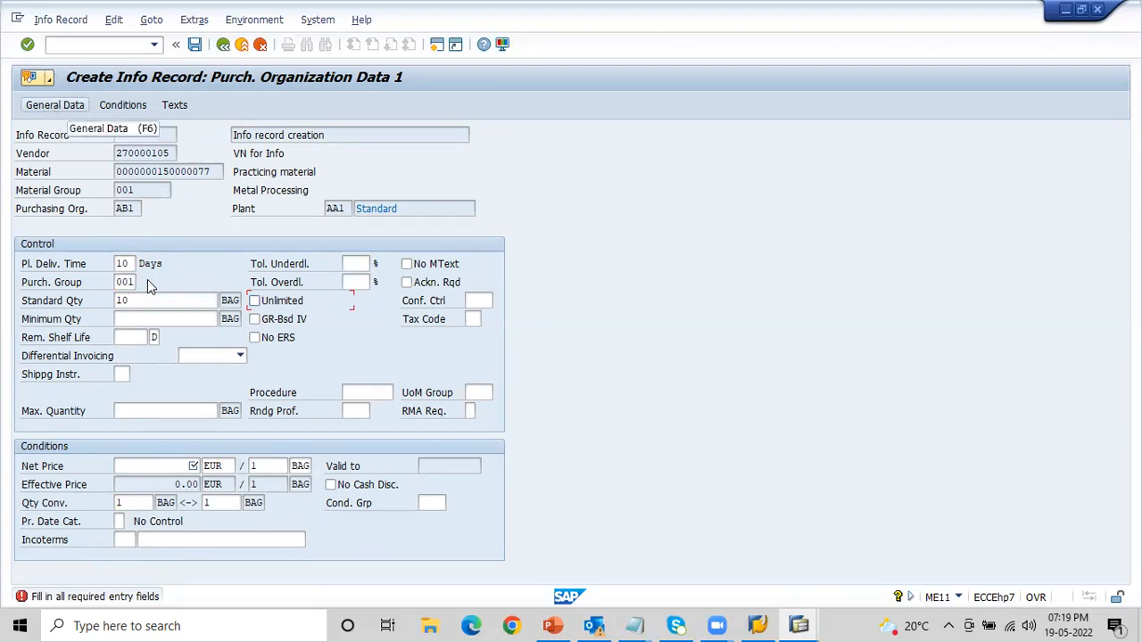
left_click(176, 460)
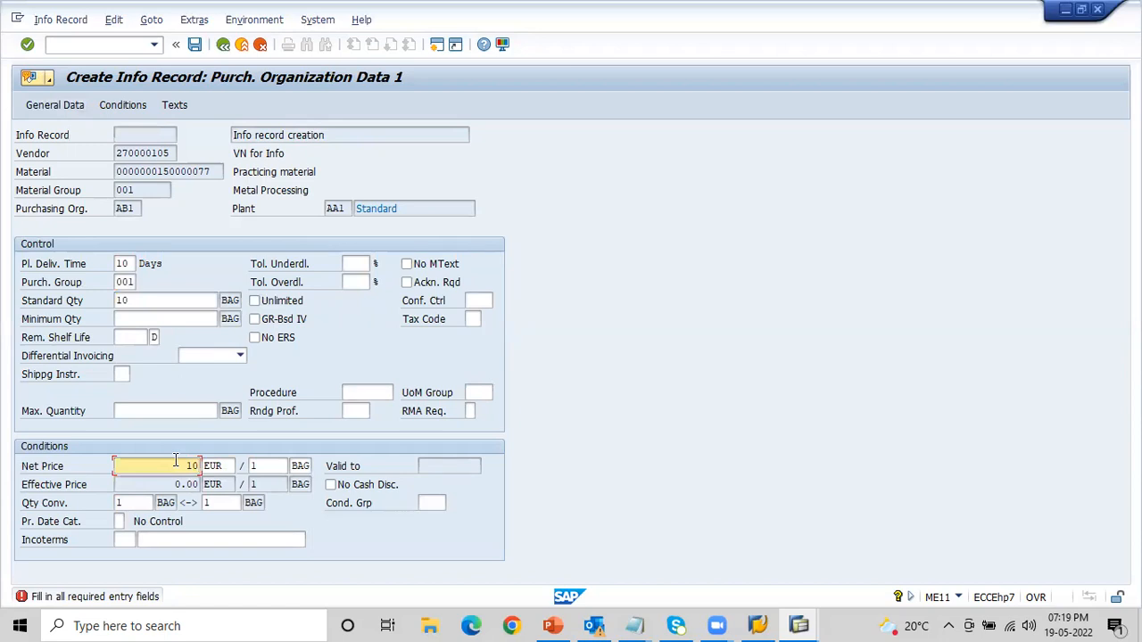
- Go back to the general data to review the order unit and its conversion, and return to the purchasing organization data
key("F6")
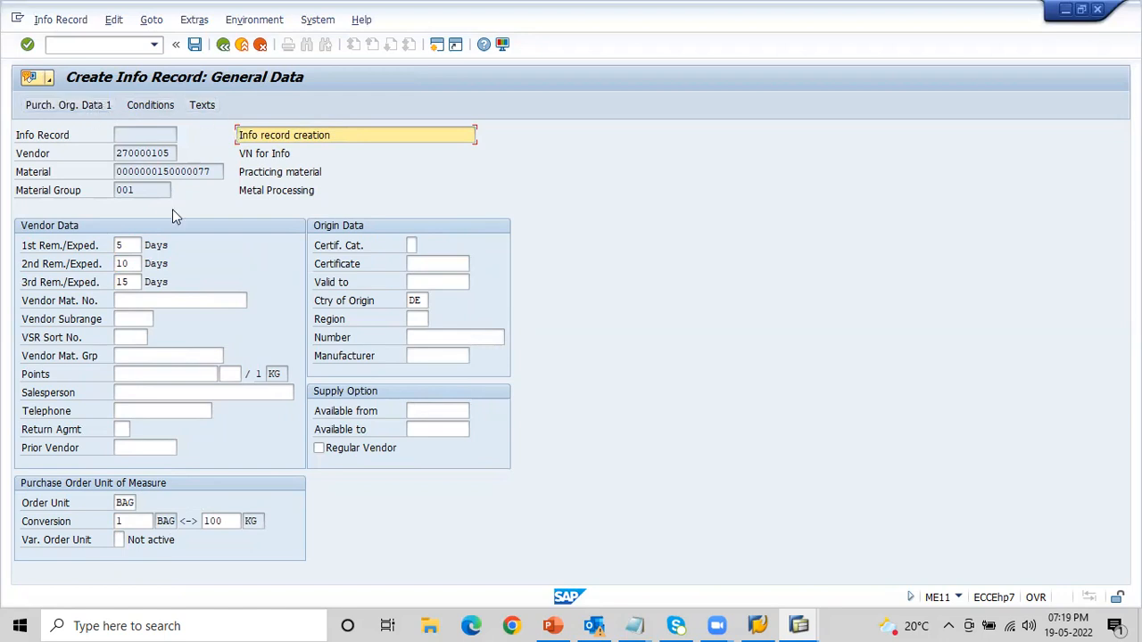
left_click(132, 525)
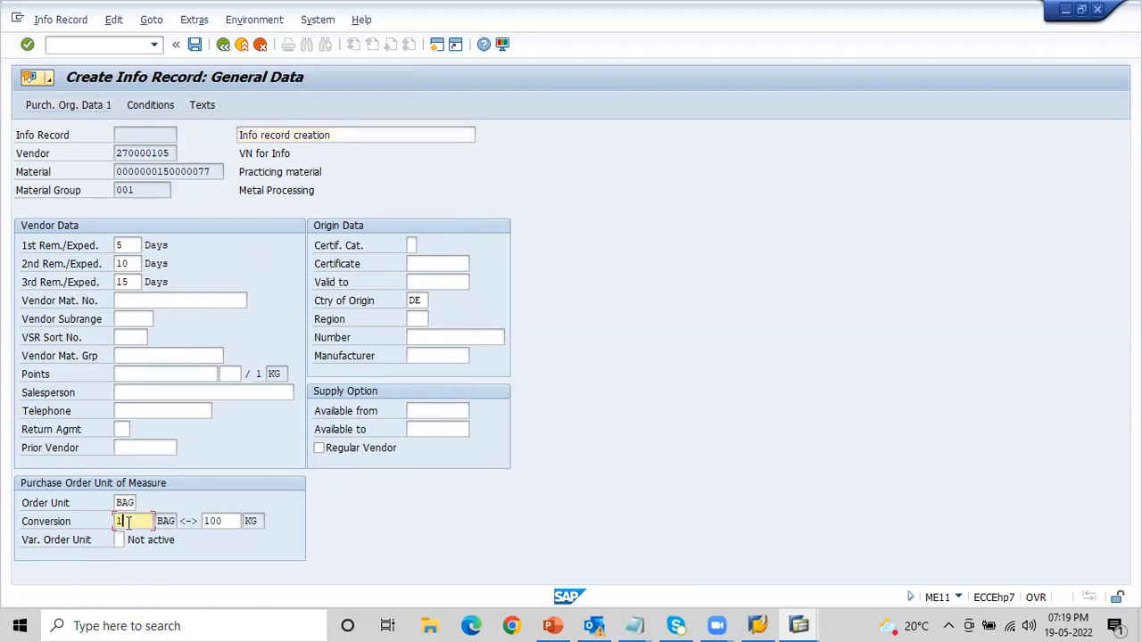
left_click(125, 503)
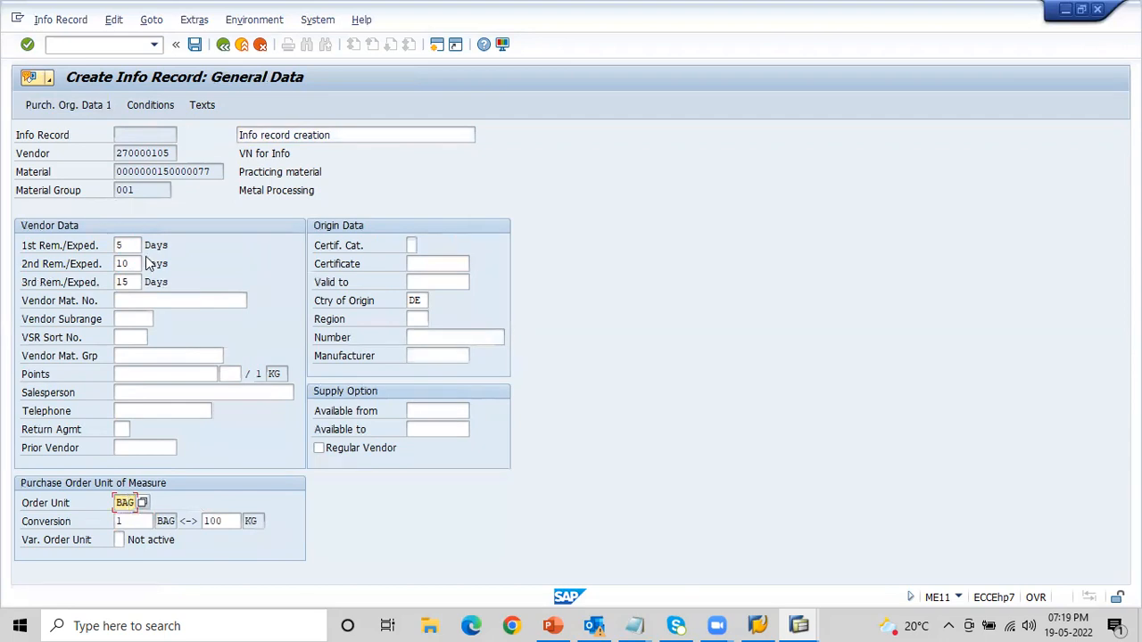
left_click(131, 523)
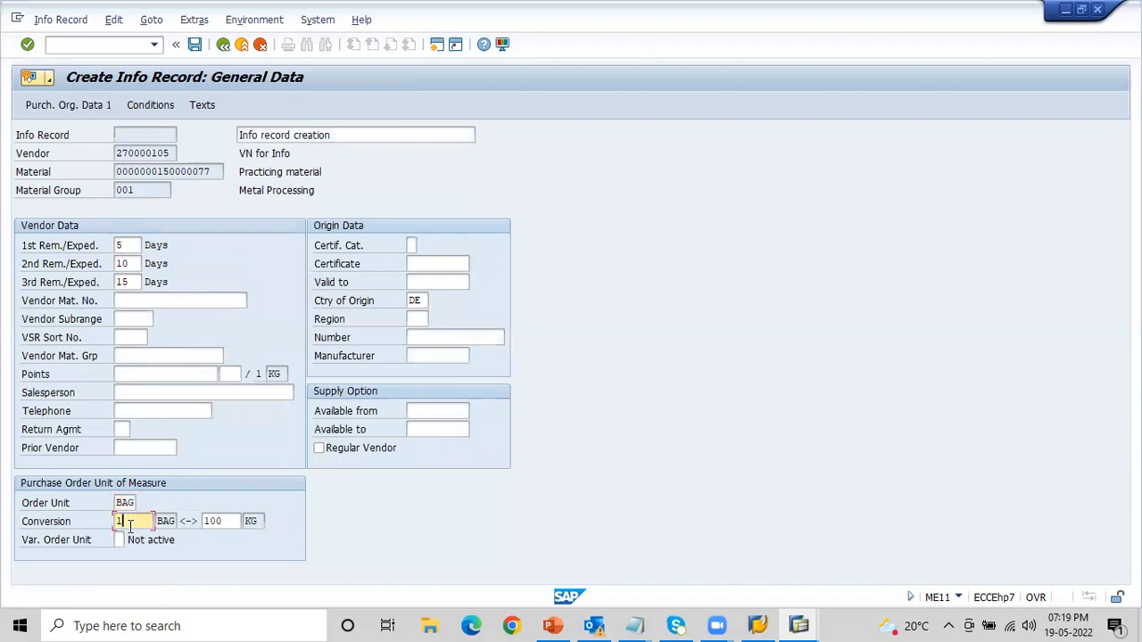
left_click(223, 522)
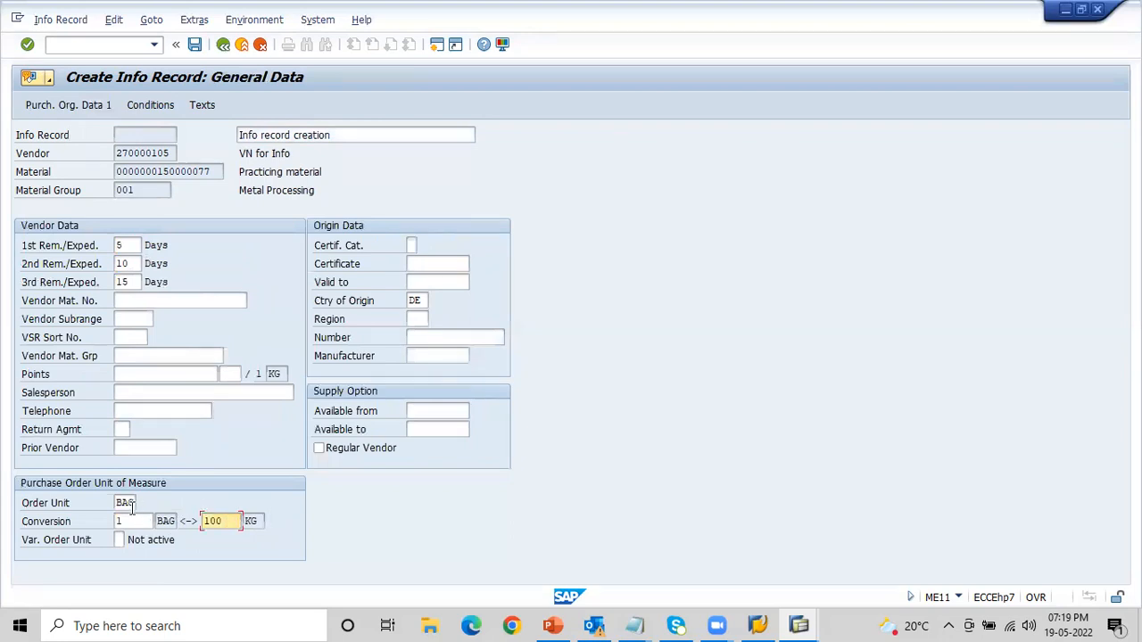
left_click(124, 504)
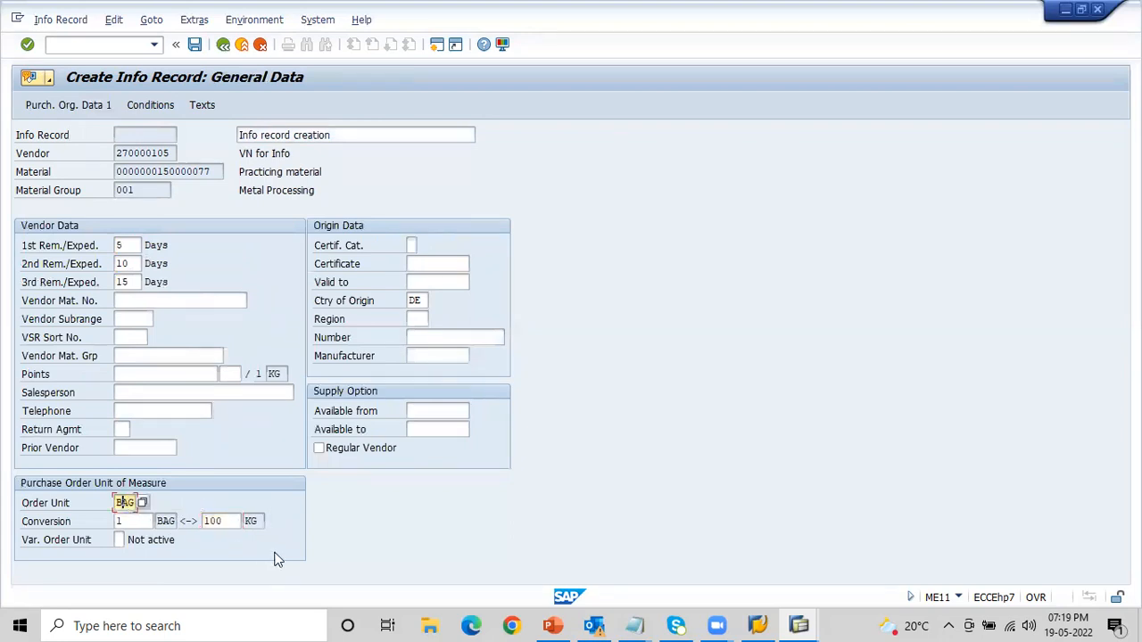
left_click(223, 522)
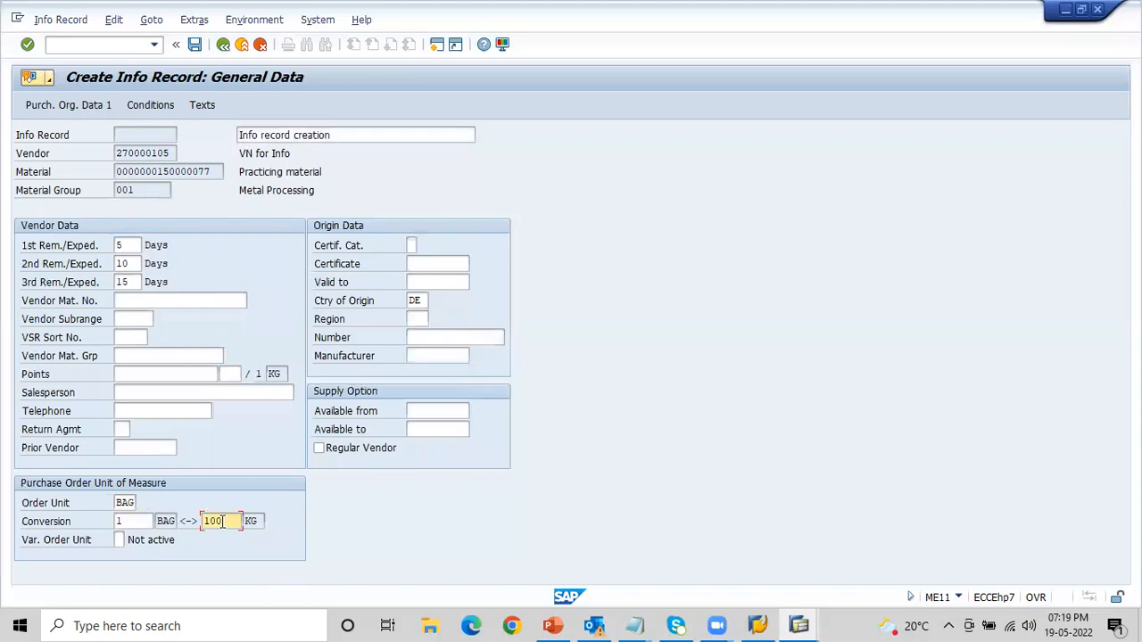
key("Return")
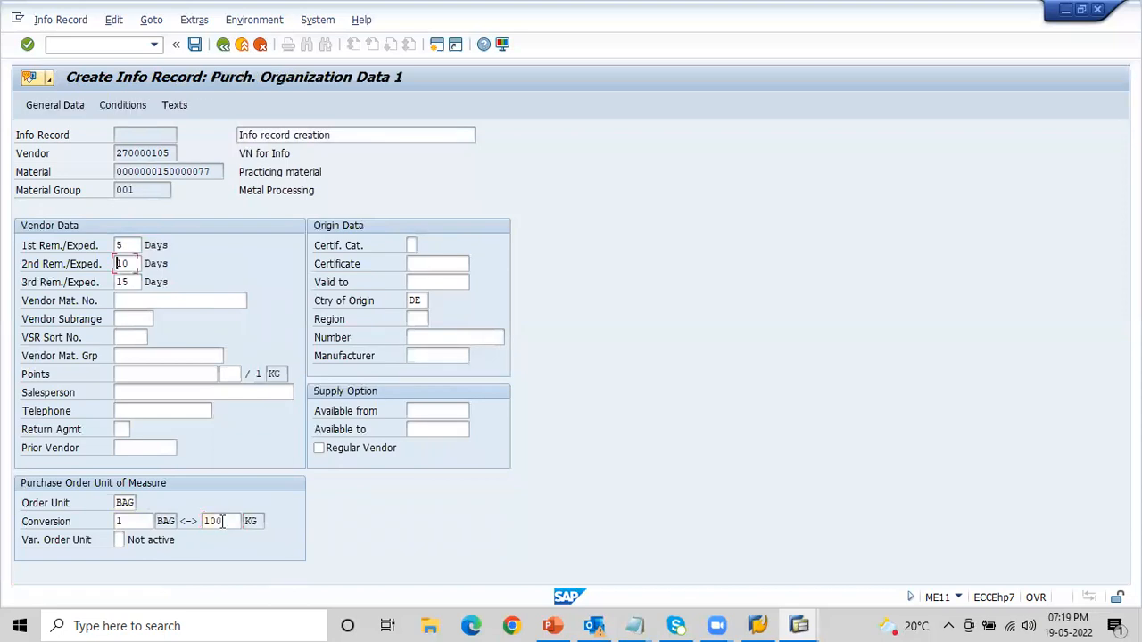
- Review the net price, planned delivery time, standard, minimum and maximum quantity, remaining shelf life and shipping instruction fields in the purchasing organization data
left_click(161, 466)
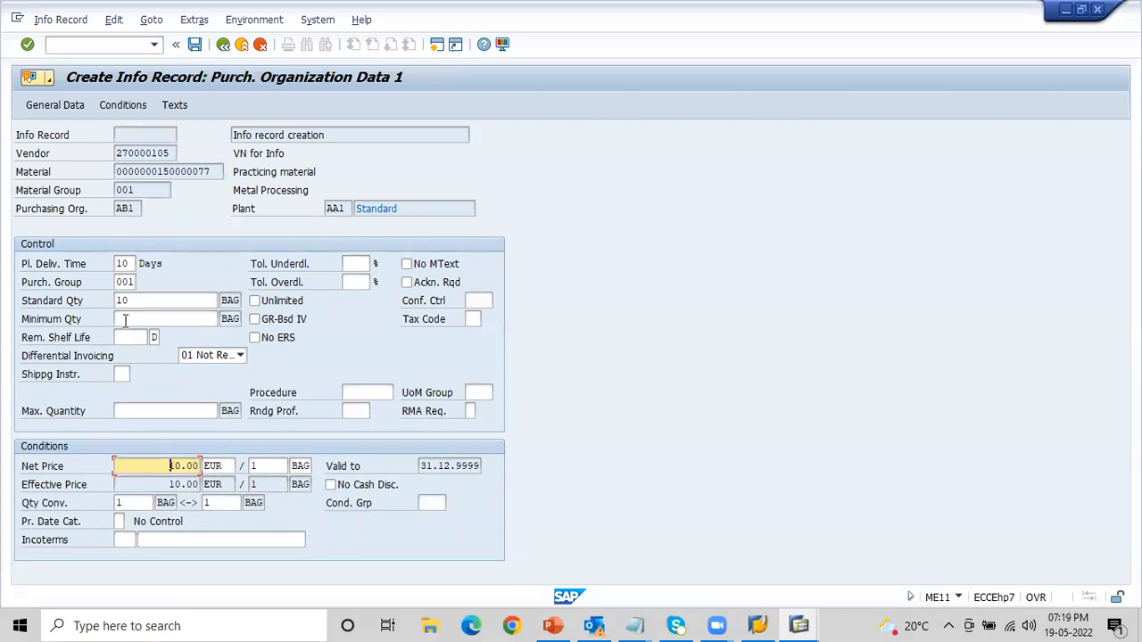
left_click(130, 263)
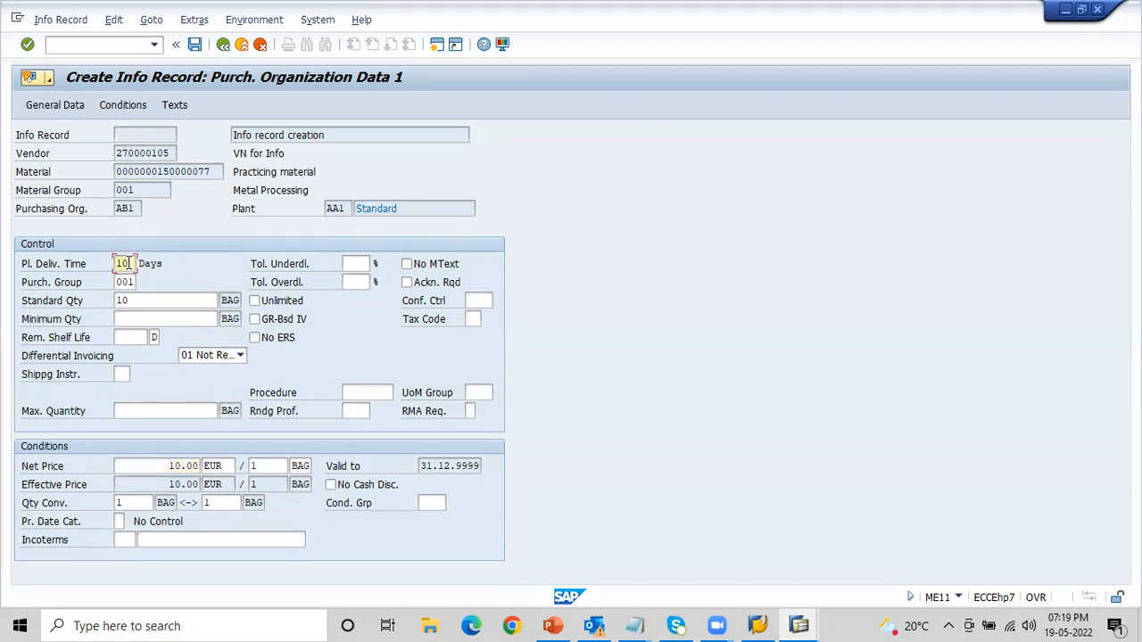
left_click(128, 301)
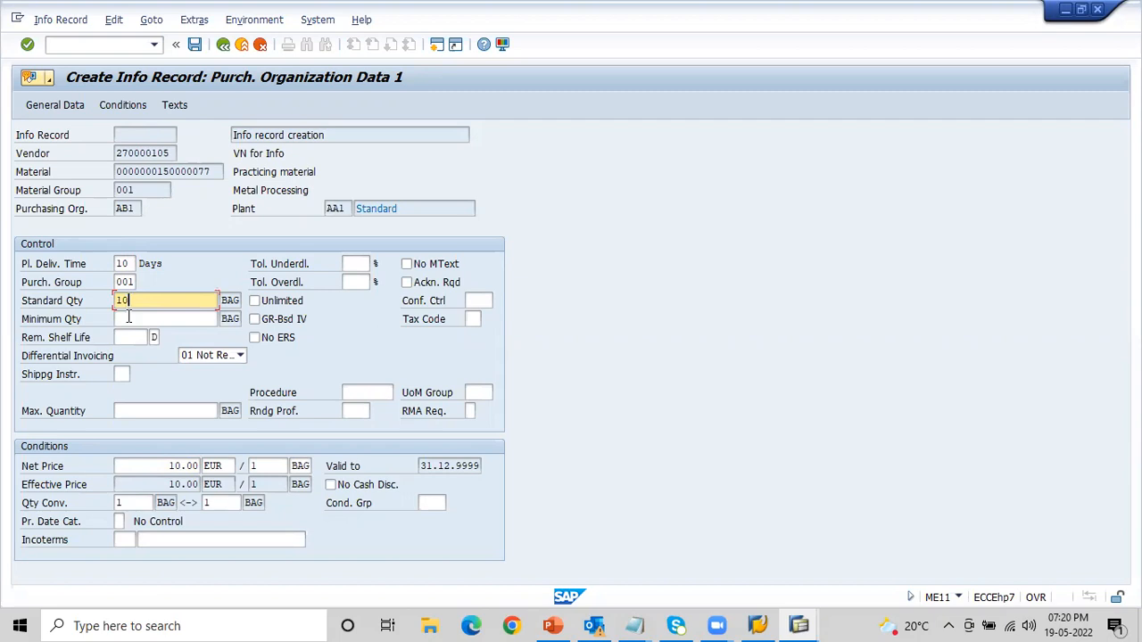
left_click(135, 321)
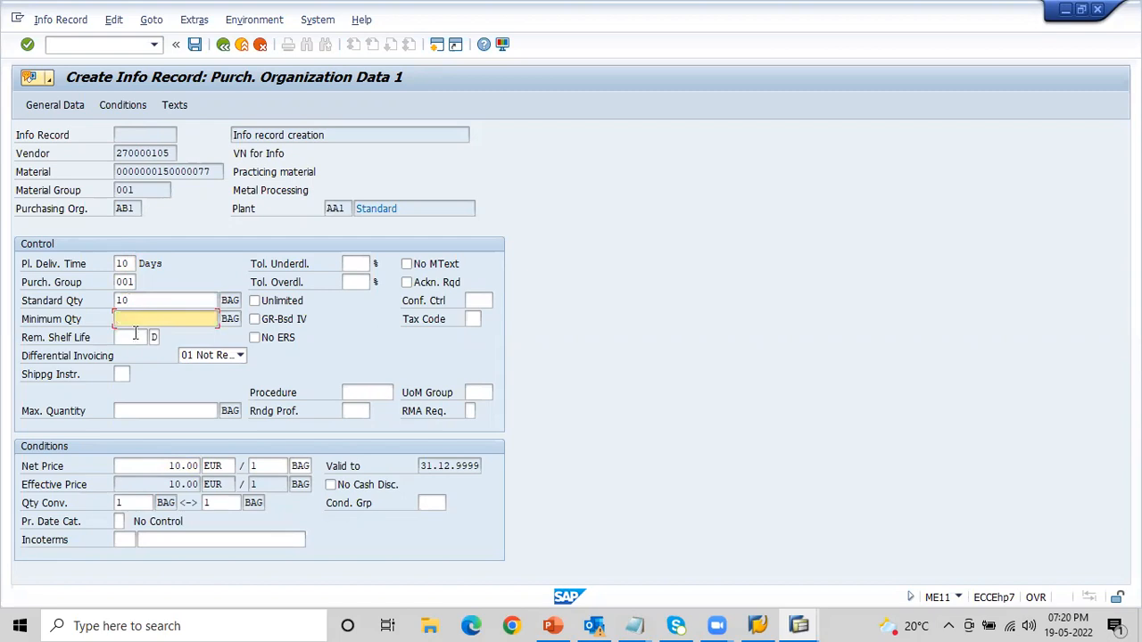
left_click(133, 332)
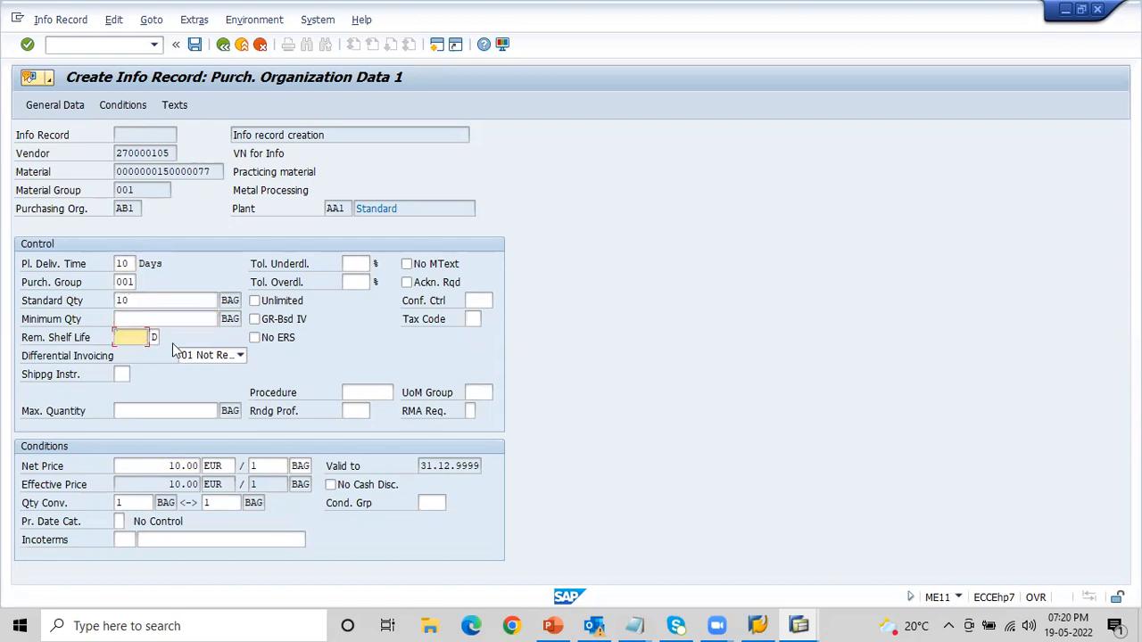
left_click(119, 374)
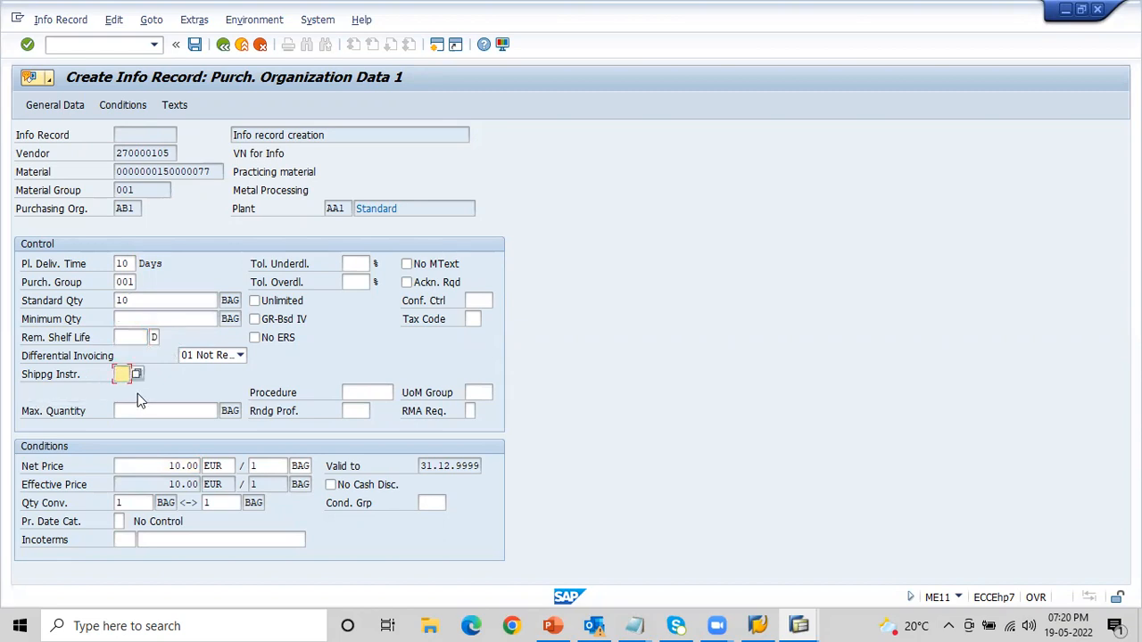
left_click(142, 410)
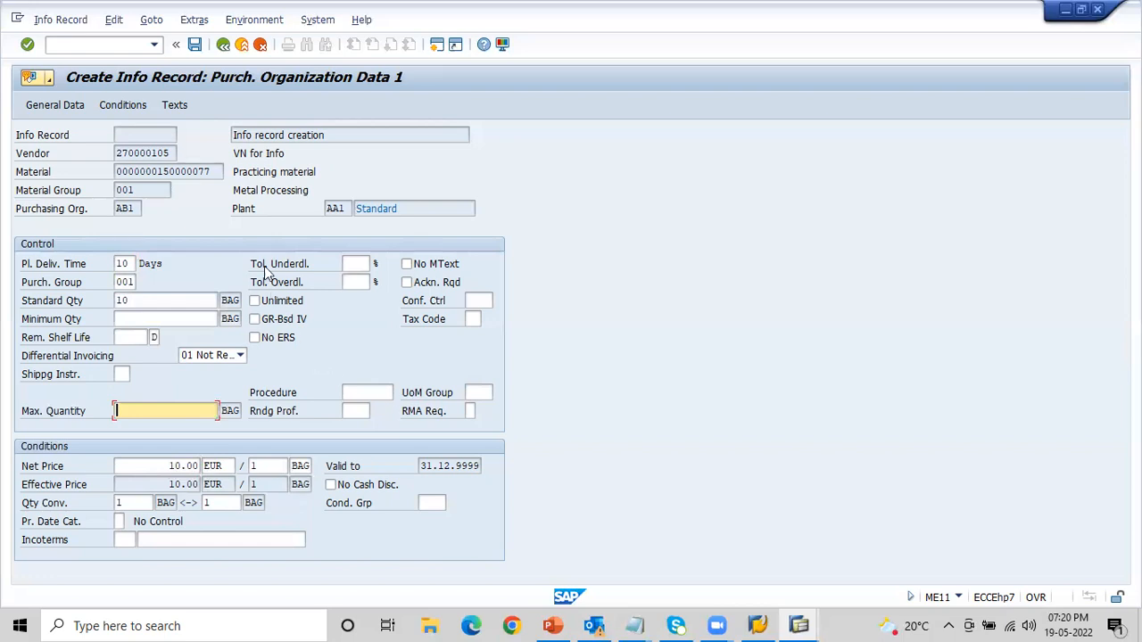
- Examine the underdelivery tolerance field together with the info record's vendor and purchasing organization
left_click(355, 265)
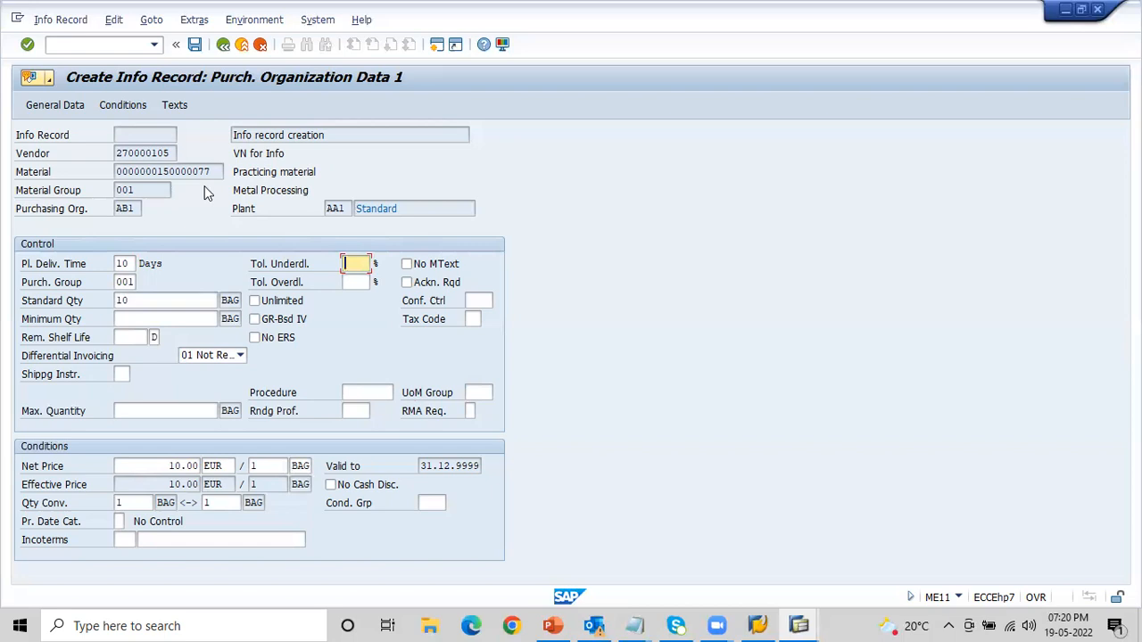
left_click(173, 154)
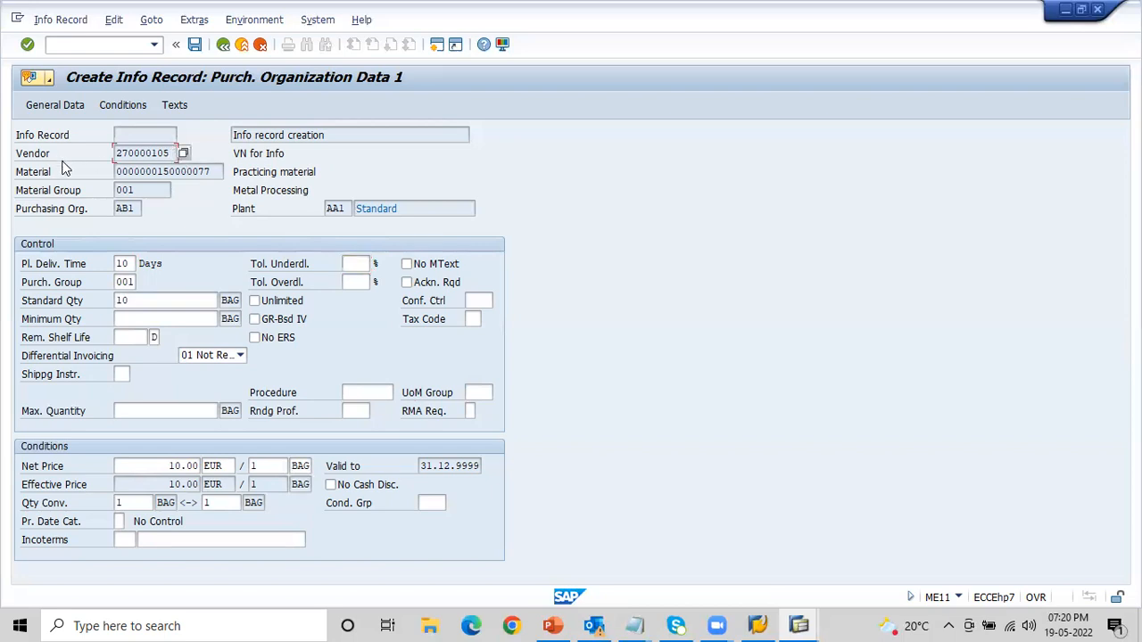
left_click(126, 208)
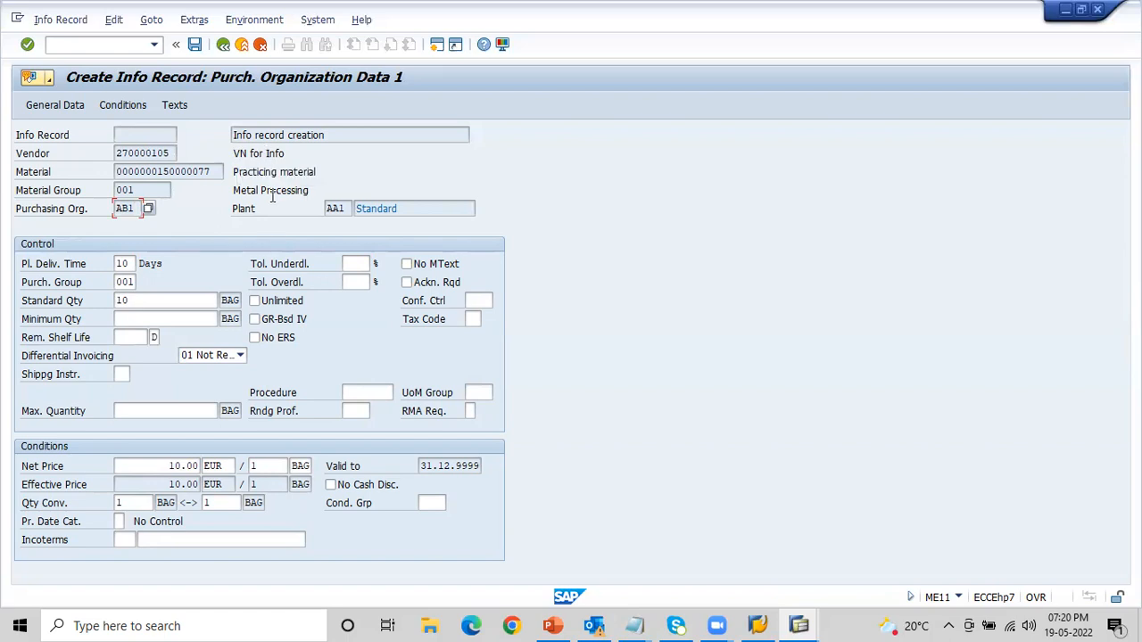
left_click(348, 262)
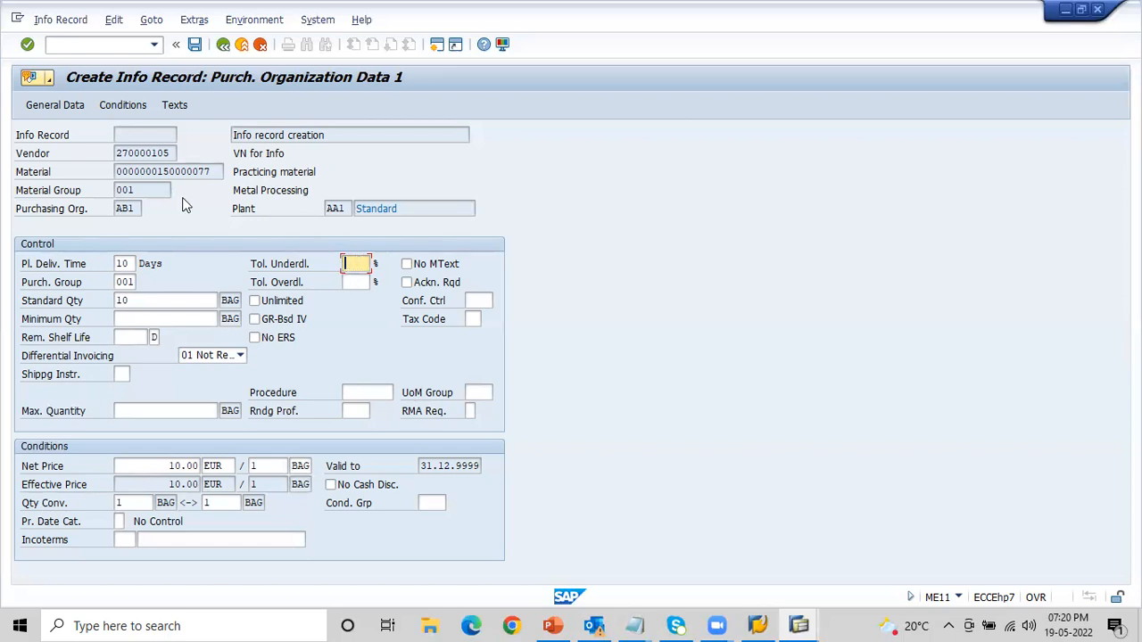
left_click(166, 152)
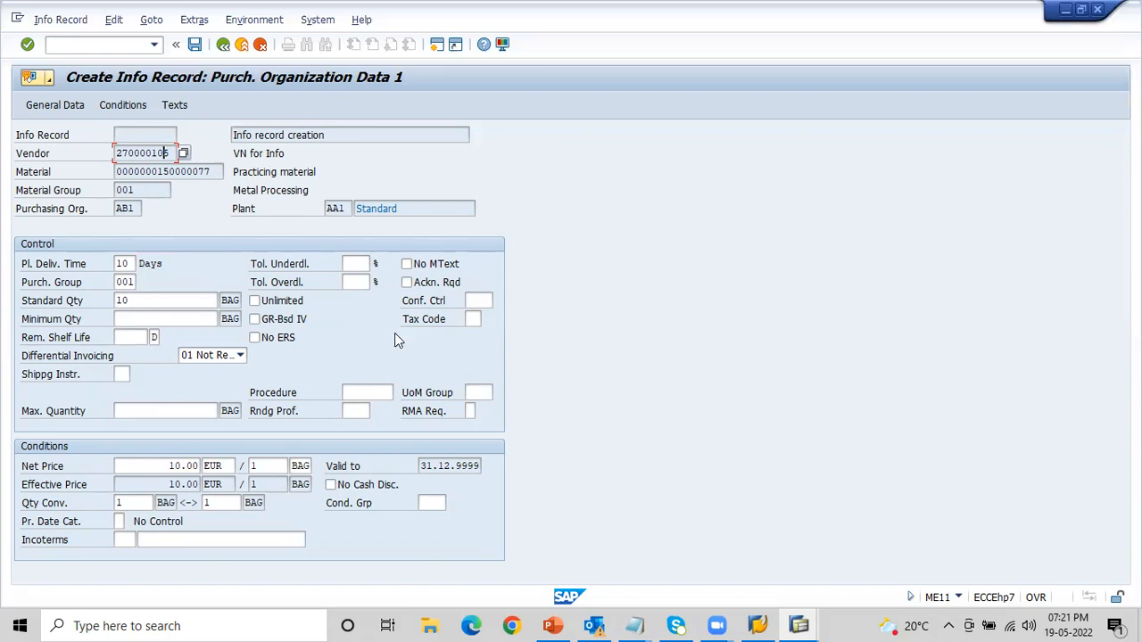
- Enter a standard quantity of 10 BAG and continue past the quotation references to the text overview
left_click(164, 171)
left_click(133, 207)
left_click(138, 301)
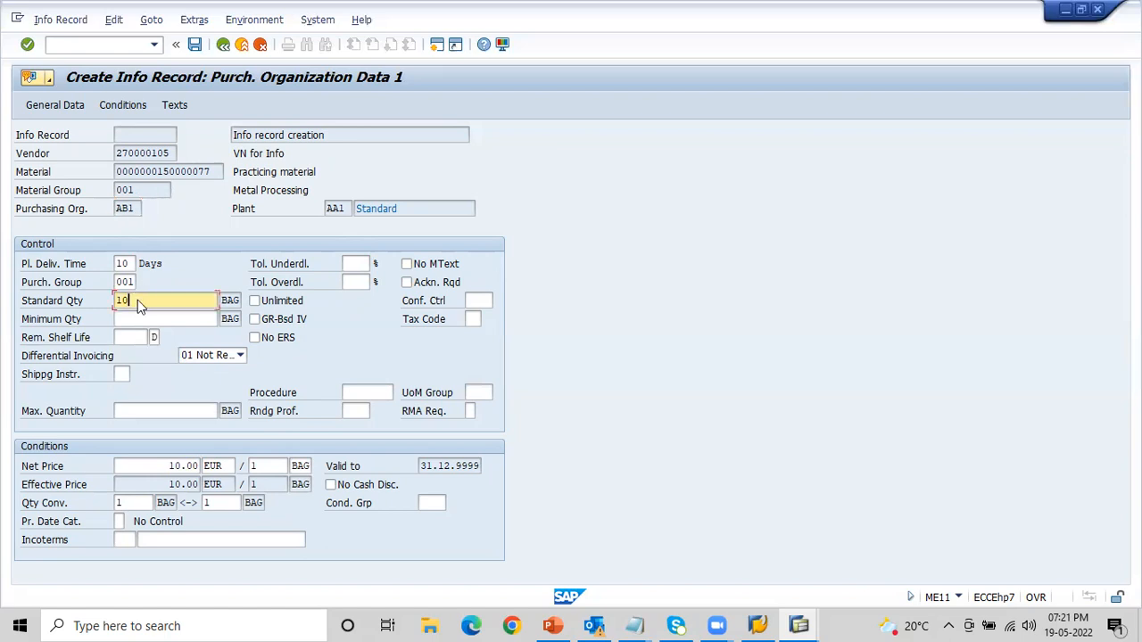
type("10")
key("Return")
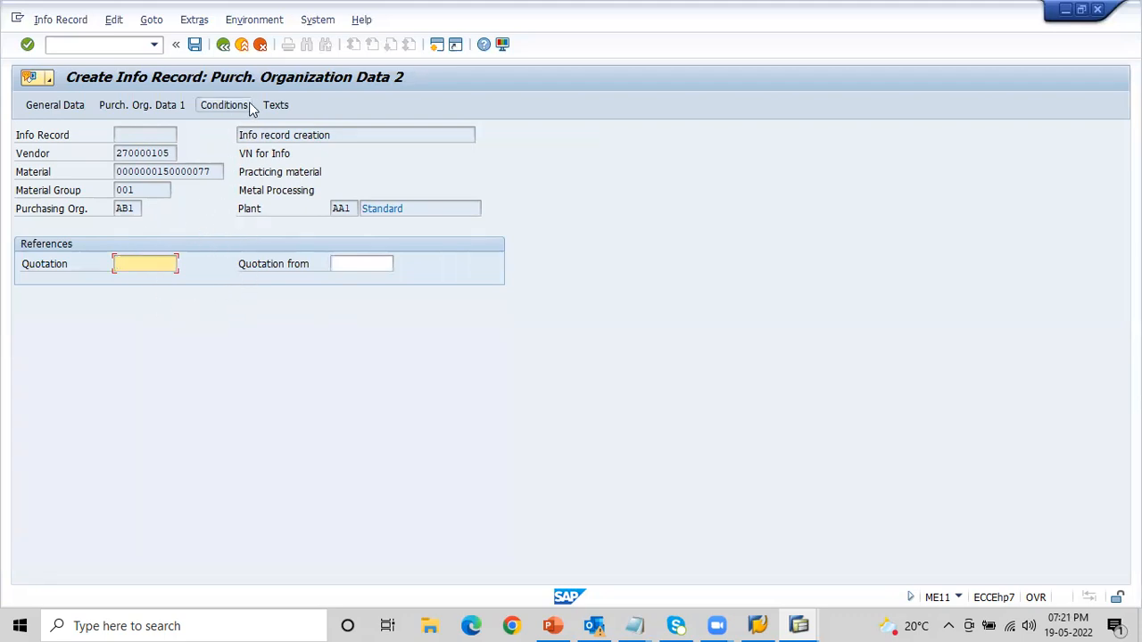
key("Return")
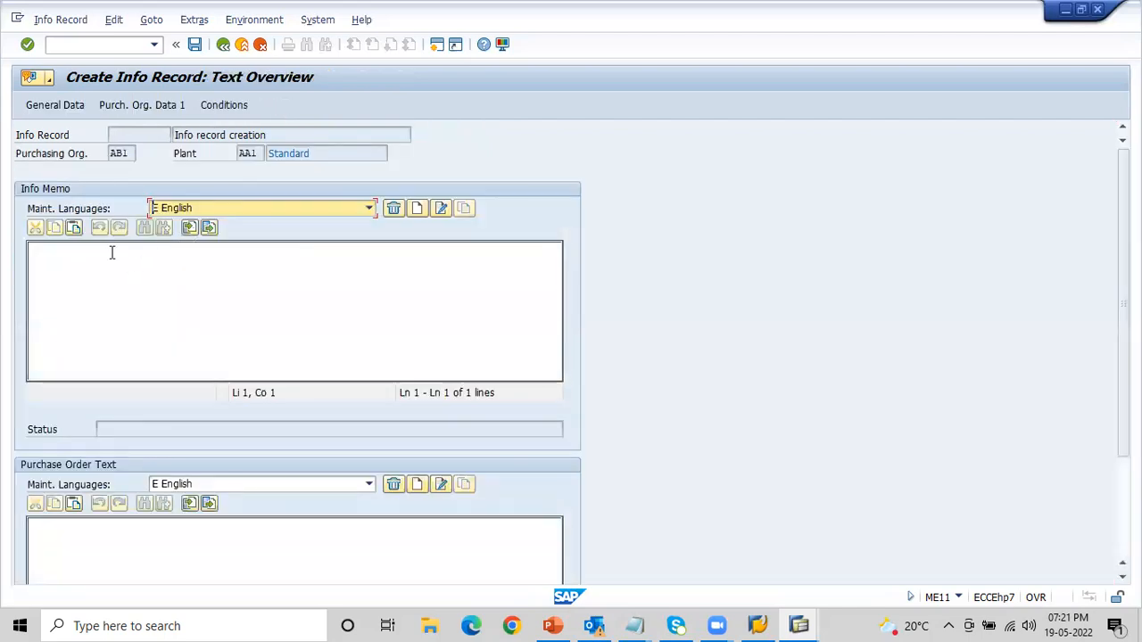
- Enter the English info memo text "Info text created to show in info record only"
left_click(108, 259)
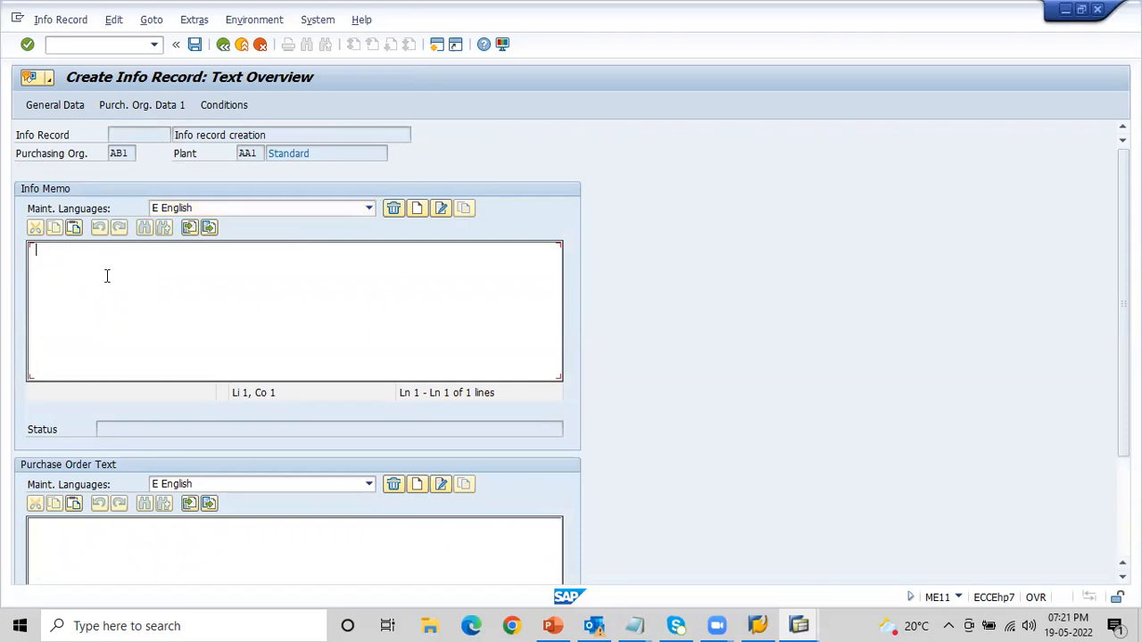
left_click(88, 547)
left_click(75, 248)
type("Info ")
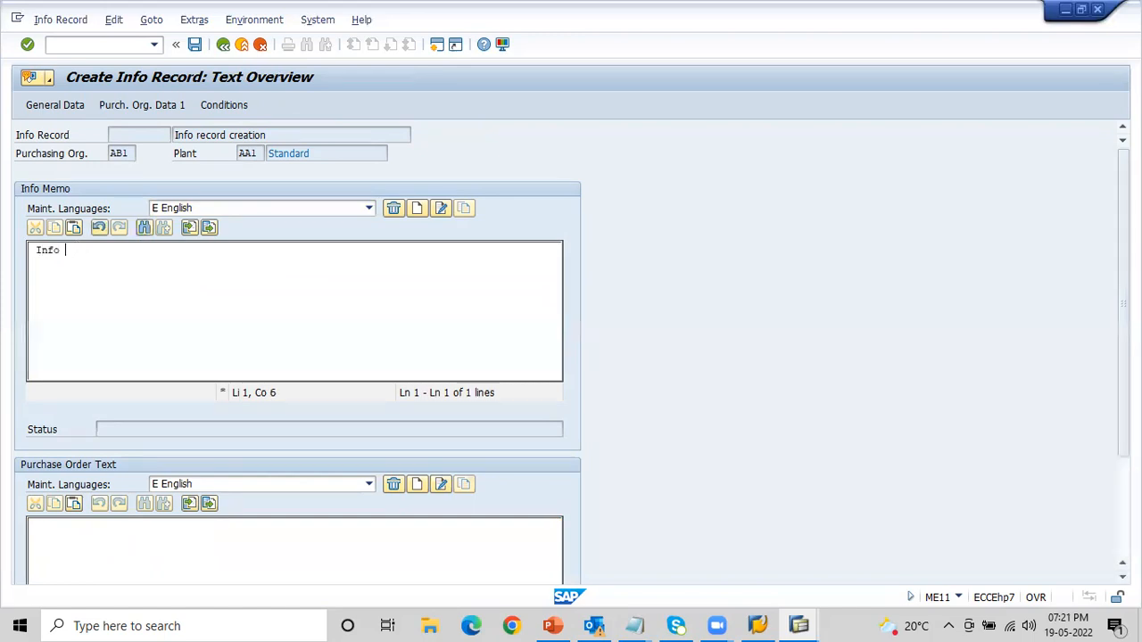
type("text created to show")
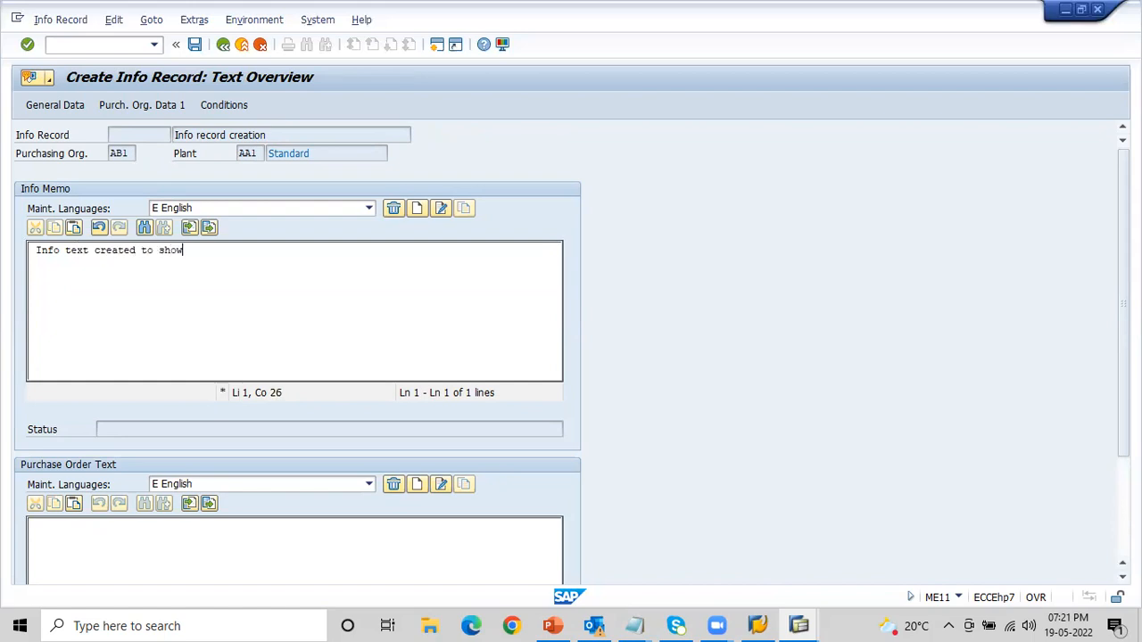
type(" in info record only")
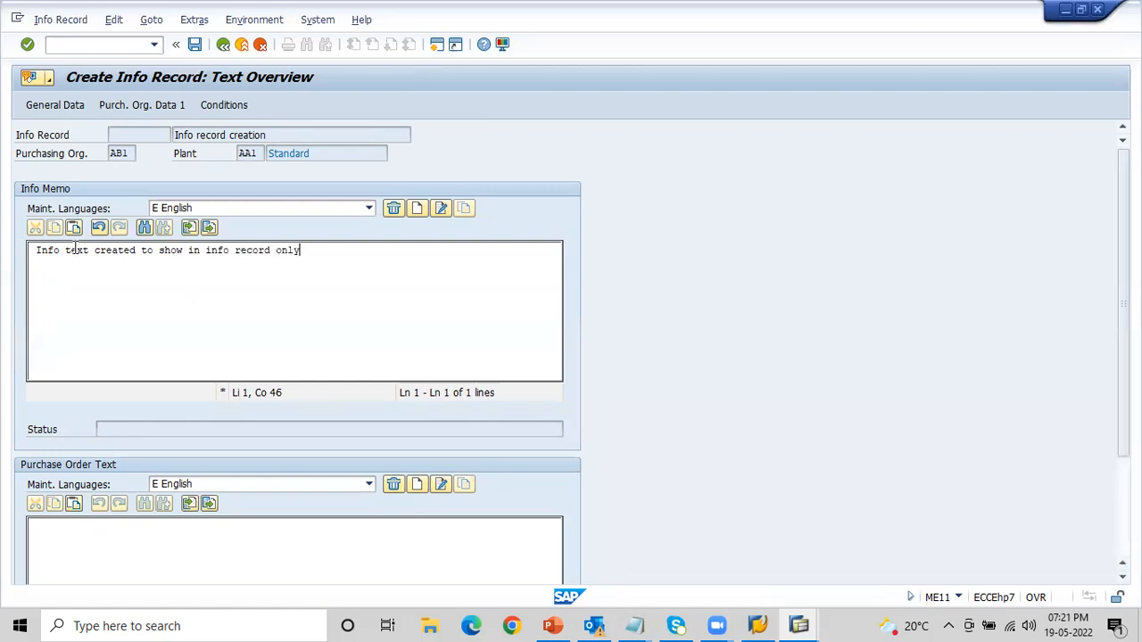
- Enter the English purchase order text "Po text created to show in PO only"
left_click(79, 526)
type("Po text c")
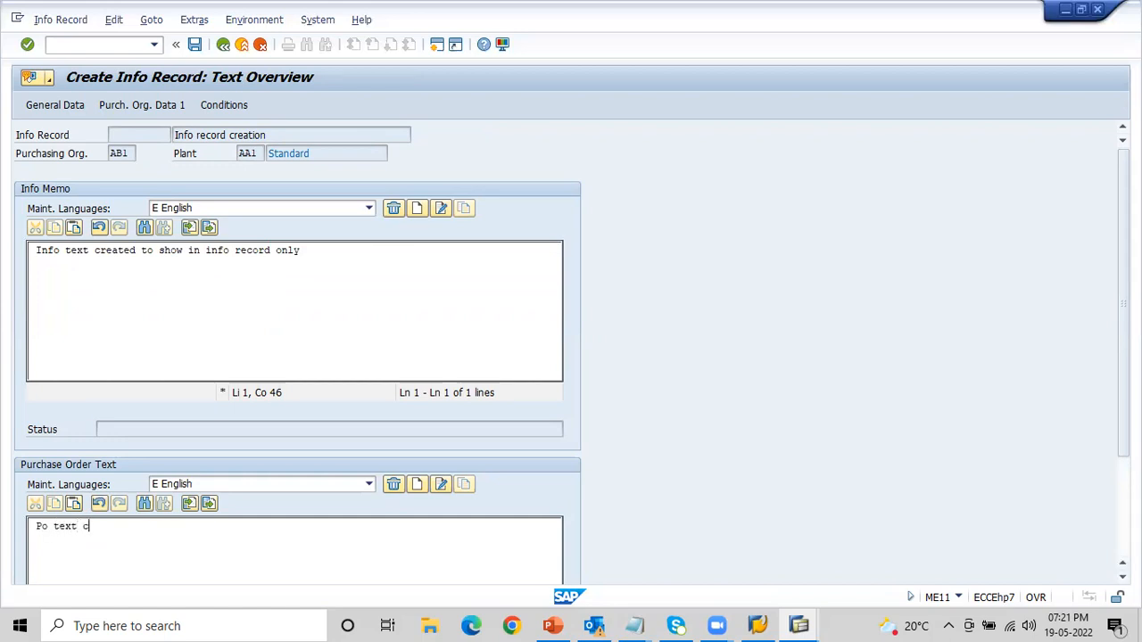
type("reated to show in ")
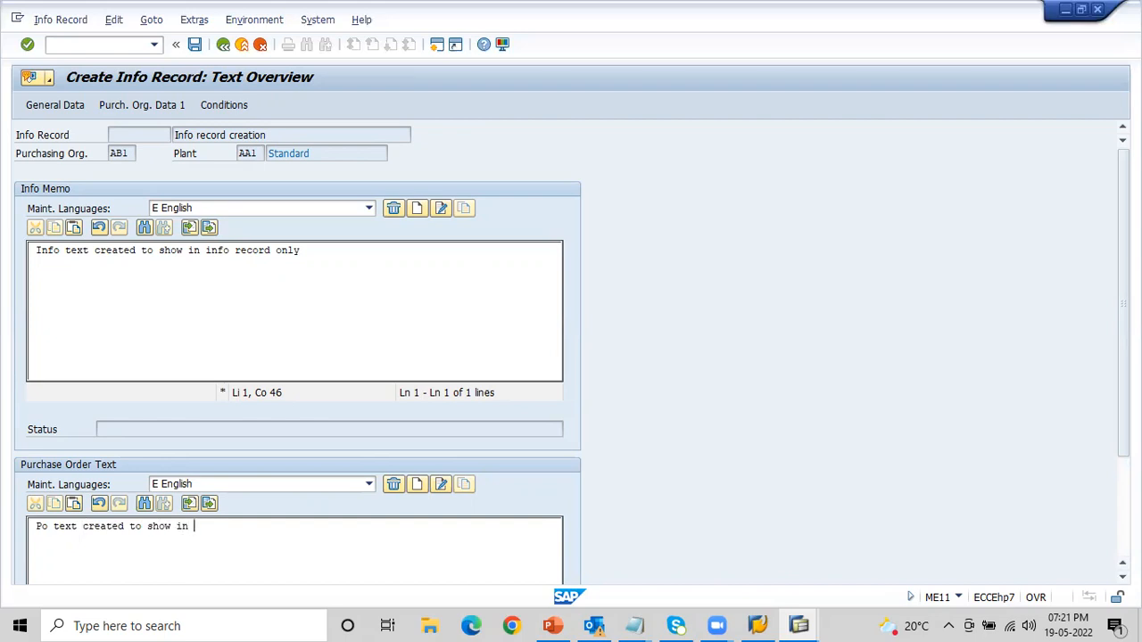
type("PO only")
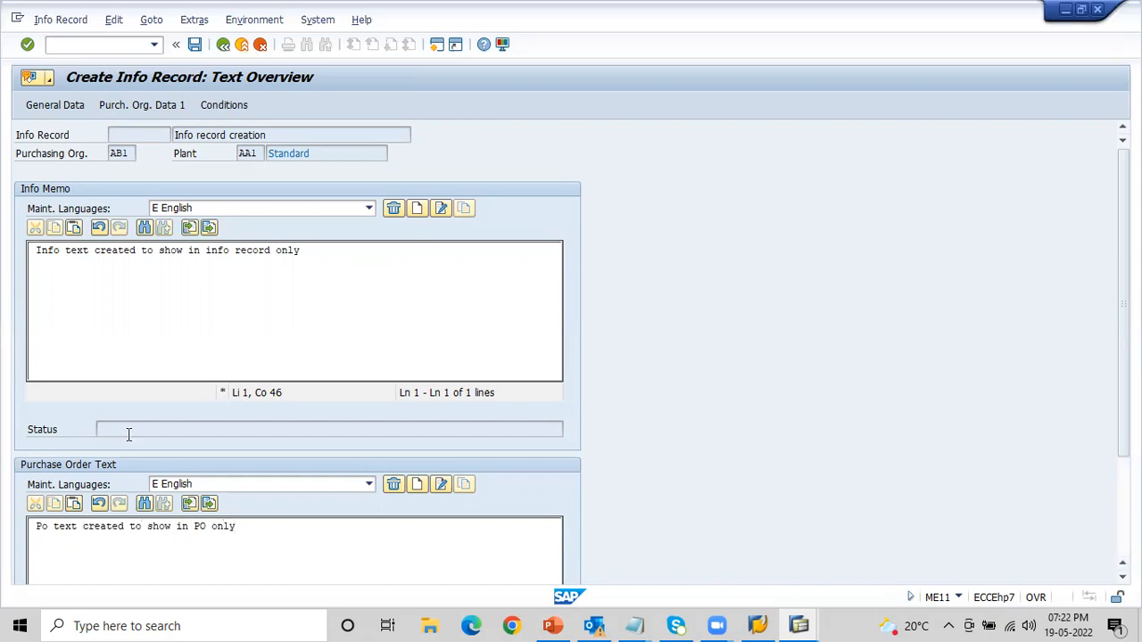
- Open the info record's conditions and add discount condition RA01 with 5 % below the gross price
left_click(238, 107)
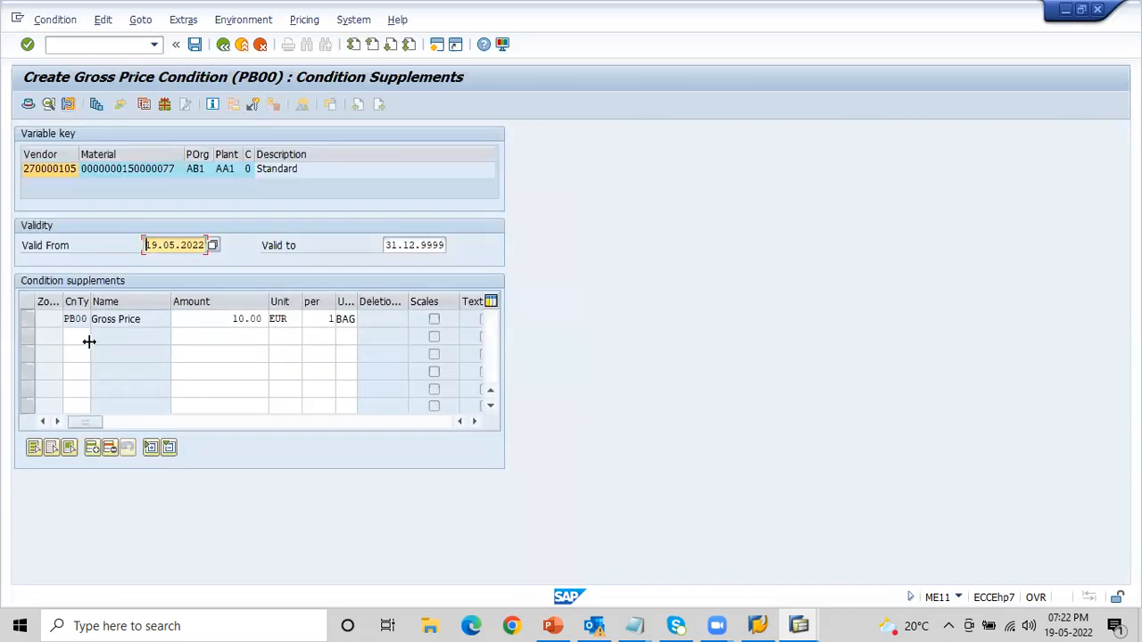
left_click(216, 319)
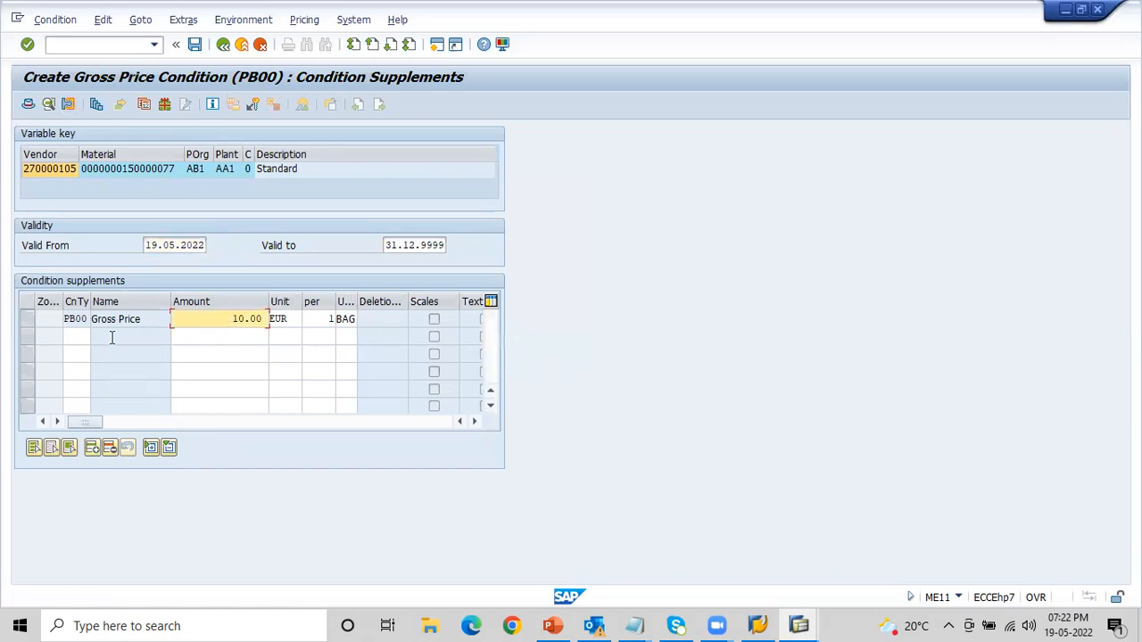
left_click(78, 336)
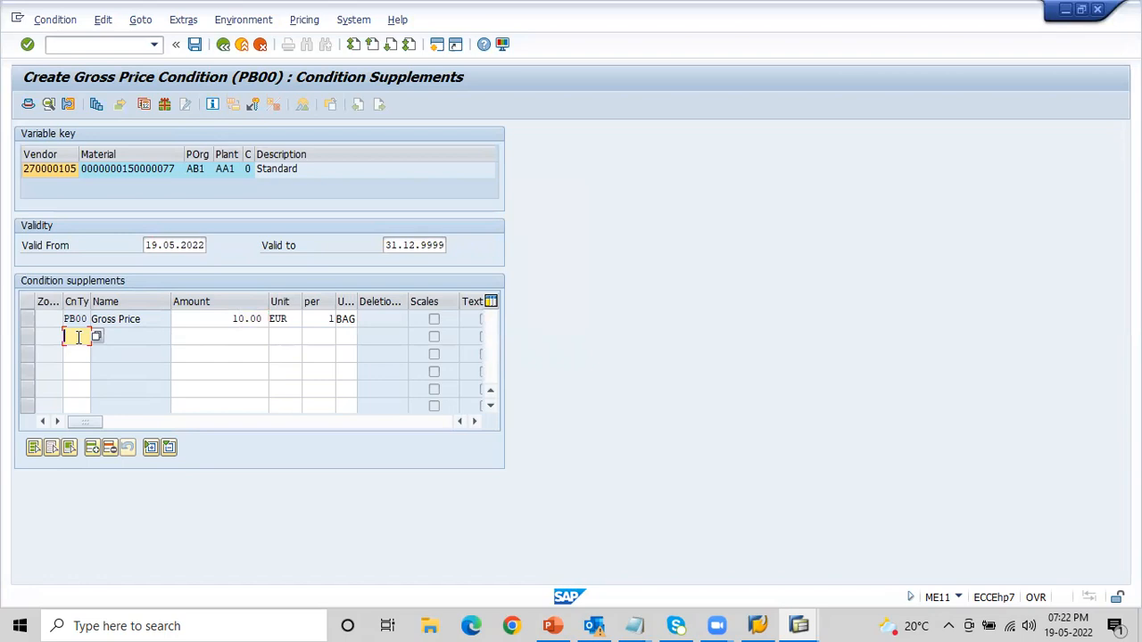
type("RA01")
key("Tab")
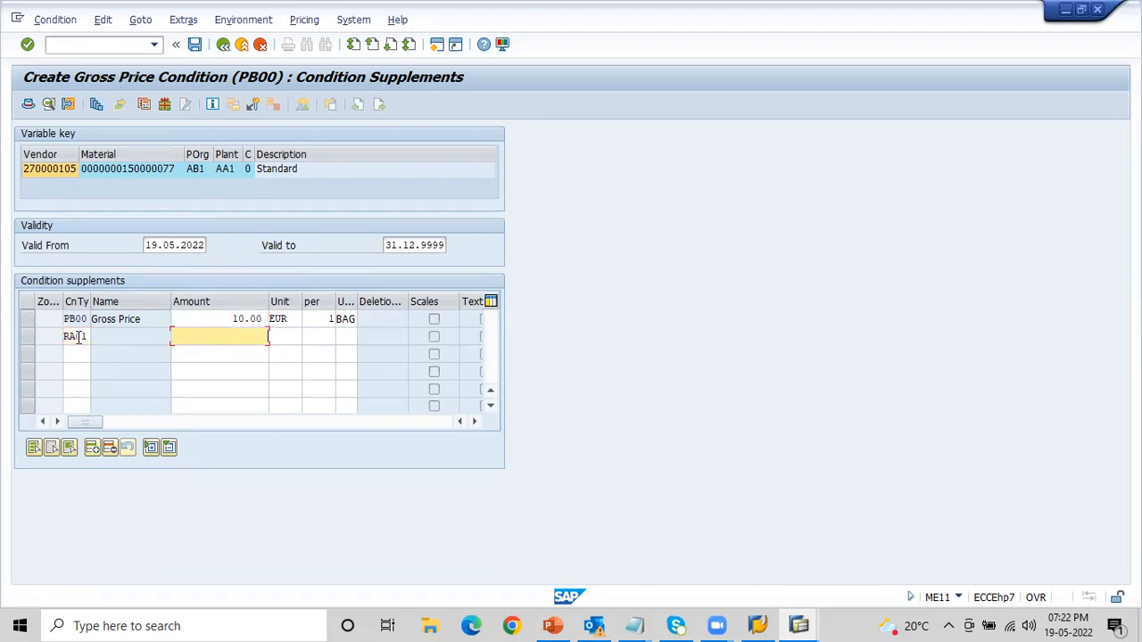
key("Return")
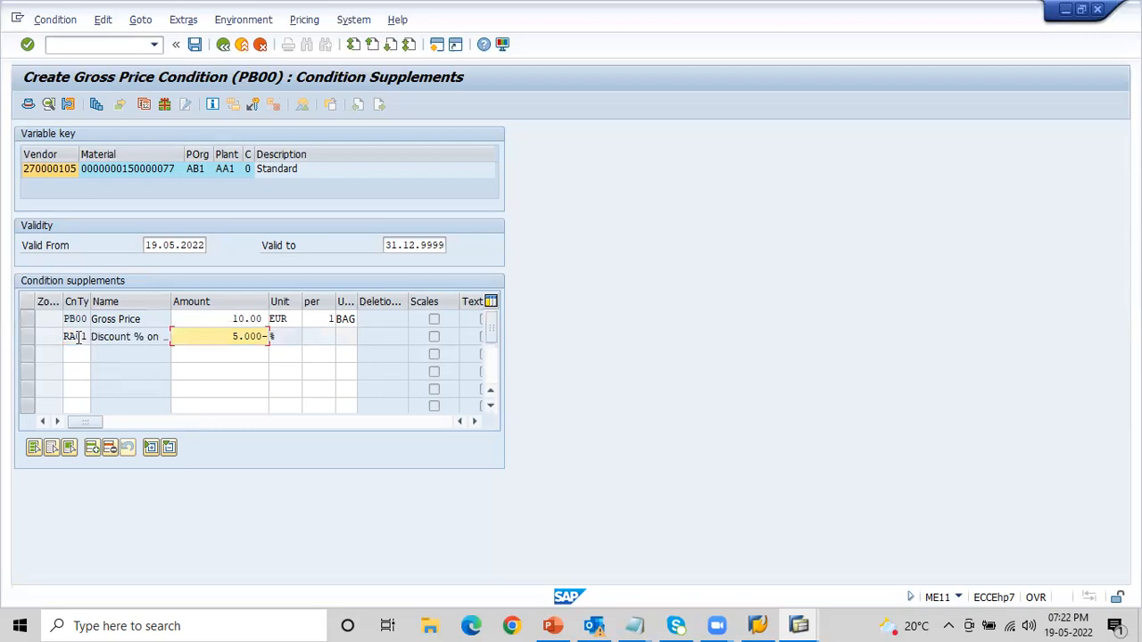
- Add freight condition FRA1 with 1 % to the condition supplements
left_click(76, 355)
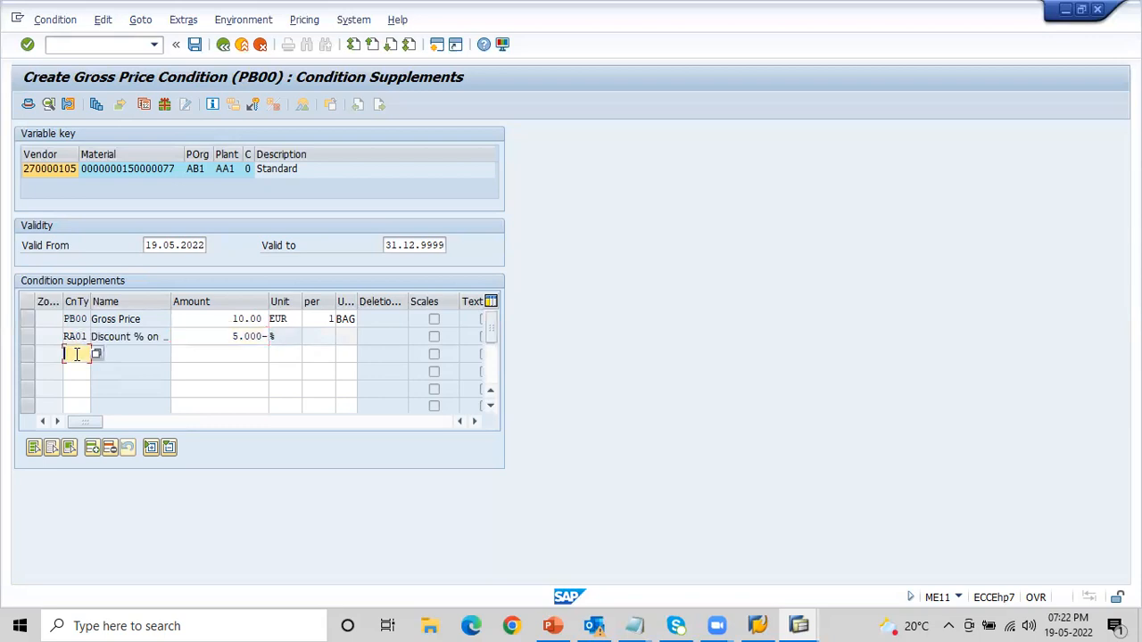
type("FRA1")
key("Tab")
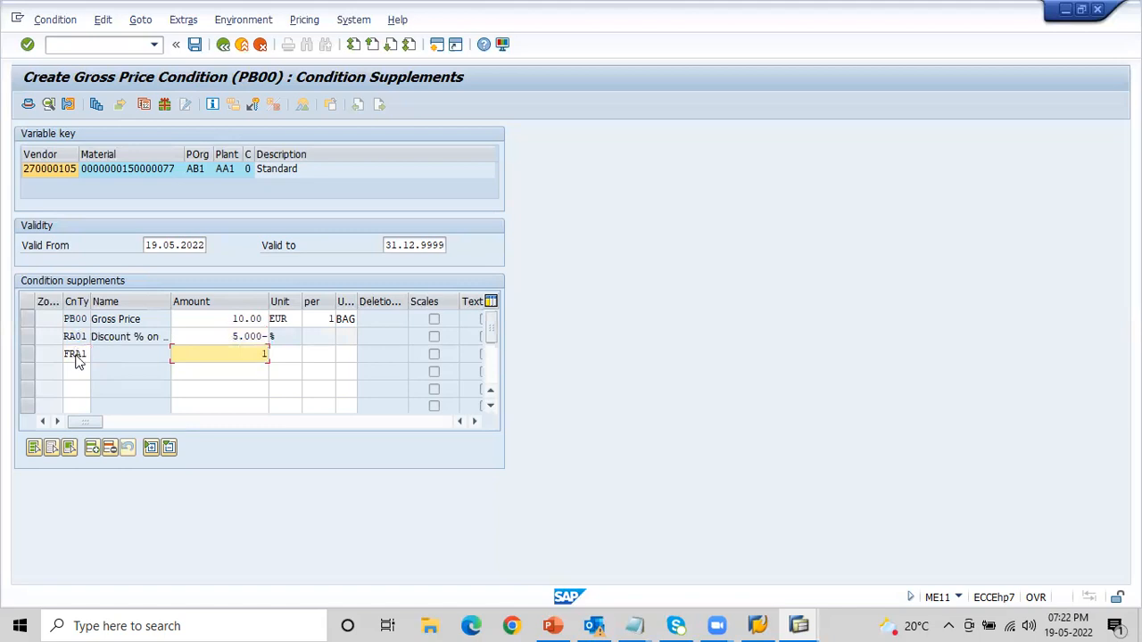
key("Return")
- Add surcharge condition ZA01 with 1 % to the condition supplements
left_click(74, 373)
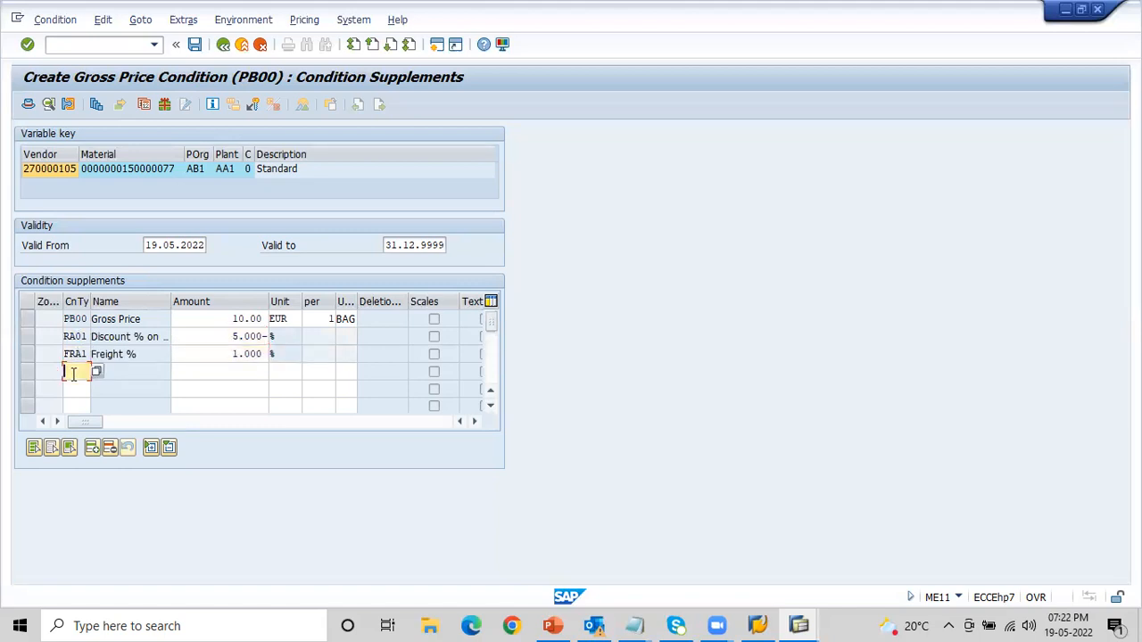
type("ZA")
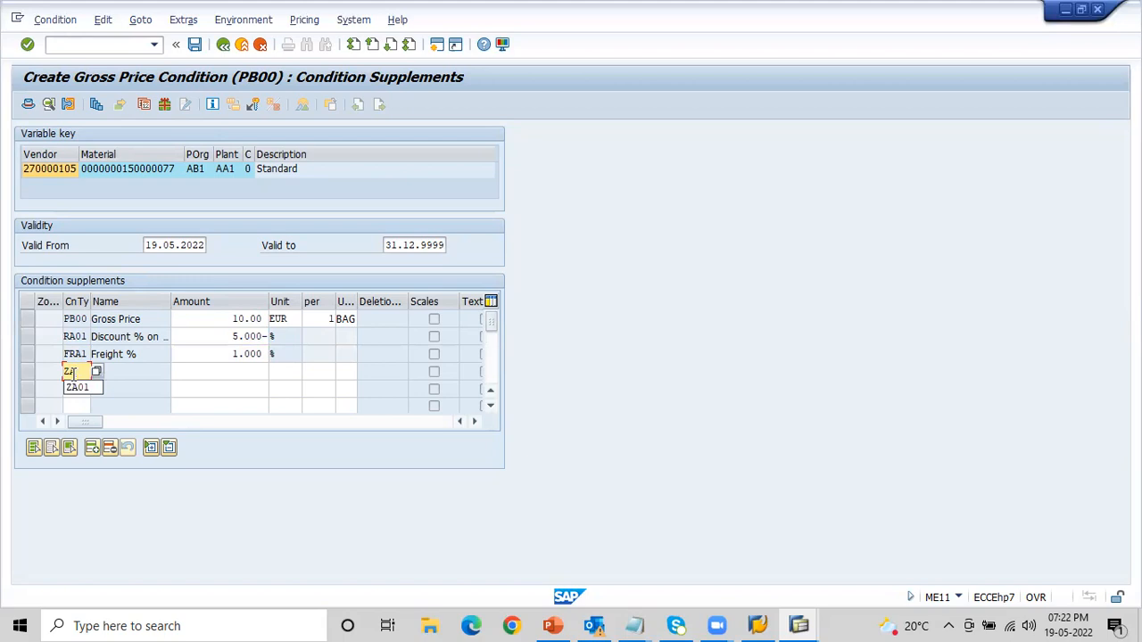
type("01")
key("Tab")
type("1")
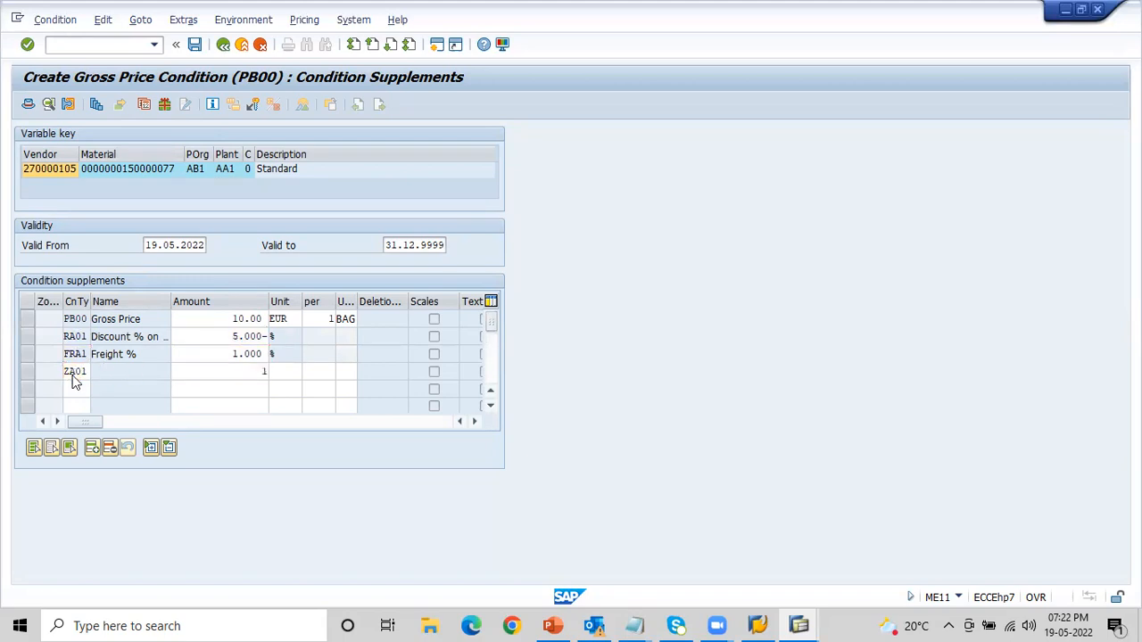
key("Return")
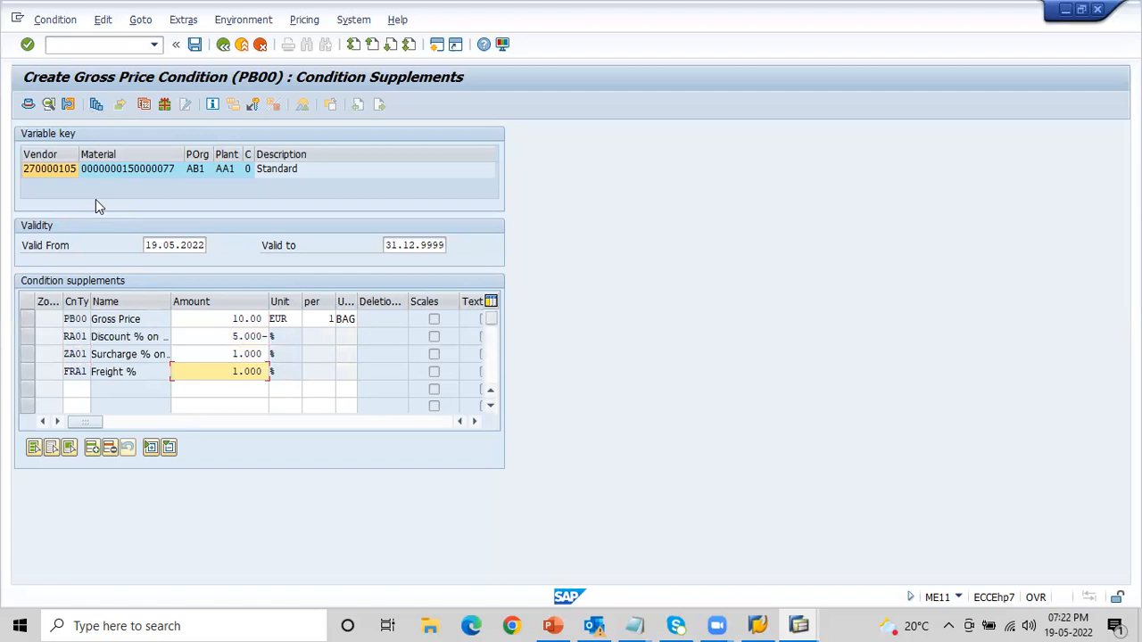
- Save the new info record and open it for changing in transaction ME12 with the same vendor, material, purchasing organization and plant
left_click(226, 338)
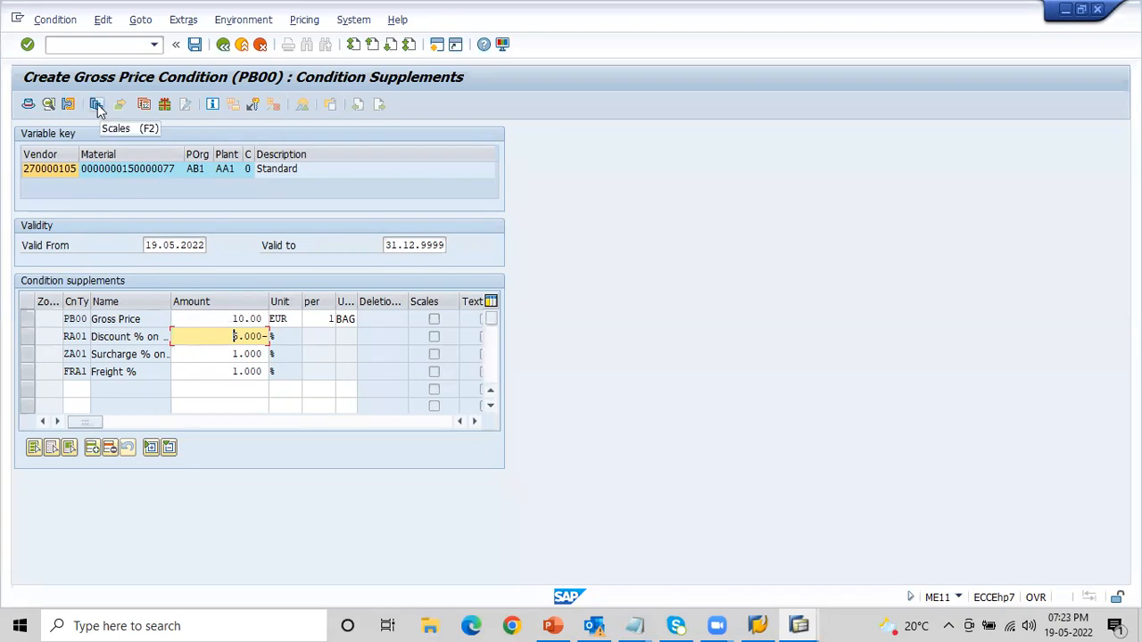
left_click(194, 45)
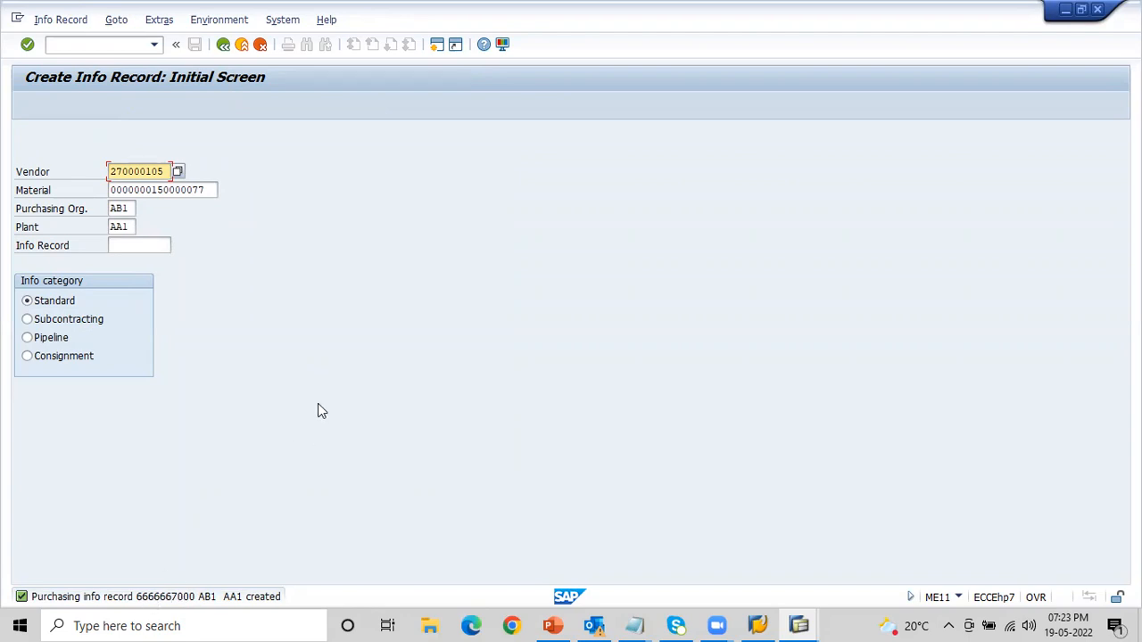
left_click(79, 44)
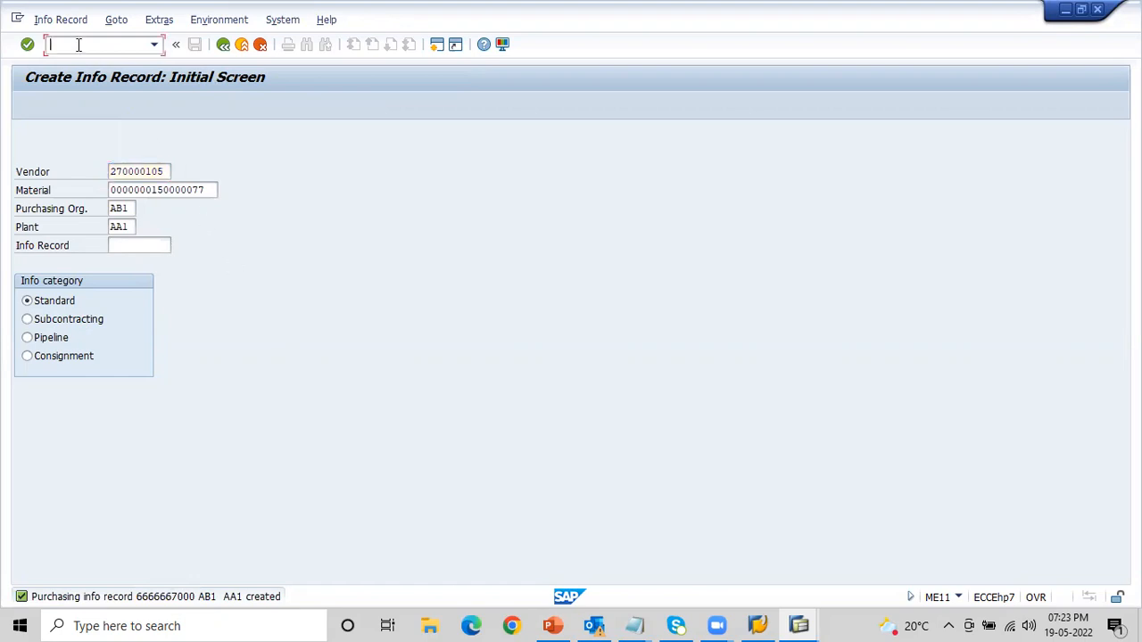
type("/nME12")
key("Return")
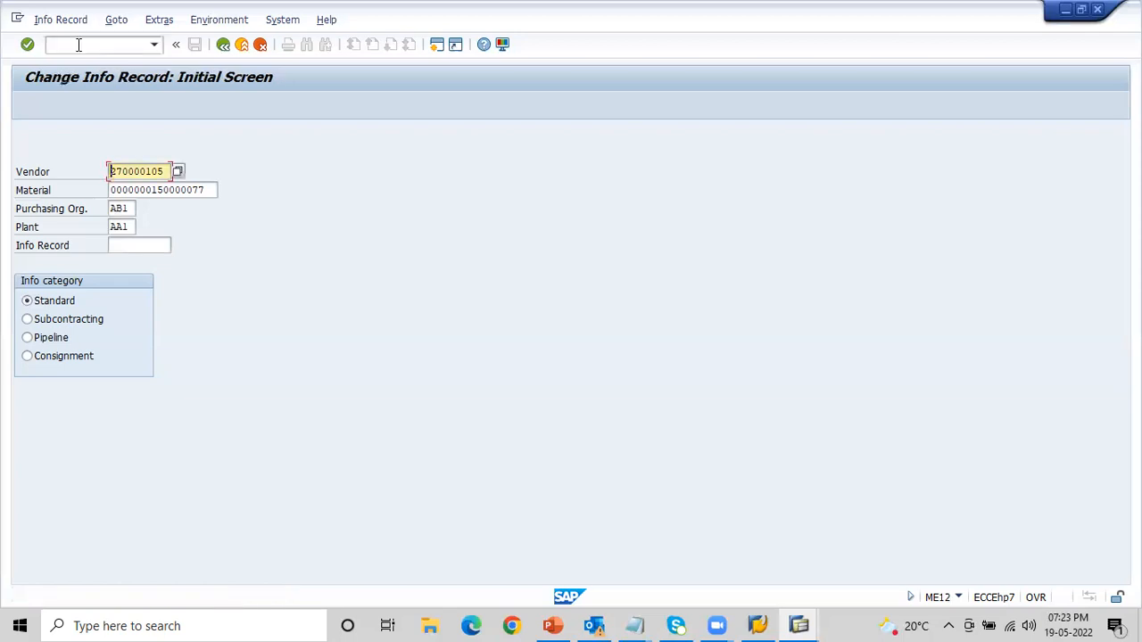
key("Return")
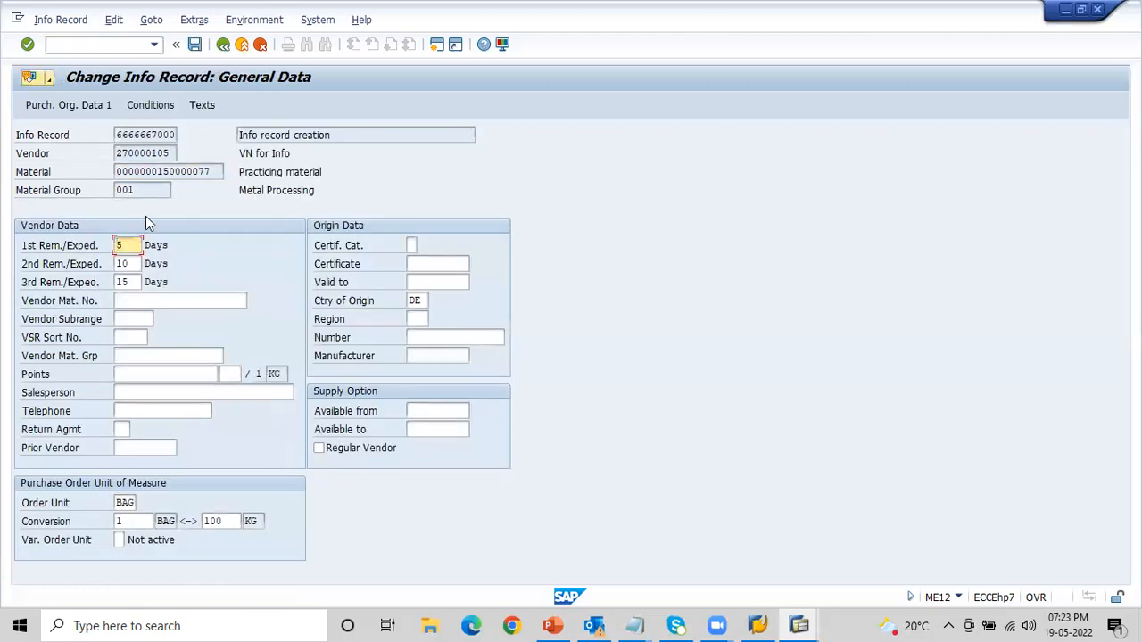
- Change the order unit to KG with a 1 KG to 1 KG conversion, and replace the order price unit by the order unit
key("Tab")
key("Tab")
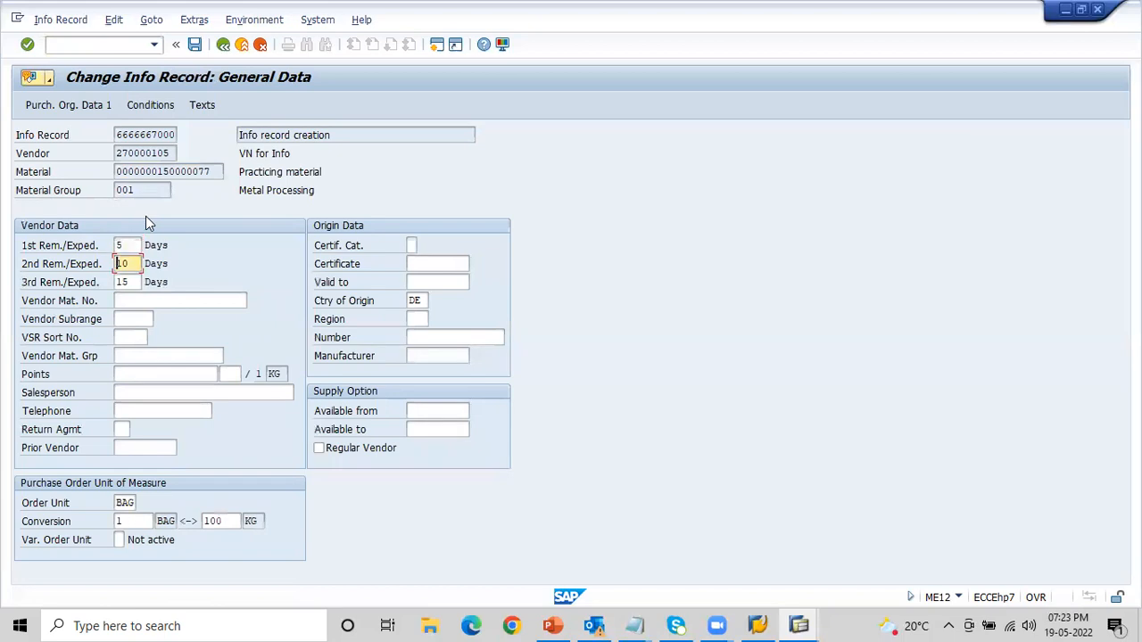
left_click(117, 503)
type("KG")
key("Tab")
key("Tab")
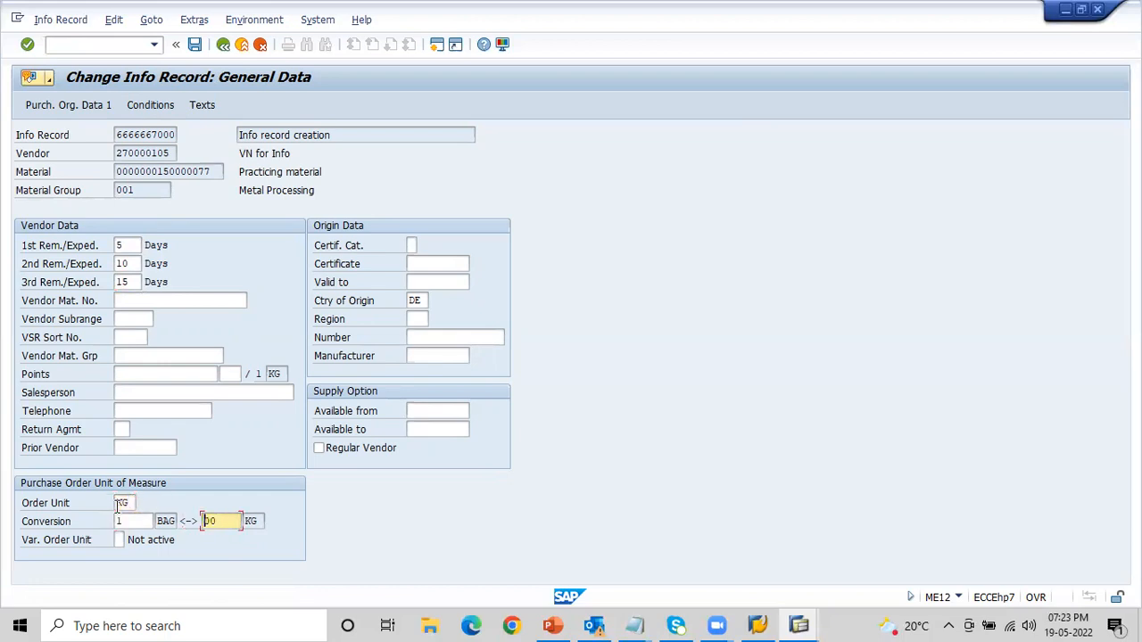
type("1")
key("Return")
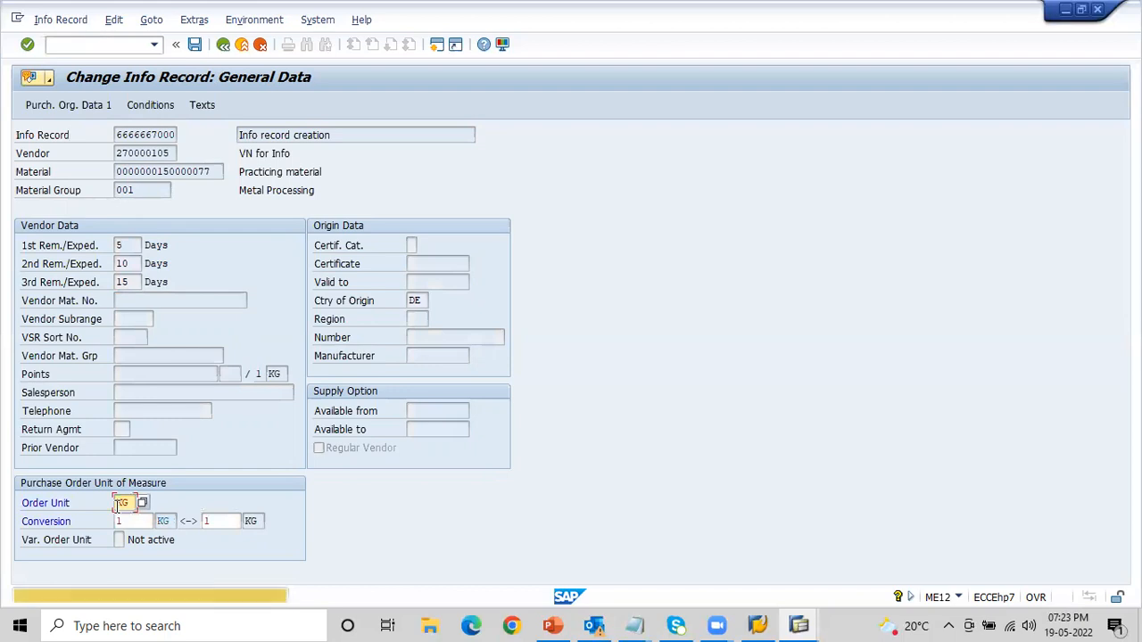
key("Return")
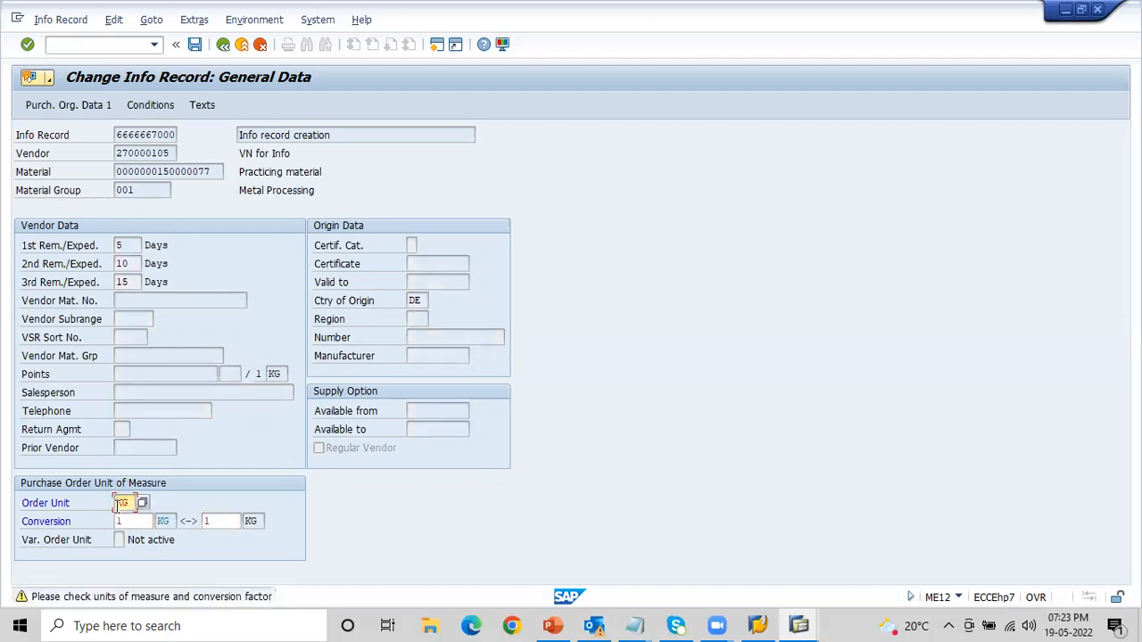
key("Return")
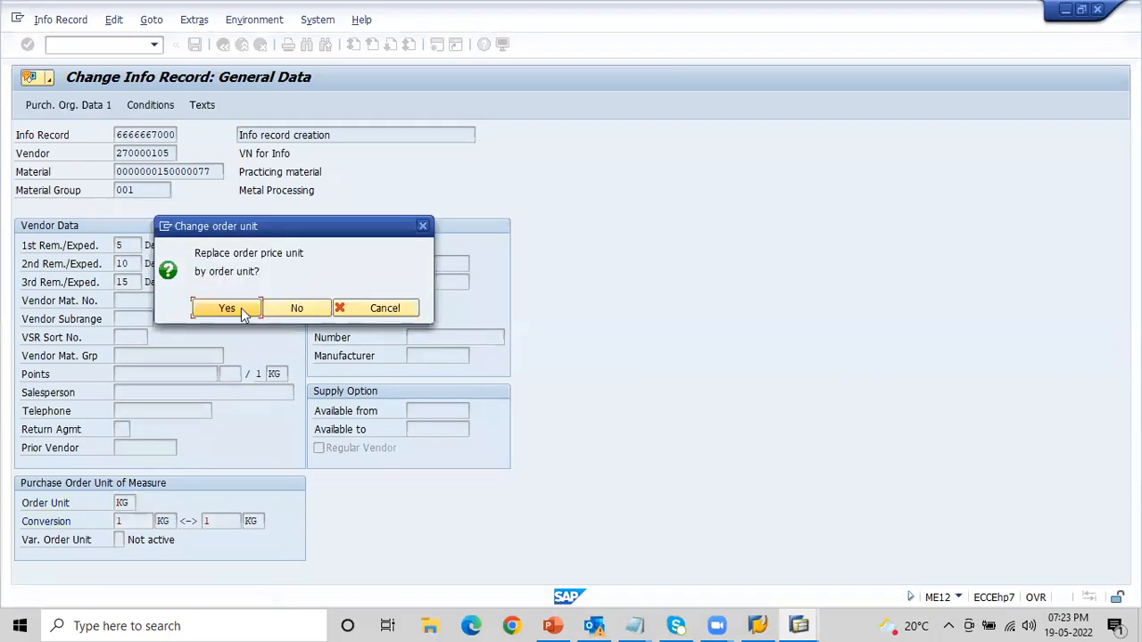
left_click(228, 309)
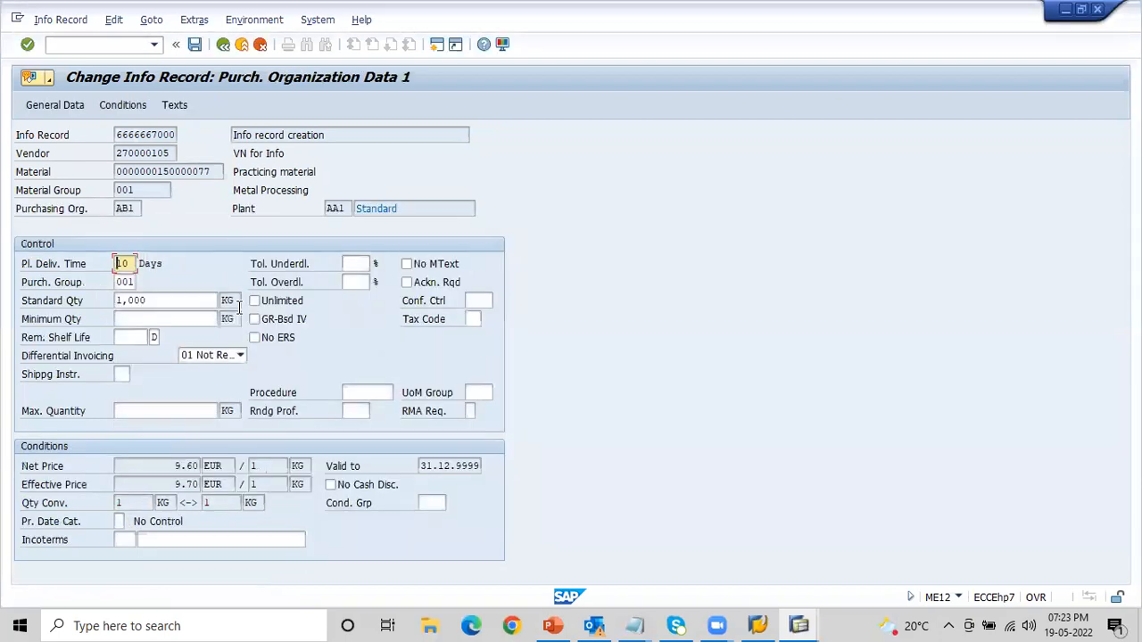
- Check the net price unit in the purchasing organization data and try to open the changed info record's conditions
left_click(274, 466)
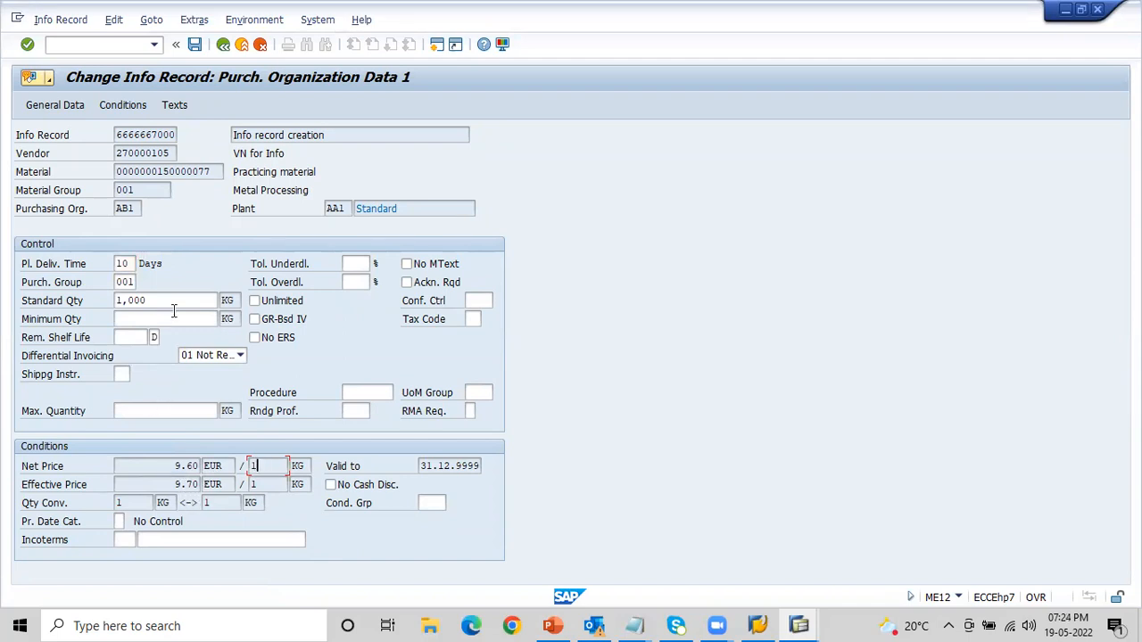
key("Return")
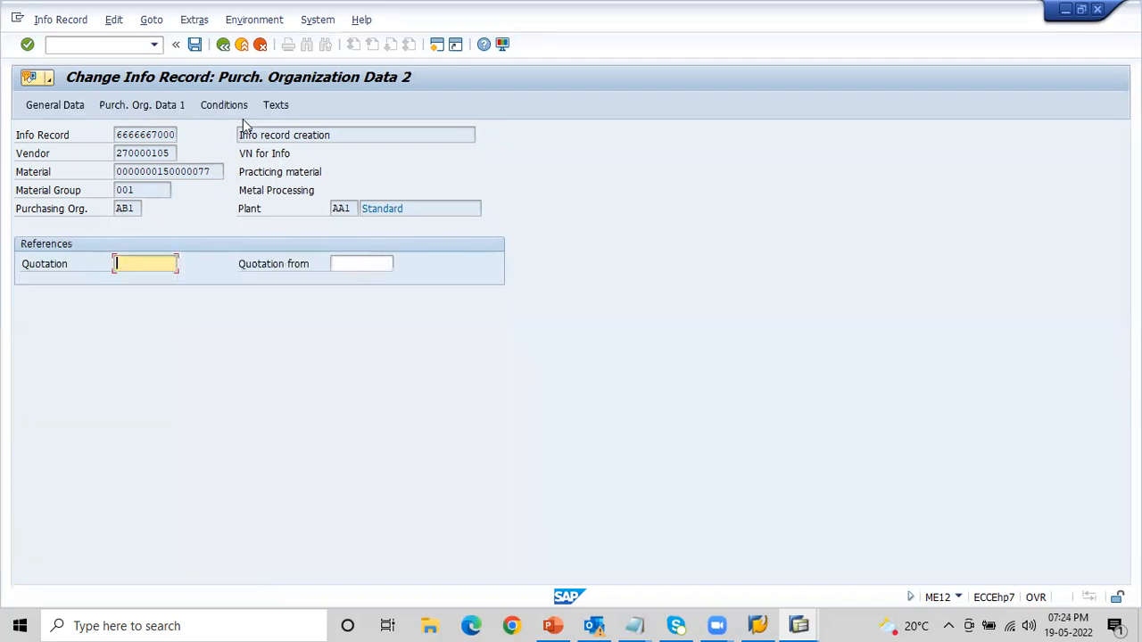
left_click(231, 107)
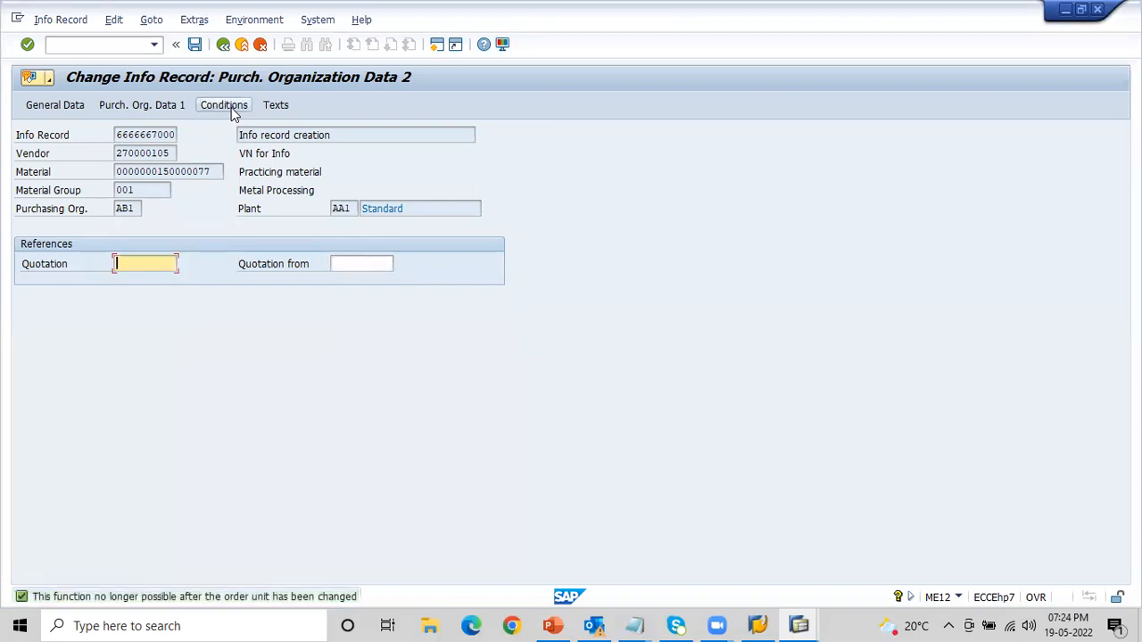
- Try again to open the changed info record's conditions and save the info record
left_click(232, 107)
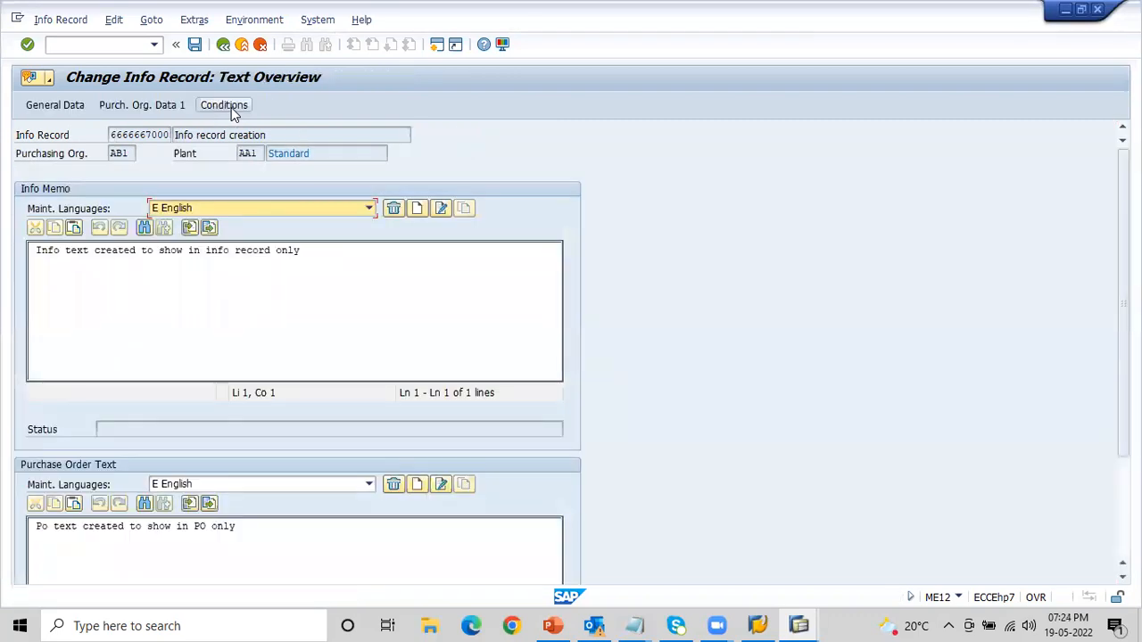
left_click(228, 106)
left_click(228, 105)
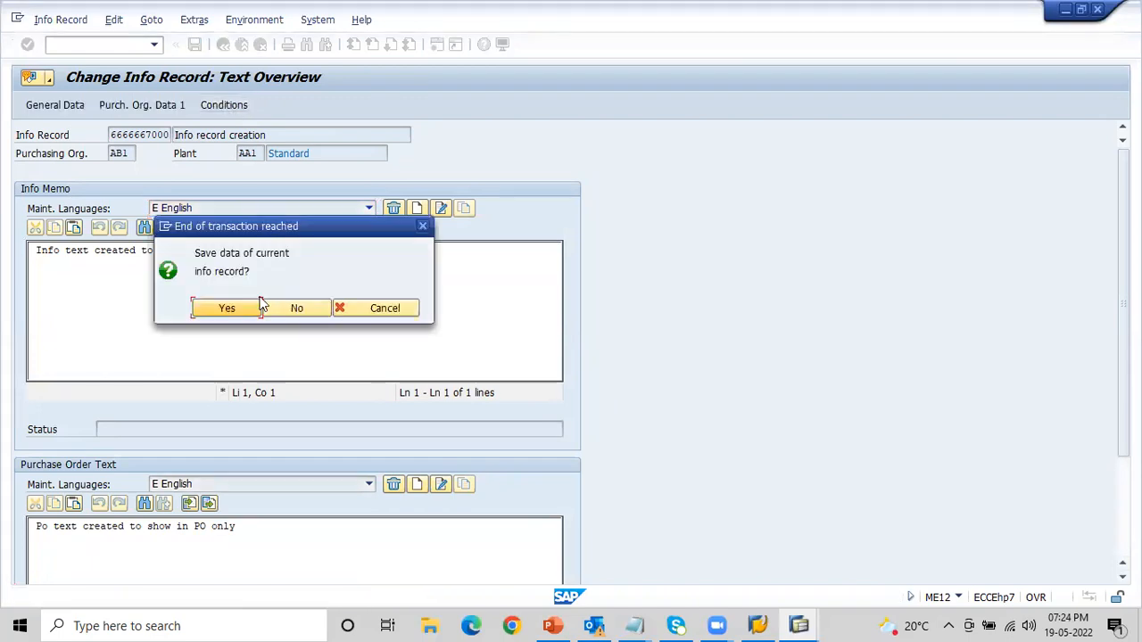
left_click(227, 308)
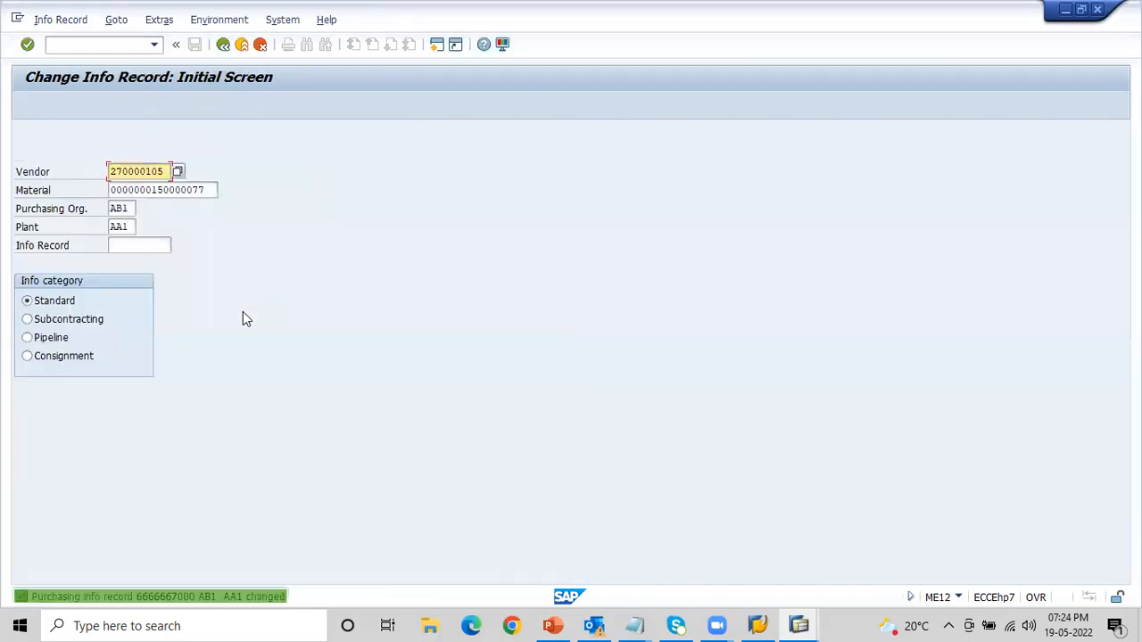
- Display the info record in transaction ME13 and review its general data and both purchasing organization data screens
left_click(70, 43)
type("/")
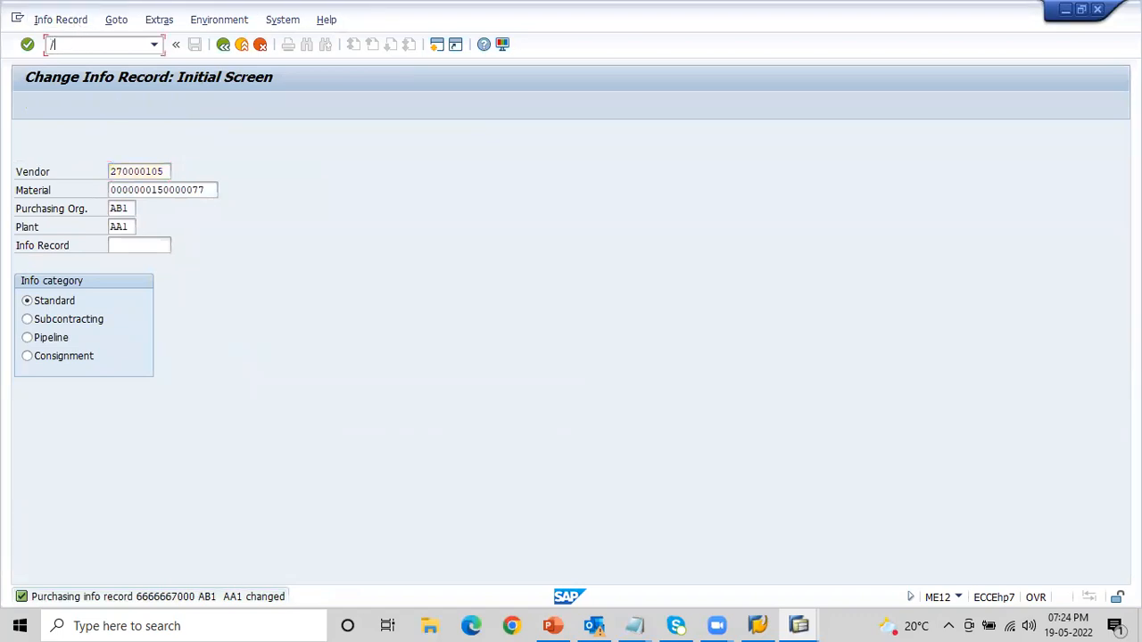
type("nME13")
key("Return")
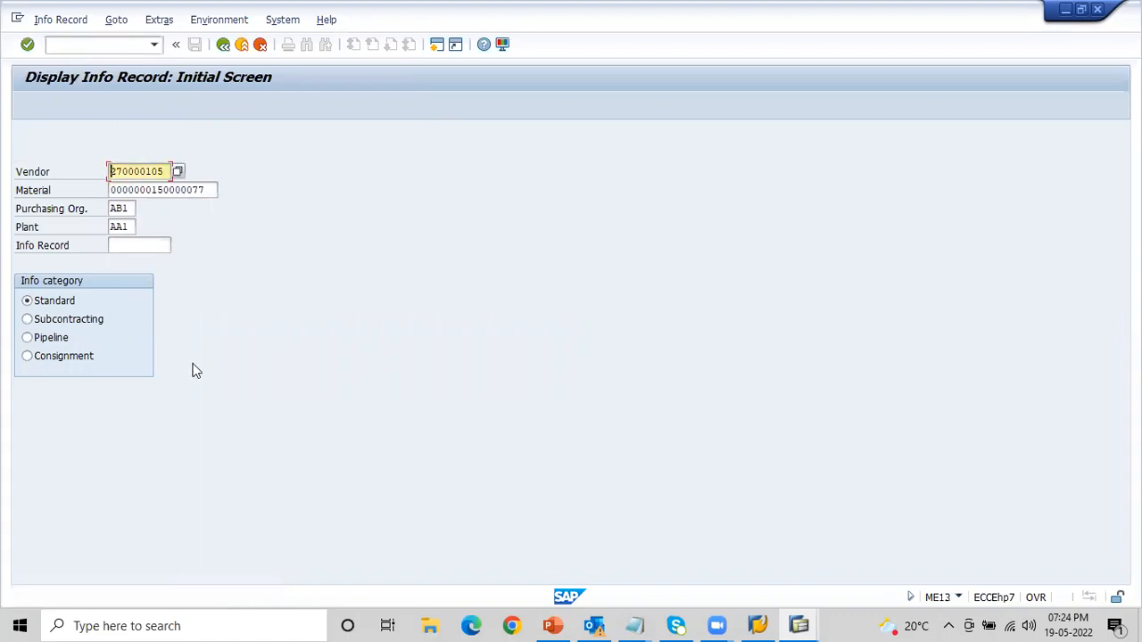
left_click(136, 81)
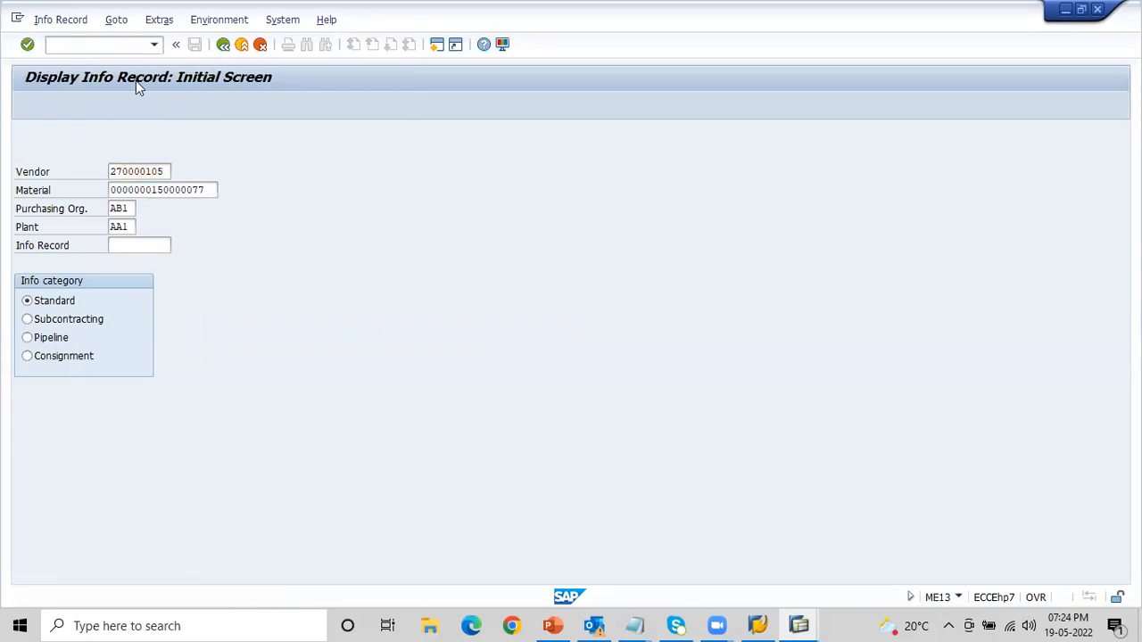
key("Return")
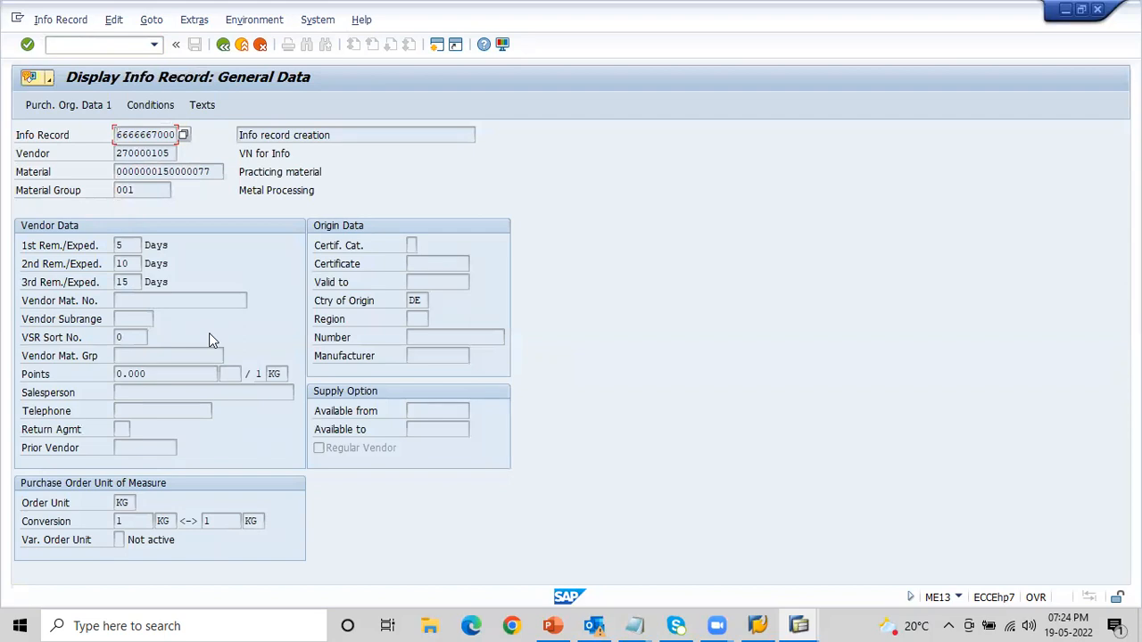
key("Return")
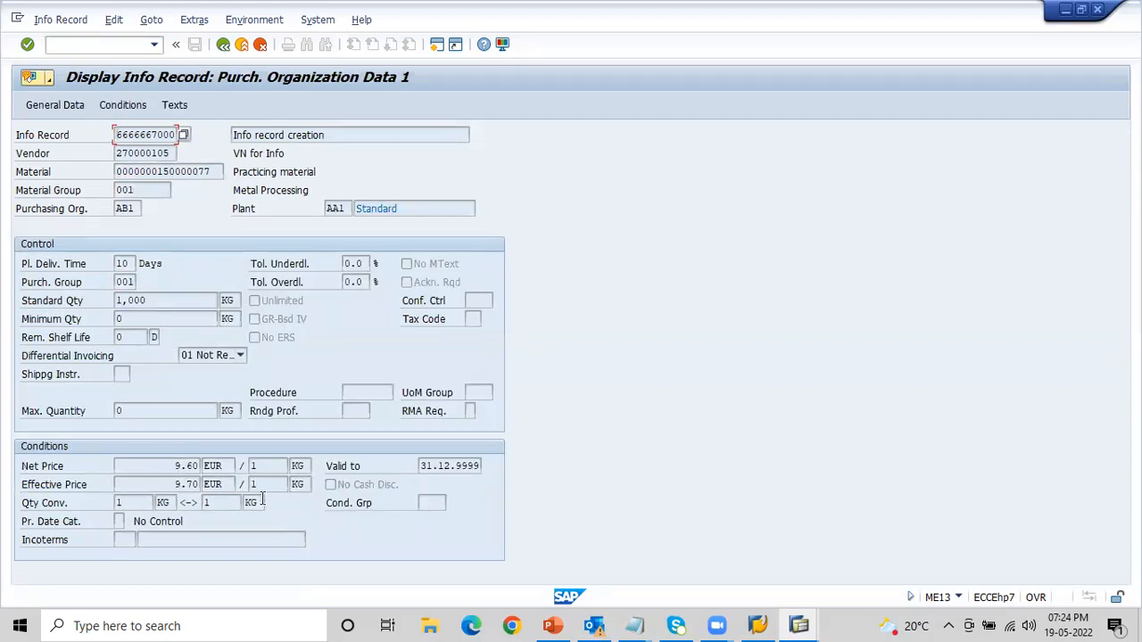
key("Return")
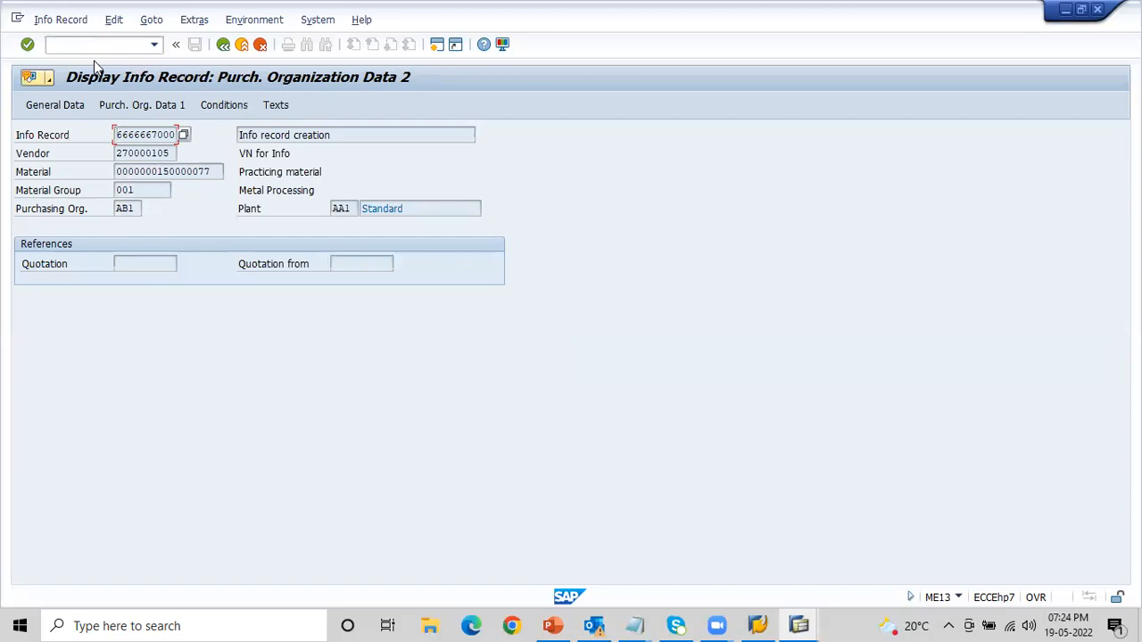
- Open purchase order creation with transaction ME21N in a new session
left_click(71, 46)
type("/")
type("oME21N")
key("Return")
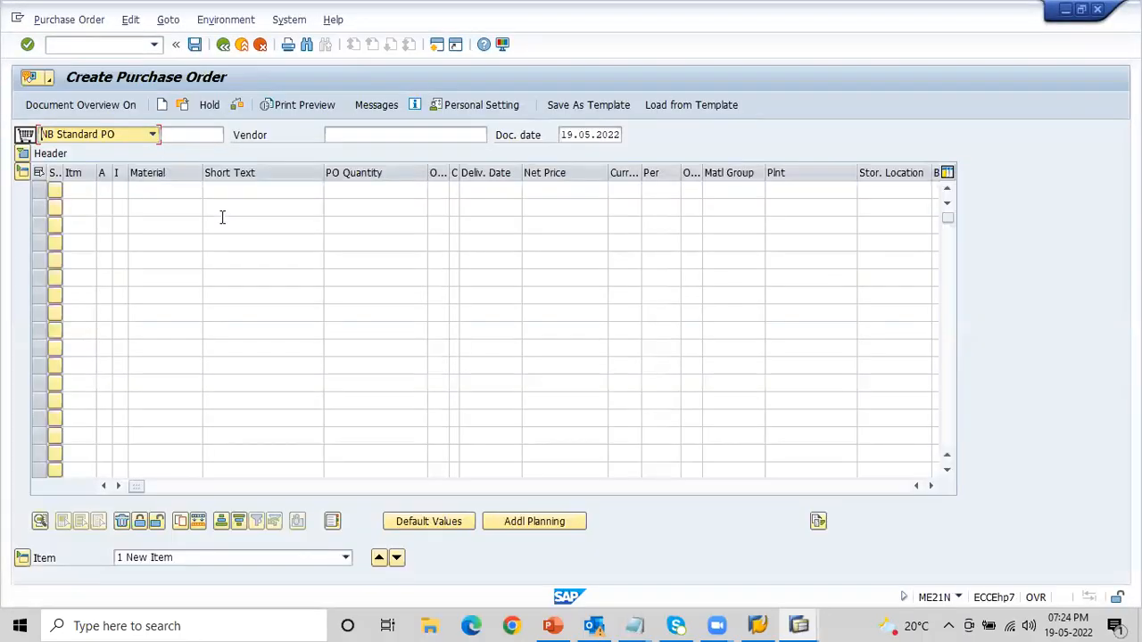
- Copy the info record vendor's number from the Notepad notes into the purchase order's vendor field
left_click(352, 134)
key("alt+Tab")
key("alt+Tab")
key("alt+Tab")
key("alt+Tab")
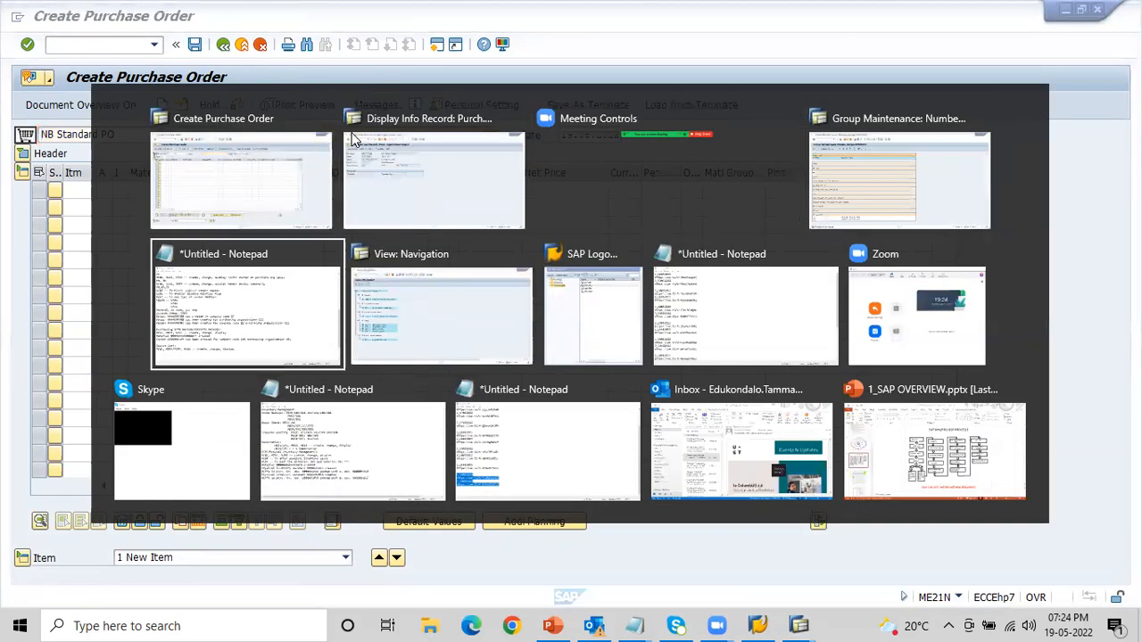
key("alt+Tab")
key("alt+Tab")
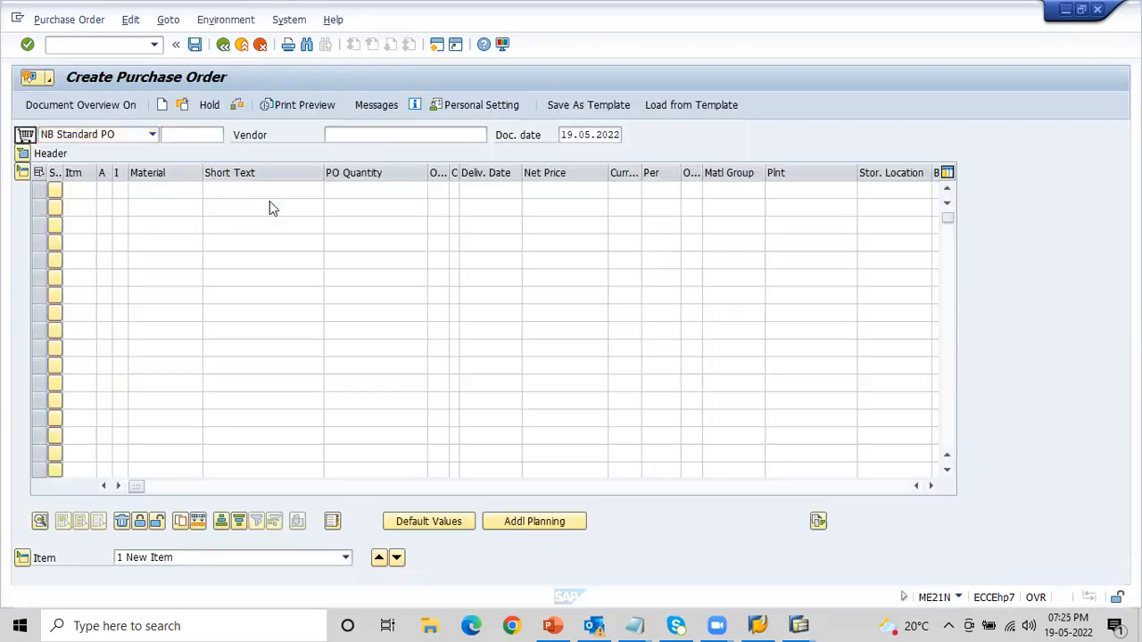
key("alt+Tab")
key("alt+Tab")
key("alt+Tab")
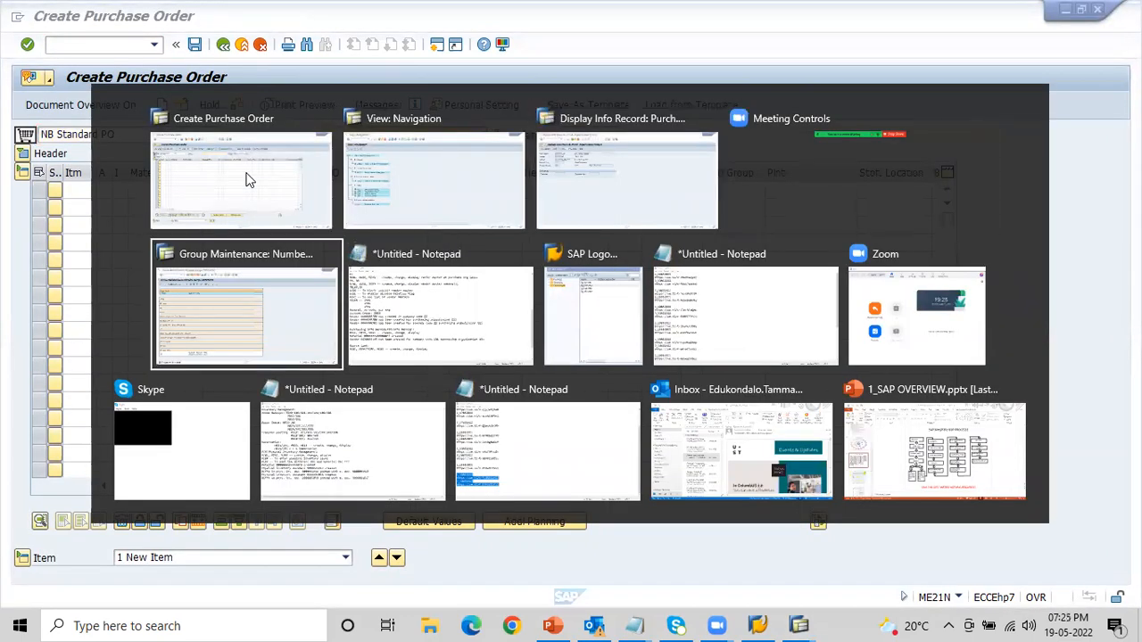
key("alt+Tab")
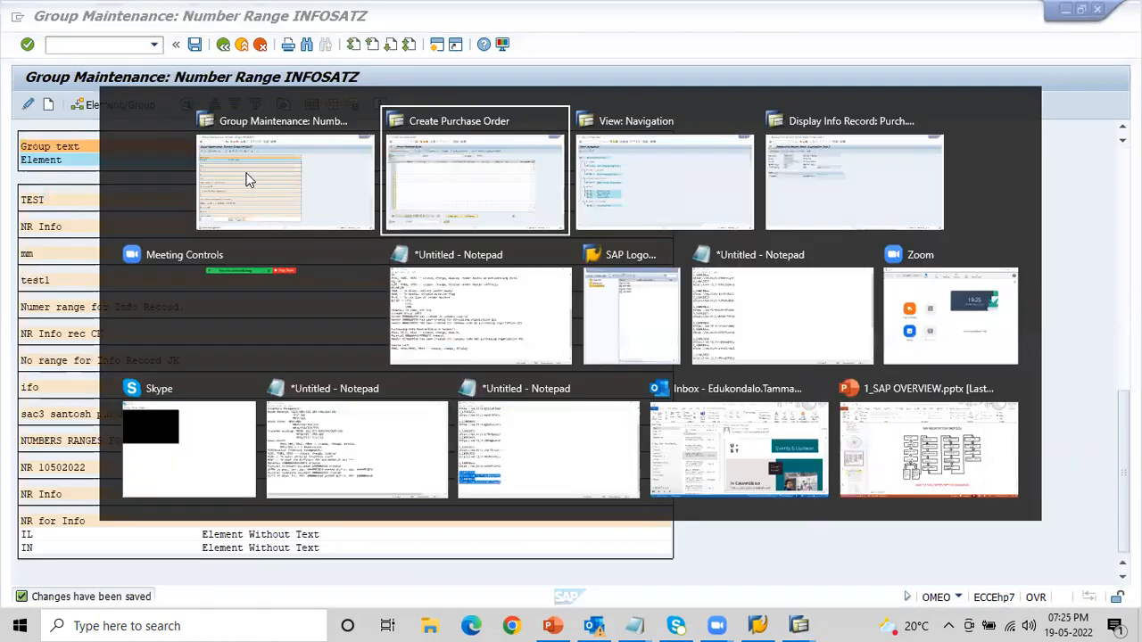
key("alt+Tab")
key("alt+Tab")
key("alt+Tab")
key("alt+Tab")
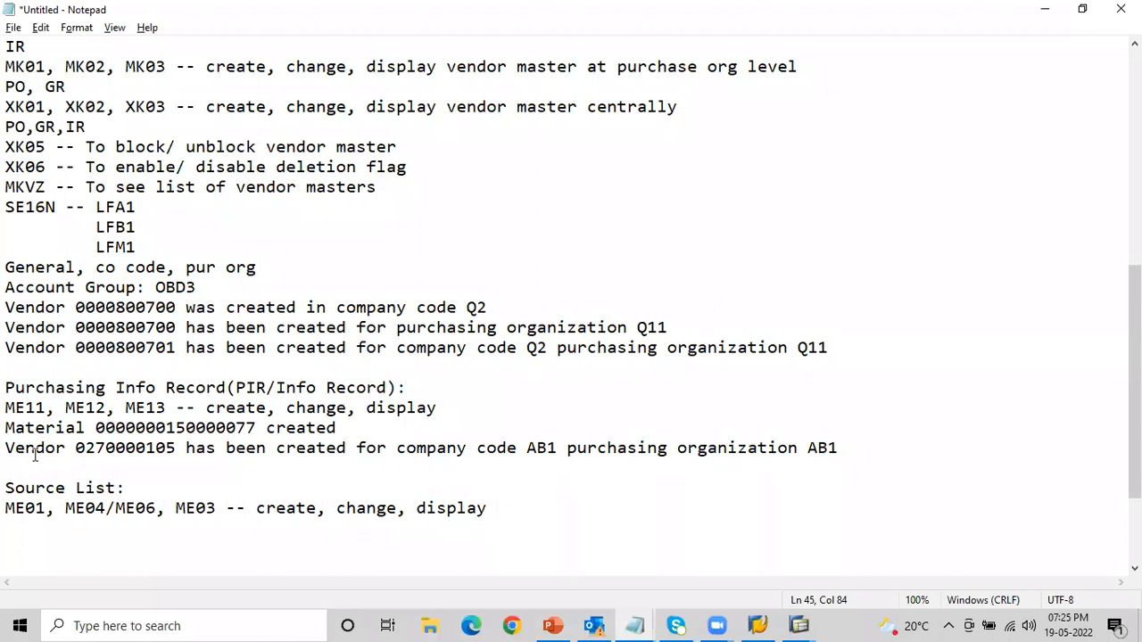
left_click_drag(77, 448, 178, 448)
key("ctrl+c")
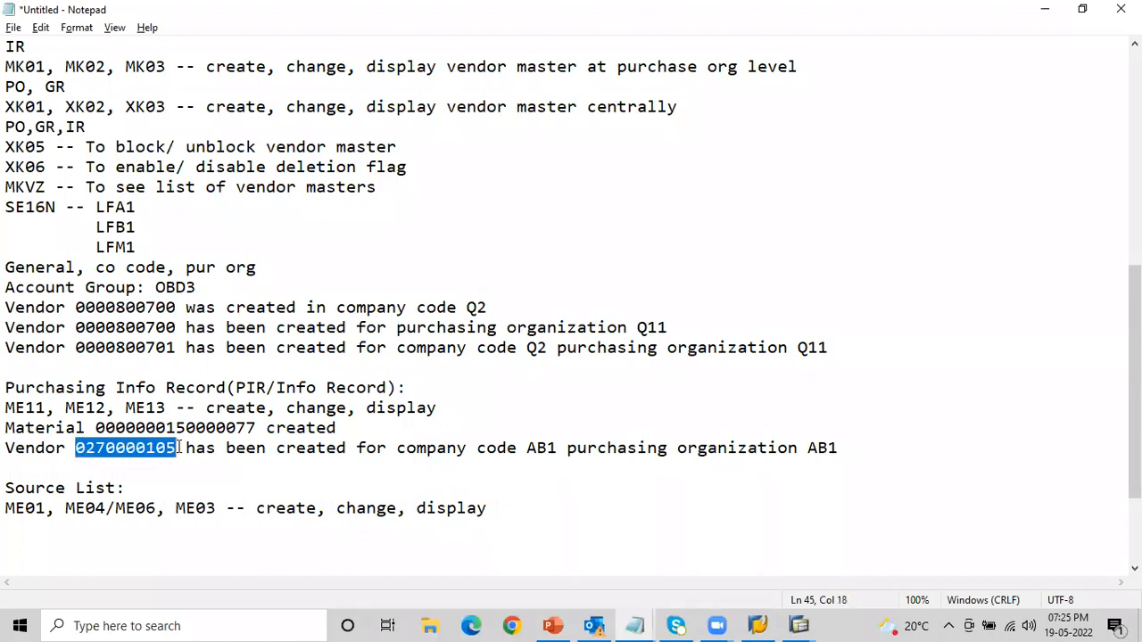
key("alt+Tab")
key("alt+Tab")
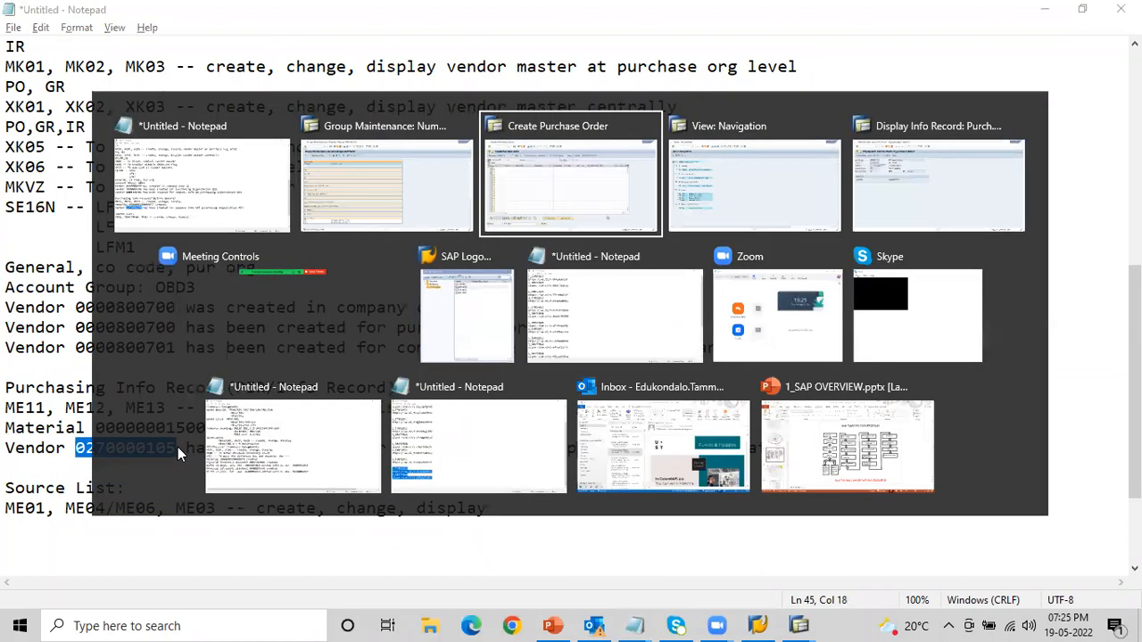
key("ctrl+v")
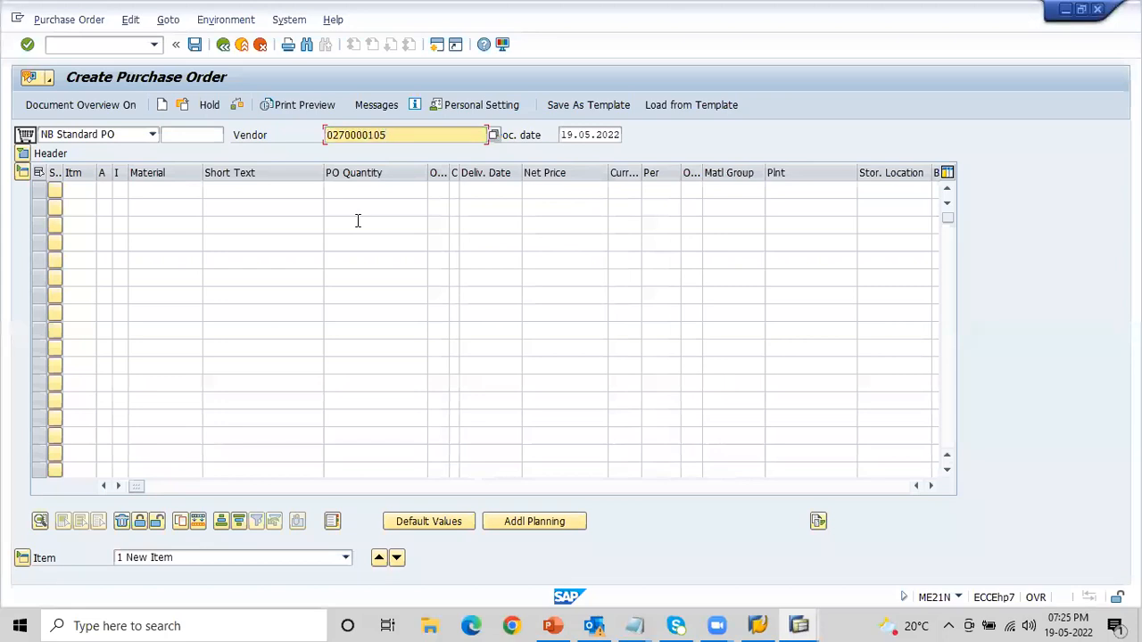
- Fill the purchase order's organizational data with purchasing organization AB1, purchasing group 001 and company code AB1
key("Return")
type("AB1")
key("Tab")
type("001")
key("Tab")
type("AB1")
key("Return")
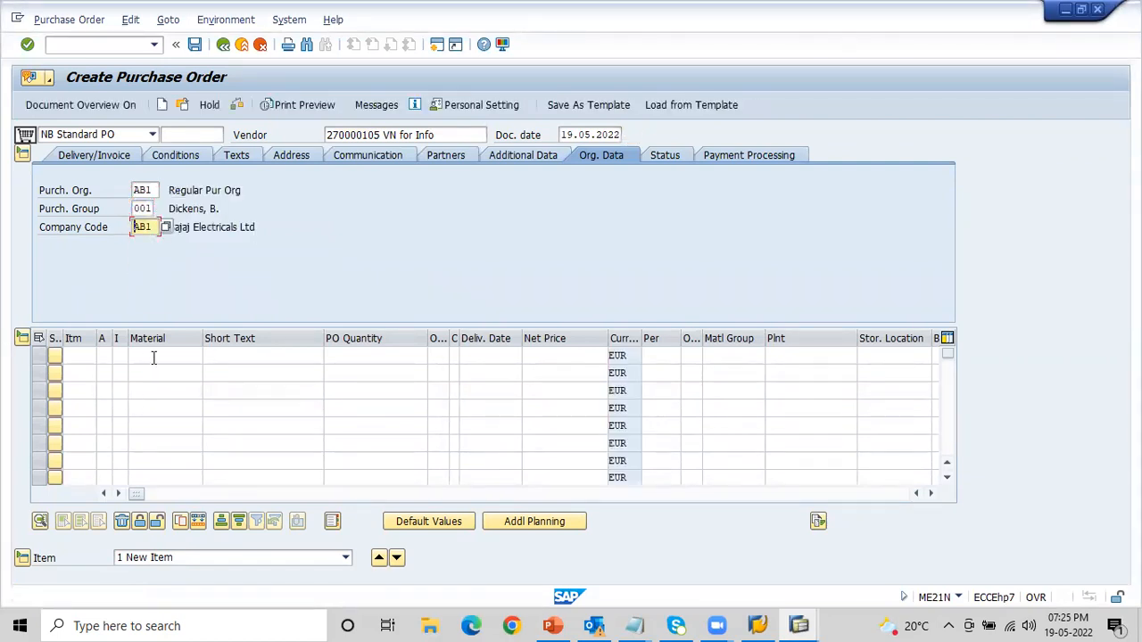
left_click(153, 357)
key("alt+Tab")
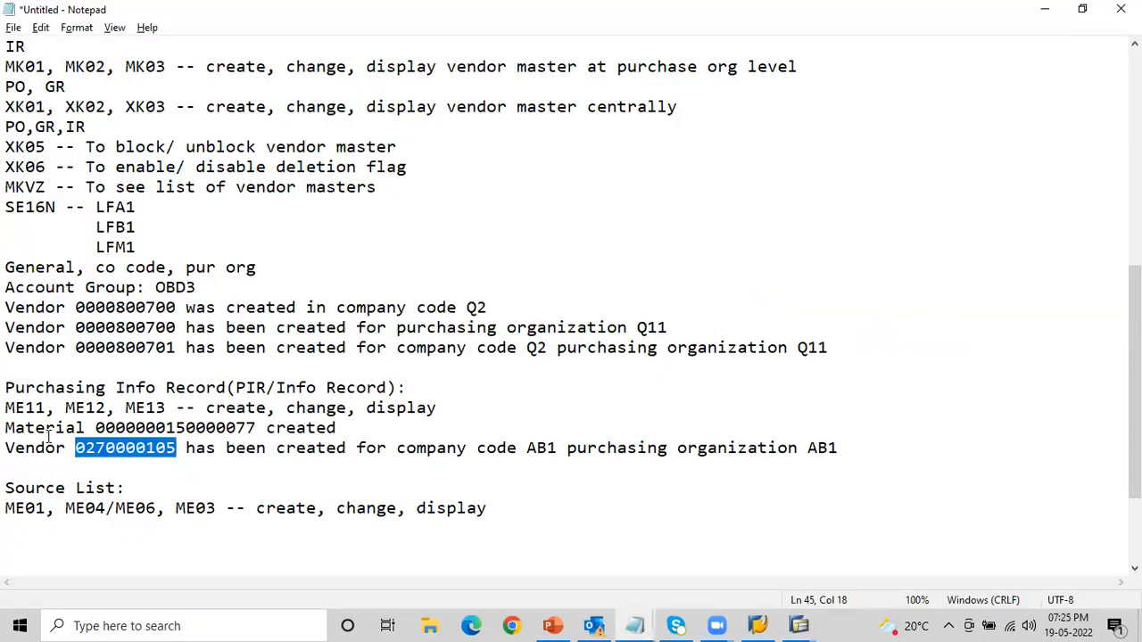
left_click_drag(97, 428, 257, 428)
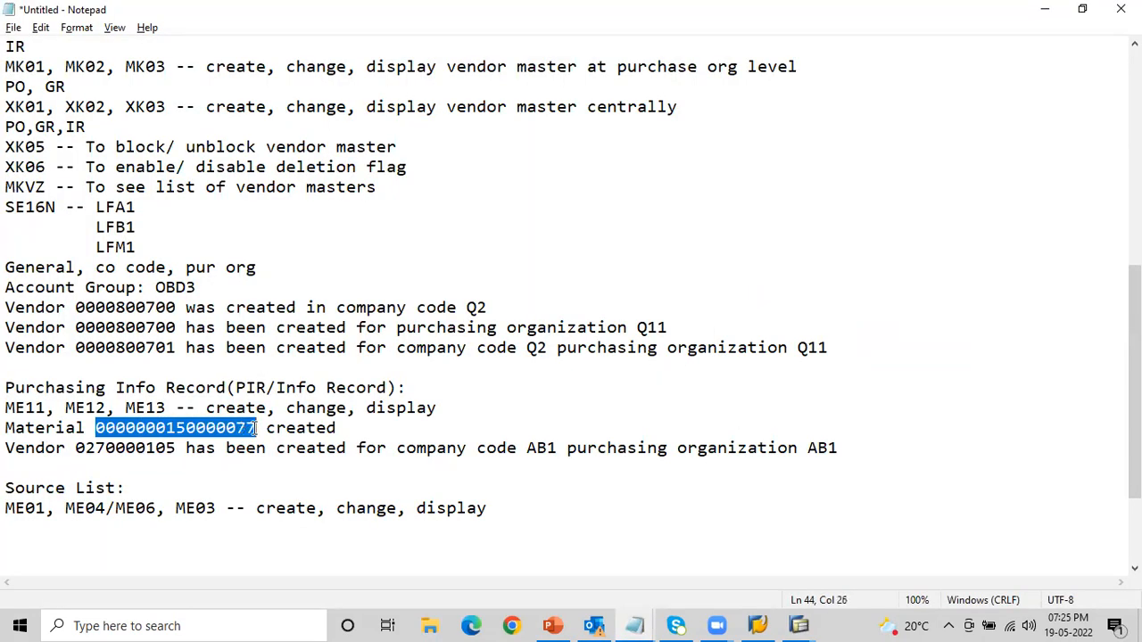
key("ctrl+c")
key("alt+Tab")
key("ctrl+v")
key("Tab")
- Complete the item with delivery date 31.05.2022, plant AA1 and storage location 0001, and let the system check the entries
key("Tab")
type("10")
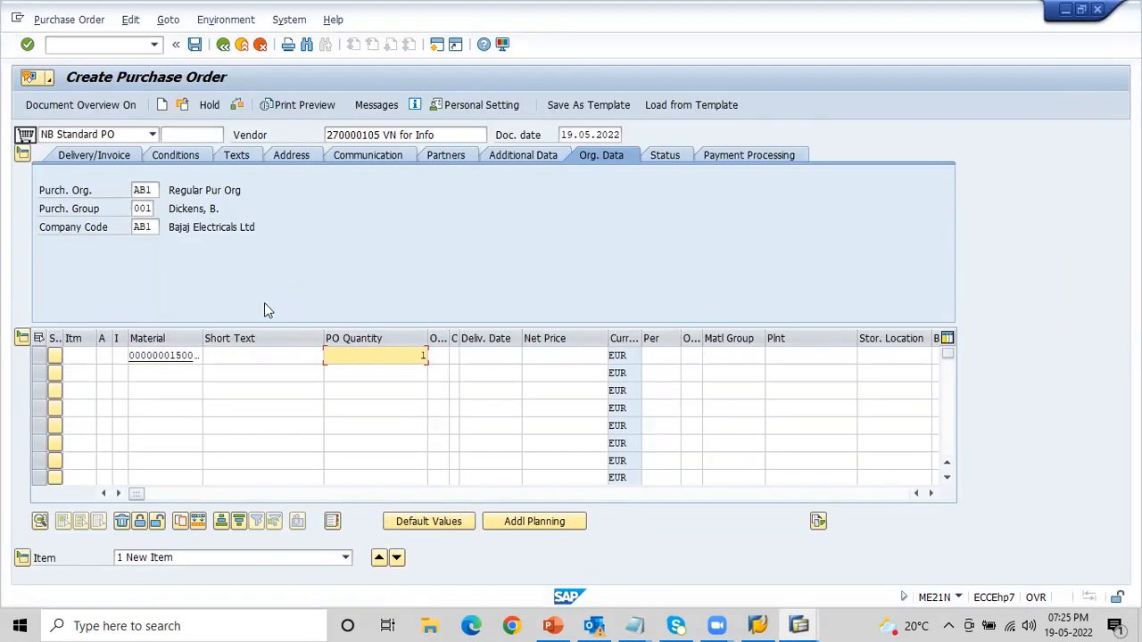
key("Tab")
key("Tab")
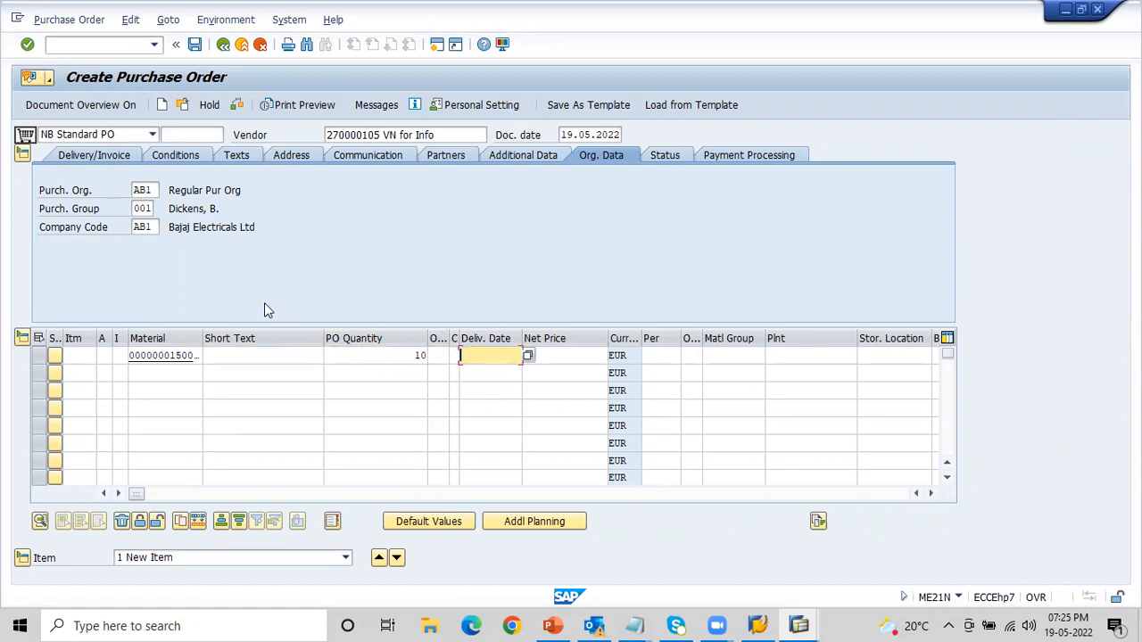
key("Down")
key("Tab")
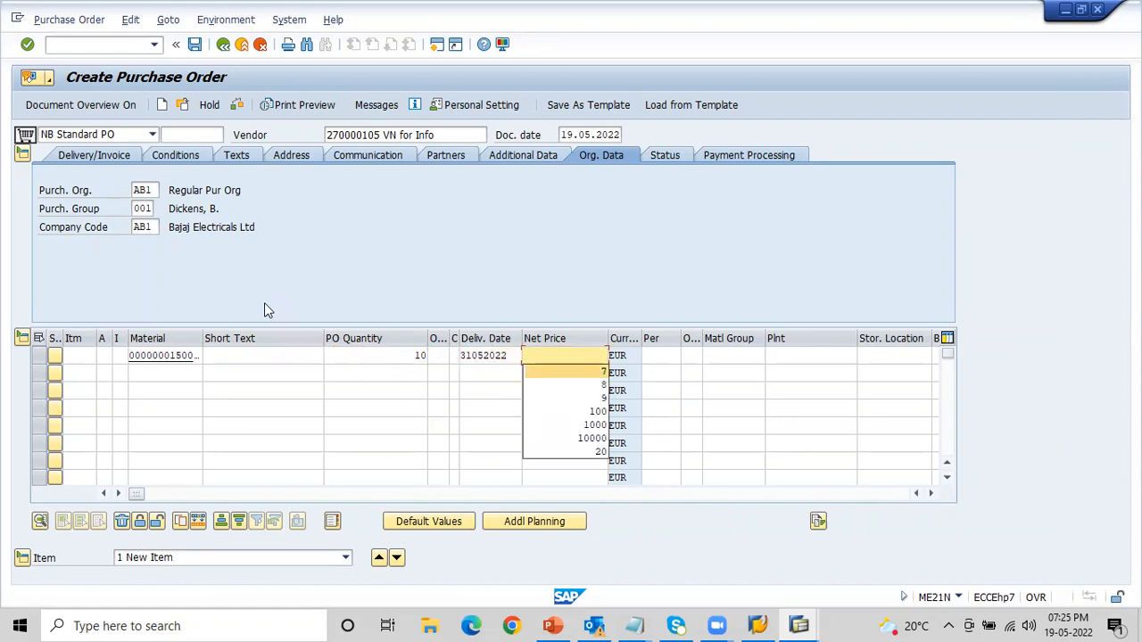
key("Tab")
key("Tab")
key("Tab")
key("Tab")
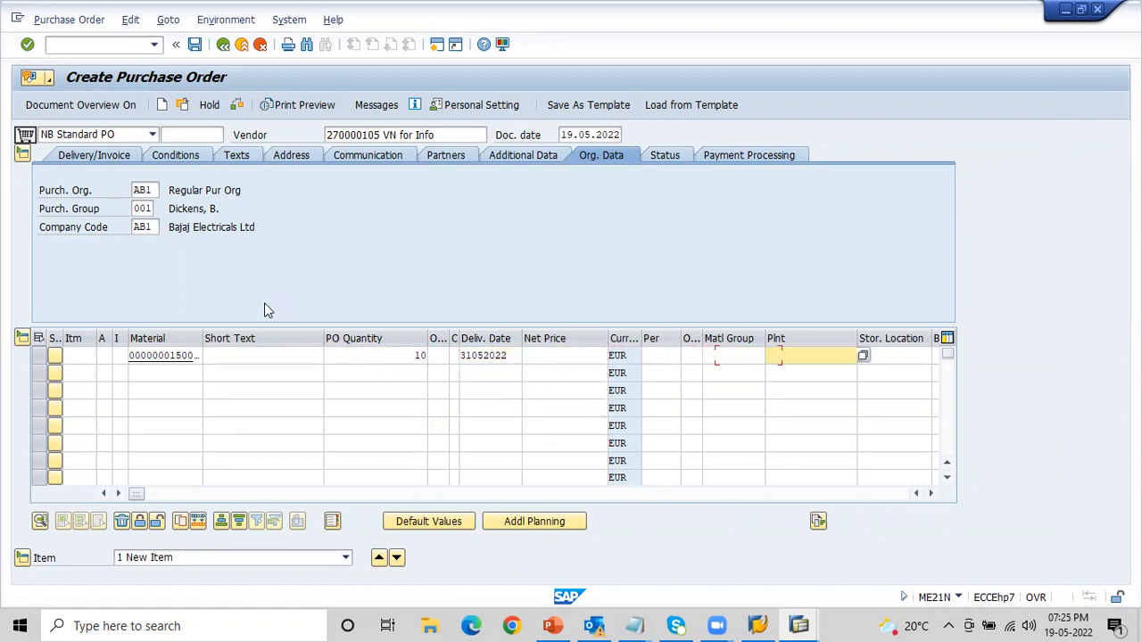
key("Down")
type("AA1")
key("Tab")
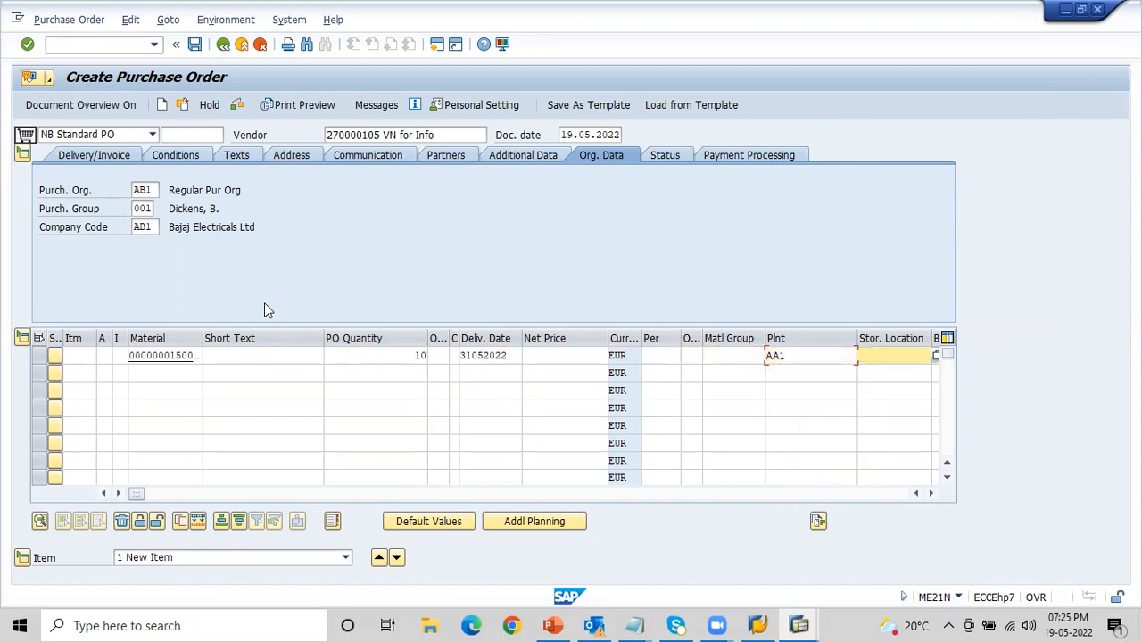
type("0001")
key("Return")
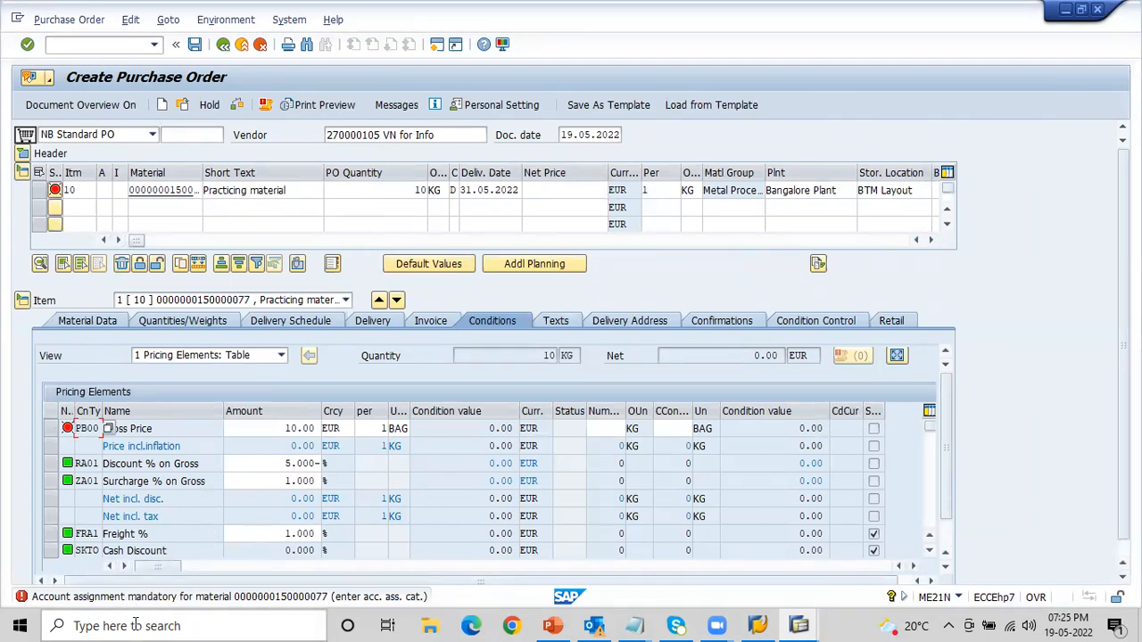
- Read the long text of the account assignment error for the material
double_click(204, 597)
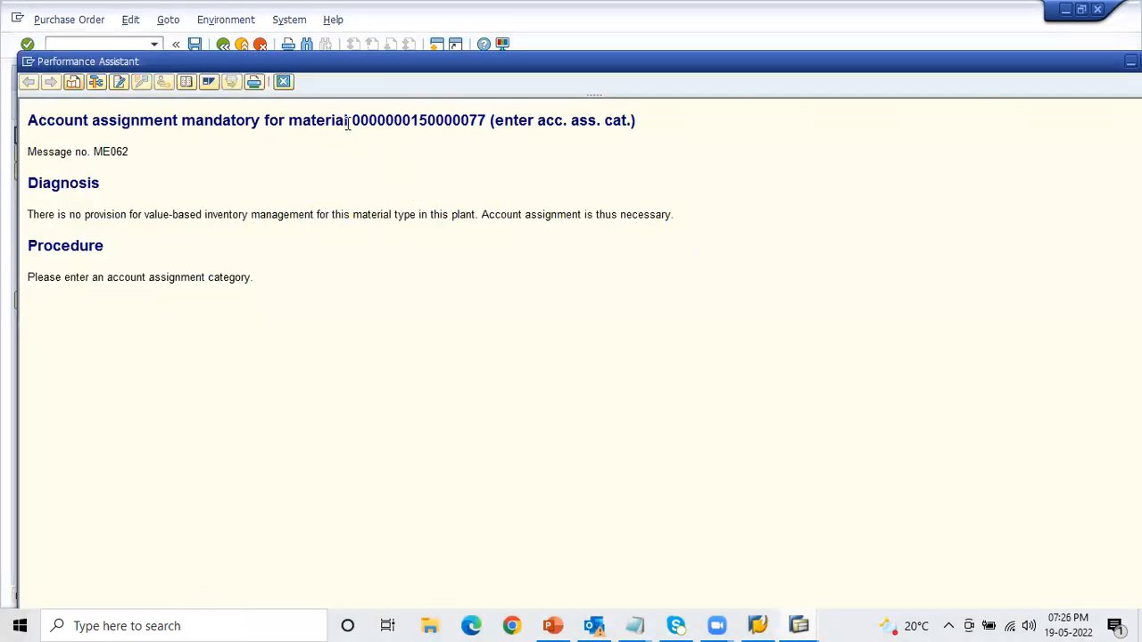
left_click_drag(352, 121, 488, 125)
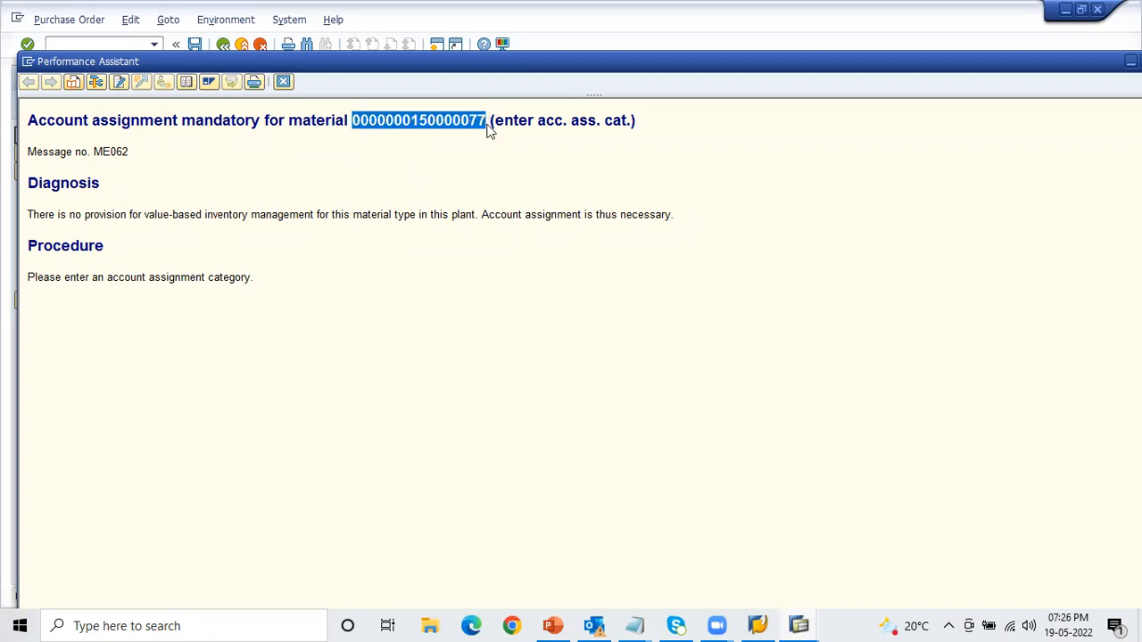
left_click(480, 130)
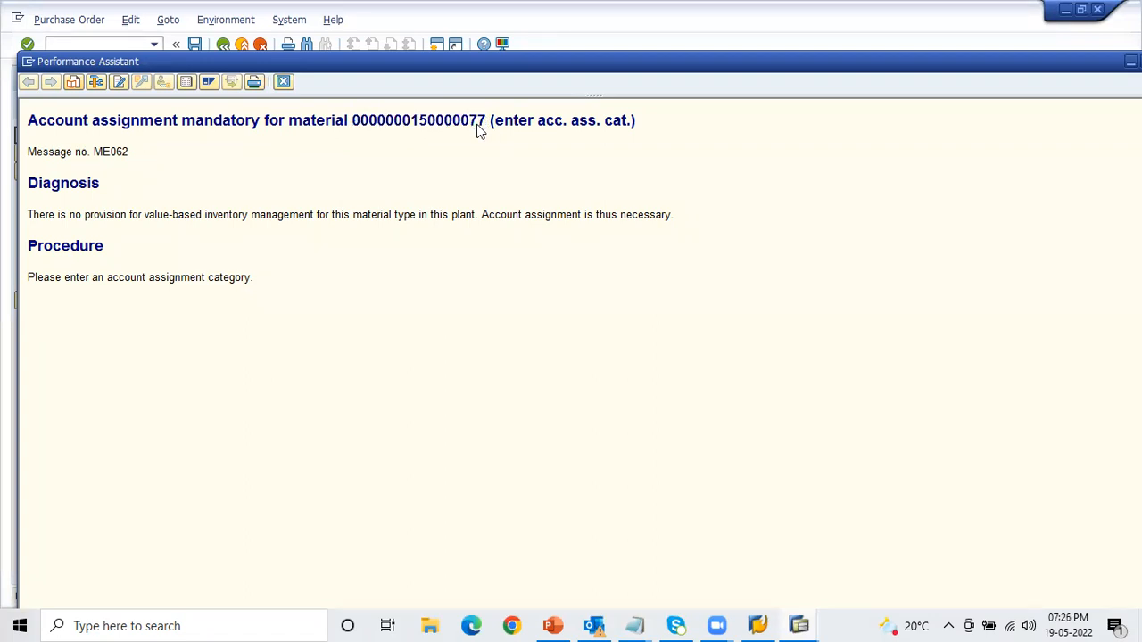
- Switch to the number range session and start transaction OMS2 for the material types there
key("alt+Tab")
key("alt+Tab")
key("alt+Tab")
left_click(119, 45)
type("/nOMS2")
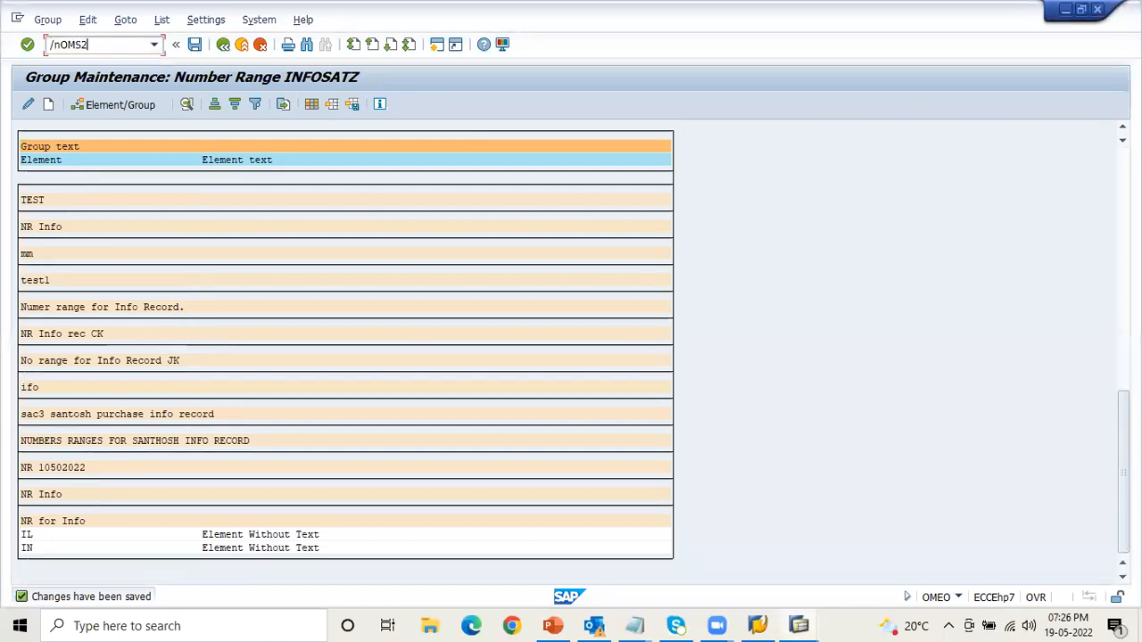
key("Return")
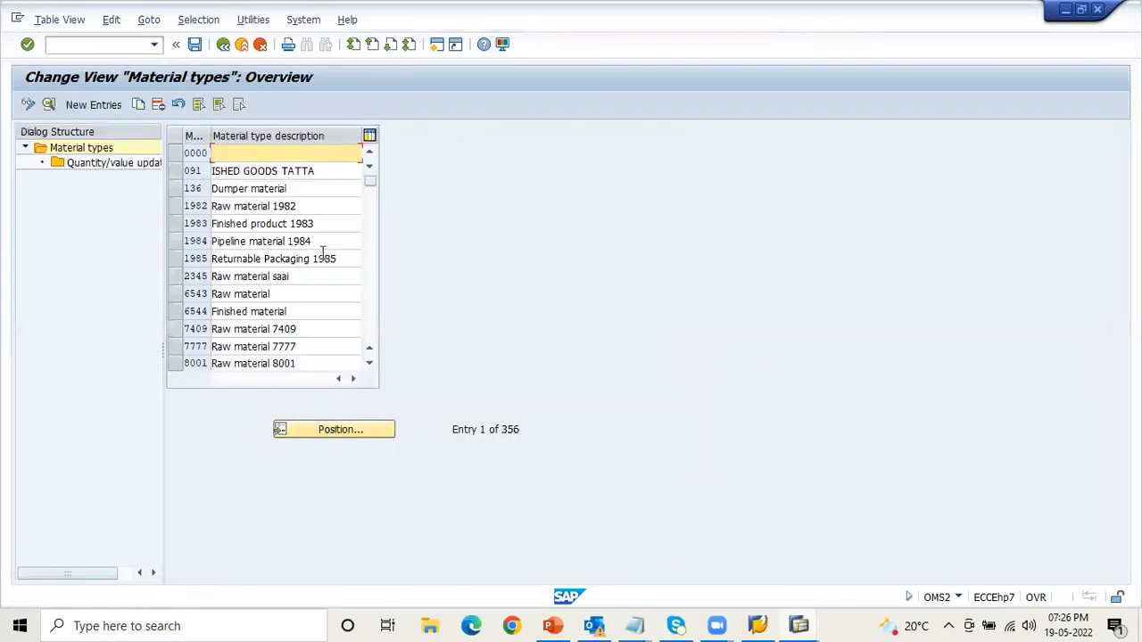
- Locate material type ROH in the list and open its quantity/value updating settings
left_click(331, 428)
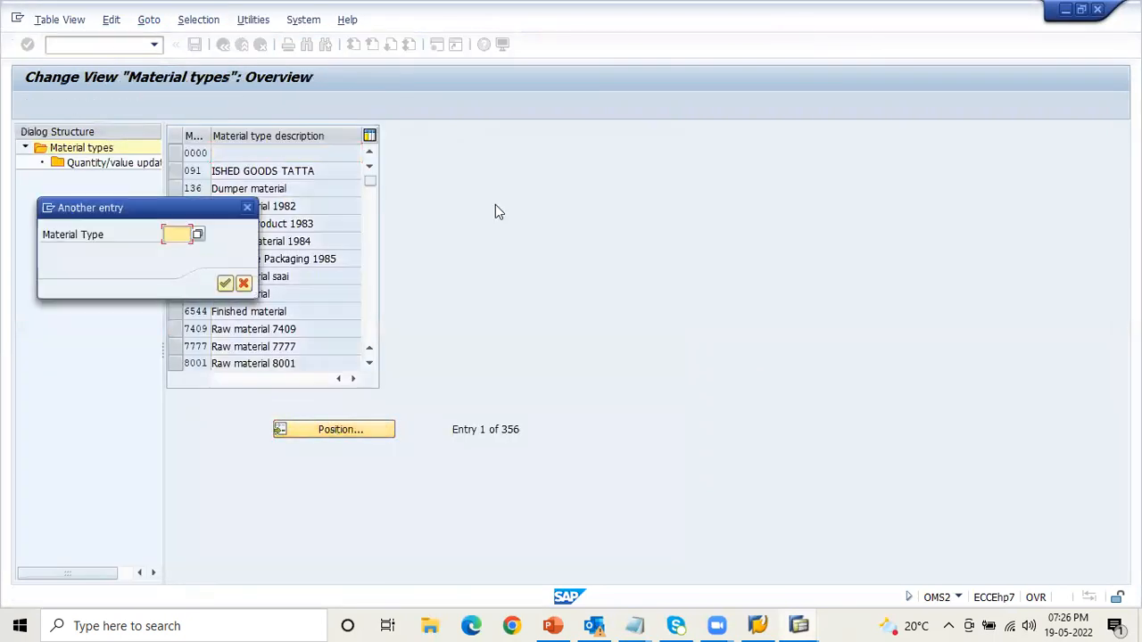
type("ROH")
key("Return")
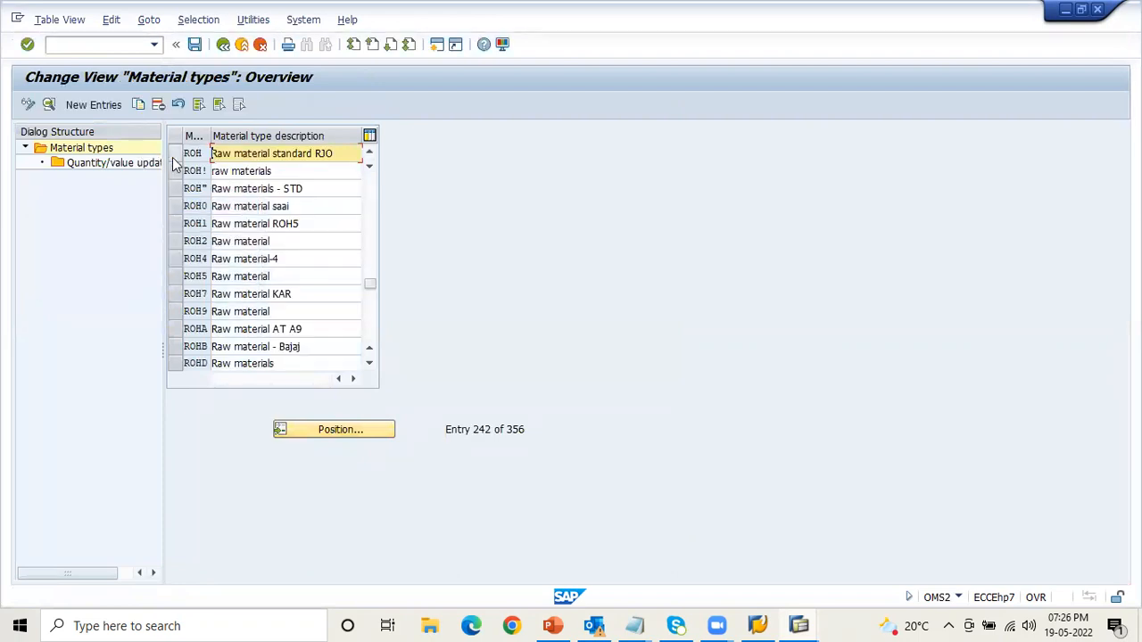
left_click(174, 155)
double_click(81, 164)
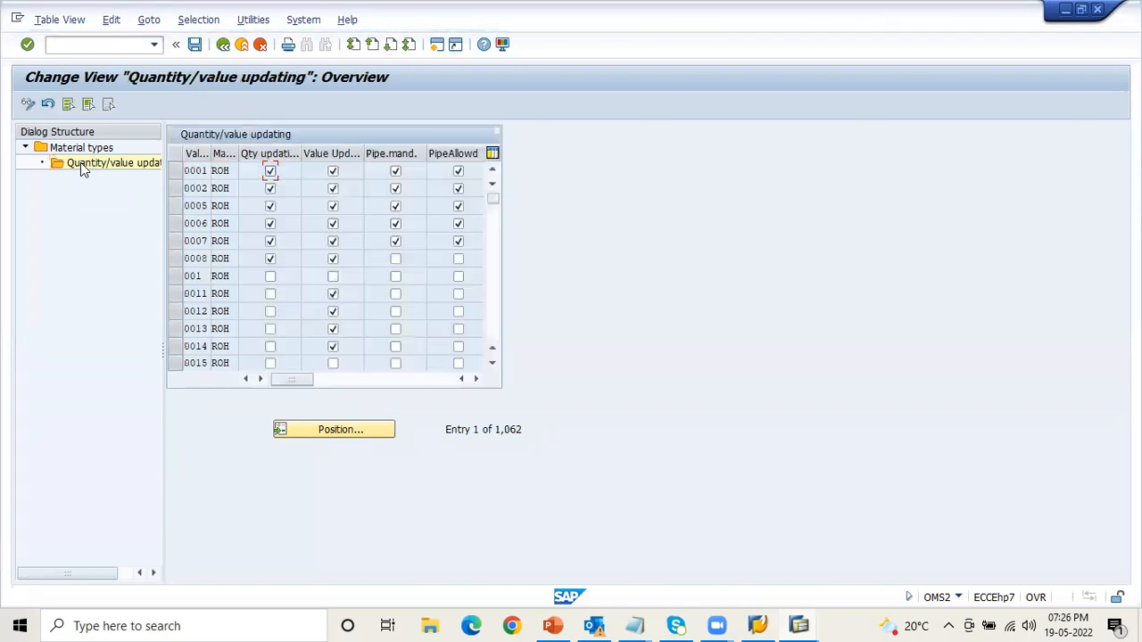
- Position the quantity/value updating list at valuation area AA1 with material type ROH
left_click(321, 430)
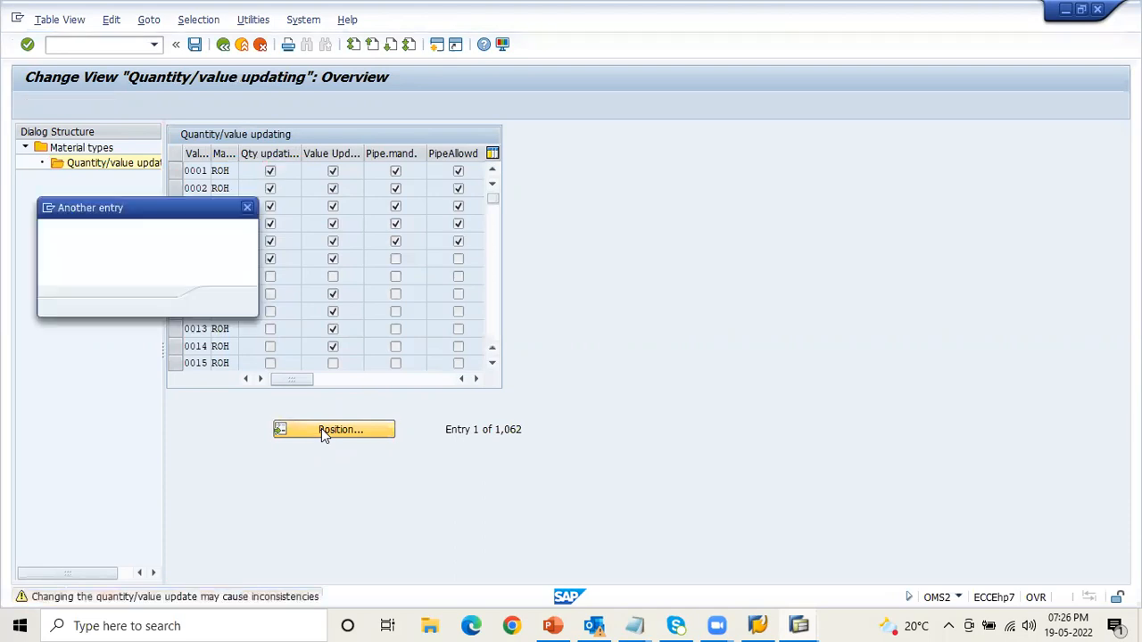
type("AA1")
key("Tab")
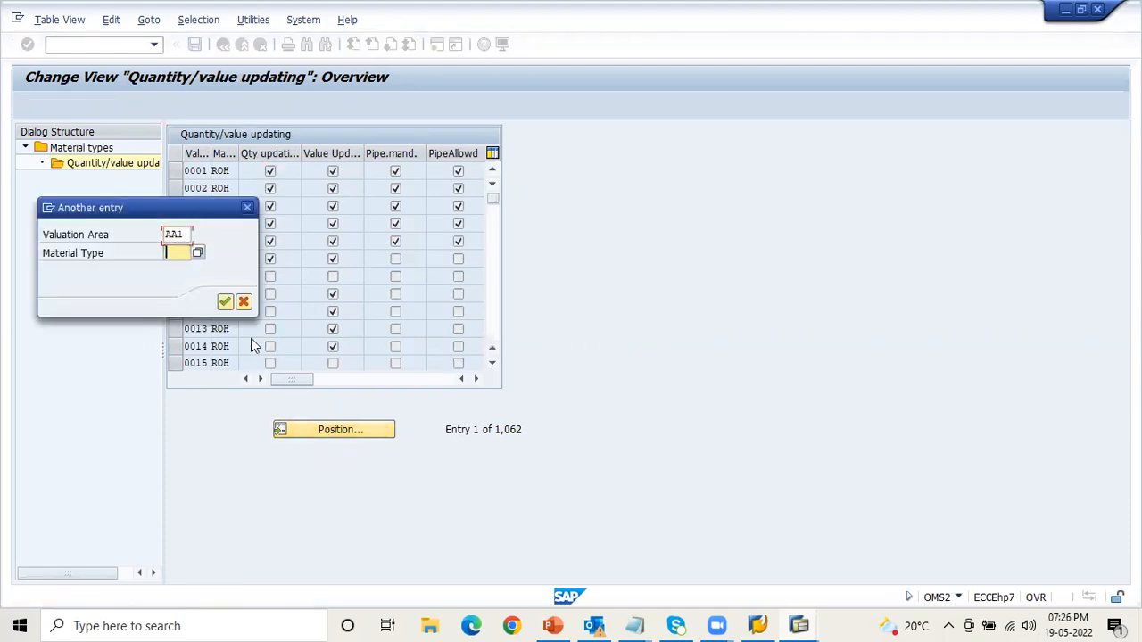
type("ROH")
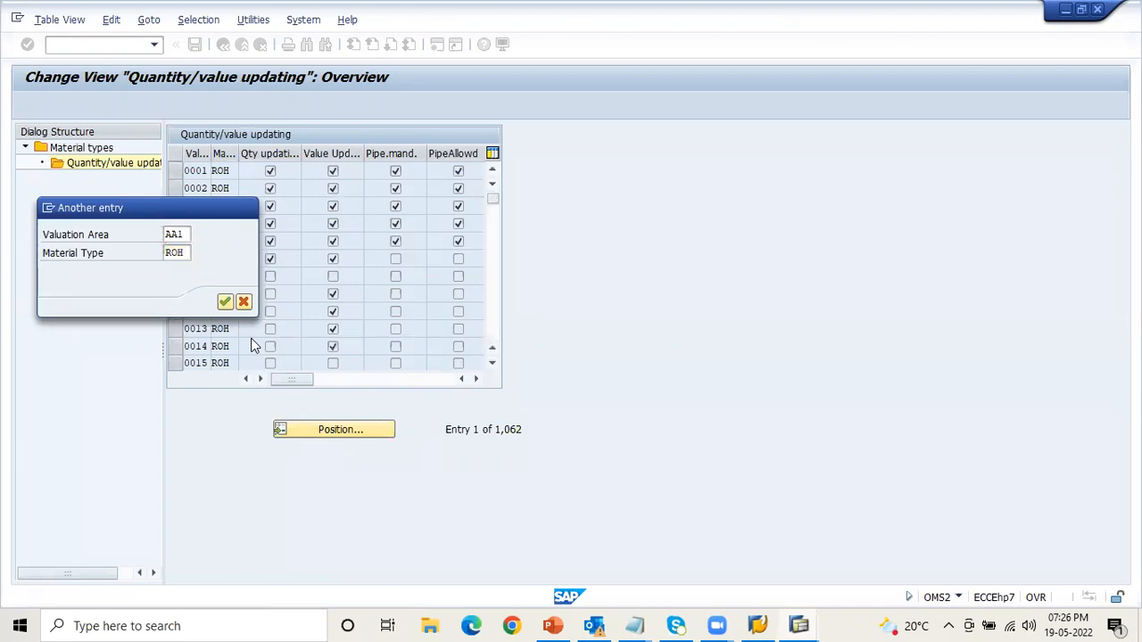
key("Return")
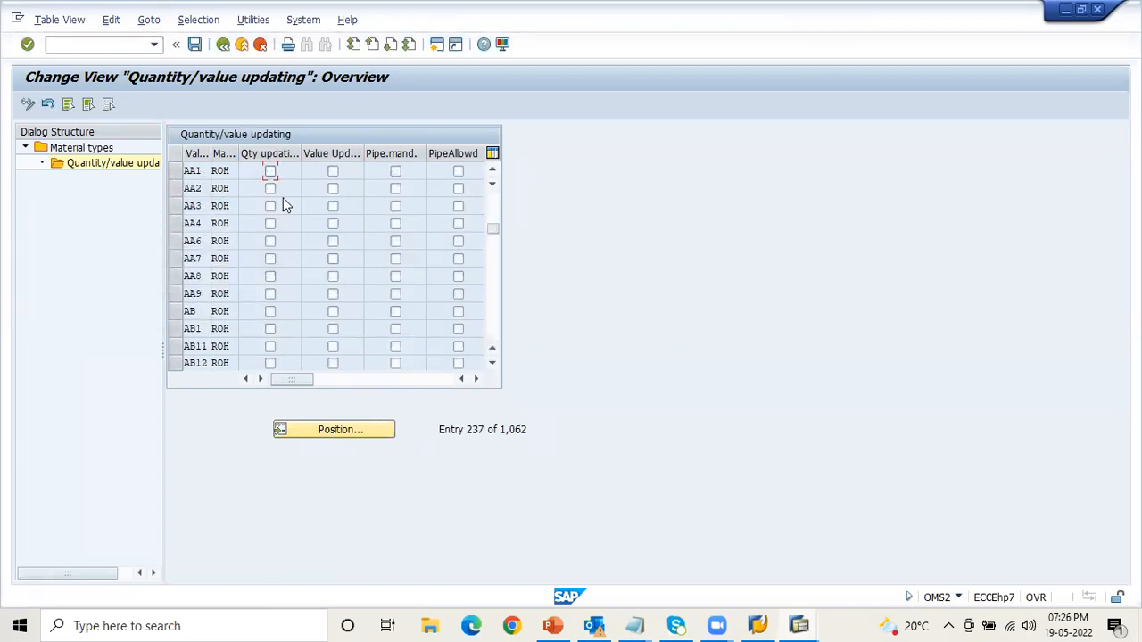
- Activate quantity updating and value updating for AA1 with ROH, and save the change in customizing request EH7K902991
left_click(271, 172)
left_click(332, 171)
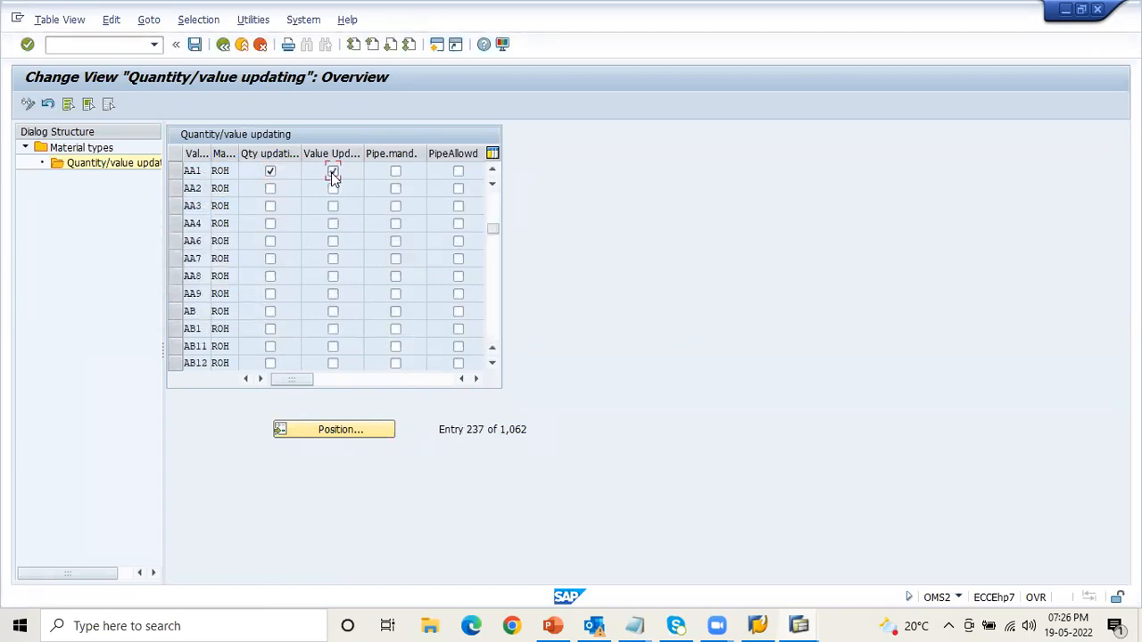
left_click(195, 45)
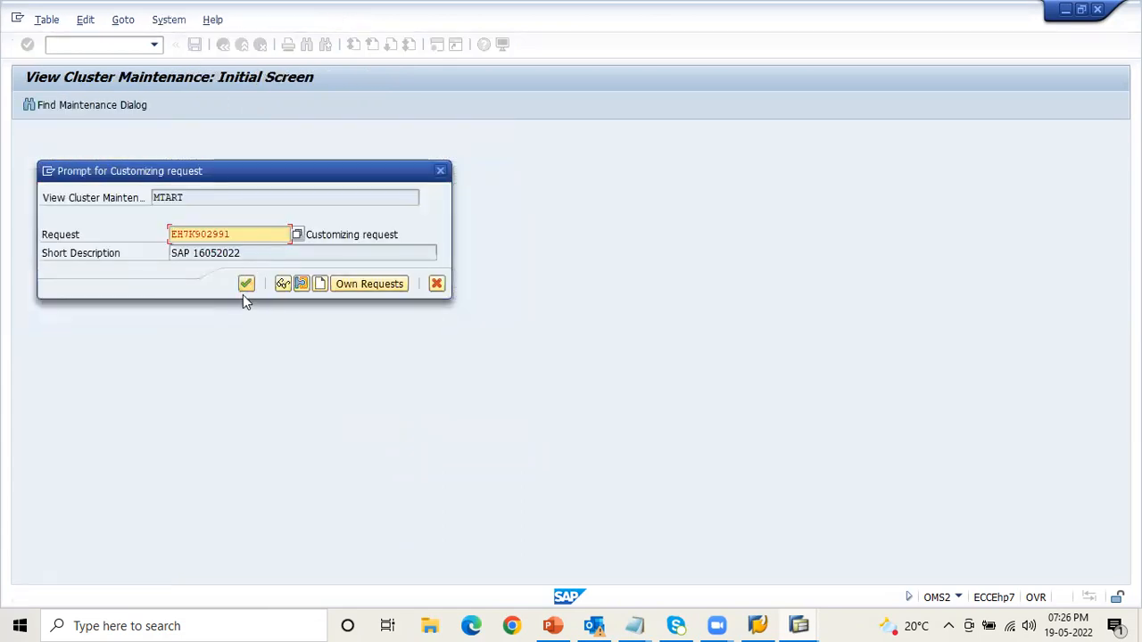
left_click(246, 284)
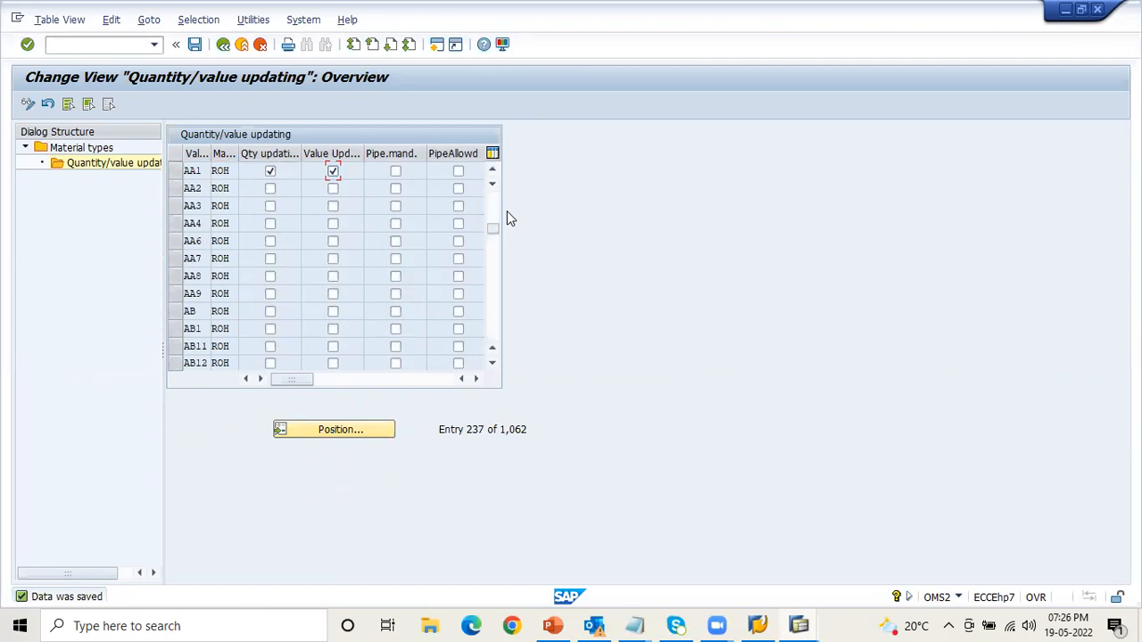
- Switch back to the purchase order session and restart transaction ME21N with an empty order
key("alt+Tab")
left_click(283, 81)
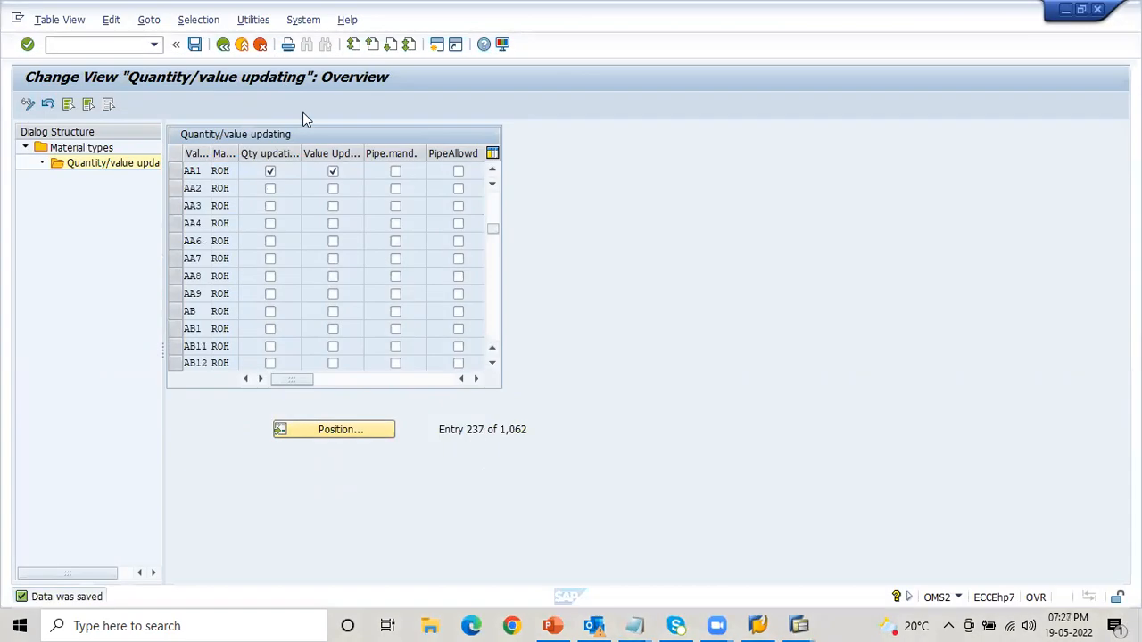
key("alt+Tab")
key("alt+Tab")
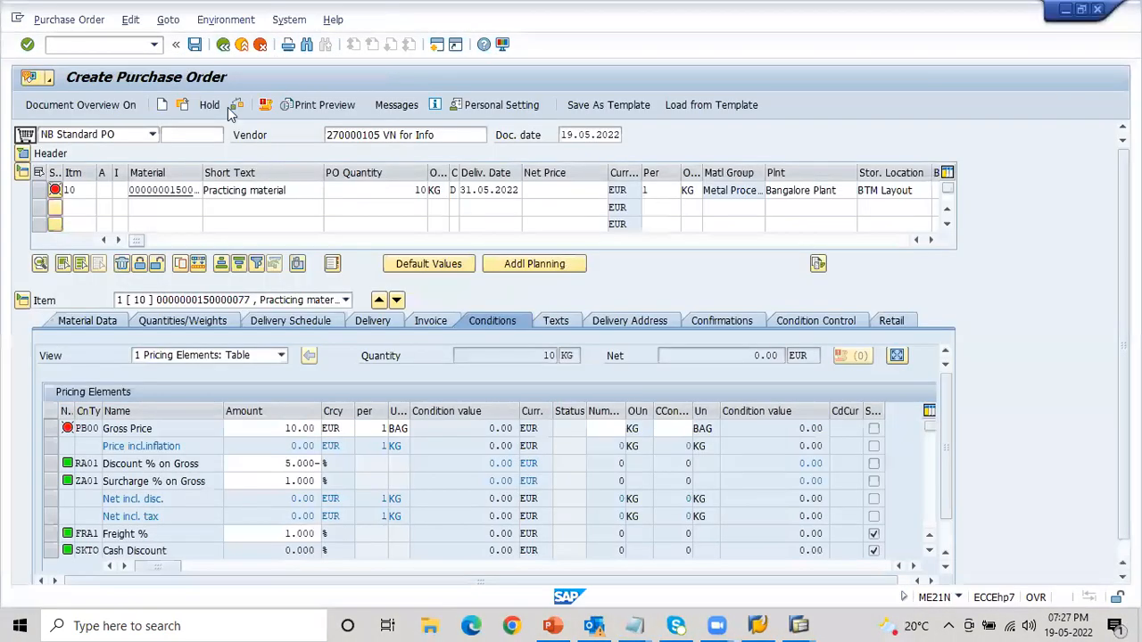
left_click(153, 45)
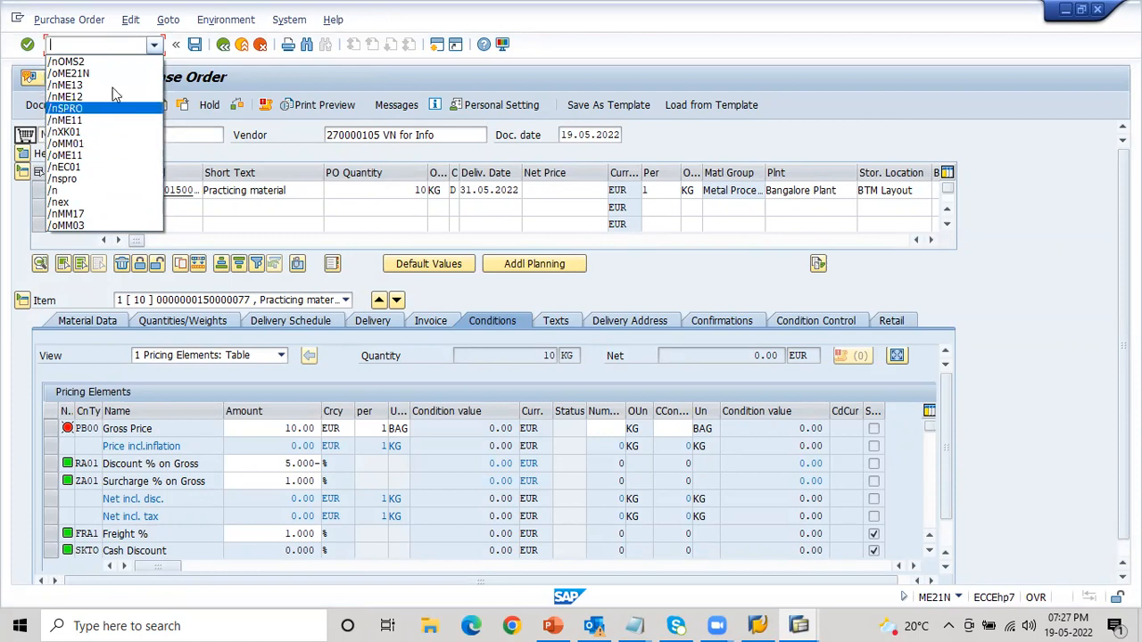
left_click(98, 43)
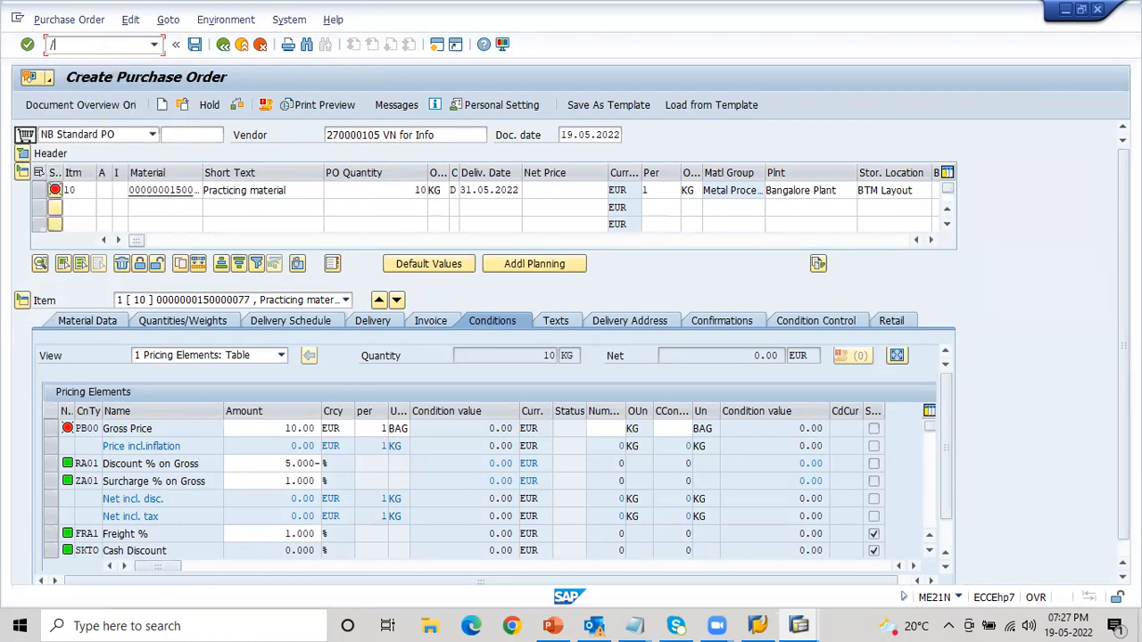
key("Return")
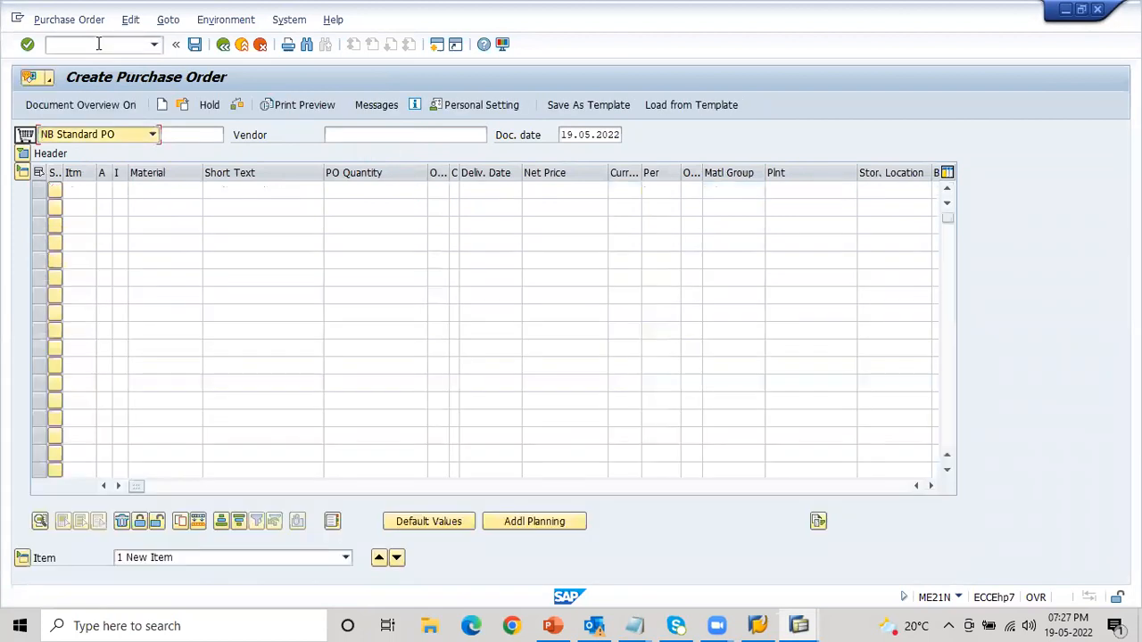
- Enter vendor VN for Info and the organizational data: purchasing organization AB1, purchasing group 001 and company code AB1
key("Tab")
key("Tab")
key("Tab")
key("shift+Tab")
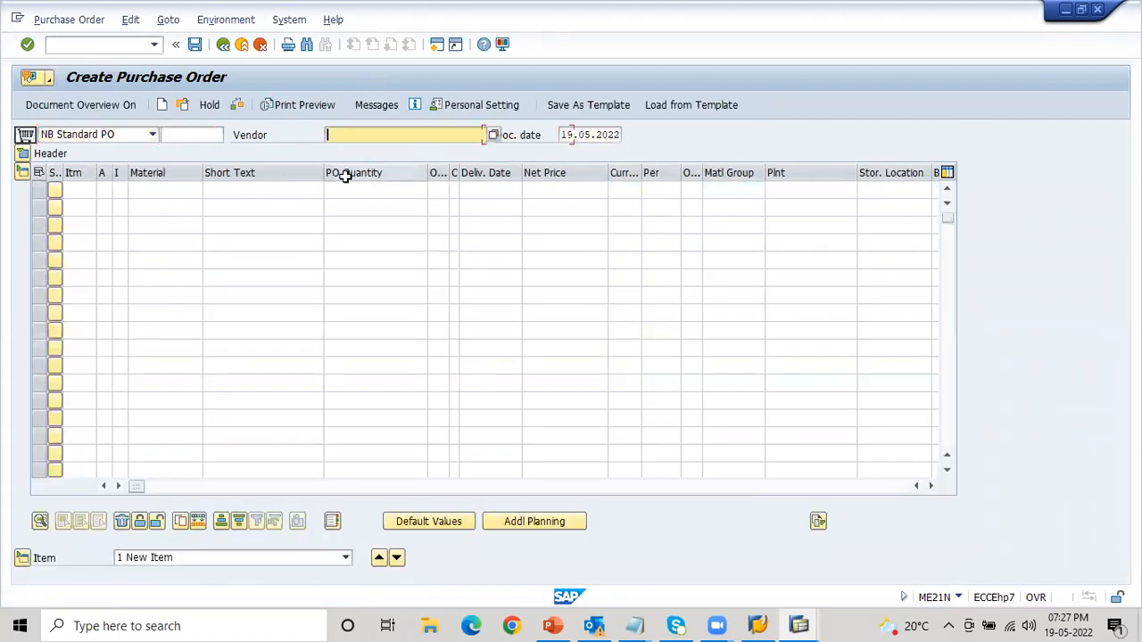
key("Down")
key("Down")
key("Return")
key("Return")
key("Down")
key("Return")
key("Down")
key("Return")
key("Down")
key("Return")
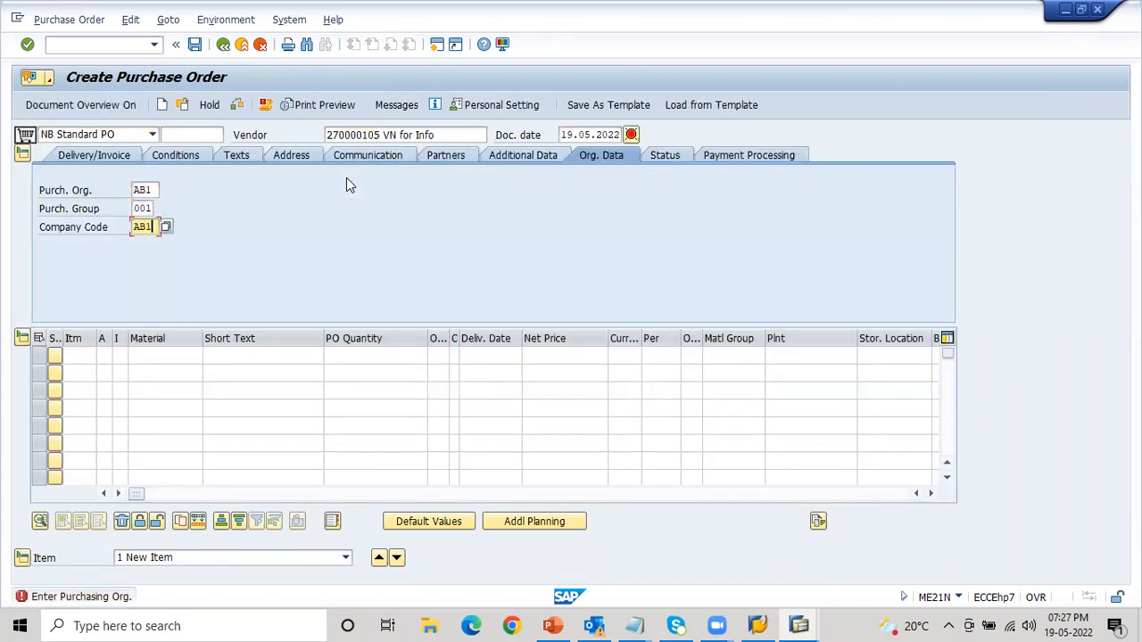
key("Return")
key("Tab")
key("Tab")
key("Tab")
key("Tab")
key("Tab")
key("Down")
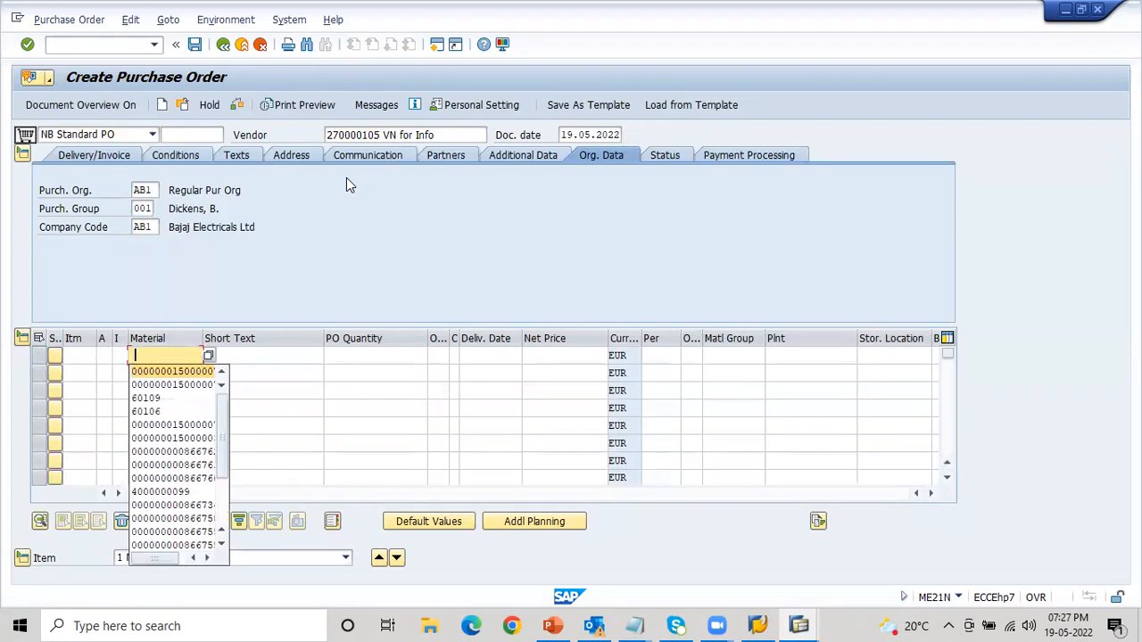
key("Return")
key("Tab")
key("Tab")
key("Down")
key("Return")
key("Tab")
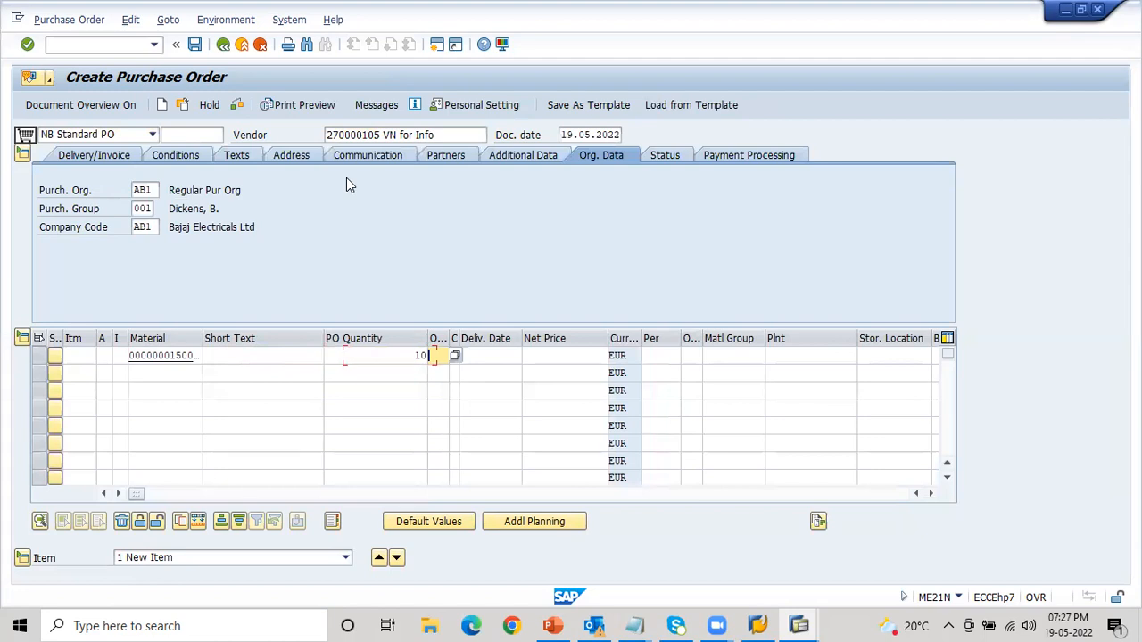
- Assign plant AA1 and the BTM Layout storage location to the item, and let the system check the entries
key("Tab")
key("Down")
key("Return")
key("Tab")
key("Down")
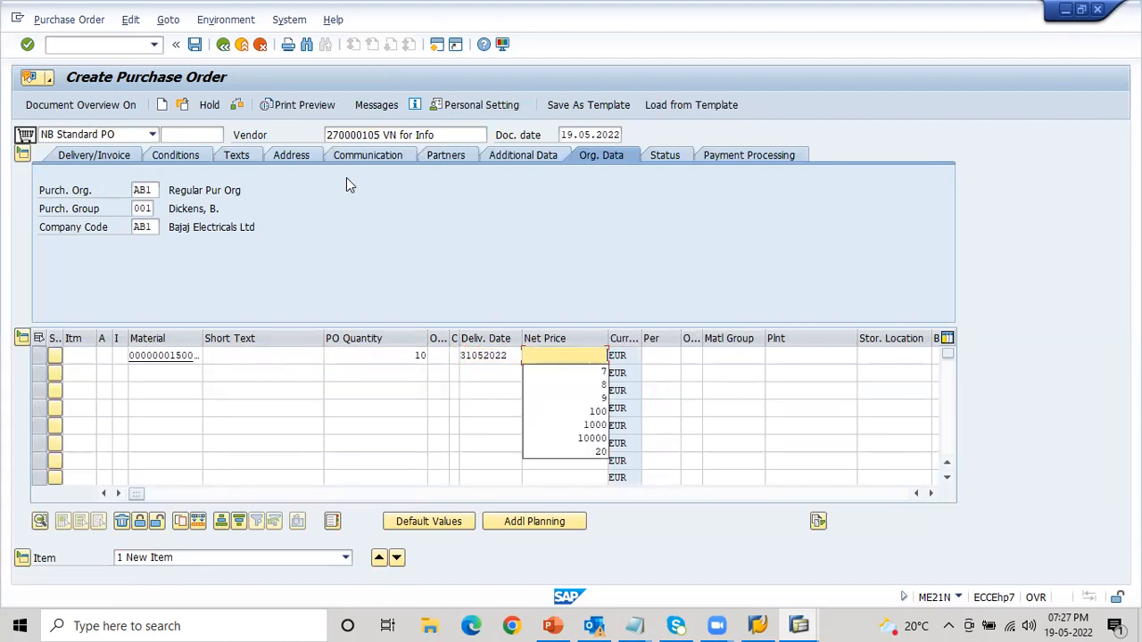
key("Tab")
key("Tab")
key("Tab")
key("Tab")
key("Down")
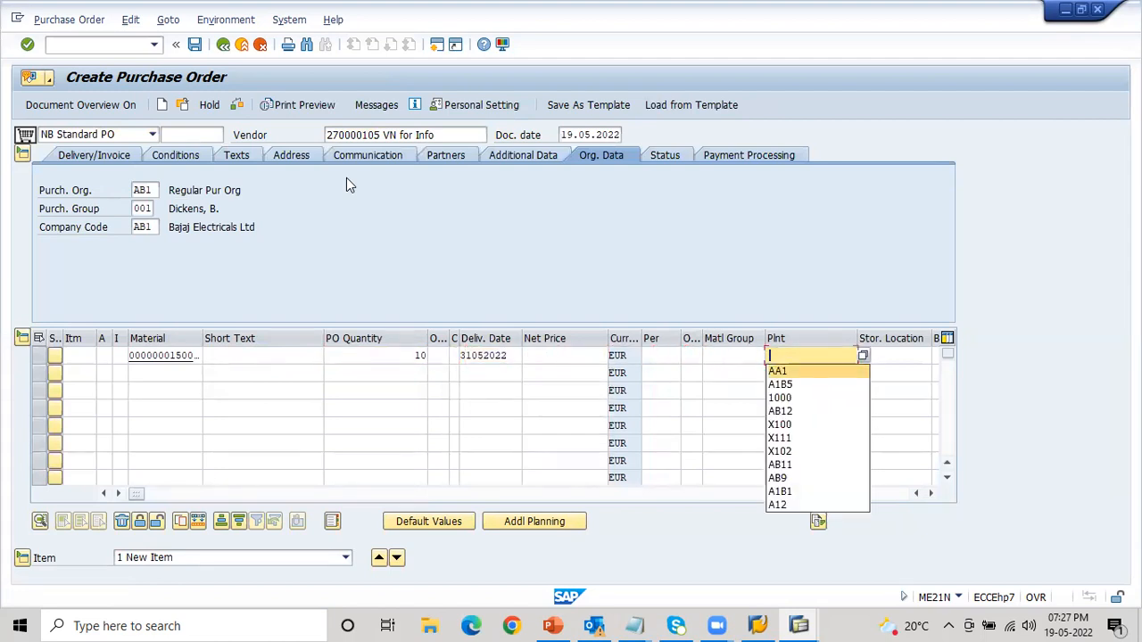
key("Return")
key("Tab")
key("Down")
key("Return")
key("Return")
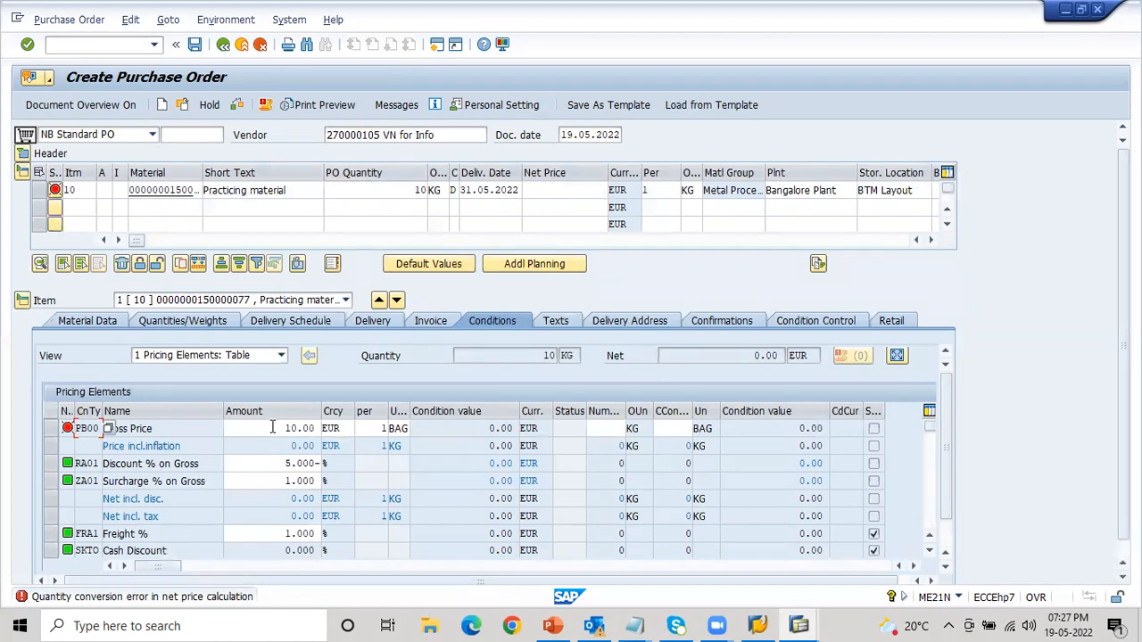
- Set the item's net price to 10 and let the system recalculate the pricing
left_click(572, 189)
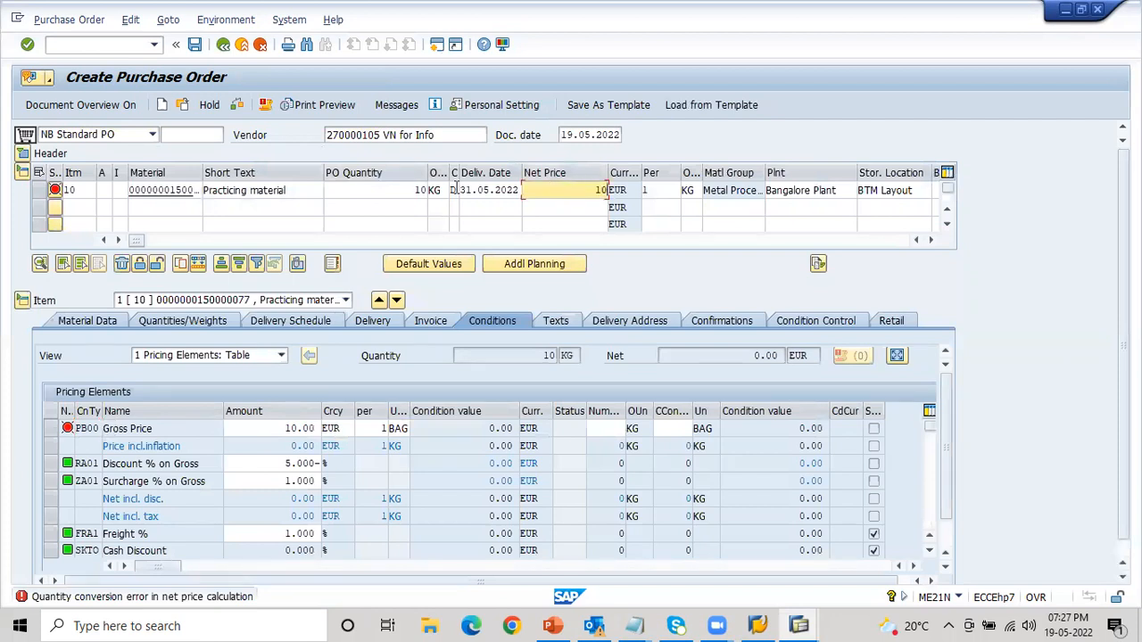
key("Return")
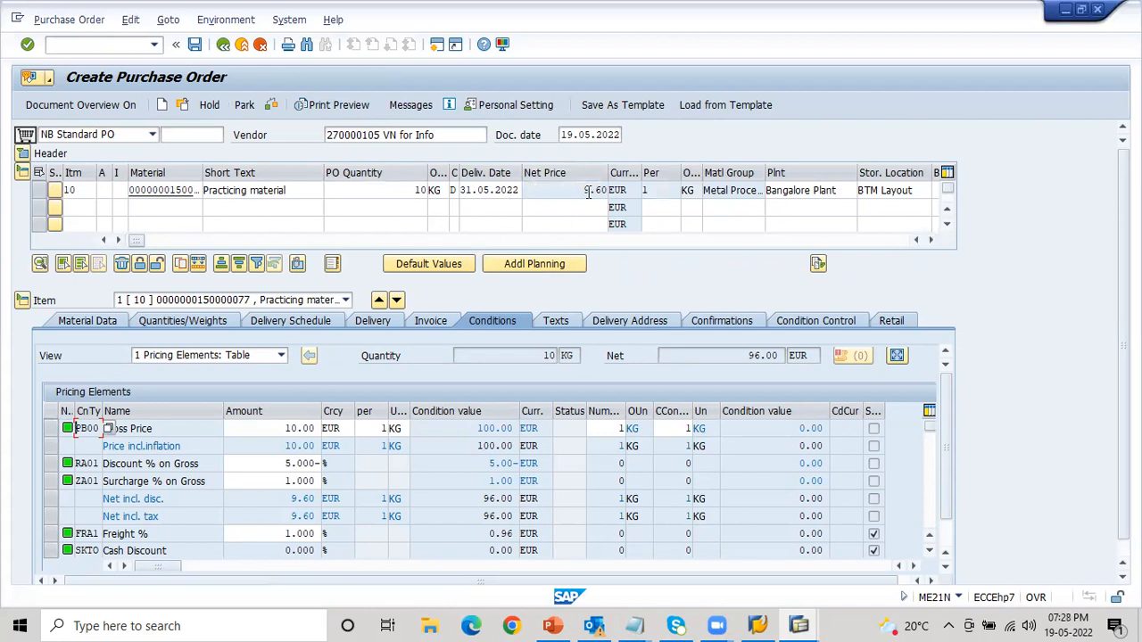
left_click(583, 189)
- Find the info record column of the item and widen it to read the full number
left_click(932, 241)
left_click(932, 241)
left_click(933, 241)
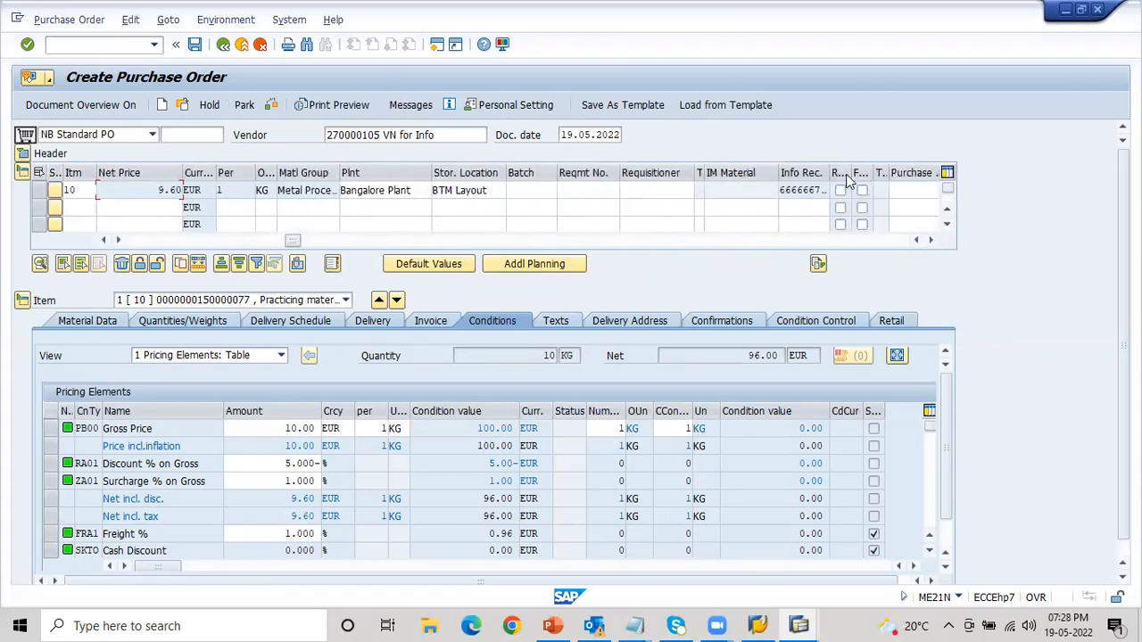
left_click_drag(844, 172, 879, 173)
left_click(846, 190)
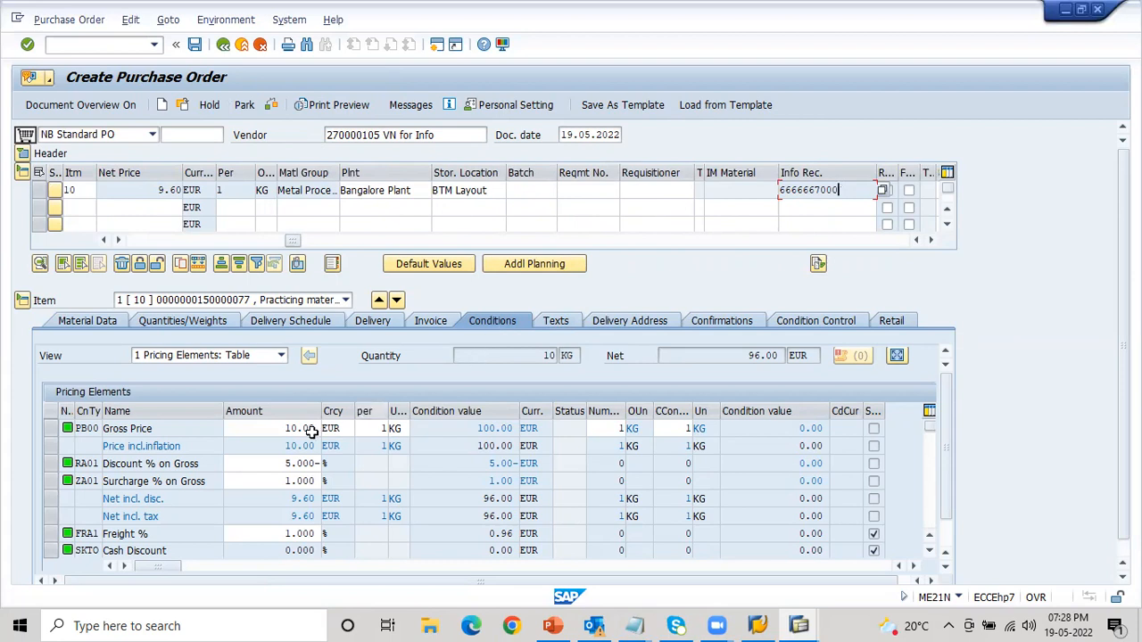
- Review the discount, surcharge and freight percentages in the item's pricing conditions
left_click(267, 464)
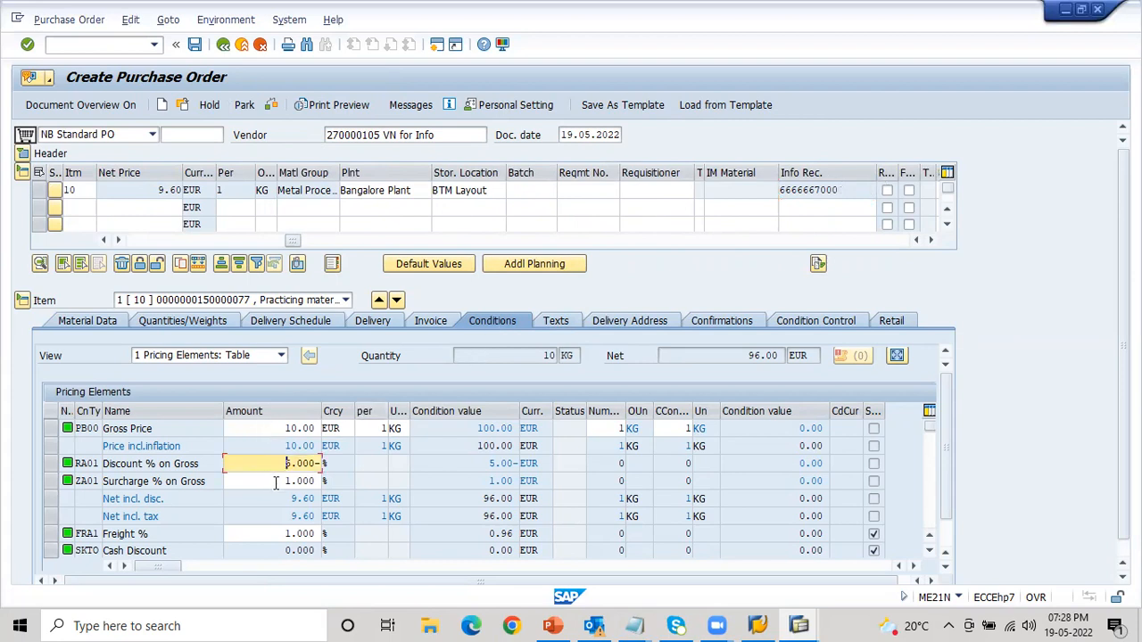
left_click(276, 482)
left_click(271, 534)
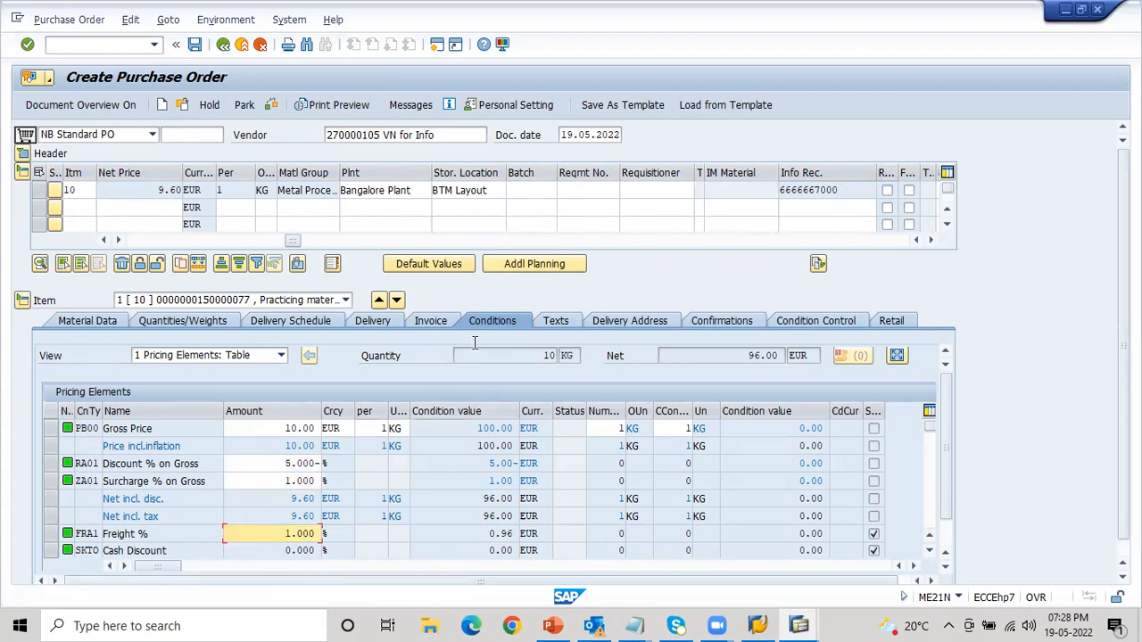
- Display the item's info record PO text, and widen the material column of the item to show the full number
left_click(556, 322)
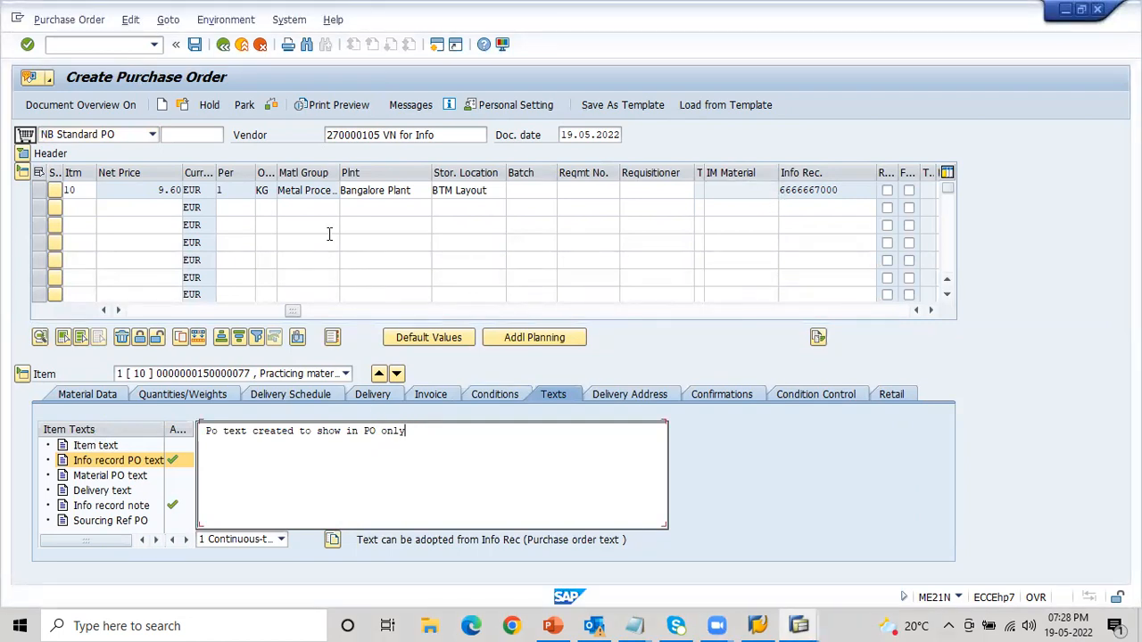
left_click_drag(292, 312, 143, 314)
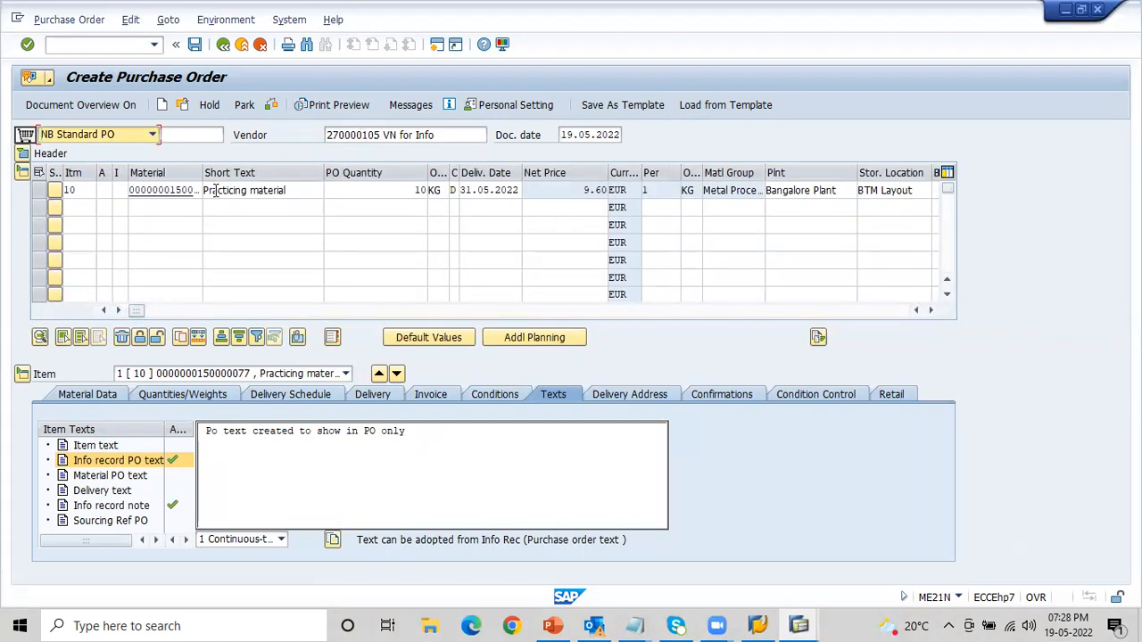
left_click_drag(203, 174, 238, 173)
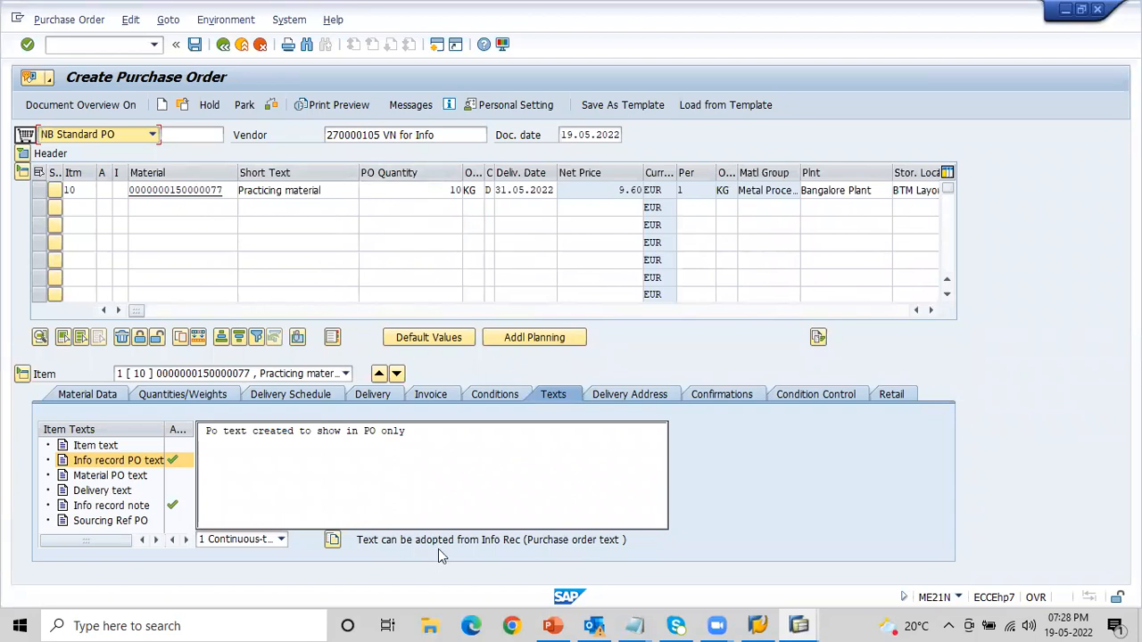
left_click(62, 45)
type("/nME1")
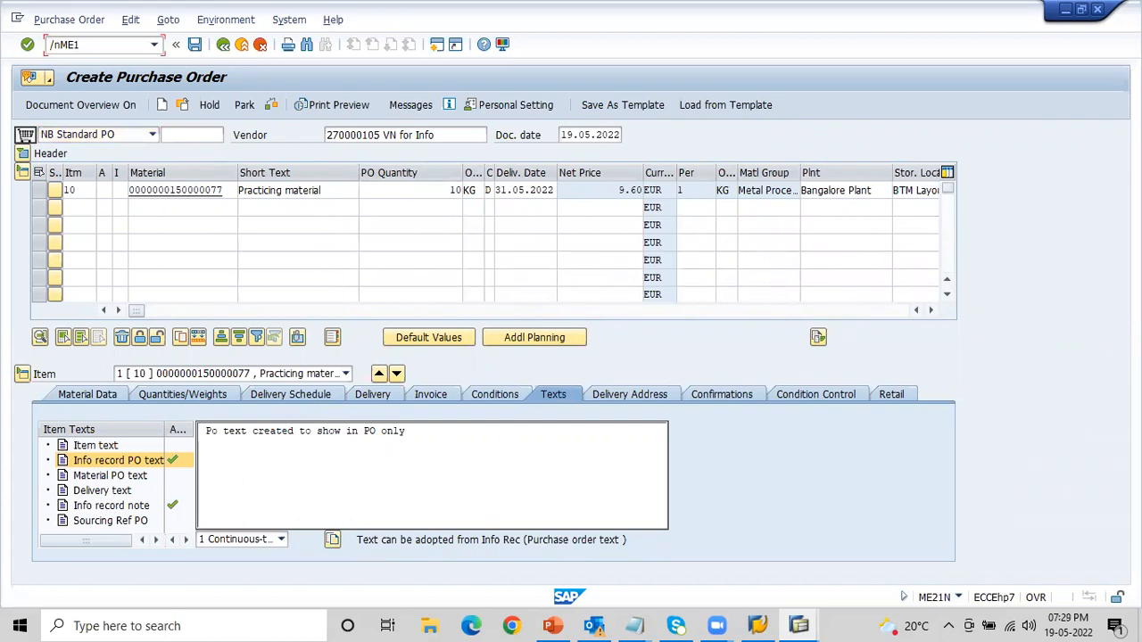
type("M")
key("Return")
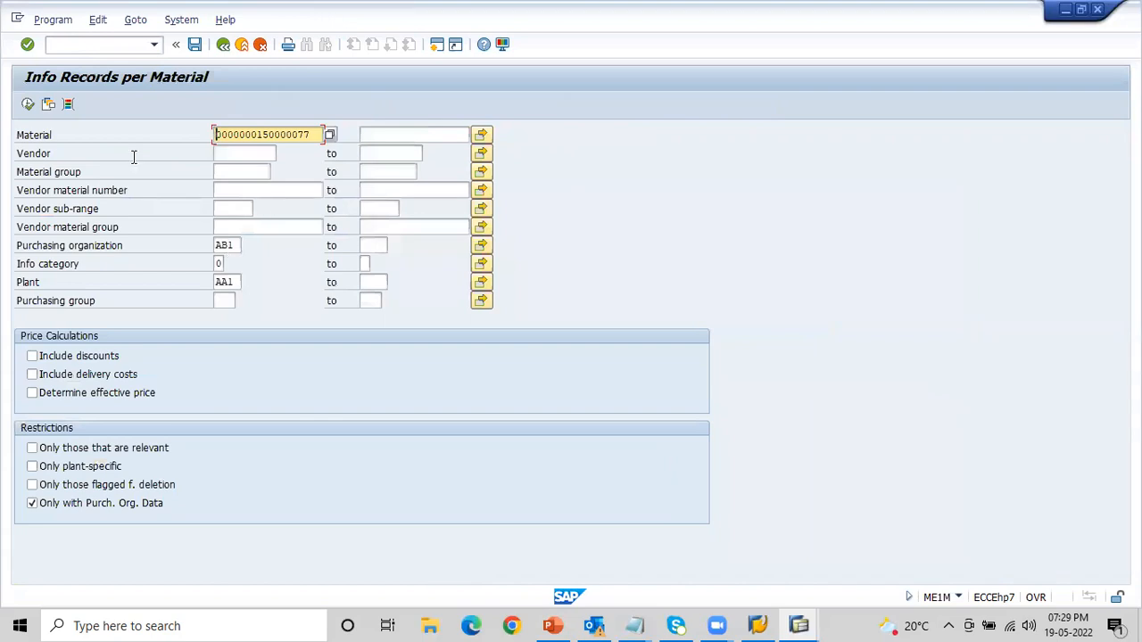
left_click(28, 107)
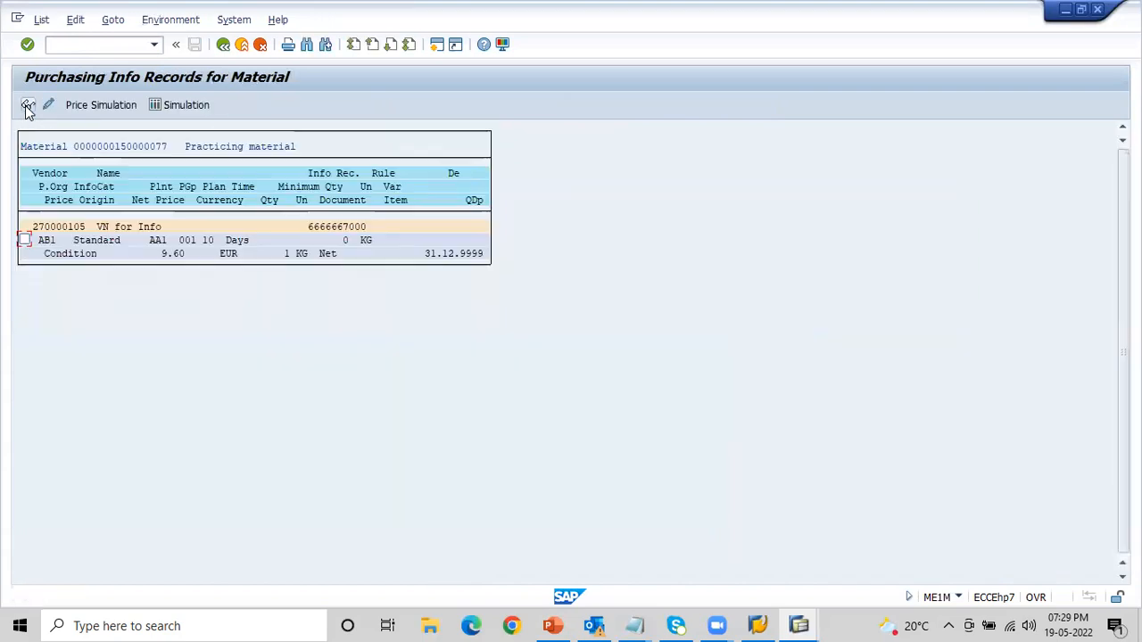
- Leave the material-based info record list and start transaction ME1L for info records per vendor
left_click(228, 50)
left_click(228, 50)
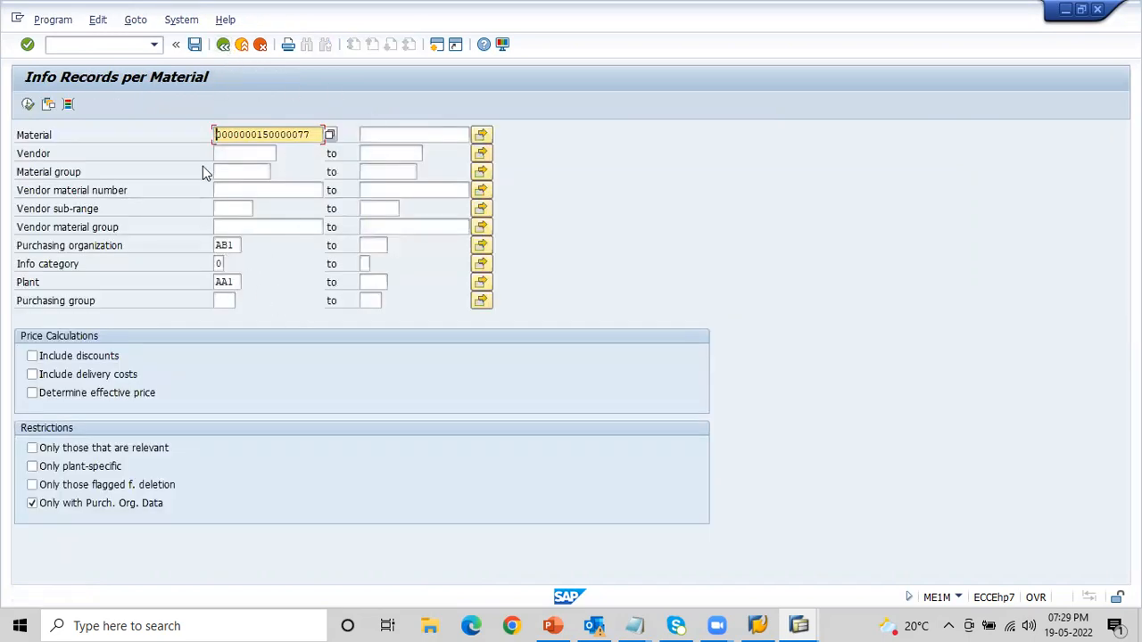
left_click(111, 42)
type("/nME1L")
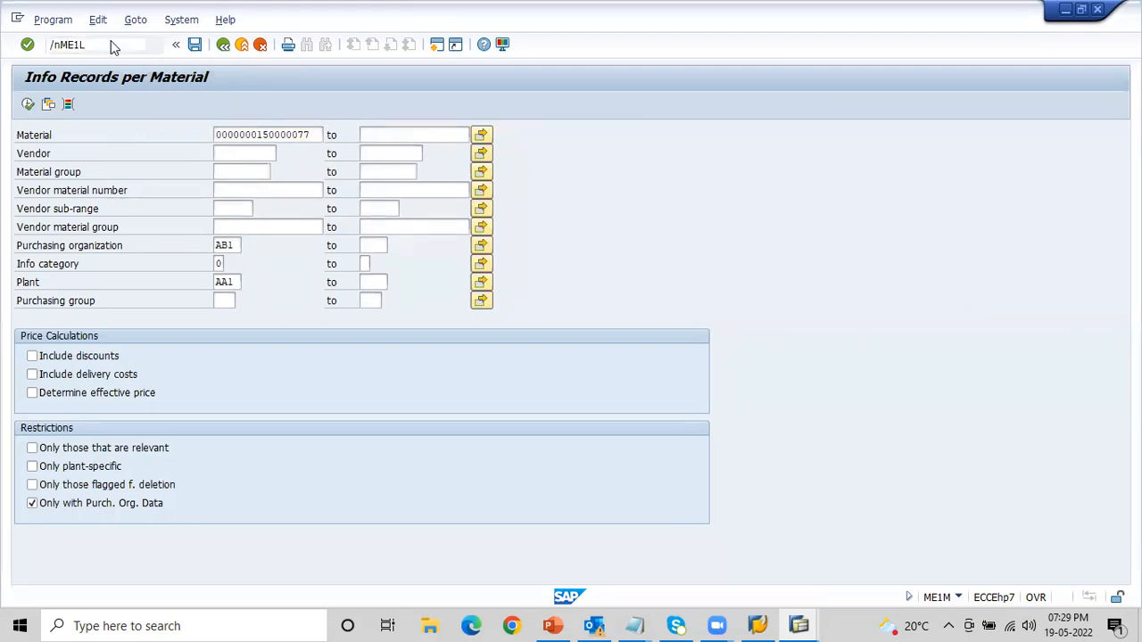
key("Return")
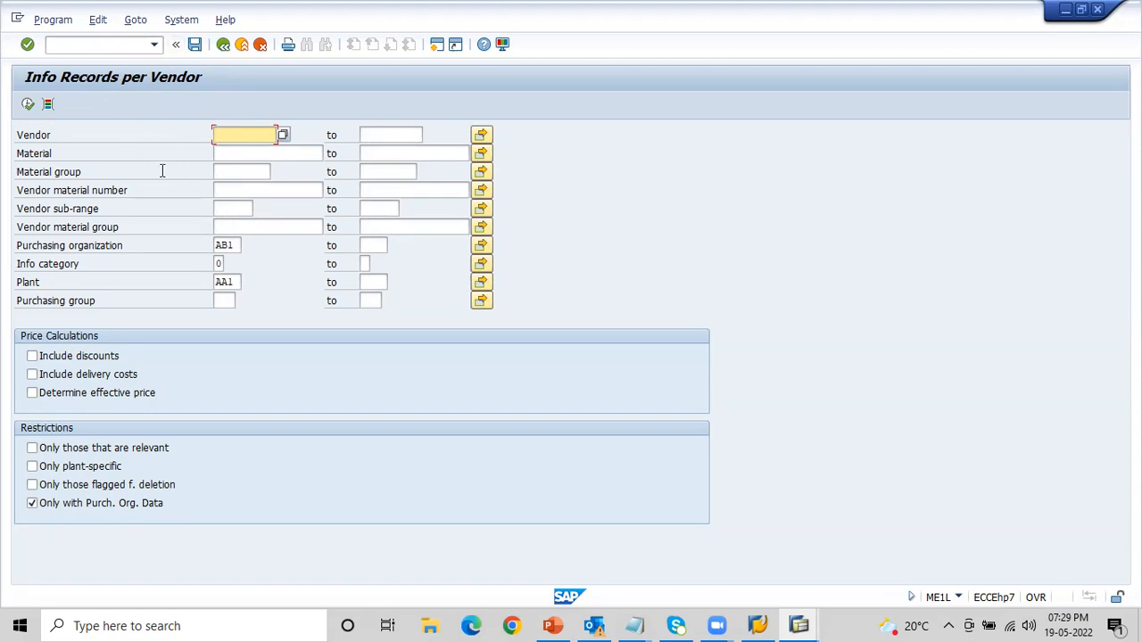
- List the info records per vendor for purchasing organization AB1 and plant AA1, and return to the selection screen
left_click(28, 105)
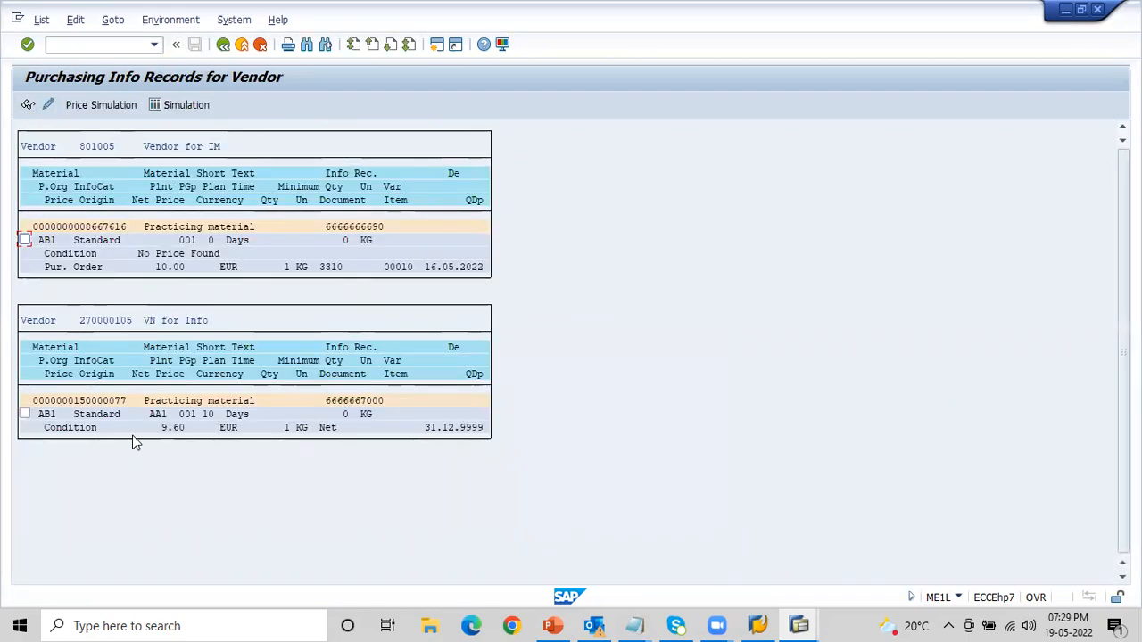
left_click(223, 44)
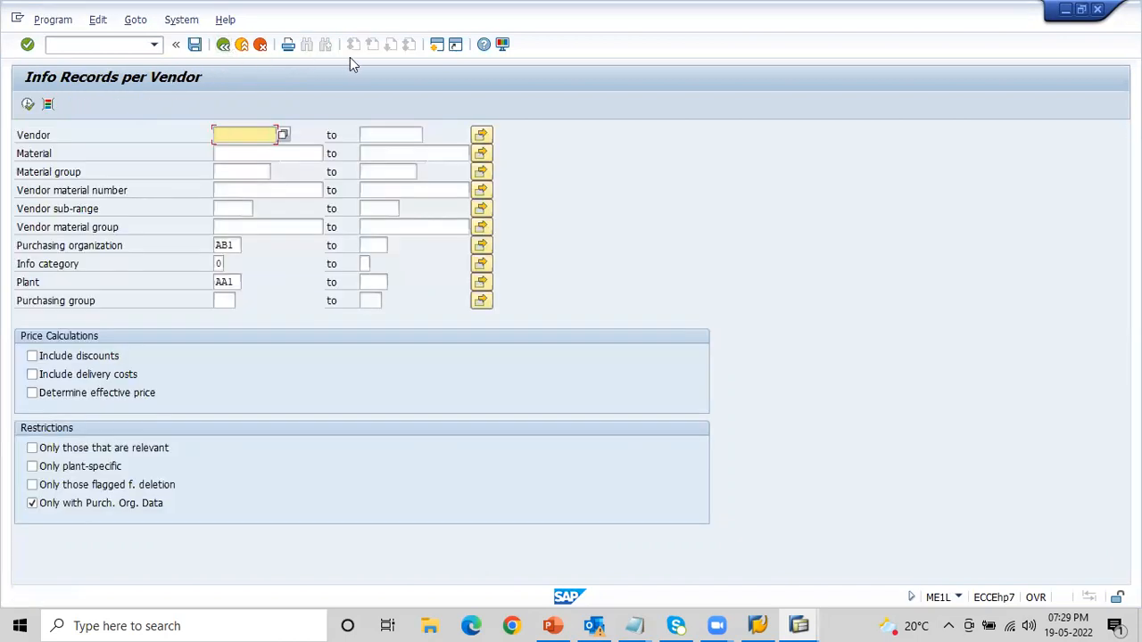
key("alt+Tab")
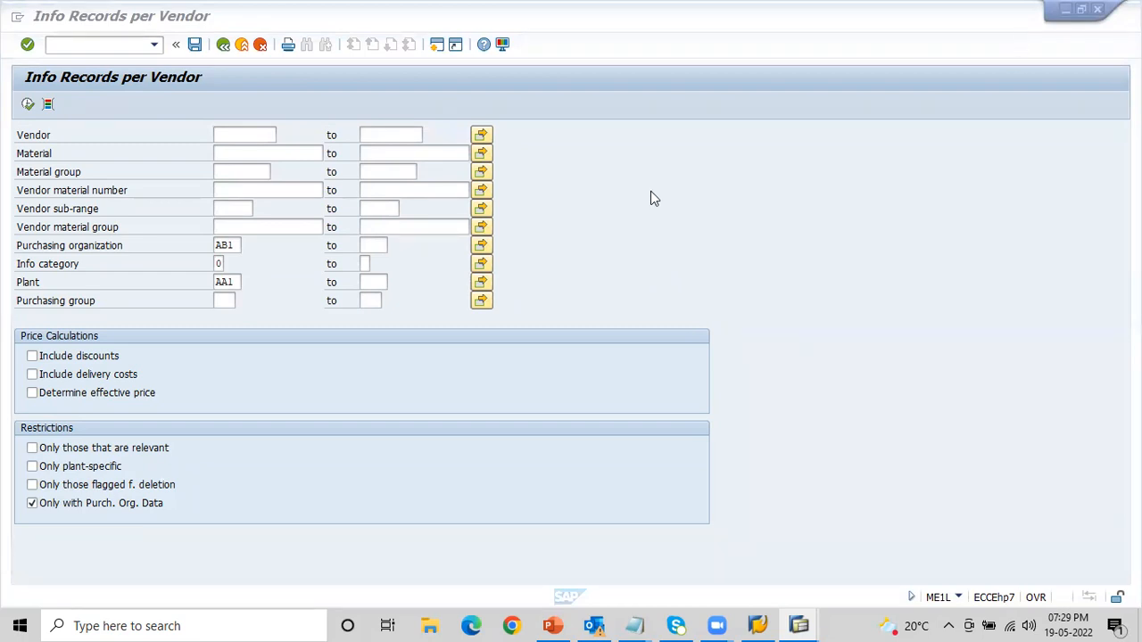
- Enter the transaction code /nME1L in the command field without executing it
left_click(53, 48)
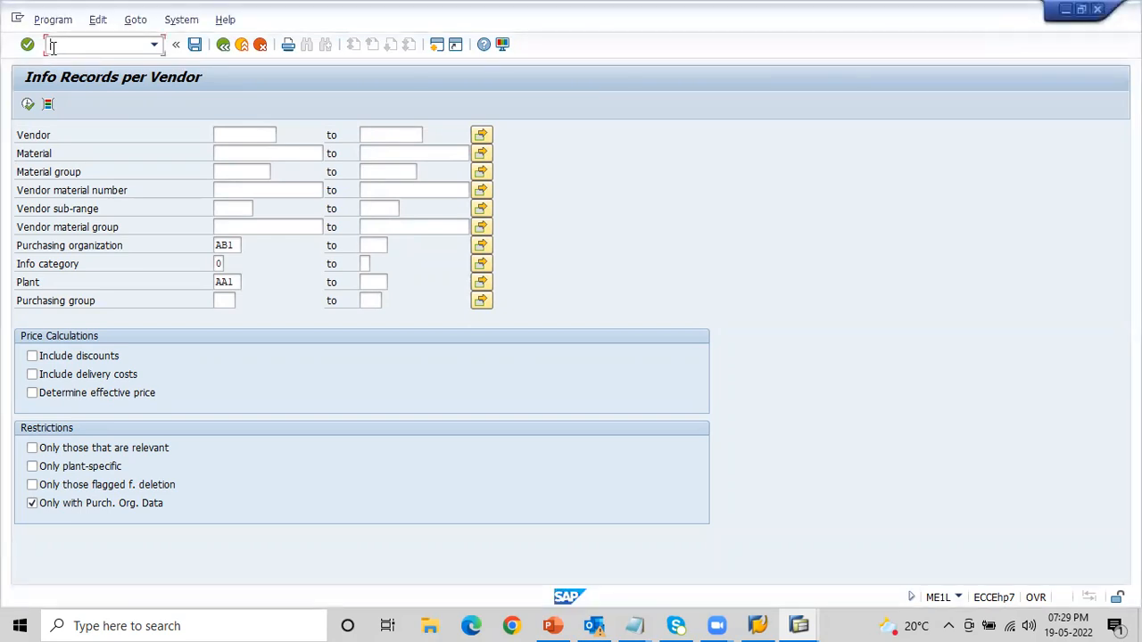
type("/nME1L")
- Switch to the Notepad notes and add the lines ME1M and ME1L below the info record transaction codes ME11, ME12, ME13
key("alt+Tab")
key("alt+Tab")
key("alt+Tab")
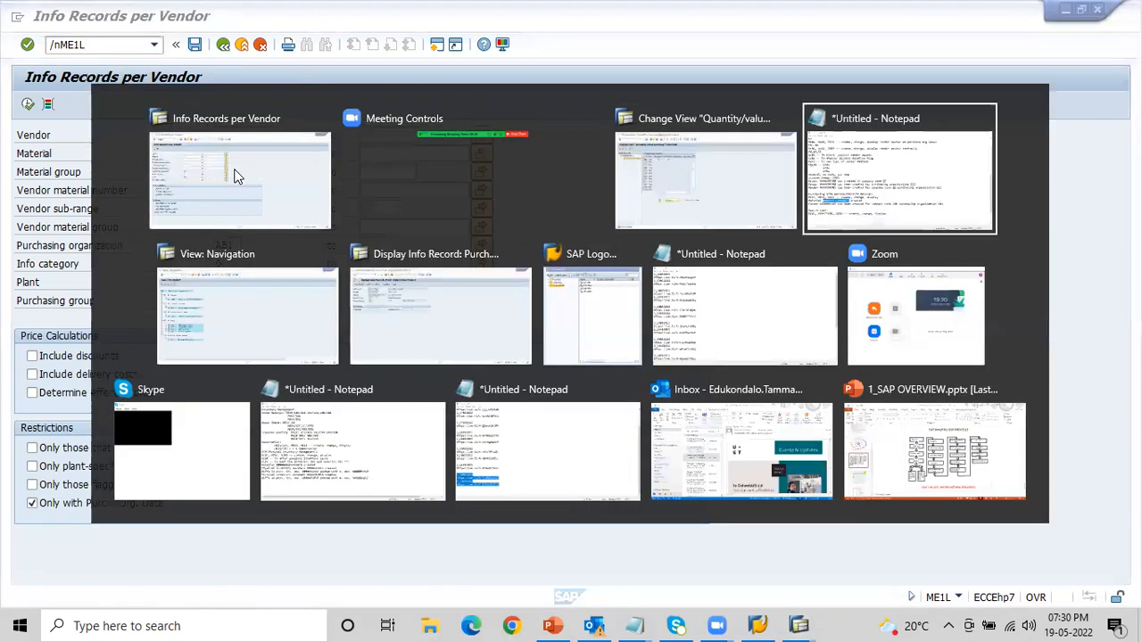
left_click(435, 408)
key("Return")
key("alt+Tab")
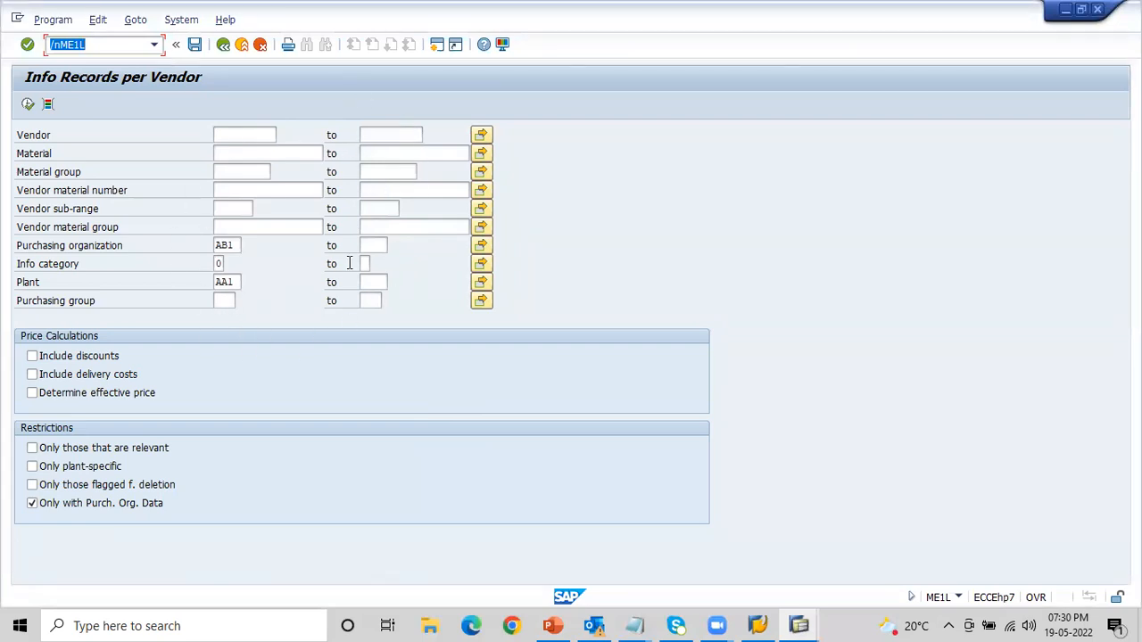
key("alt+Tab")
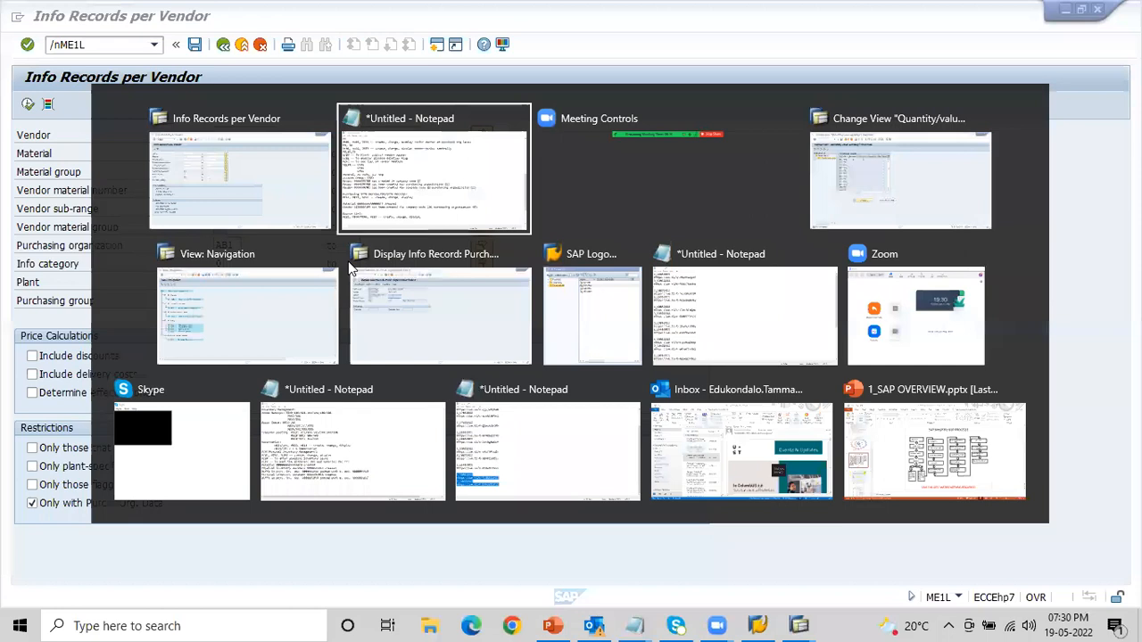
type("ME1M")
key("Return")
type("ME1L")
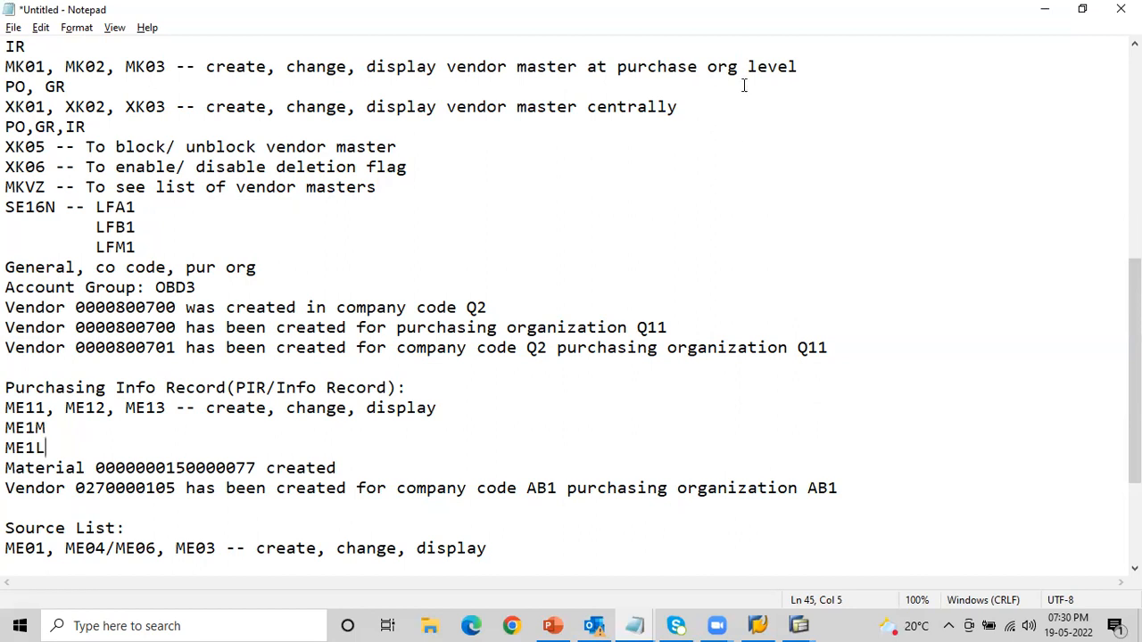
- Review the master data abbreviations at the beginning of the notes, highlighting the first S in the list
key("alt+Tab")
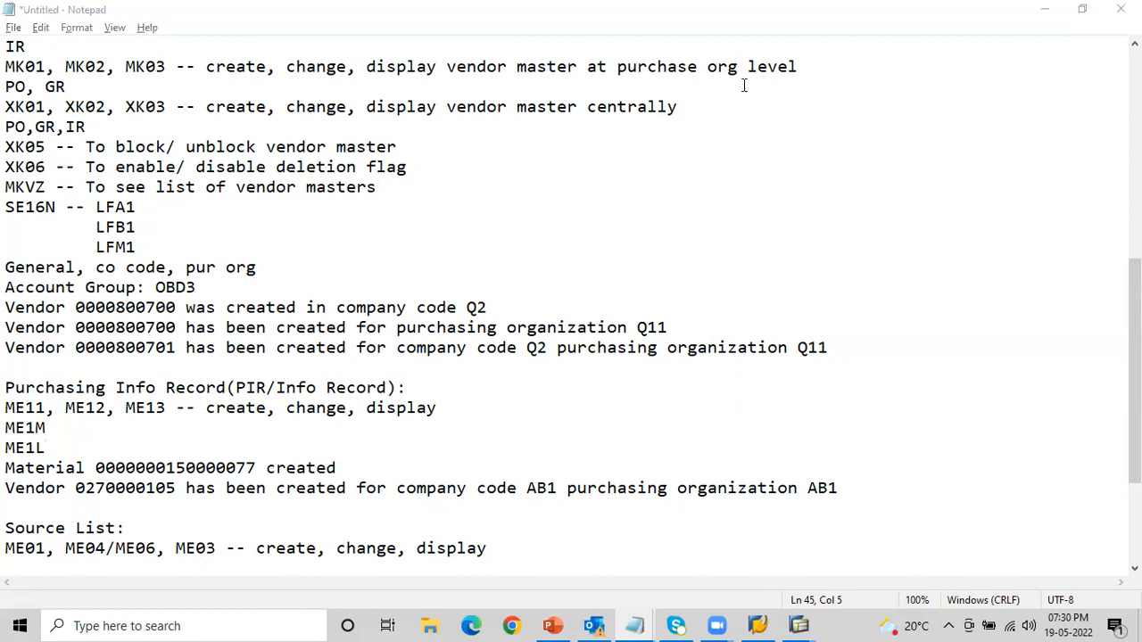
left_click(662, 213)
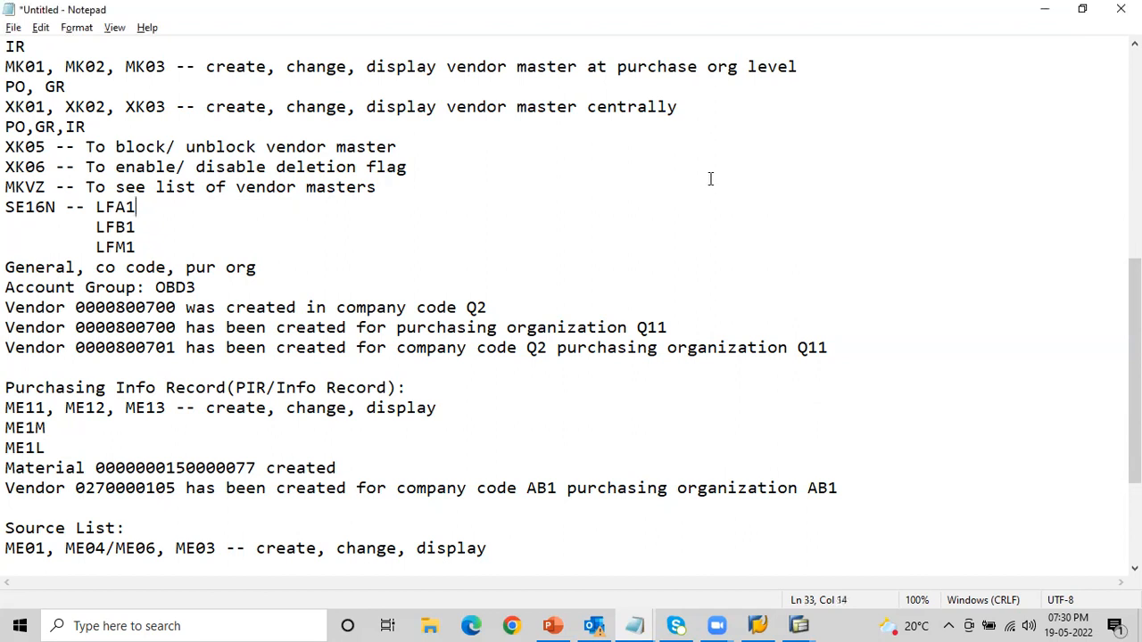
left_click(1051, 37)
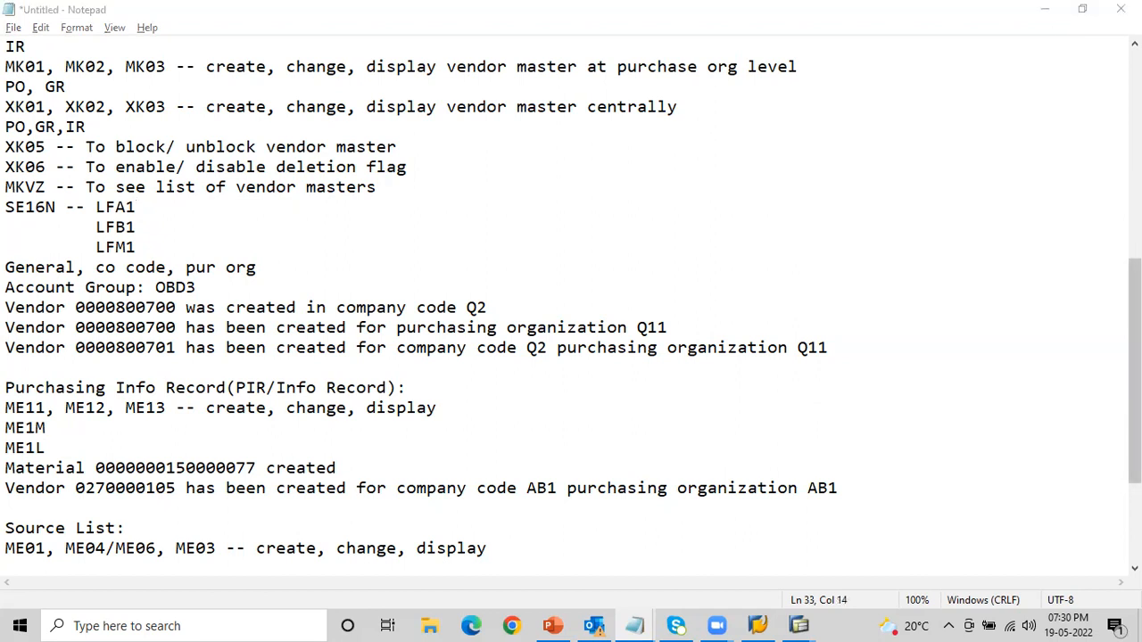
left_click(1135, 371)
left_click_drag(1135, 371, 1135, 161)
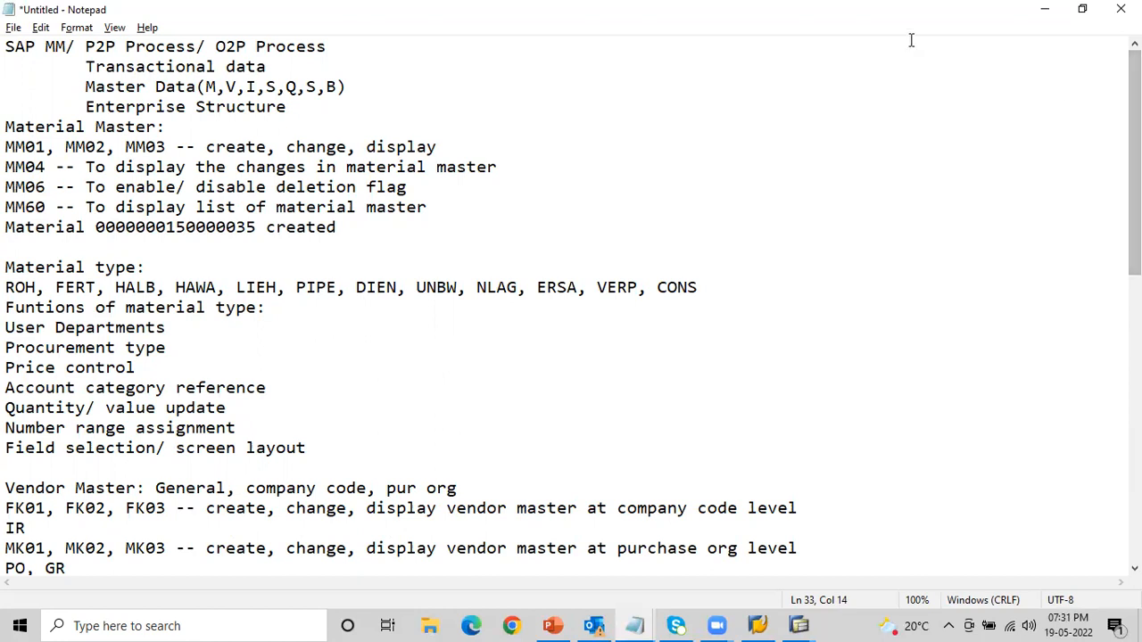
left_click_drag(265, 87, 277, 86)
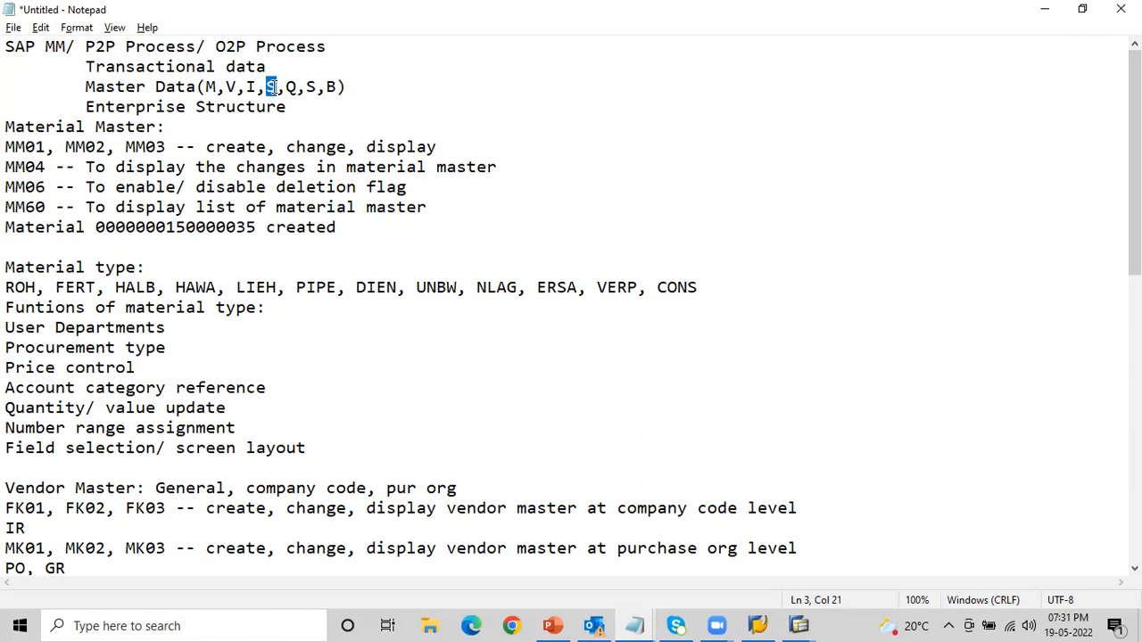
left_click(273, 86)
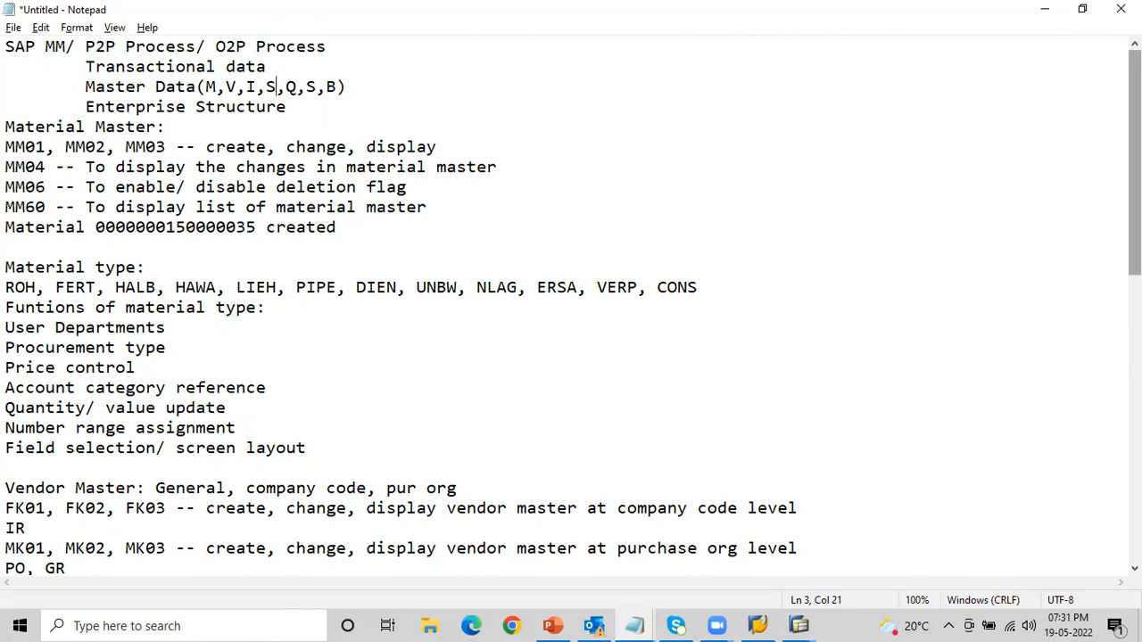
- Review the Source List section of the notes, highlighting transaction codes ME01, ME04/ME06 and ME03 one after another
left_click_drag(1135, 160, 1135, 385)
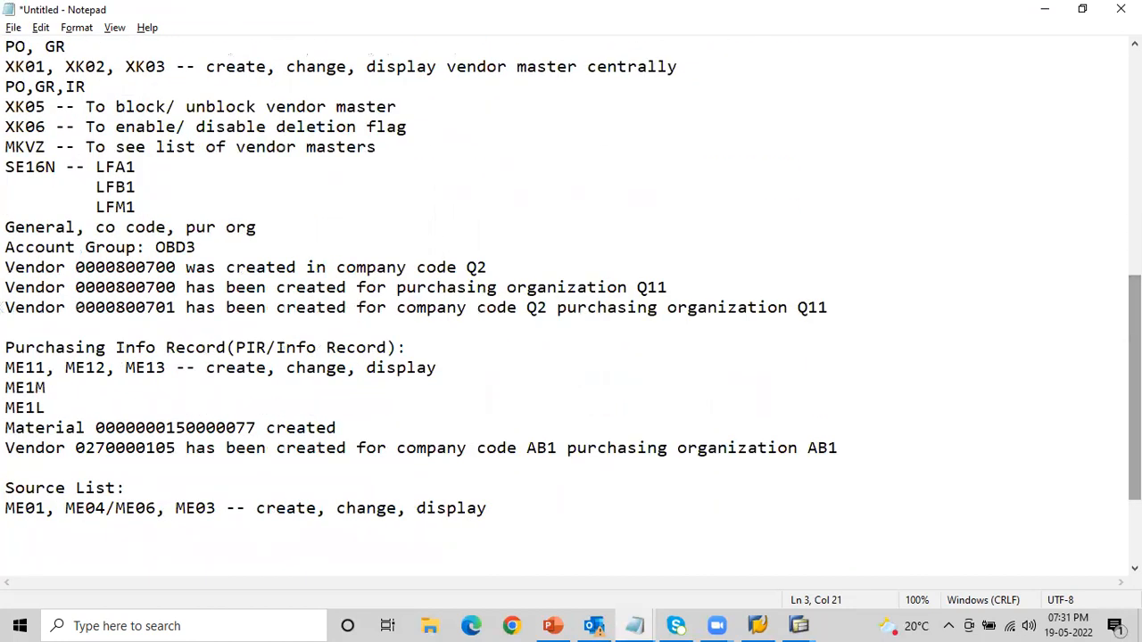
left_click(125, 489)
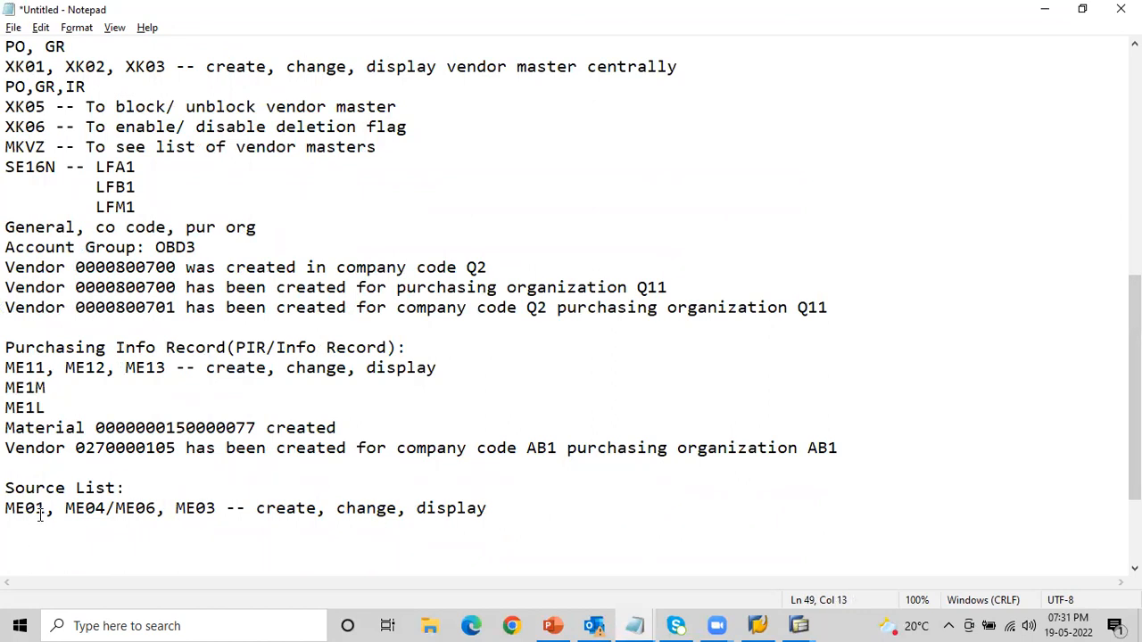
left_click_drag(45, 508, 7, 508)
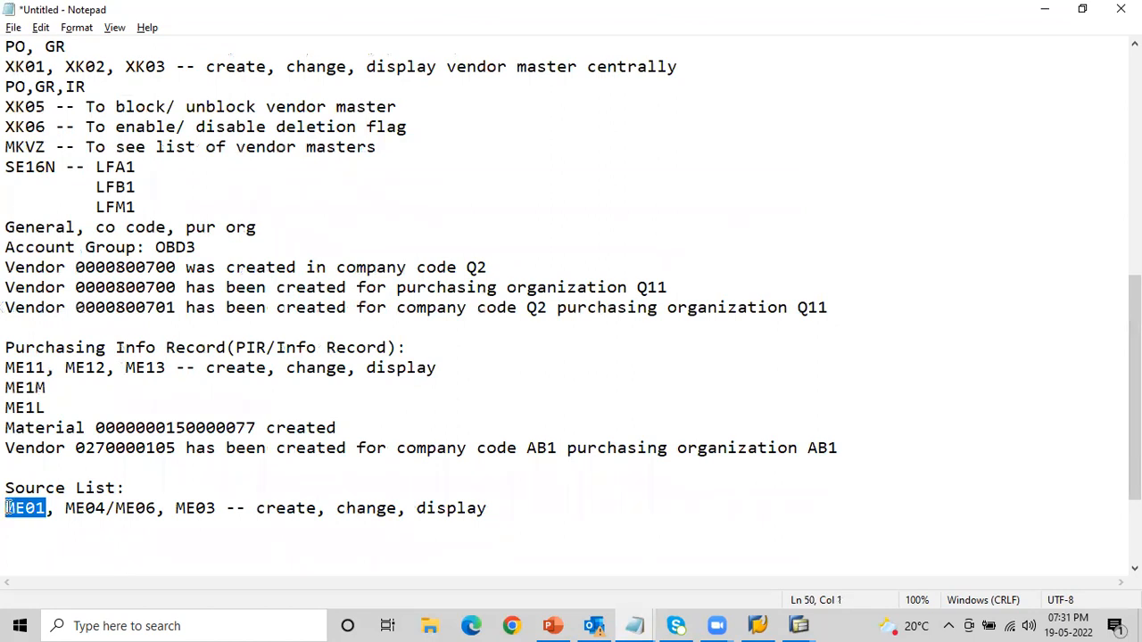
left_click_drag(64, 509, 56, 508)
left_click(62, 508)
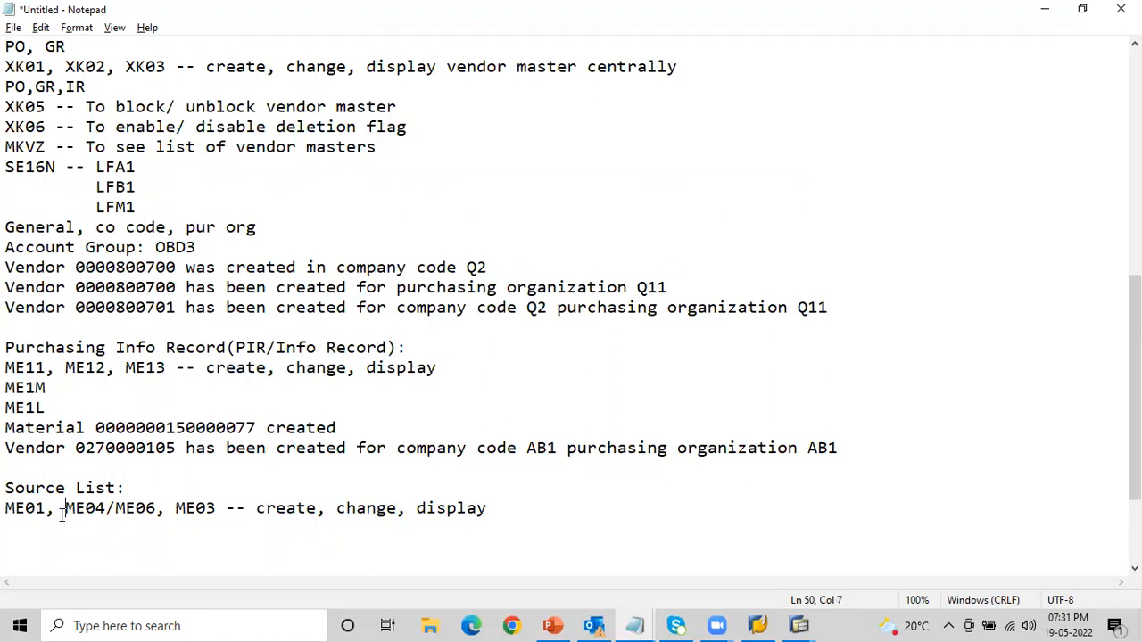
left_click_drag(64, 509, 157, 508)
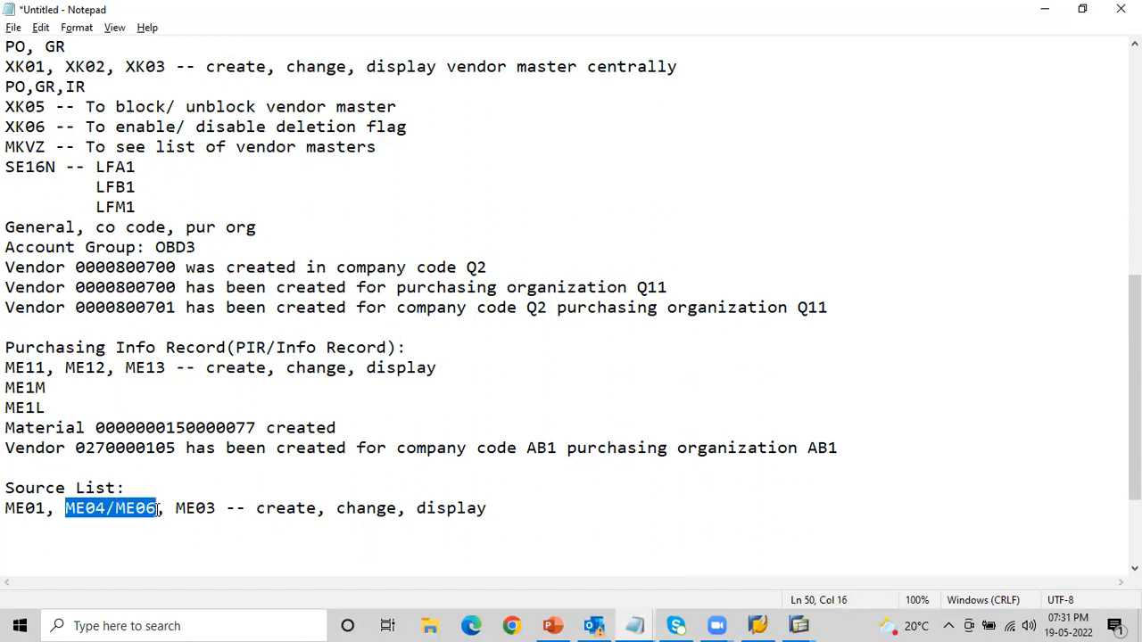
left_click_drag(176, 509, 213, 510)
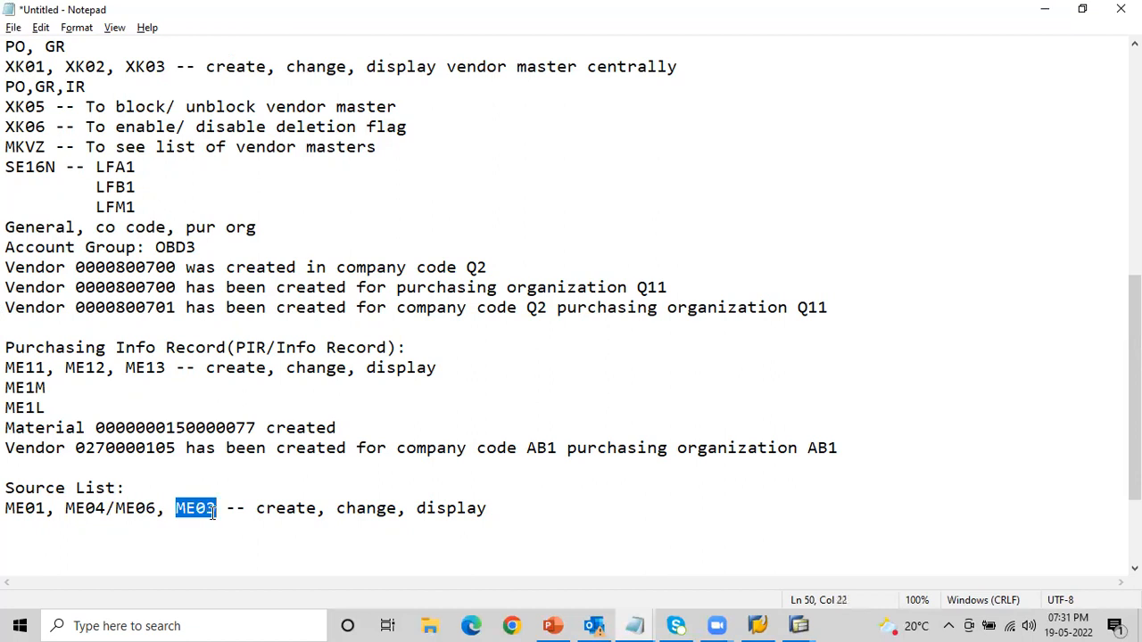
left_click(491, 511)
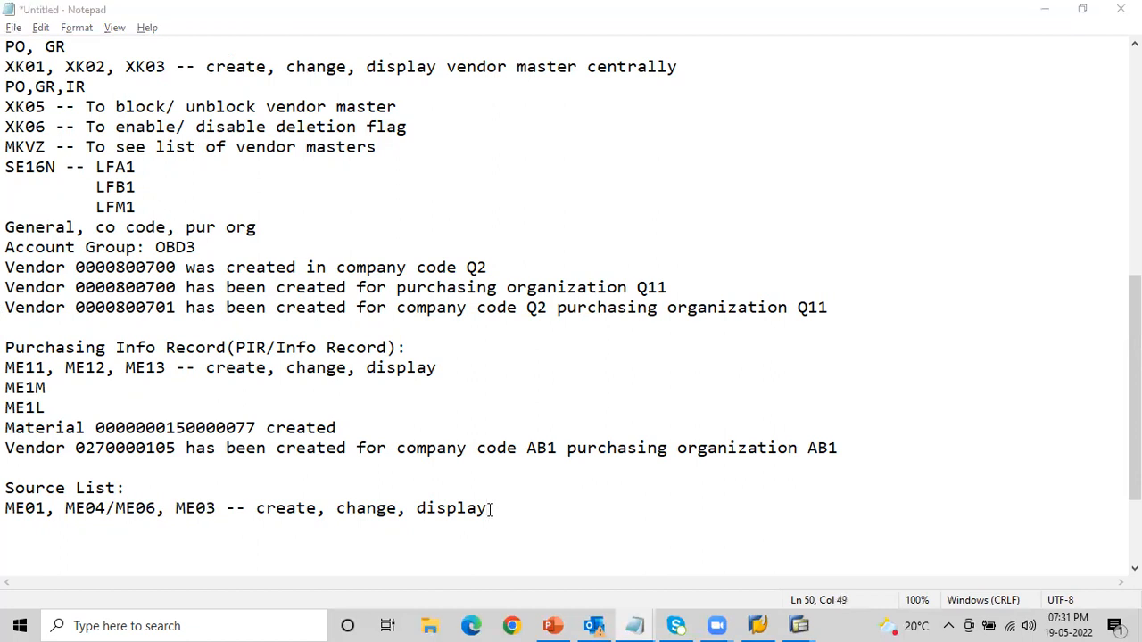
key("alt+Tab")
key("alt+Tab")
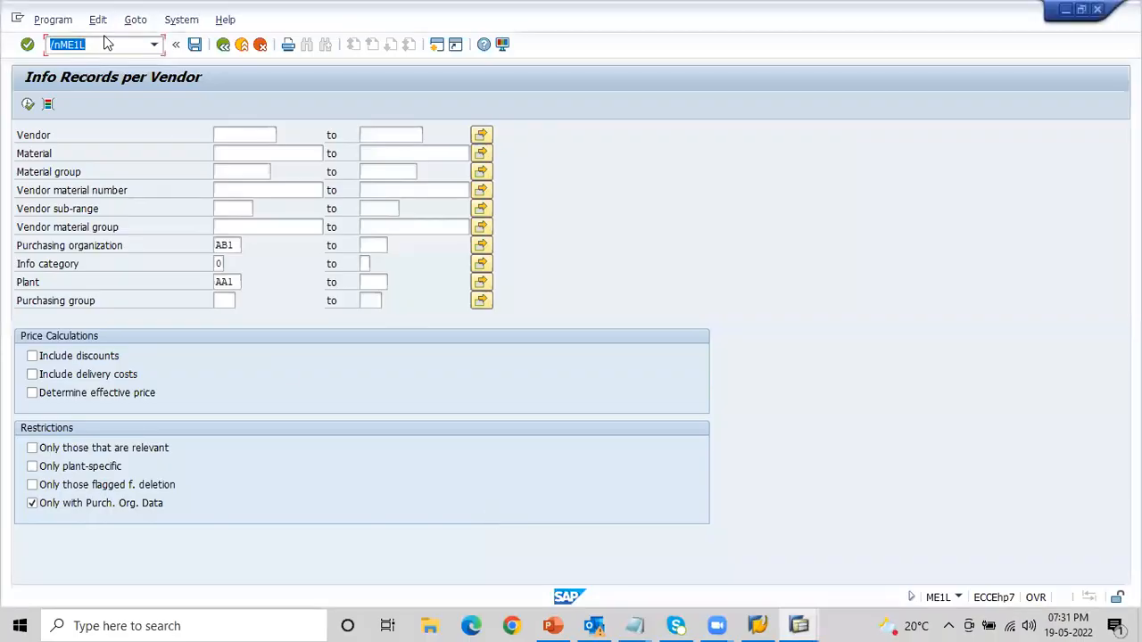
type("/nME01")
key("Return")
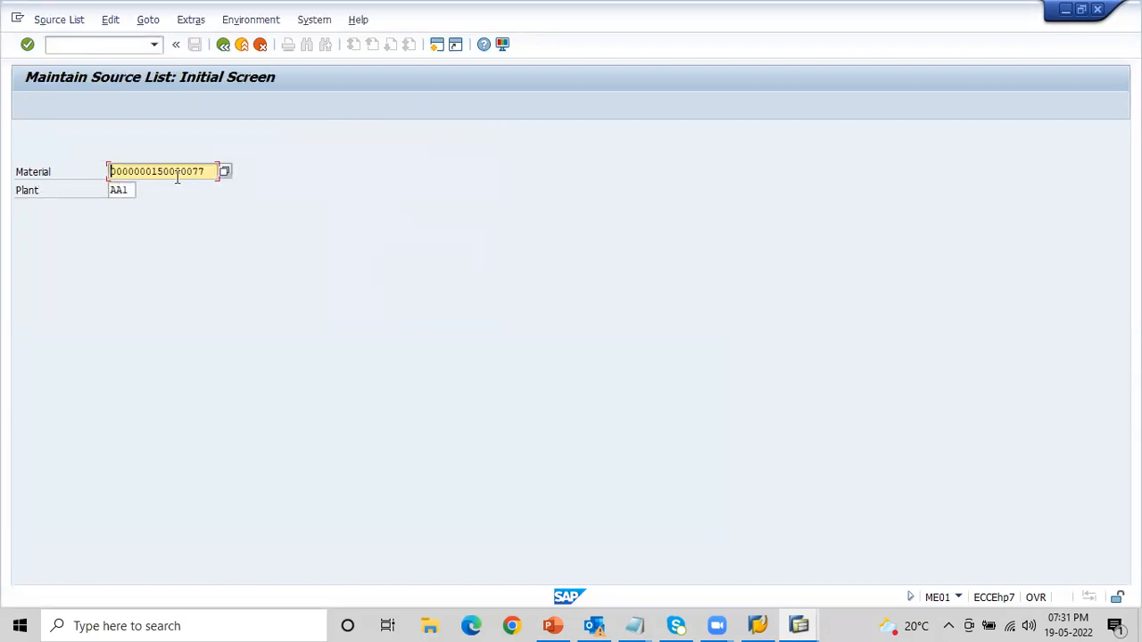
key("Return")
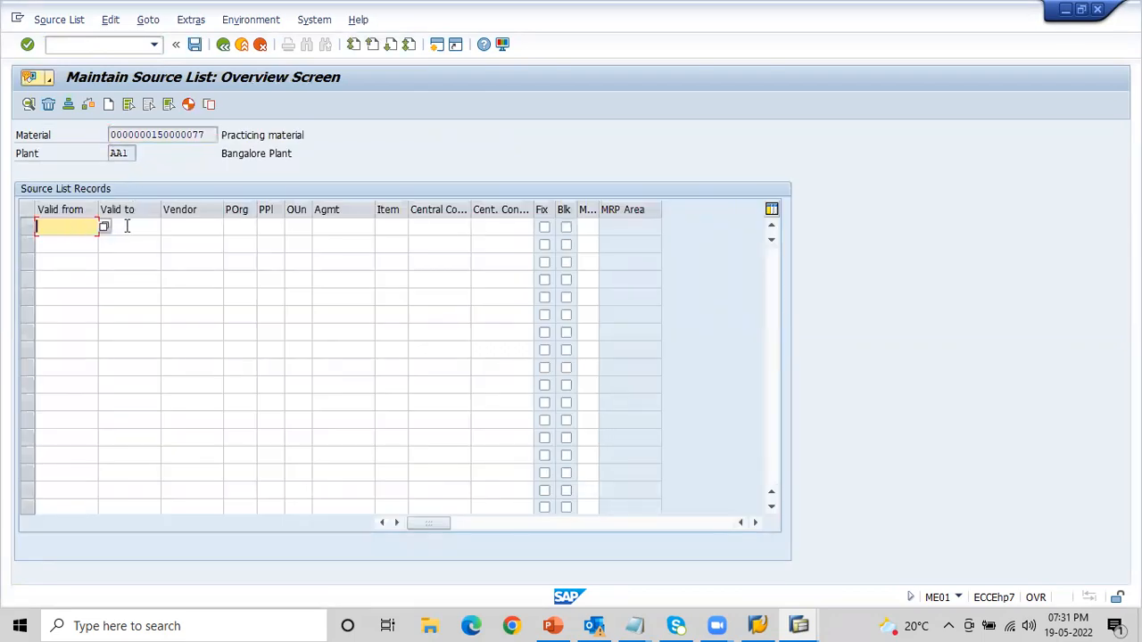
left_click(126, 228)
left_click(232, 230)
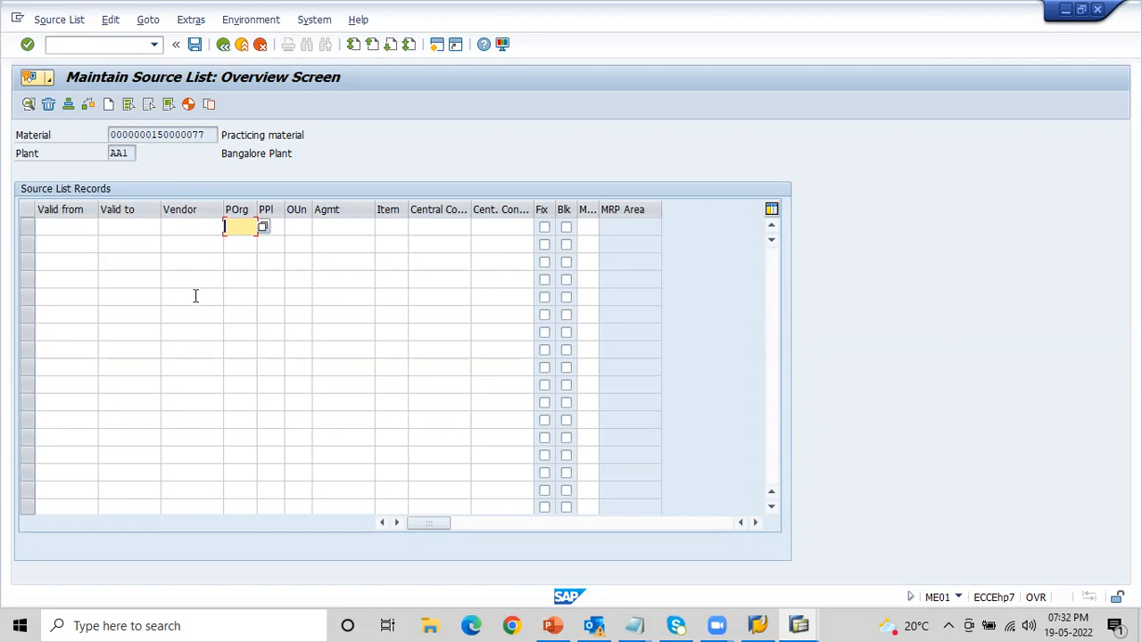
left_click(181, 135)
left_click(114, 153)
left_click(246, 227)
left_click(136, 227)
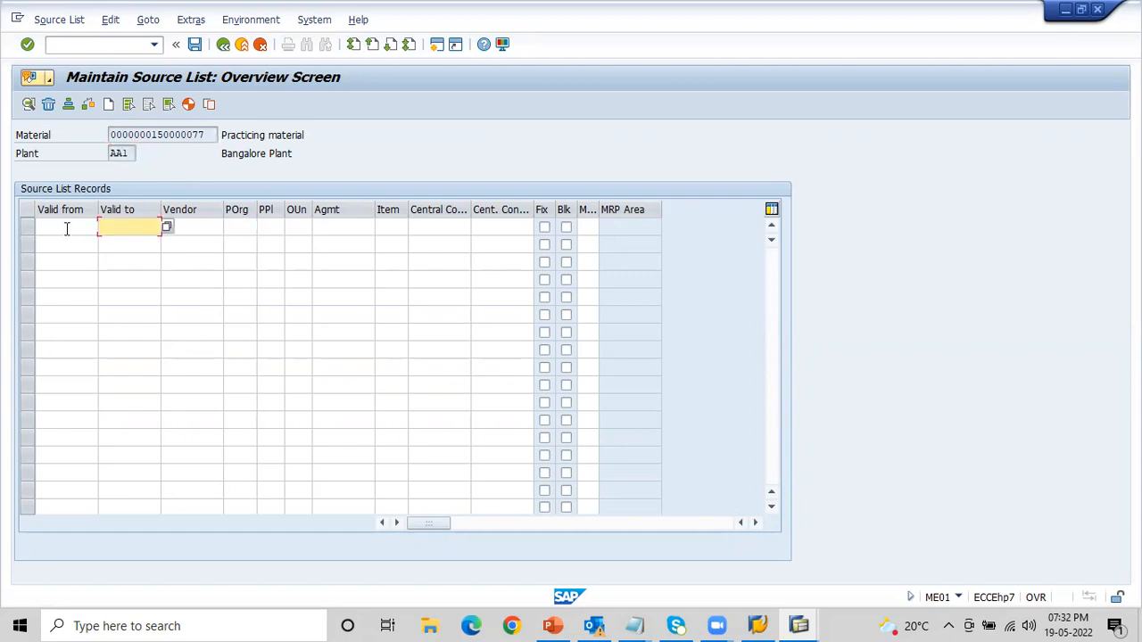
- Set the validity of the first source list record from 19052022 to 19092022
left_click(67, 227)
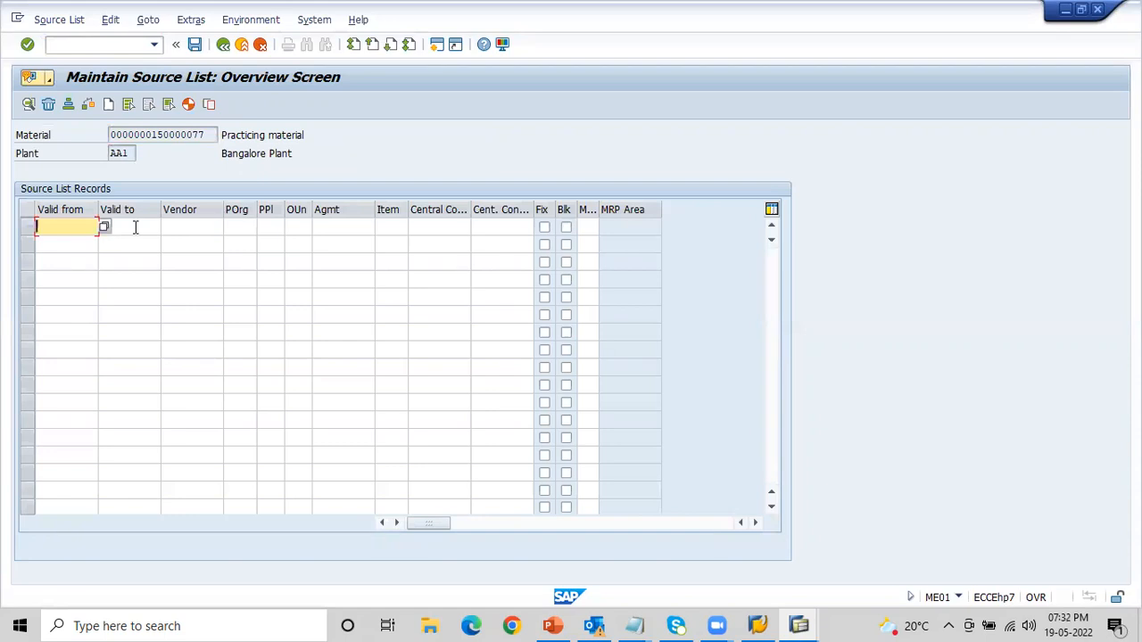
key("space")
key("Down")
key("Return")
key("Tab")
key("space")
key("Down")
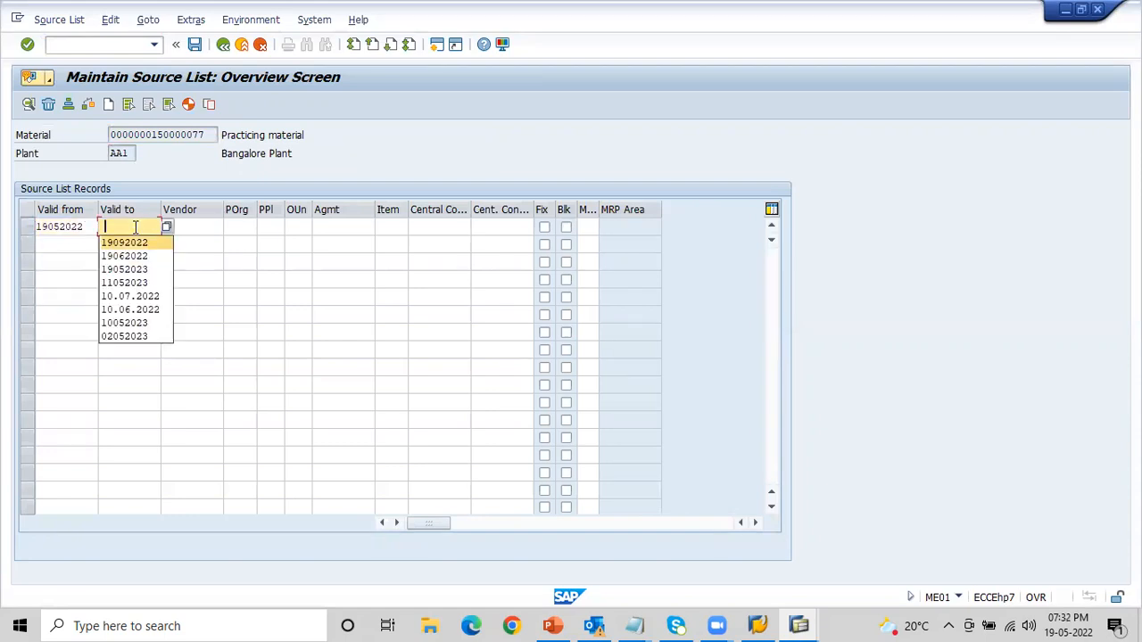
key("Return")
key("Tab")
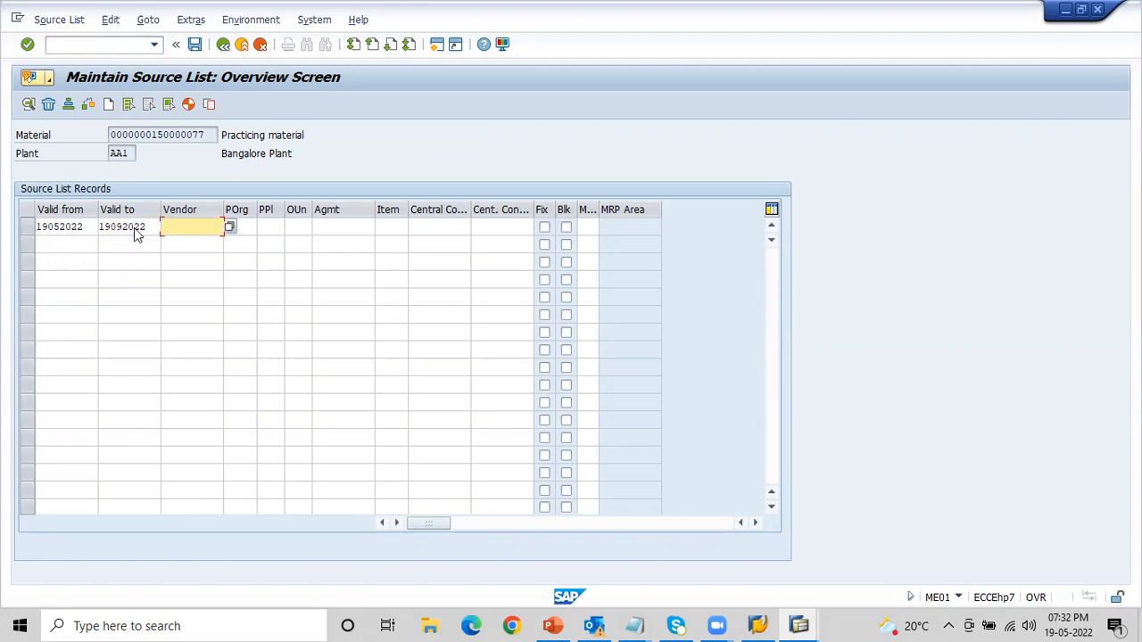
- Copy the vendor number from the notes into the first source list record and set its purchasing organization to AB1
key("alt+Tab")
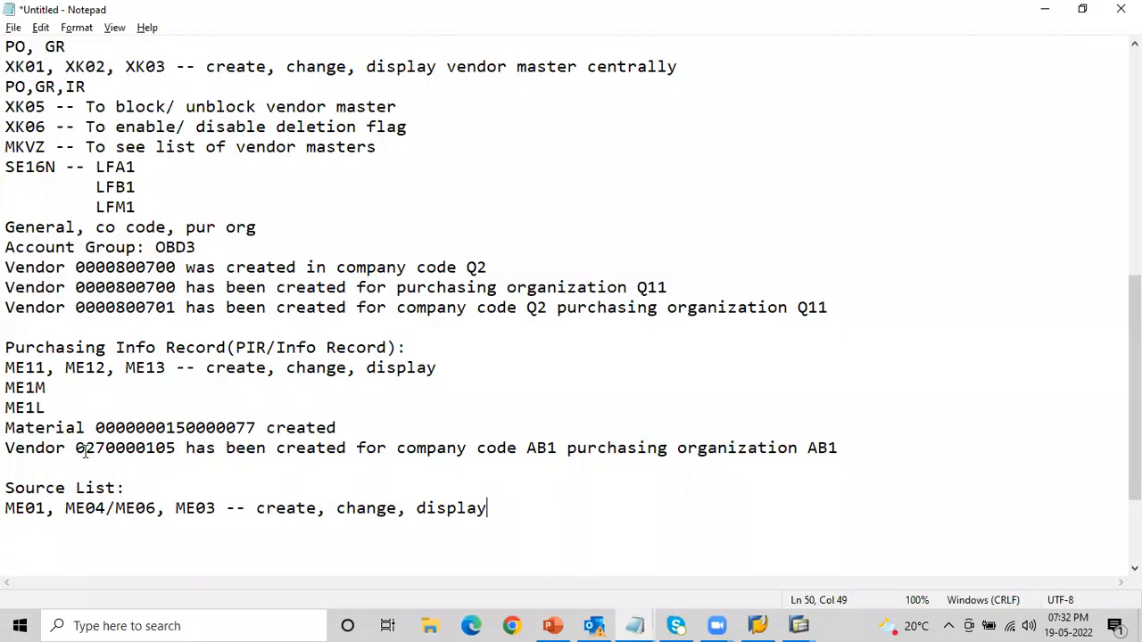
left_click_drag(77, 449, 182, 453)
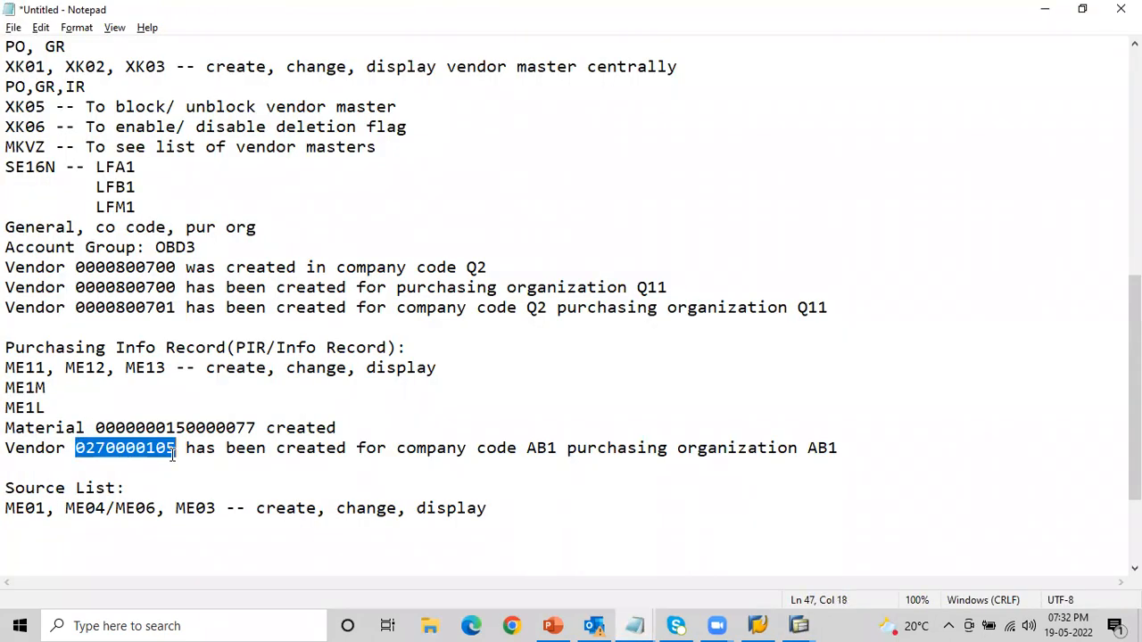
key("ctrl+c")
key("alt+Tab")
key("ctrl+v")
key("Tab")
type("AB1")
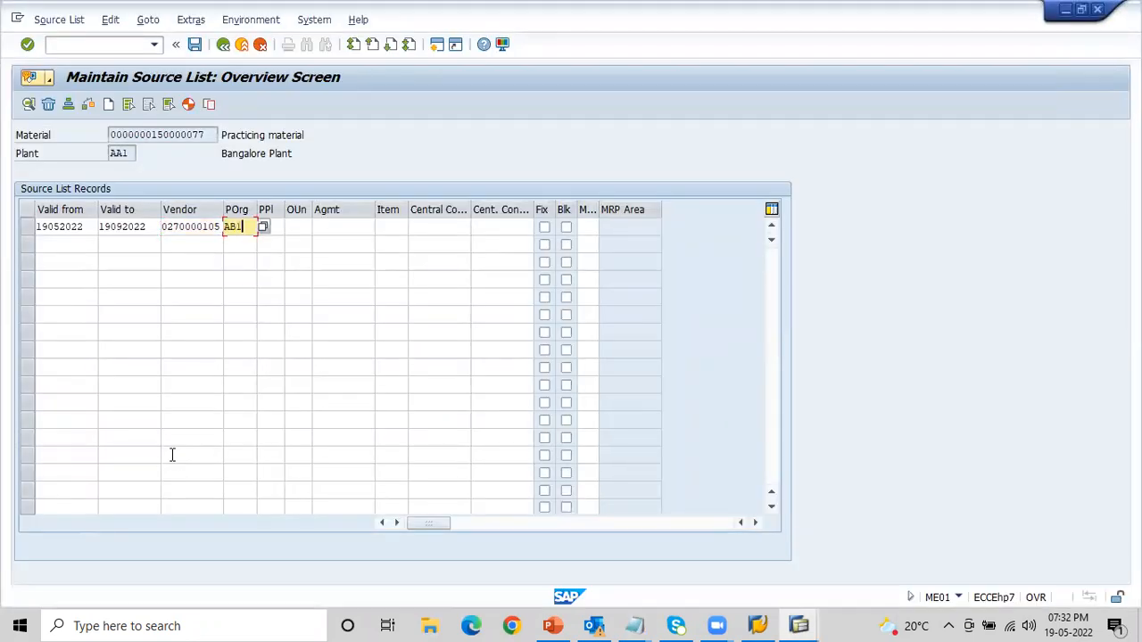
- Switch to the other SAP session, start transaction MKVZ and list the vendors of purchasing organization AB1
key("alt+Tab")
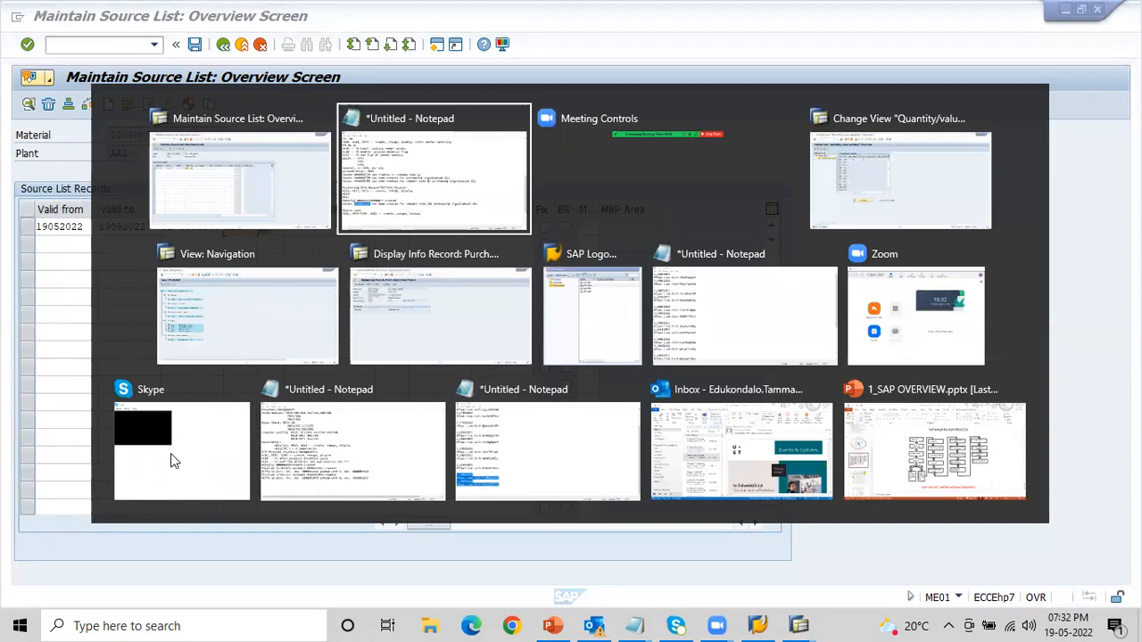
key("alt+Tab")
key("Tab")
key("Tab")
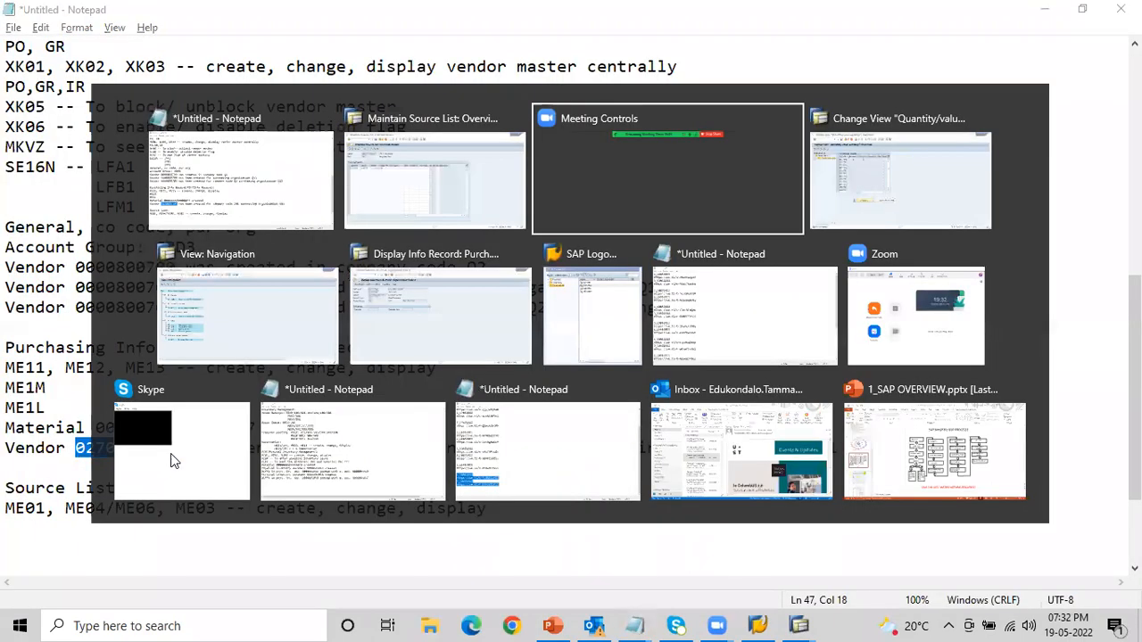
left_click(55, 42)
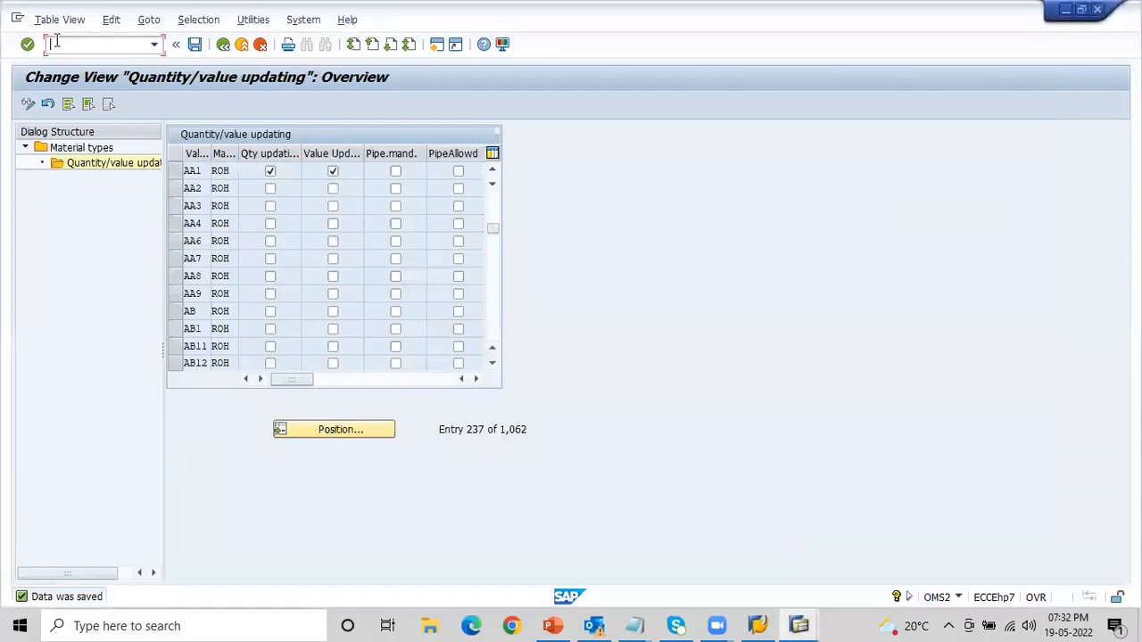
type("/n")
type("MKVZ")
key("Return")
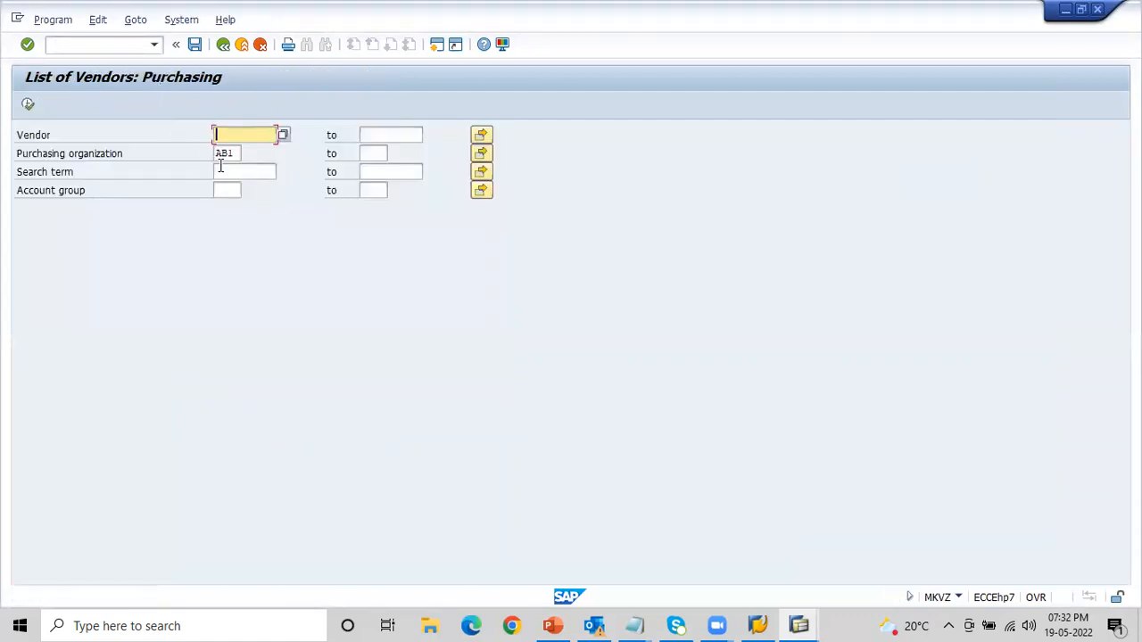
left_click(27, 104)
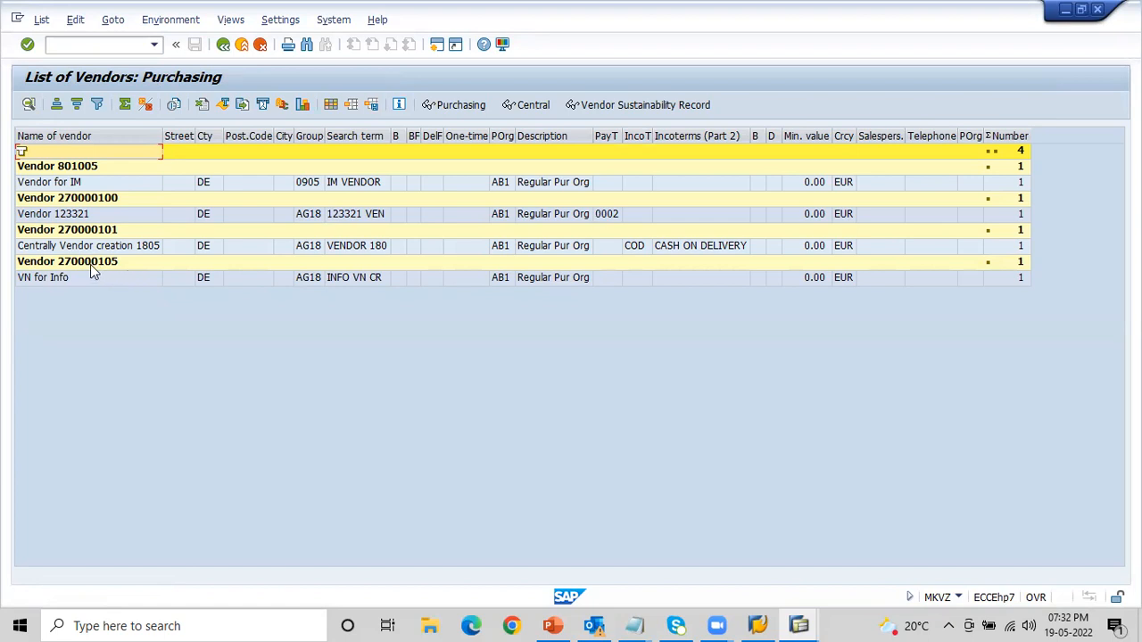
- Compare the vendor list with the notes, then return to the ME01 source list and keep AB1 as the first record's purchasing organization
key("alt+Tab")
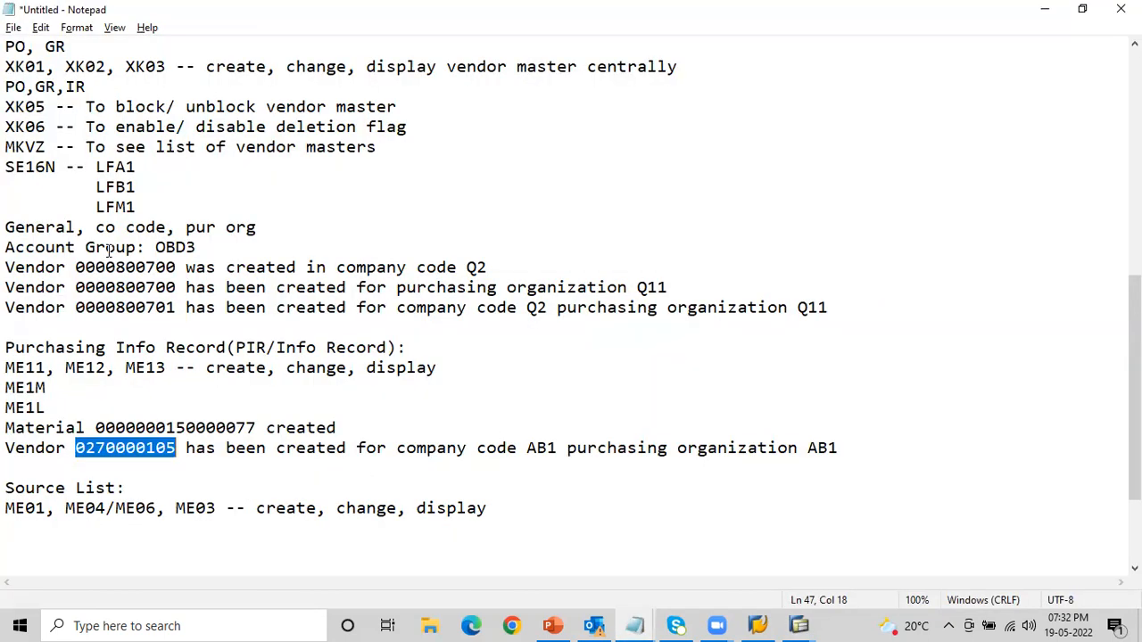
key("alt+Tab")
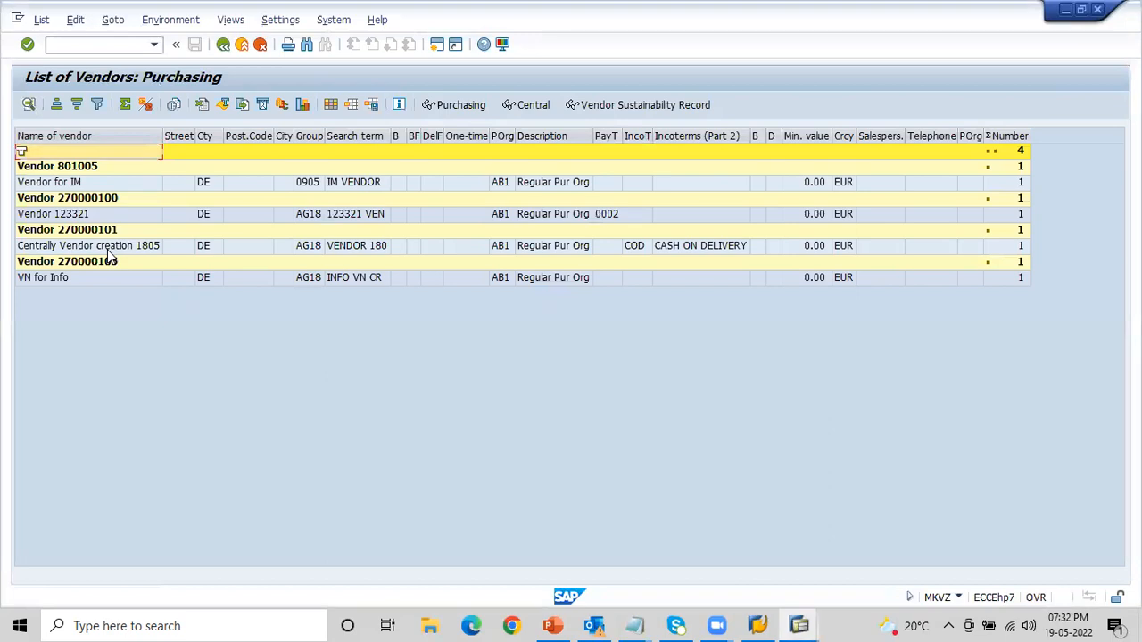
key("alt")
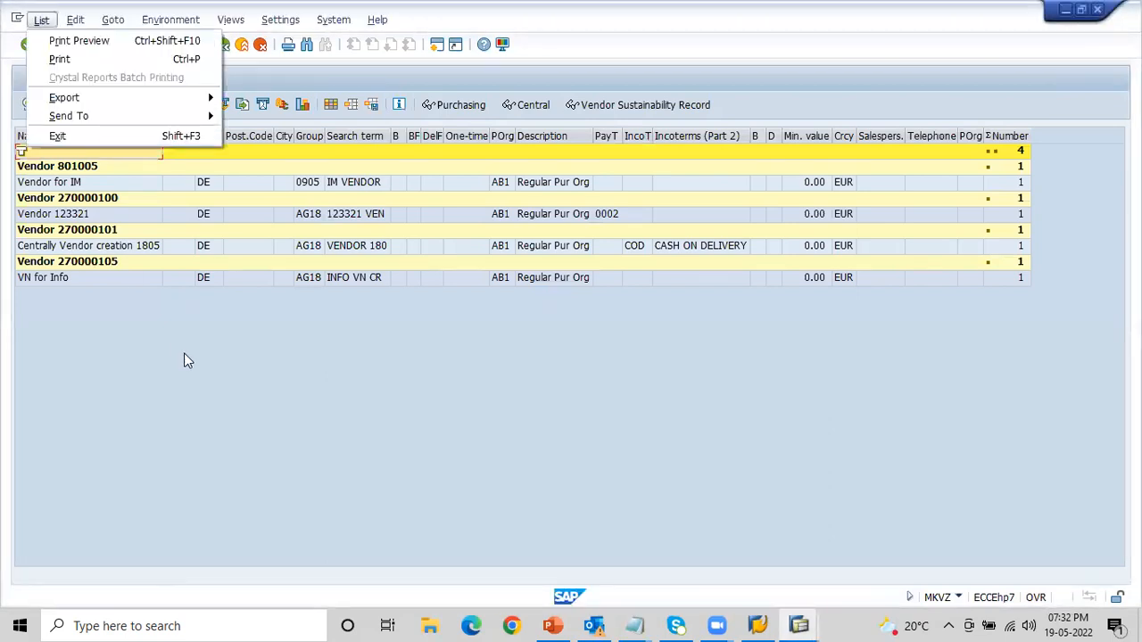
left_click(214, 420)
key("alt+Tab")
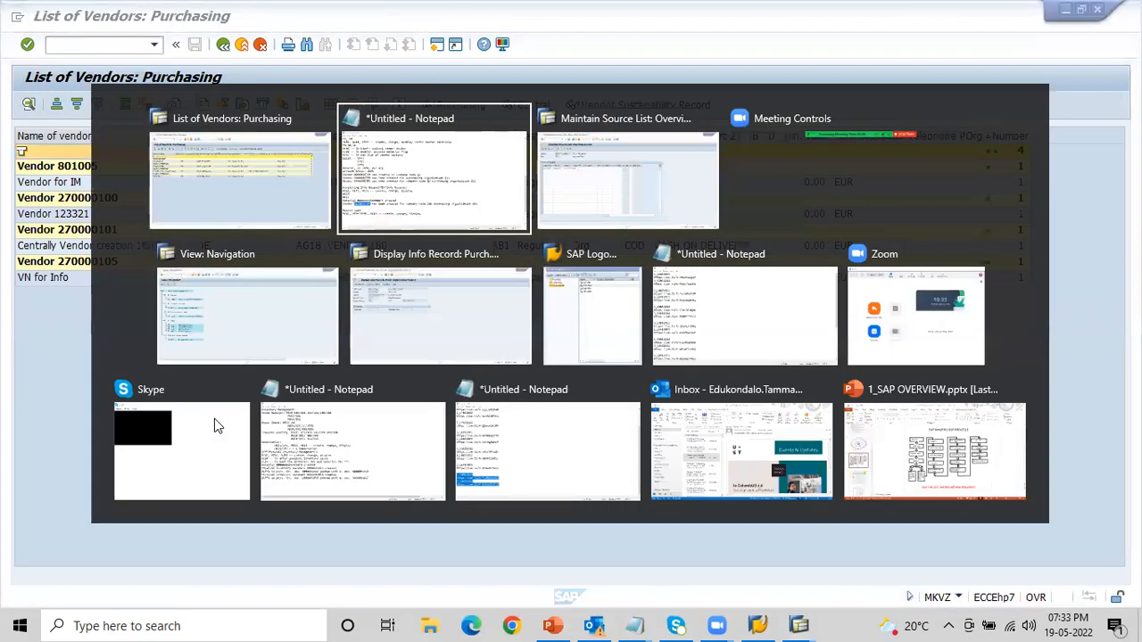
key("alt+Tab")
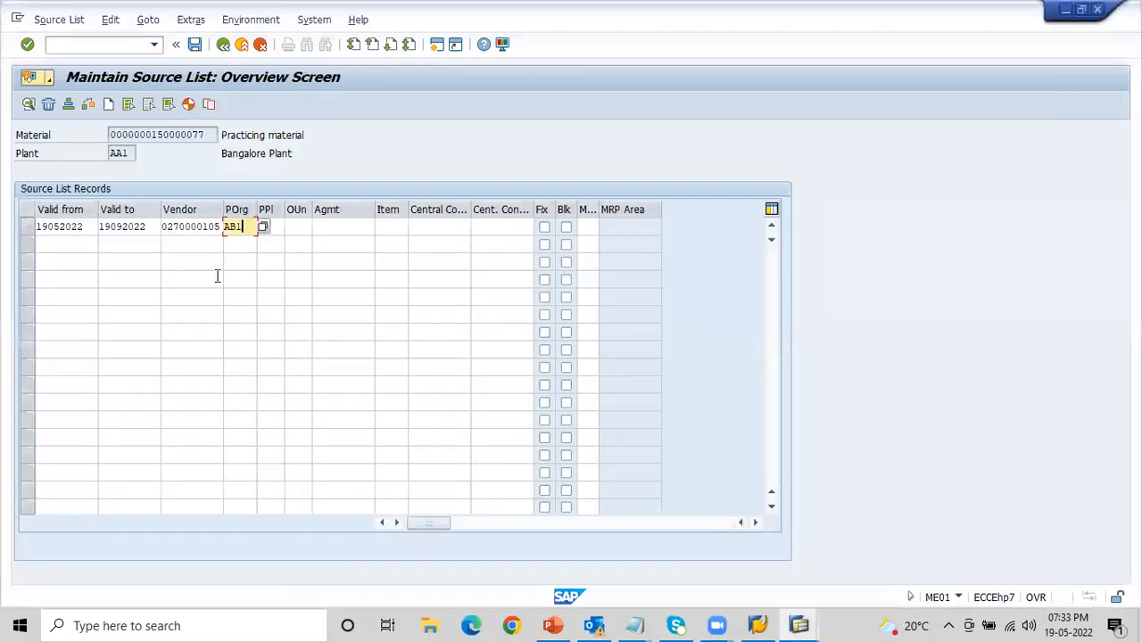
key("alt+Tab")
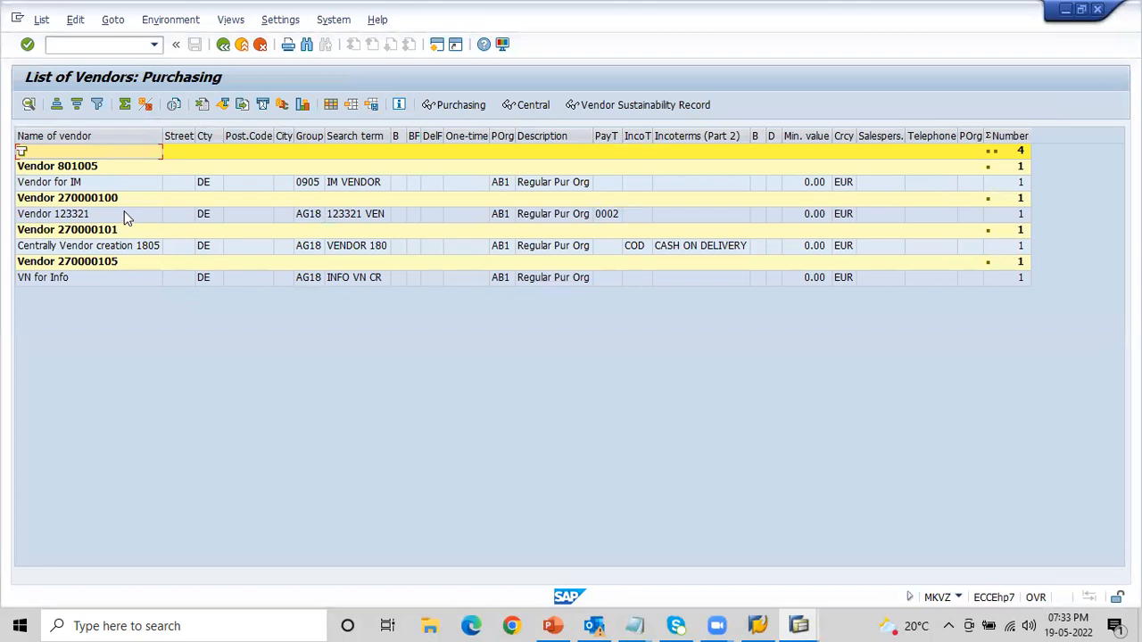
key("alt+Tab")
type("AB1")
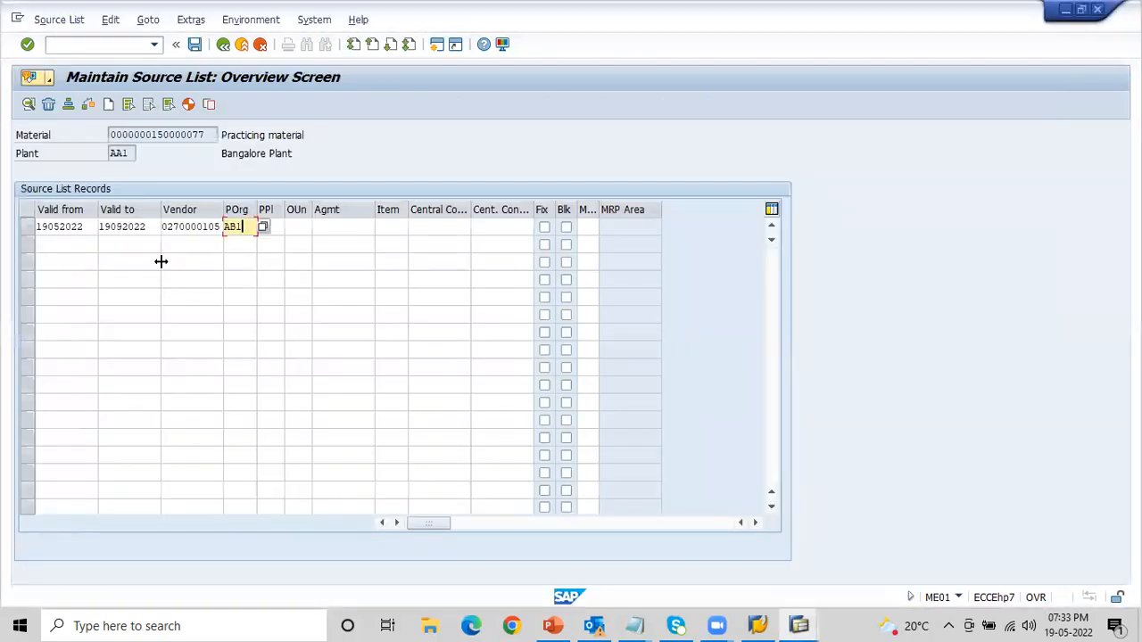
- Set the validity of the second source list record from 11052022 to 19062022
left_click(71, 247)
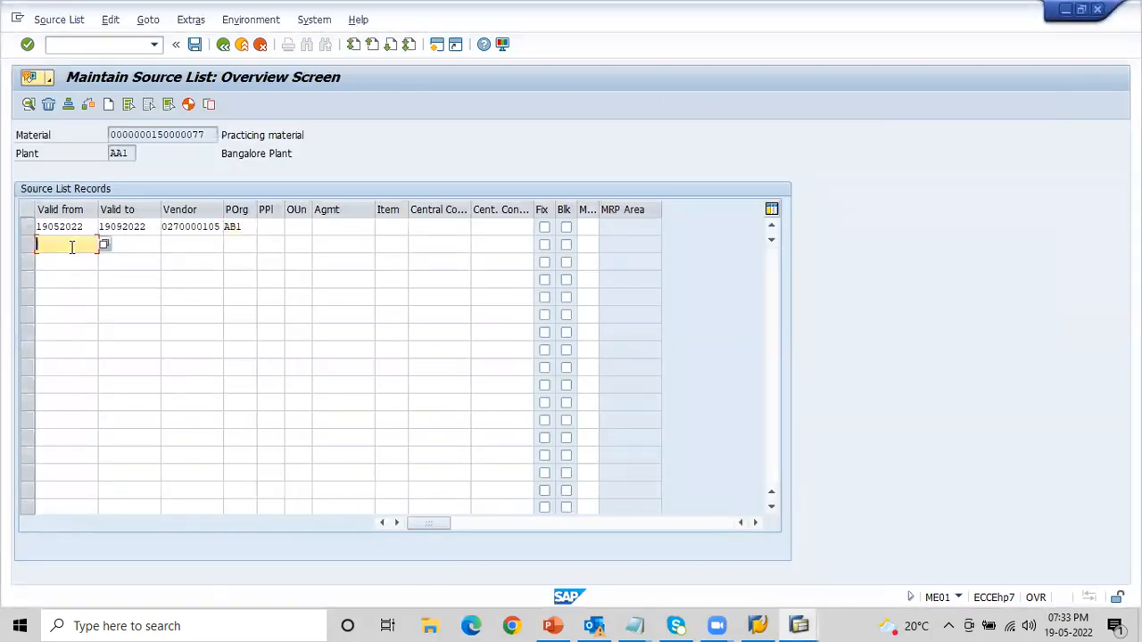
key("Down")
key("Down")
key("Tab")
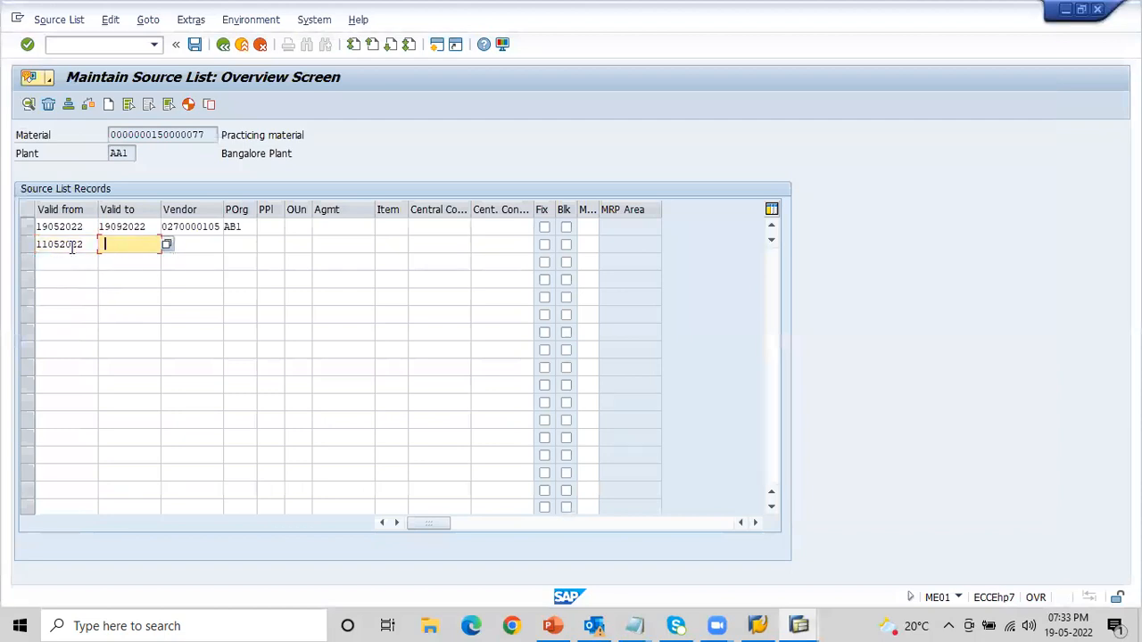
key("Down")
key("Down")
- Look up another vendor number for the second source list record in the MKVZ vendor list
key("Down")
key("Up")
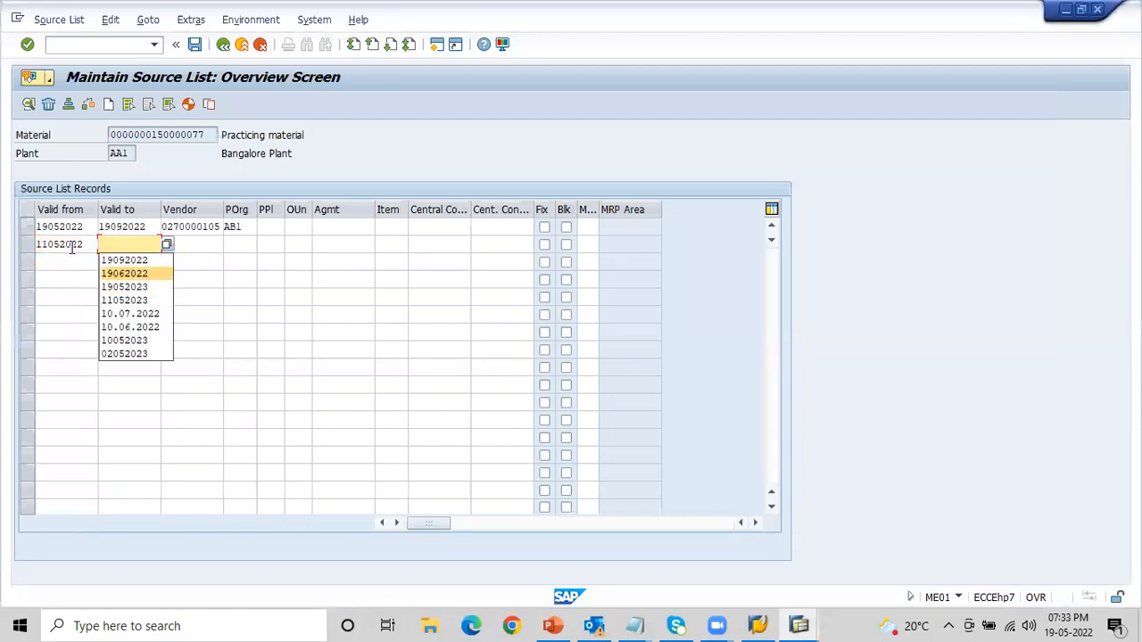
key("Tab")
key("Down")
key("Down")
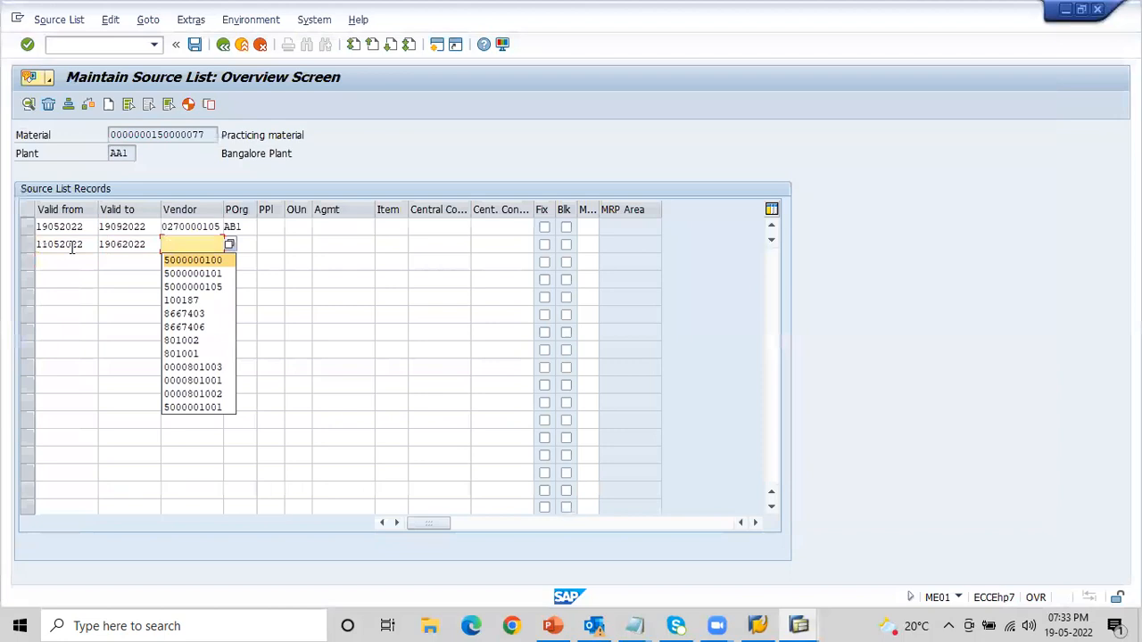
key("BackSpace")
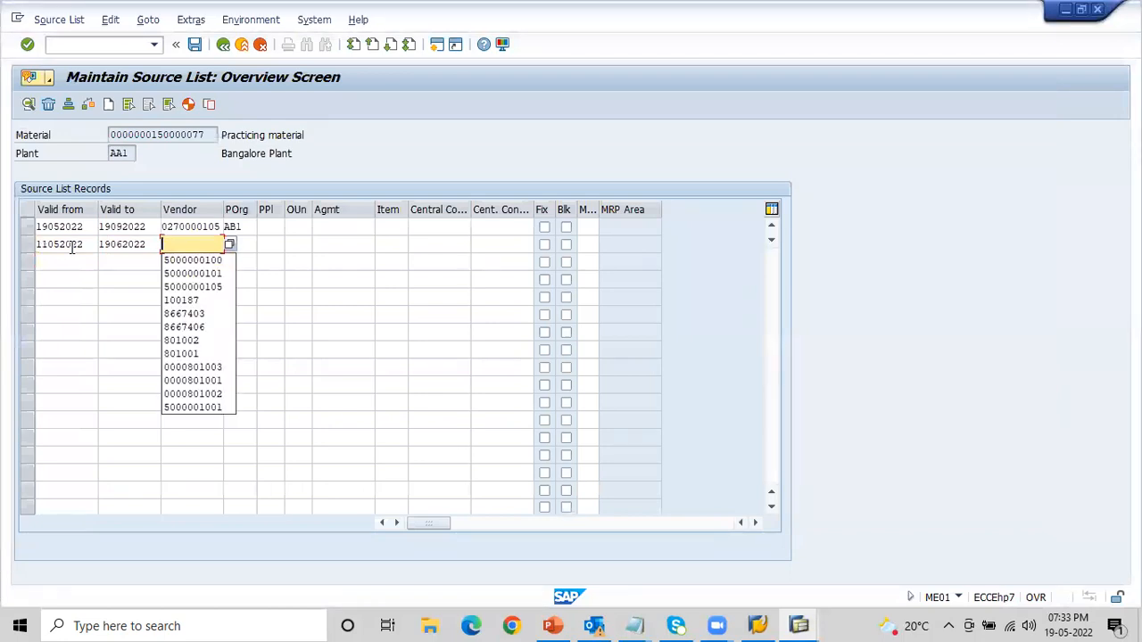
key("F4")
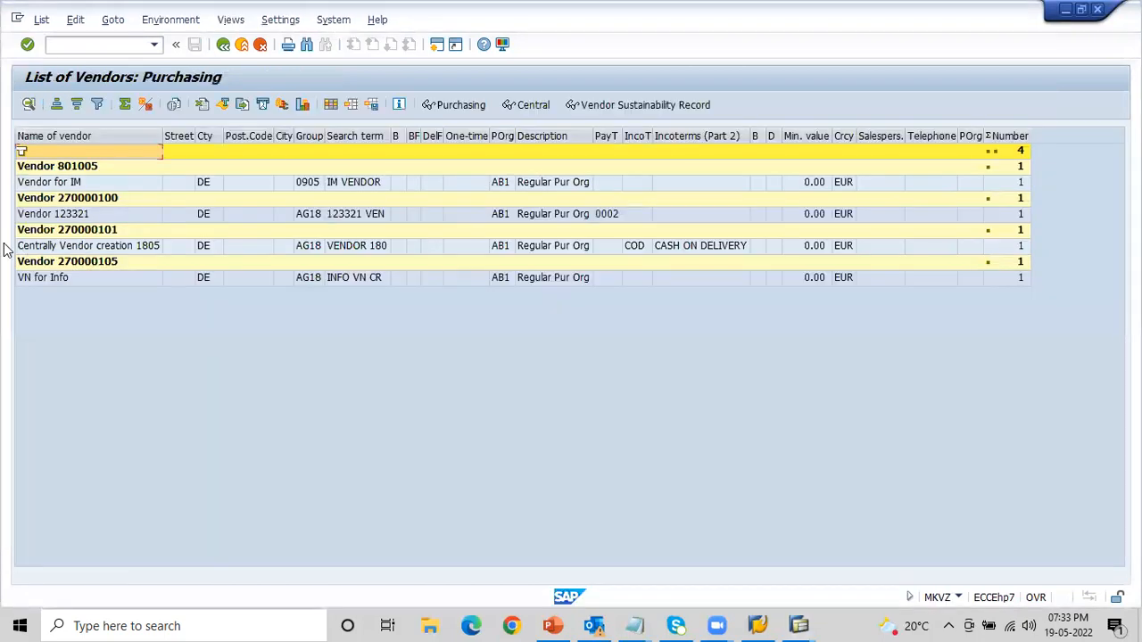
double_click(148, 232)
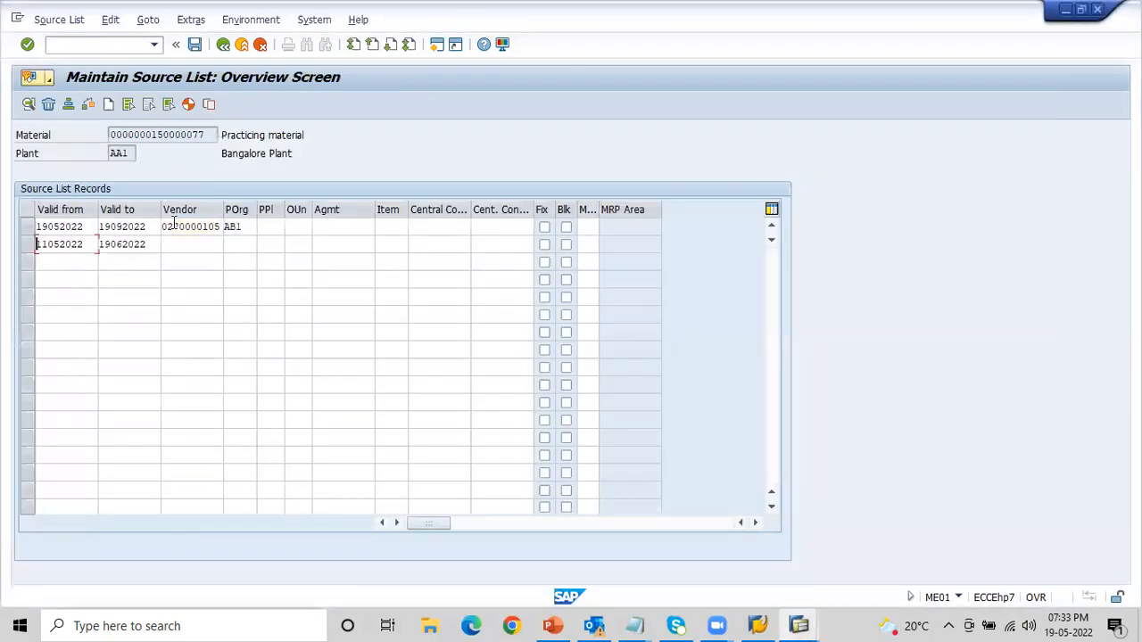
- Enter the vendor number of Centrally Vendor creation 1805 and purchasing organization AB1 in the second source list record
key("Return")
left_click(187, 246)
key("Down")
key("Return")
key("BackSpace")
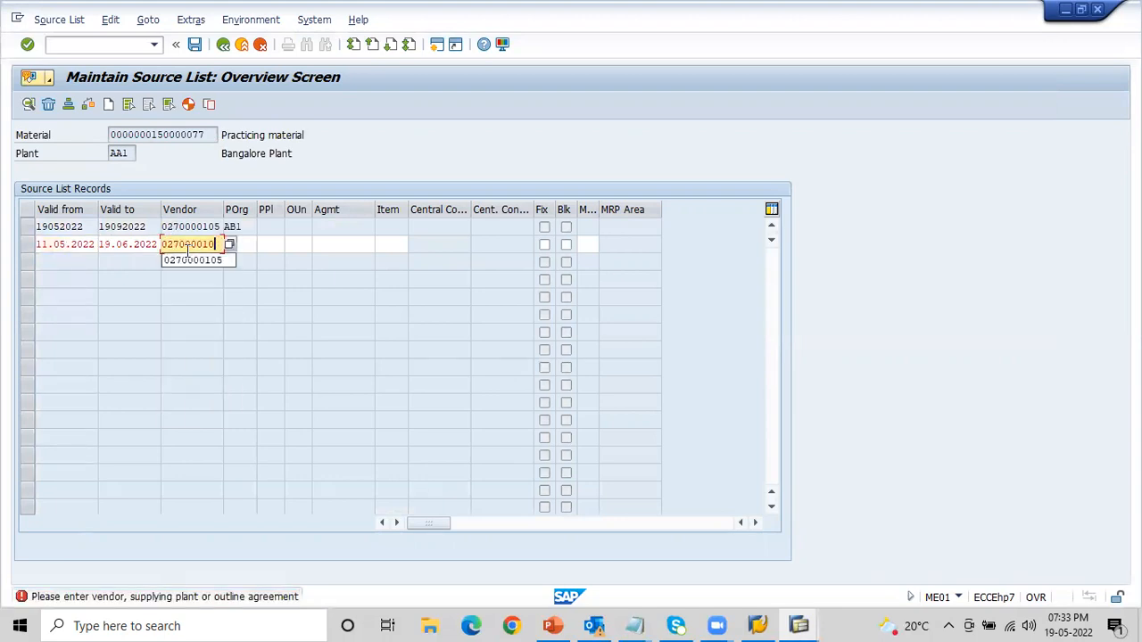
key("alt+Tab")
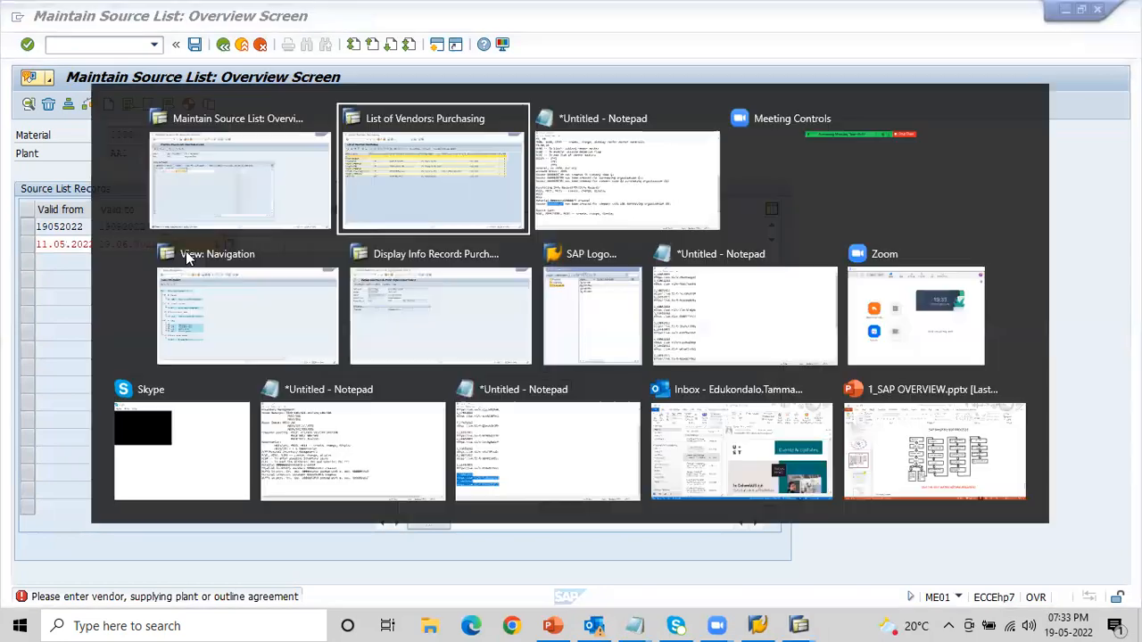
key("alt+Tab")
key("Tab")
key("space")
key("Down")
key("Return")
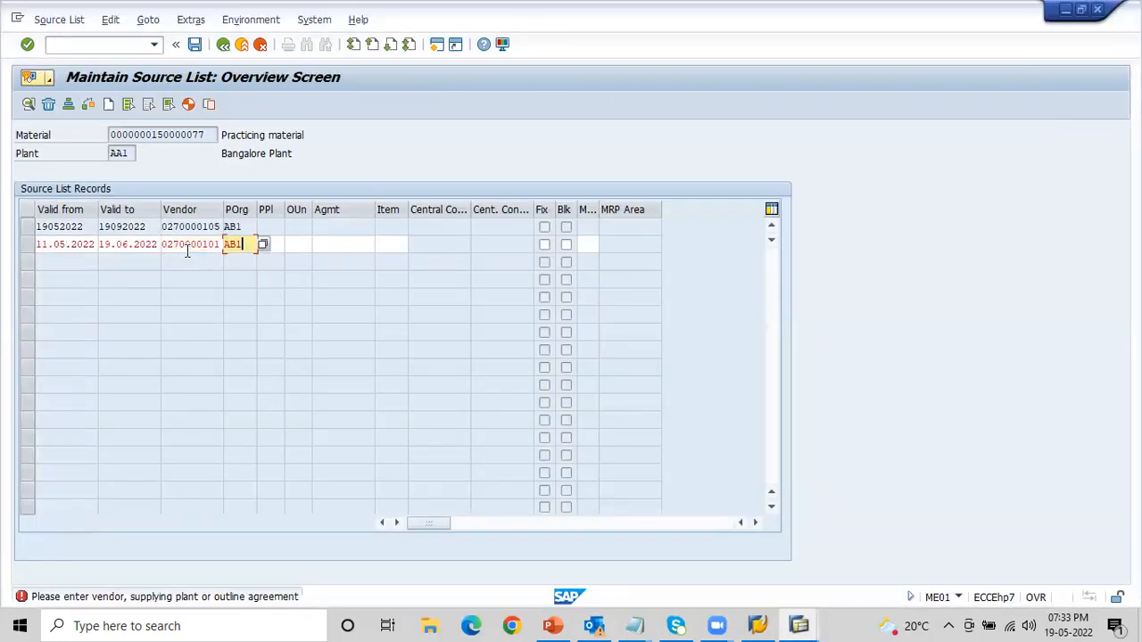
key("Return")
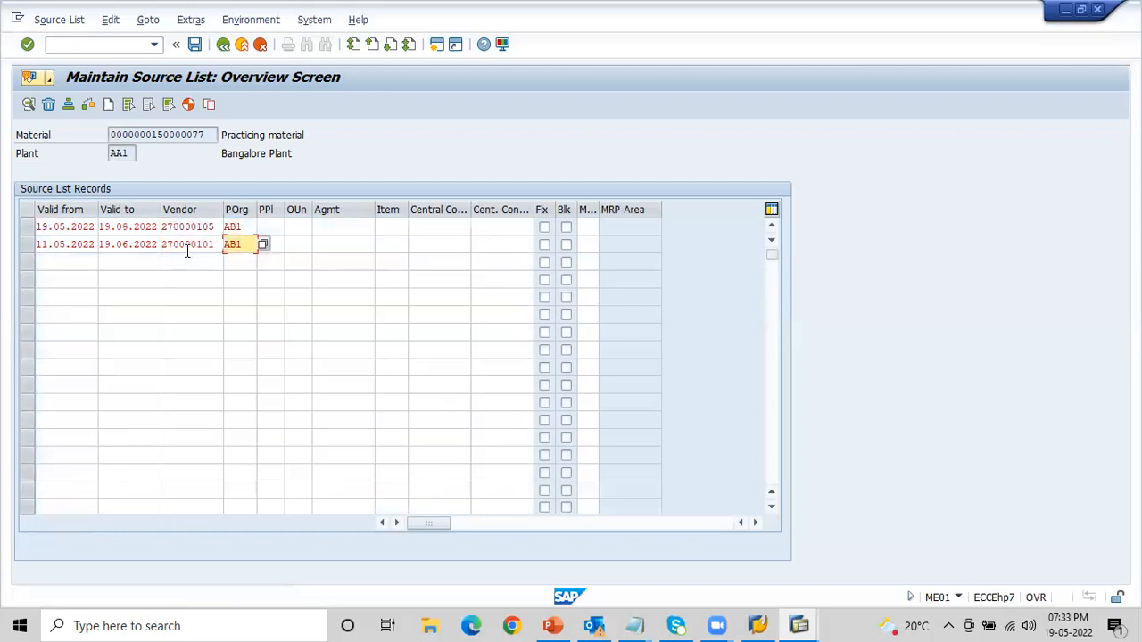
- Set the valid-from date of the third source list record to 19052022
left_click(77, 263)
key("Down")
key("Down")
key("Return")
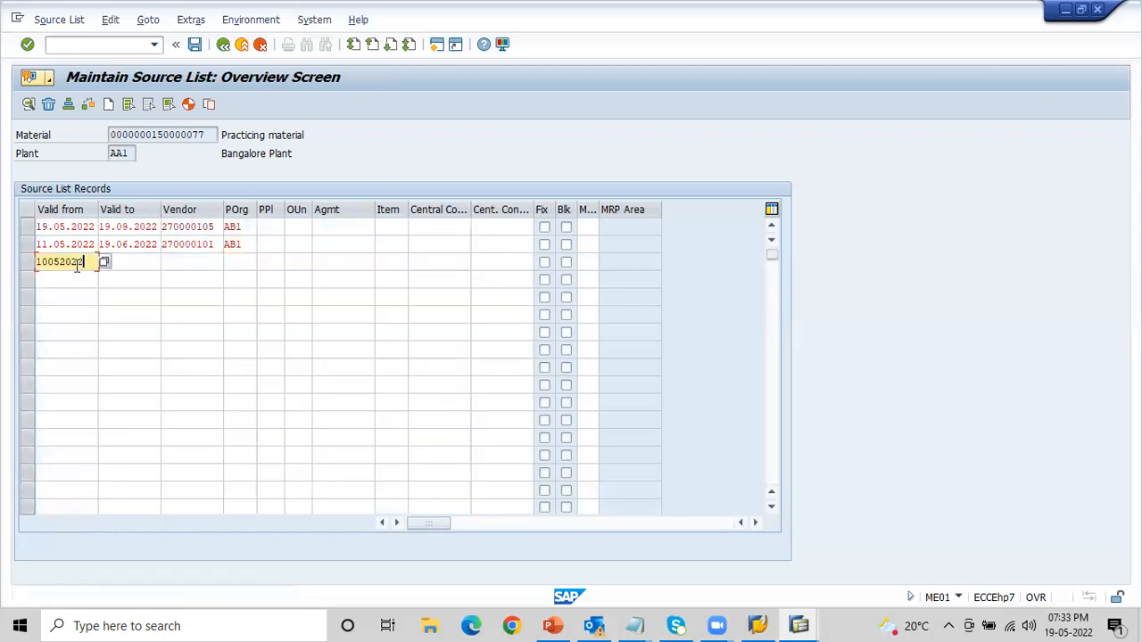
key("BackSpace")
key("BackSpace")
key("BackSpace")
key("BackSpace")
key("BackSpace")
key("BackSpace")
key("BackSpace")
key("BackSpace")
key("Down")
key("Down")
key("Up")
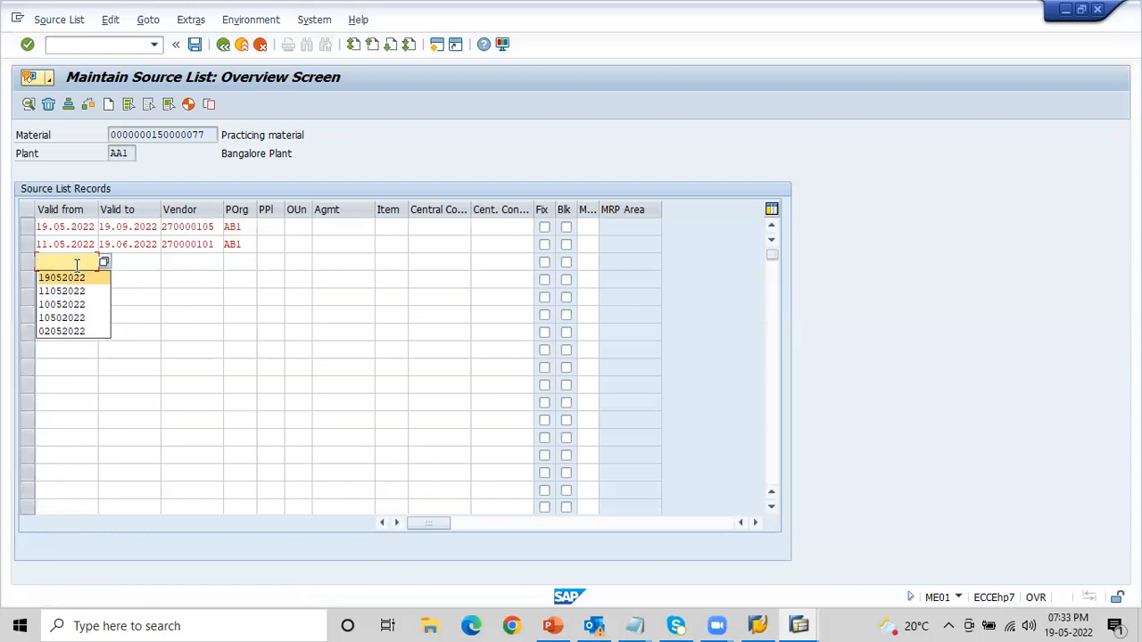
key("Return")
- Set the valid-to date of the third source list record to 19062022
key("Tab")
key("Down")
- Enter the vendor number of Vendor 123321 and purchasing organization AB1 in the third source list record
key("Down")
key("Down")
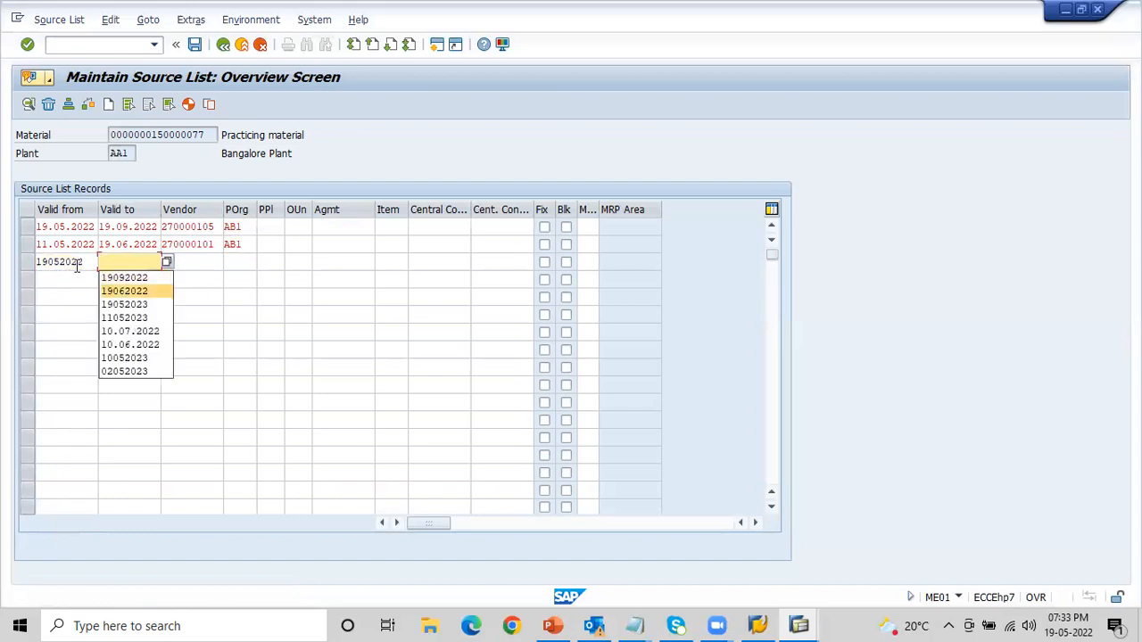
key("Return")
key("Tab")
key("Down")
key("Down")
key("Return")
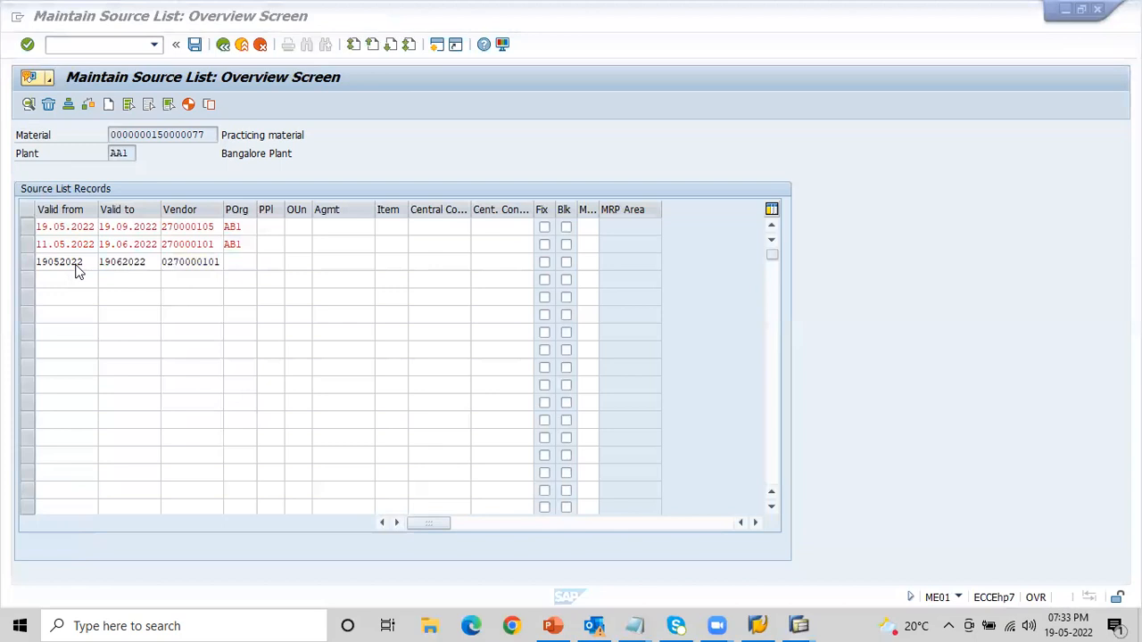
key("BackSpace")
type("0")
key("Tab")
key("space")
key("Down")
key("Return")
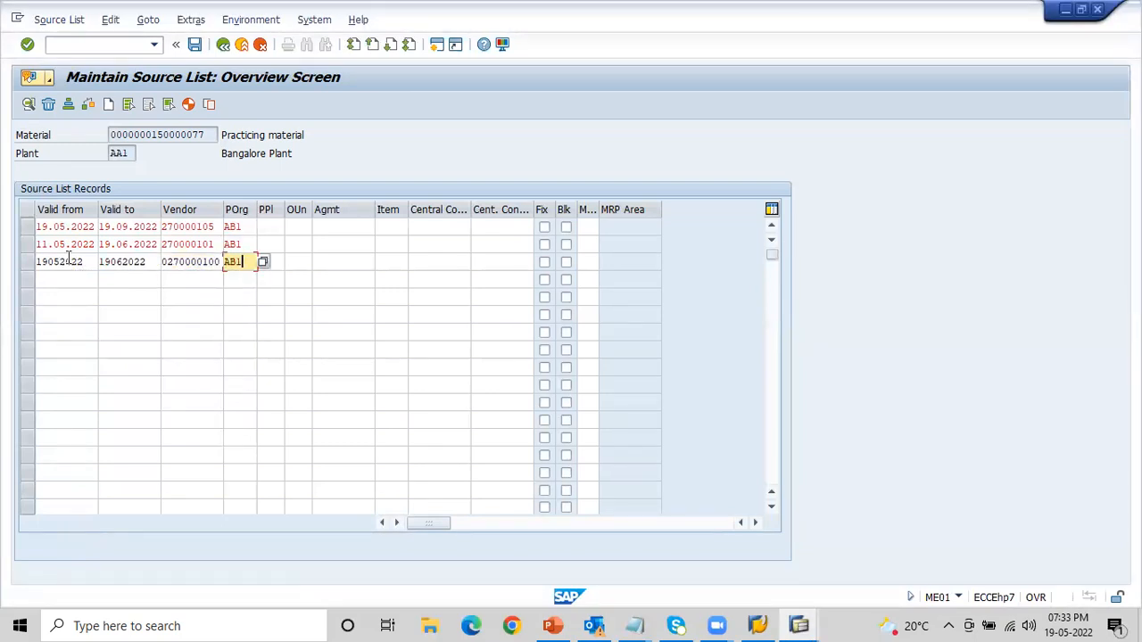
- Change the valid-from date of the second source list record to 19052022 and confirm the entries
left_click(90, 244)
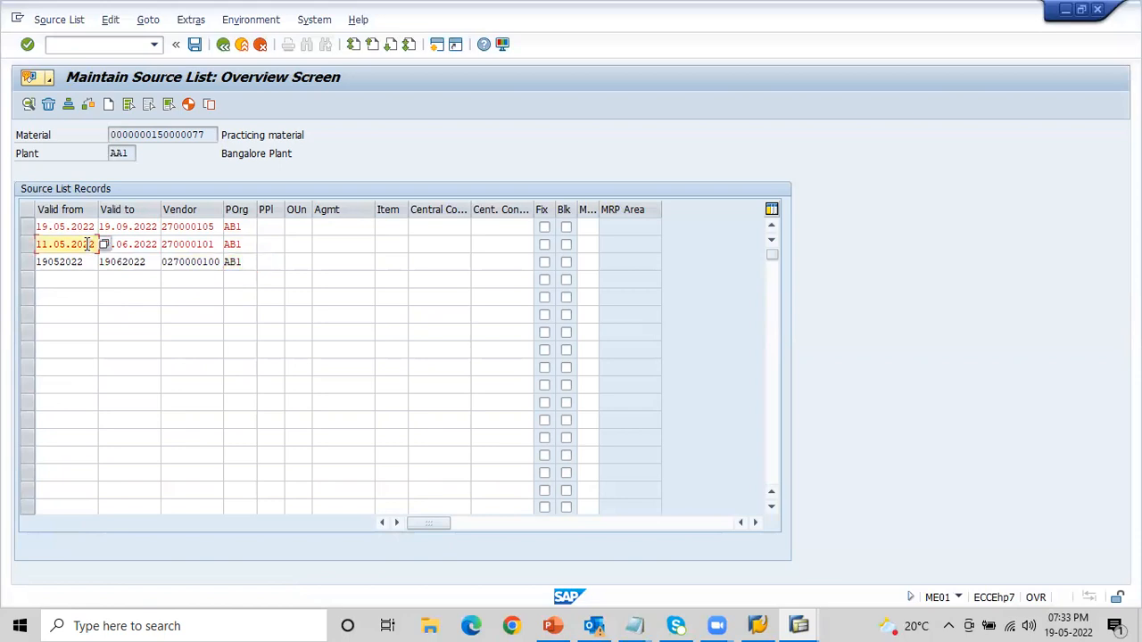
key("BackSpace")
key("BackSpace")
key("BackSpace")
key("BackSpace")
key("BackSpace")
key("BackSpace")
key("BackSpace")
key("BackSpace")
key("BackSpace")
key("BackSpace")
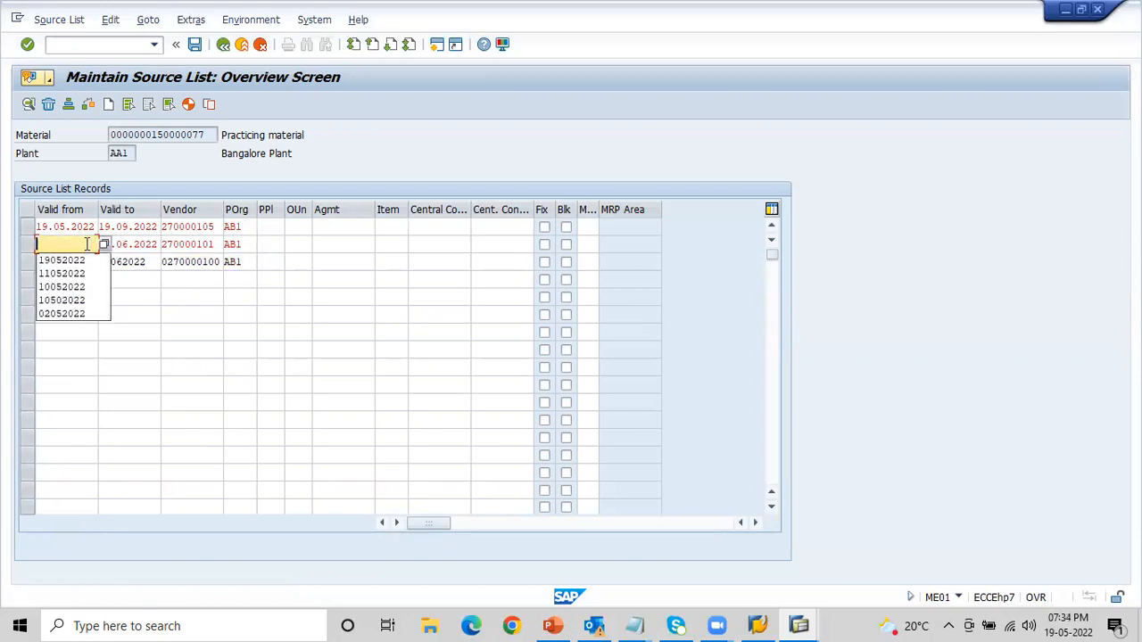
key("Return")
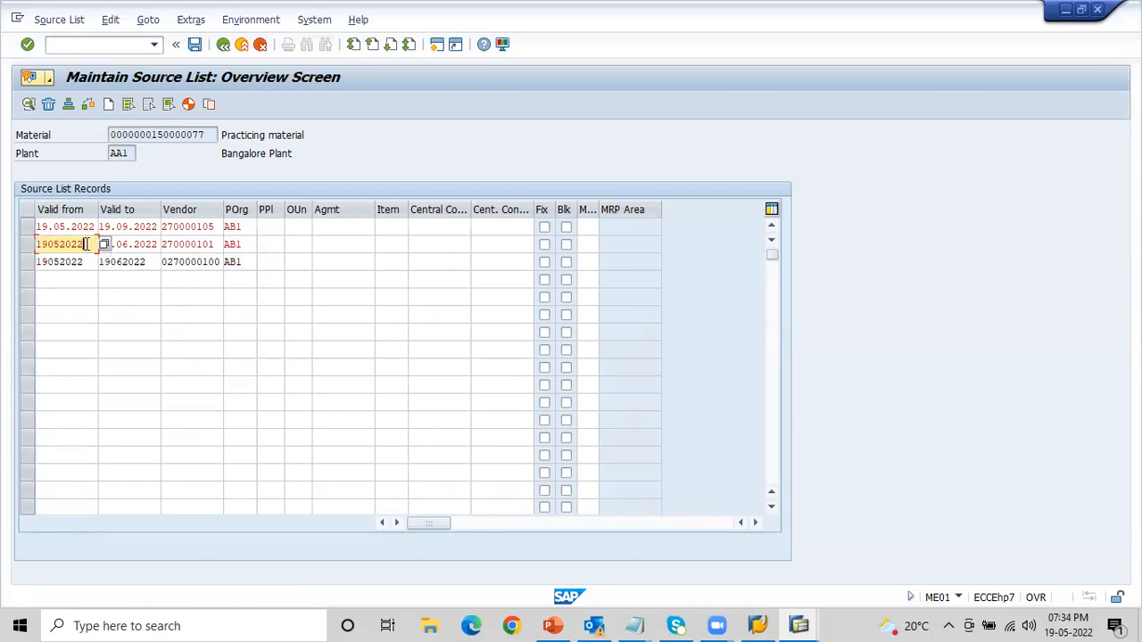
left_click(132, 227)
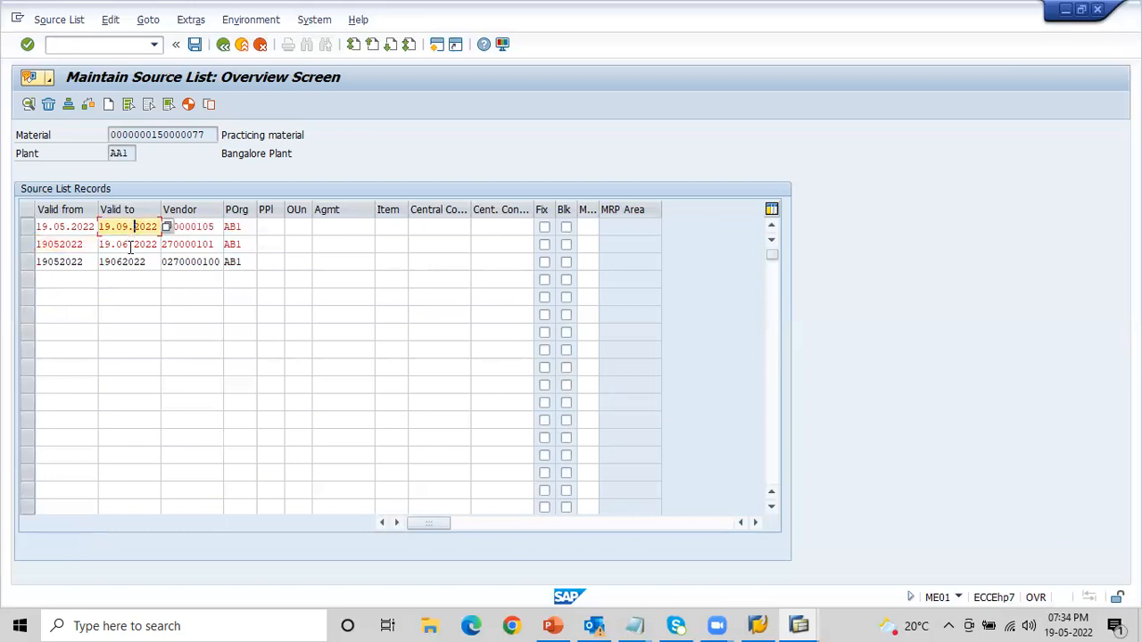
left_click(130, 243)
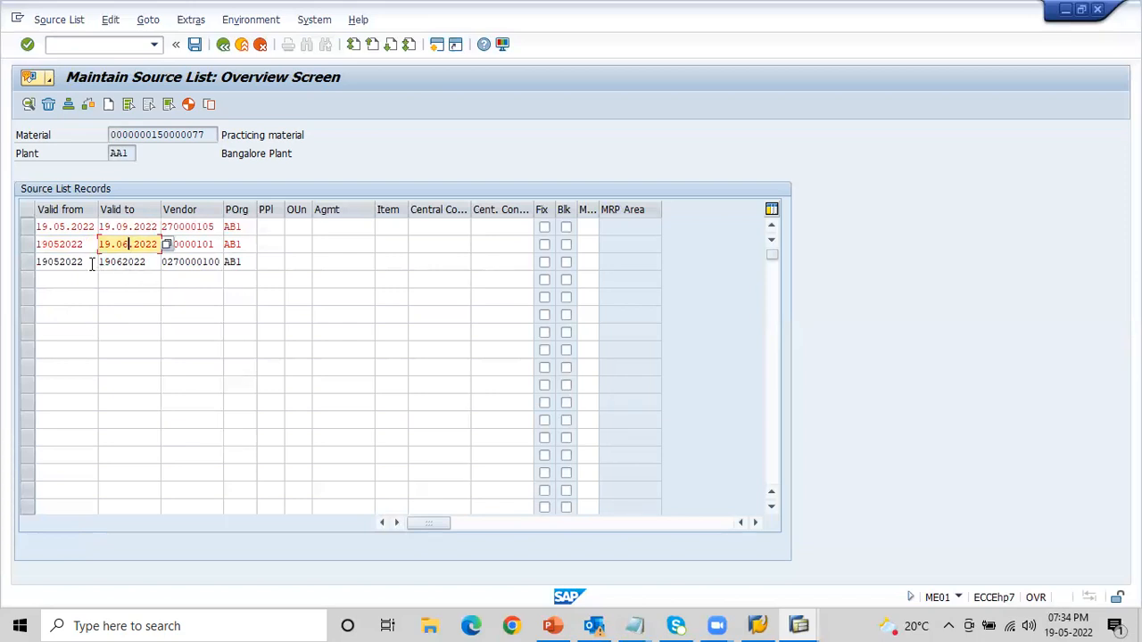
left_click(92, 263)
key("Return")
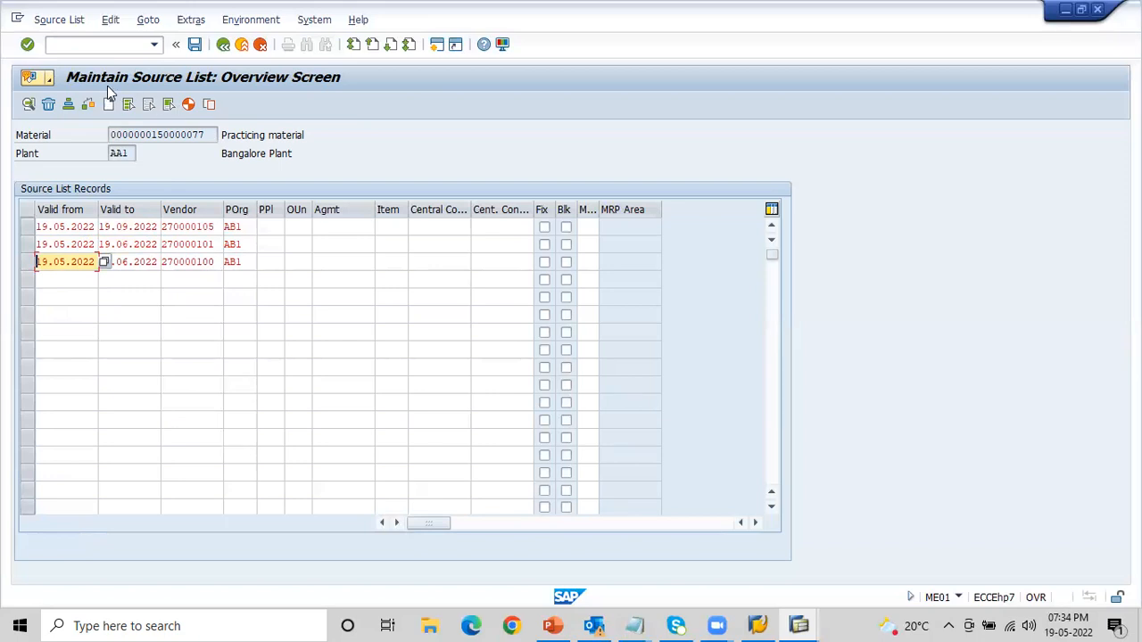
- Set the validity of the fourth source list record from 19052022 to 11052023
left_click(80, 280)
key("Return")
key("Tab")
key("space")
key("Down")
key("Down")
key("Down")
key("Return")
- Enter the vendor number and purchasing organization AB1 in the fourth source list record, and confirm the entries
key("Tab")
key("BackSpace")
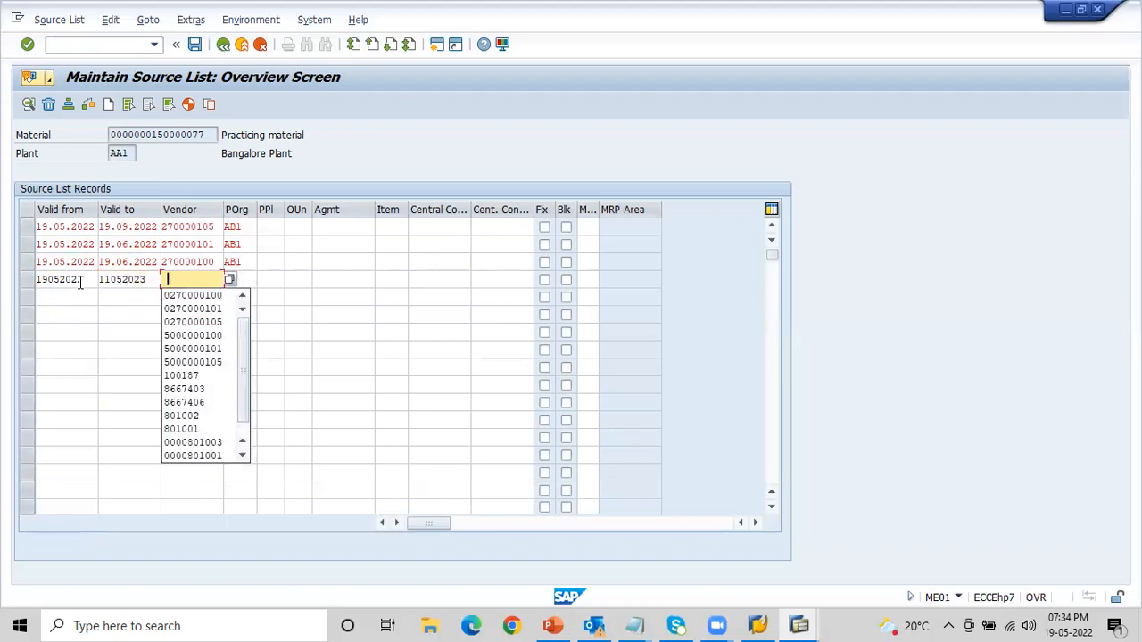
key("alt+Tab")
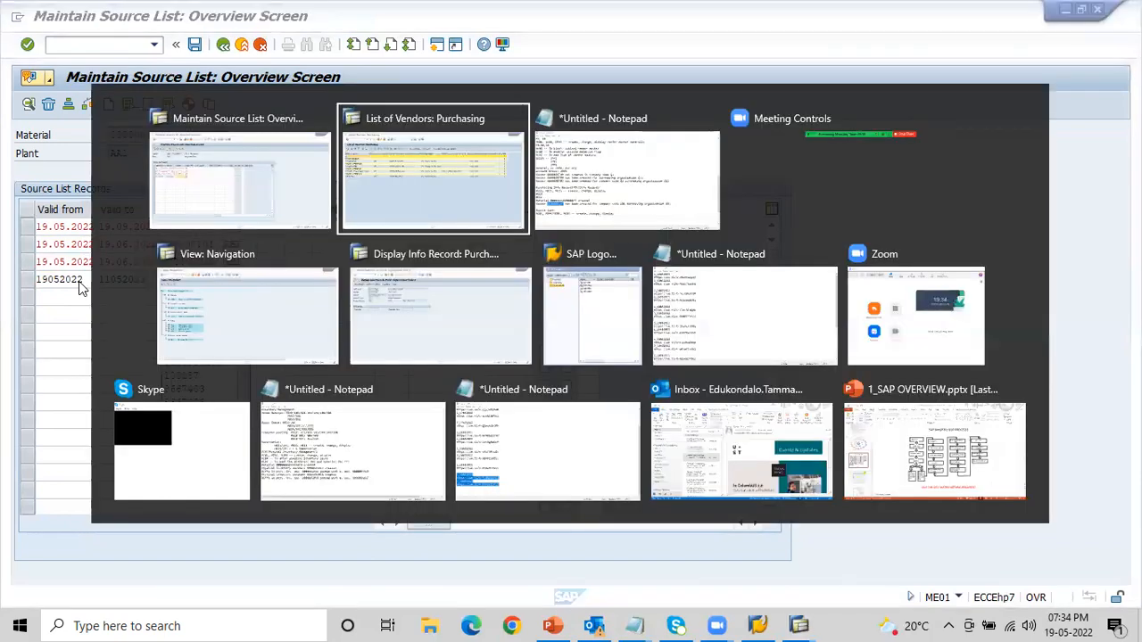
key("alt+Tab")
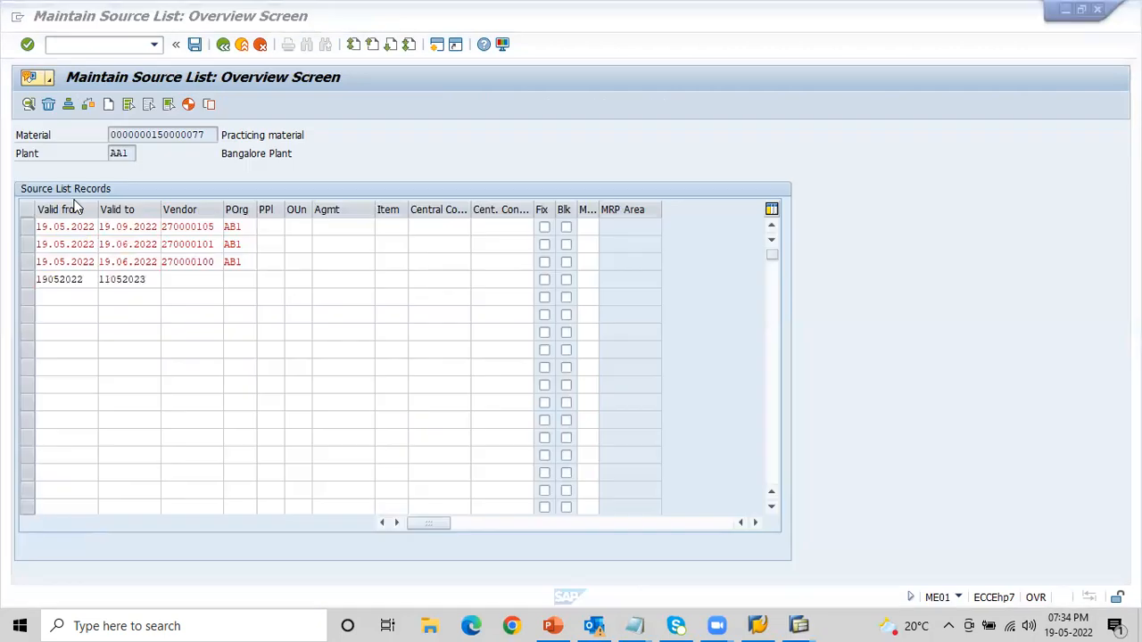
type("801")
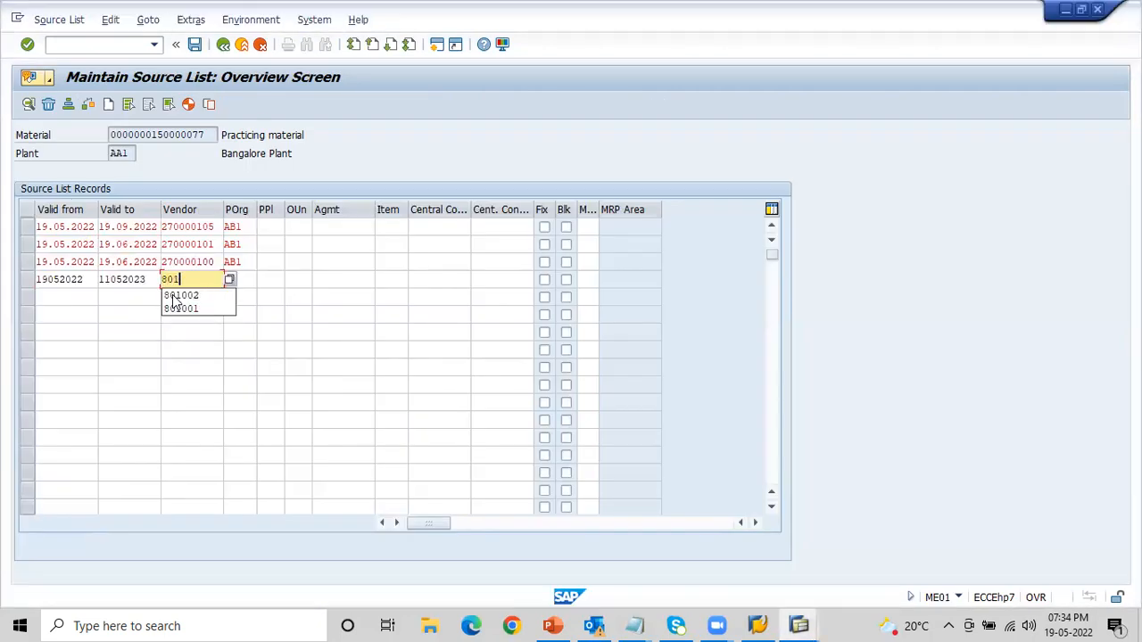
type("005")
key("Tab")
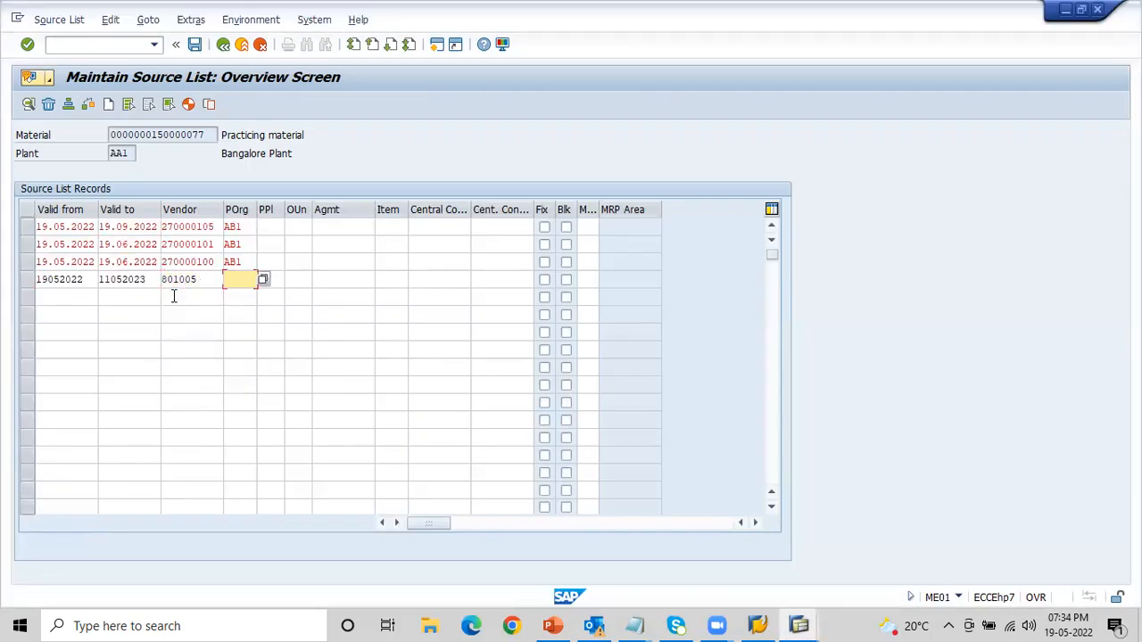
type("AB1")
key("Return")
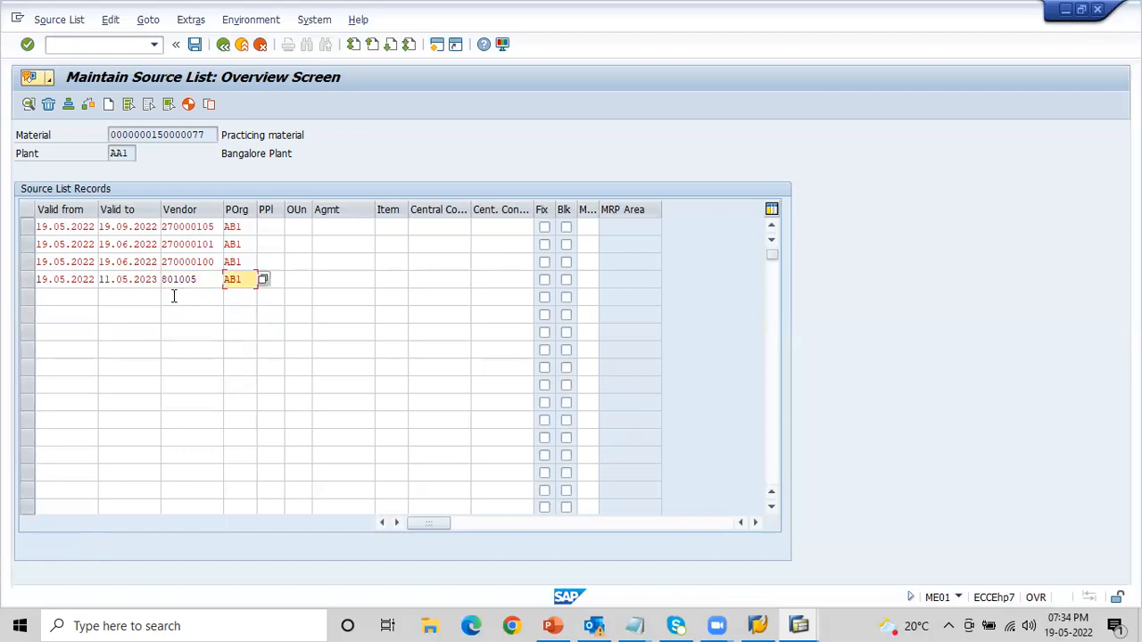
- Review the material, plant, validity dates and purchasing organization of the first source list record
left_click(153, 135)
left_click(124, 154)
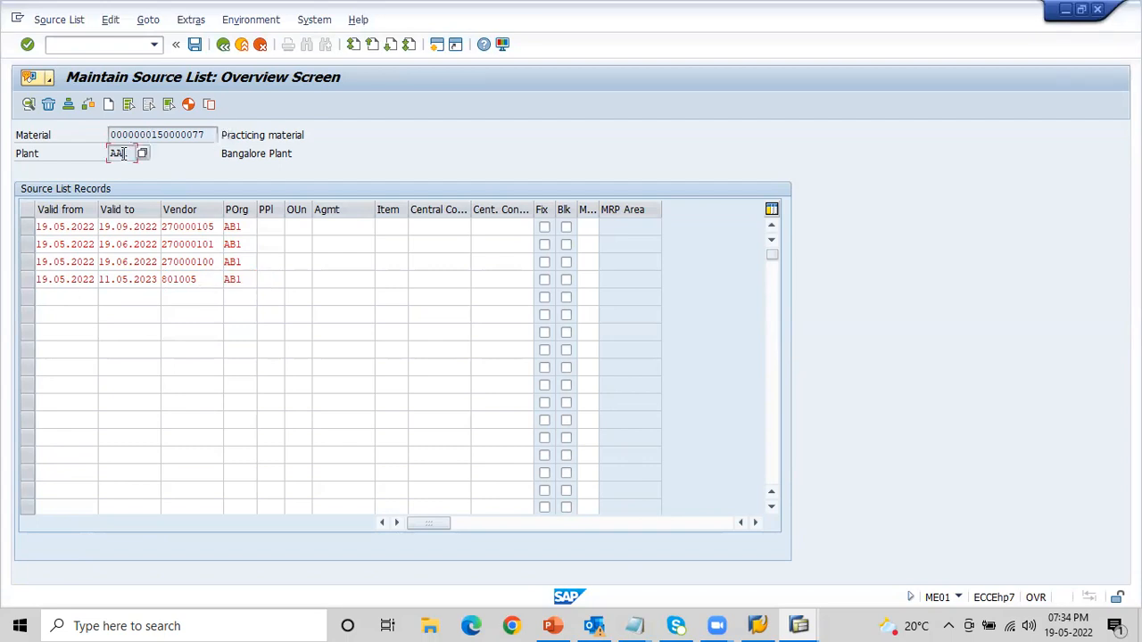
left_click(66, 228)
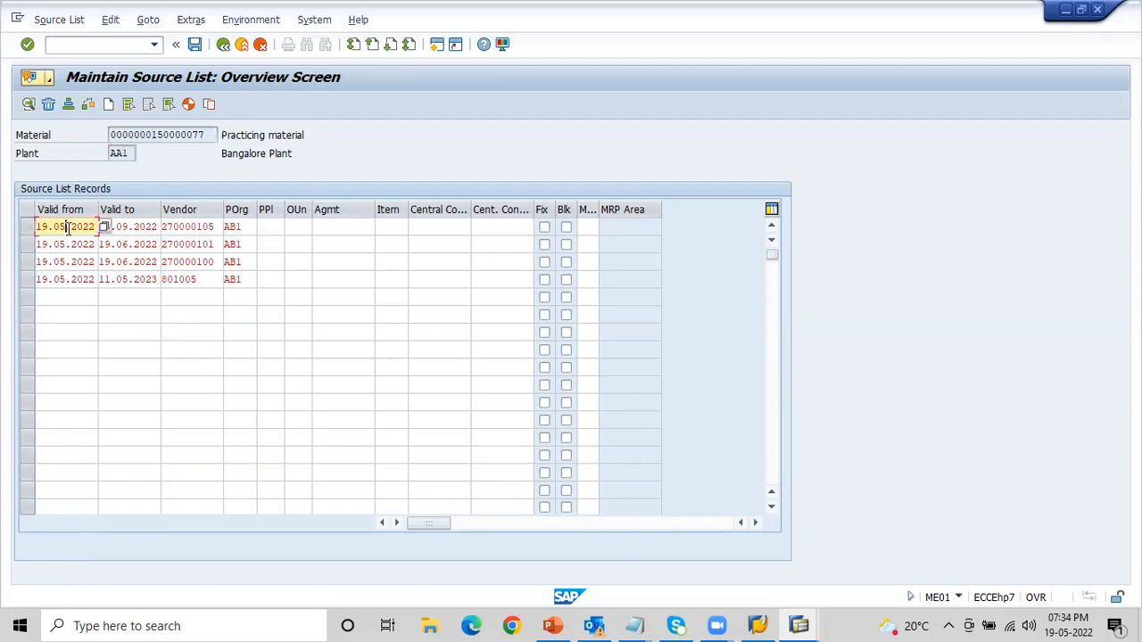
left_click(121, 226)
left_click(245, 226)
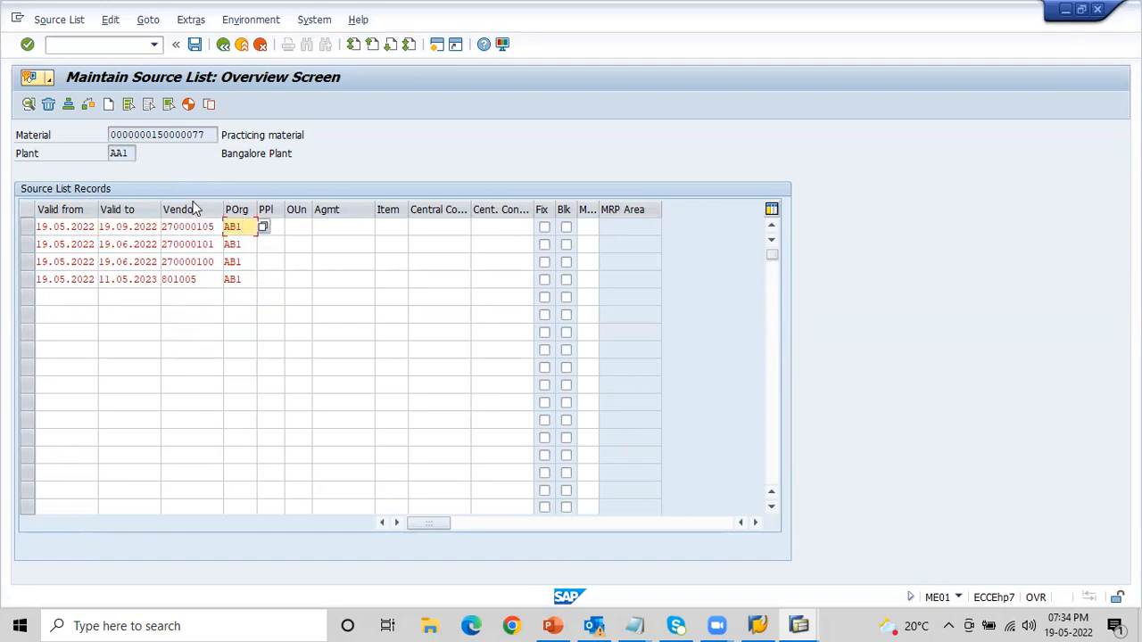
left_click(176, 136)
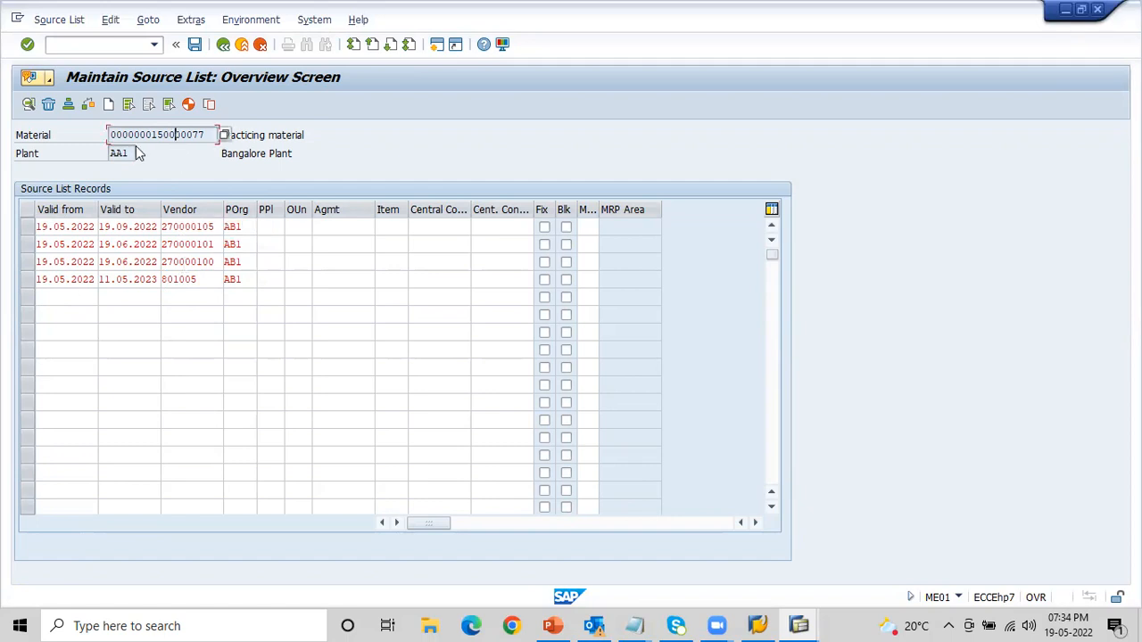
left_click(76, 227)
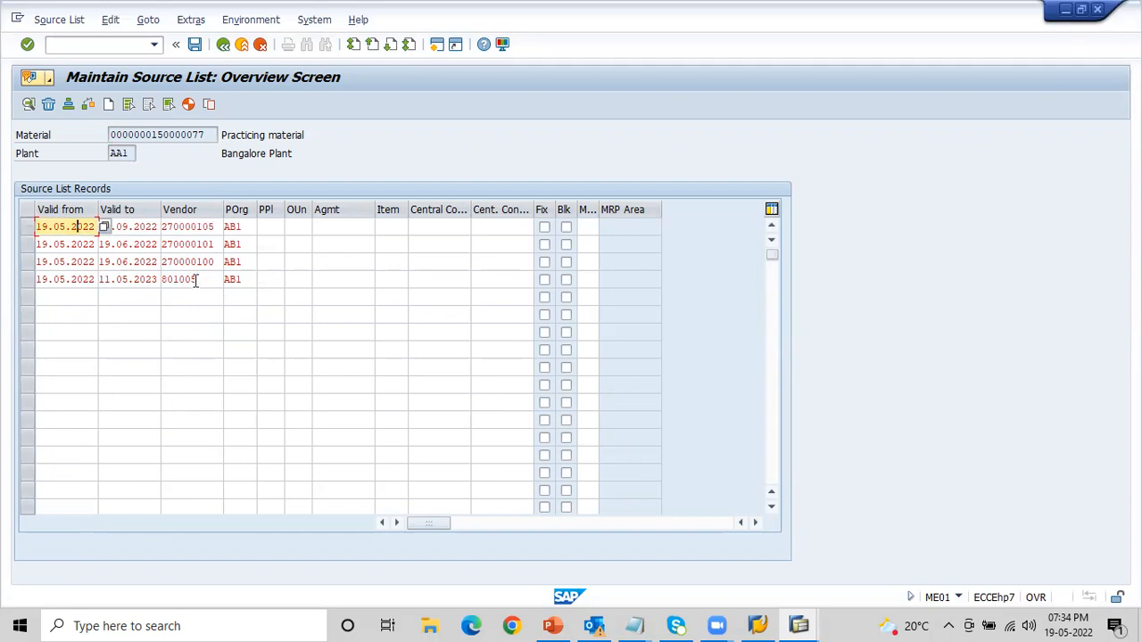
left_click(176, 134)
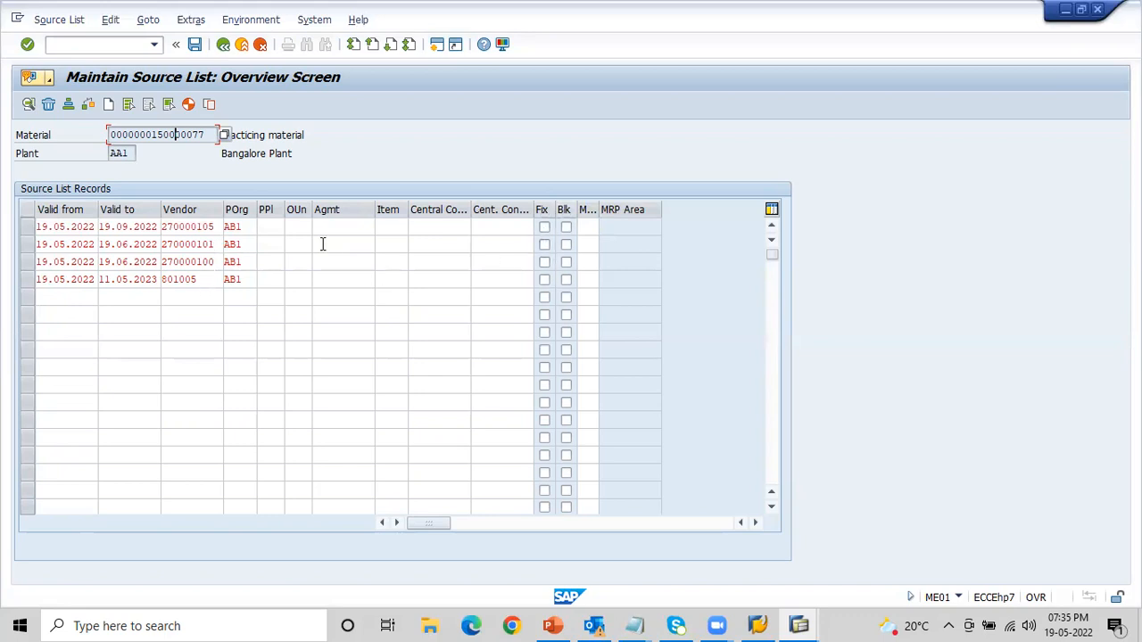
- Mark the fourth source list record as blocked
left_click(28, 282)
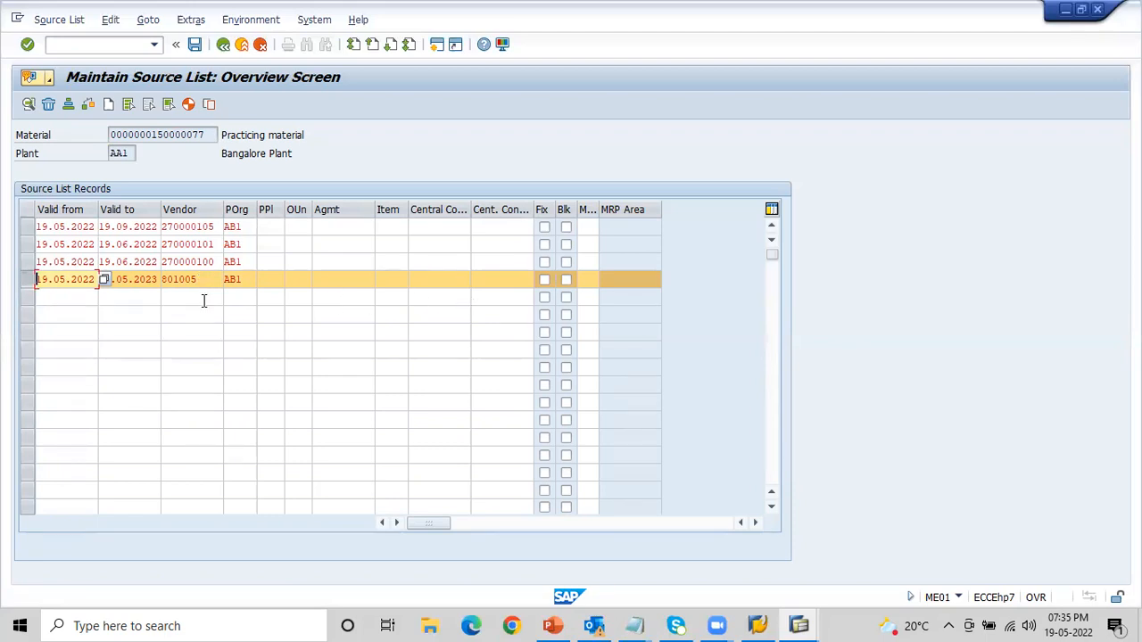
left_click(152, 281)
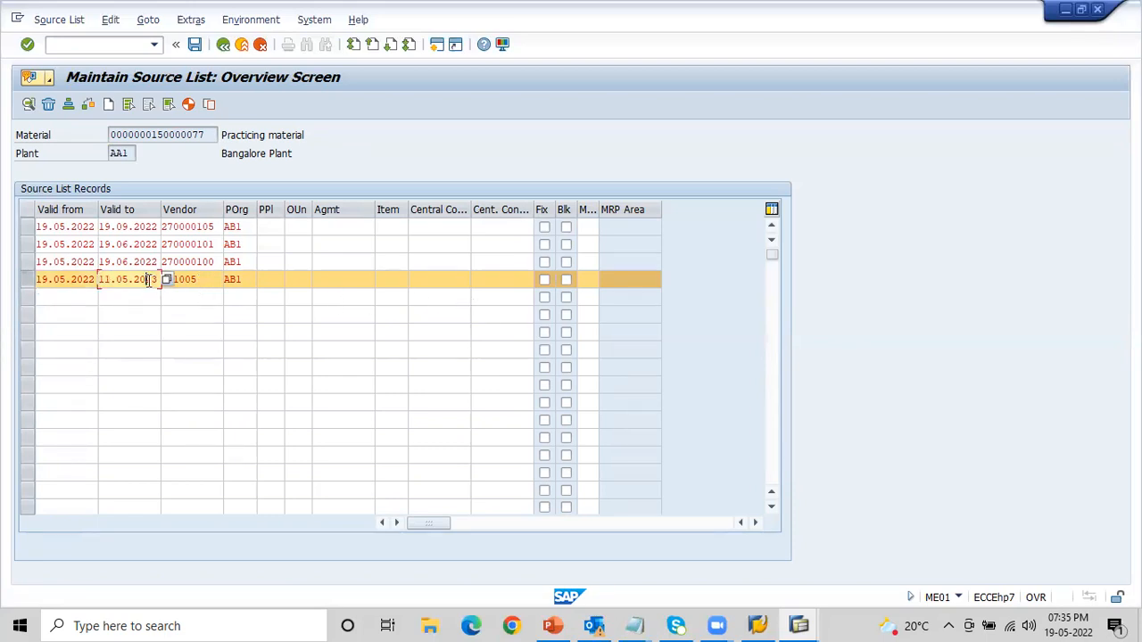
key("Tab")
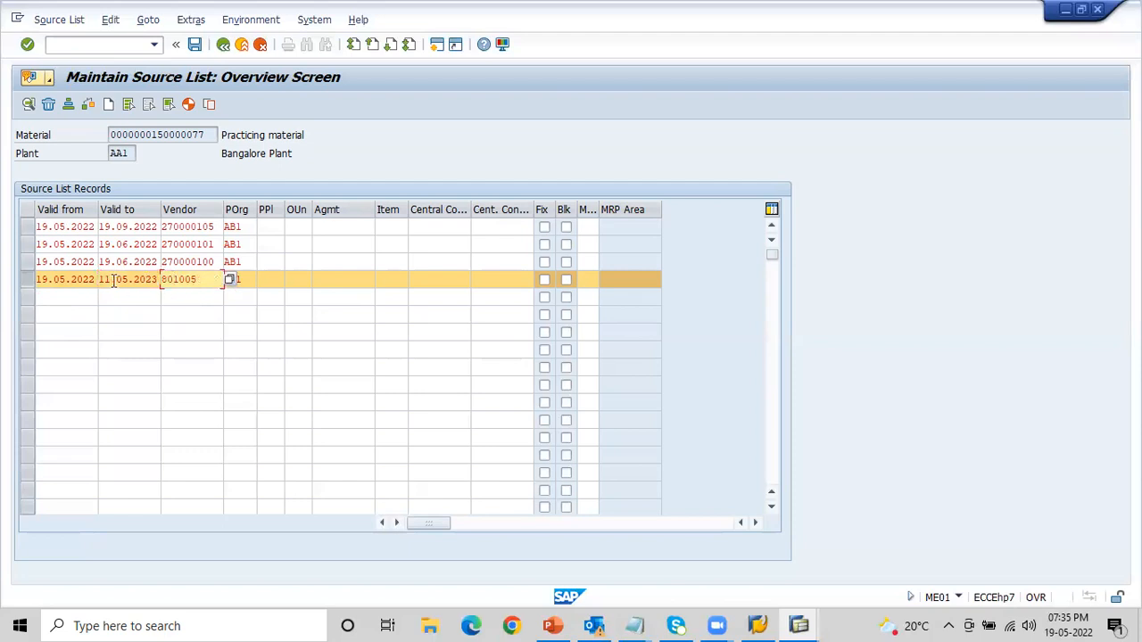
left_click(569, 285)
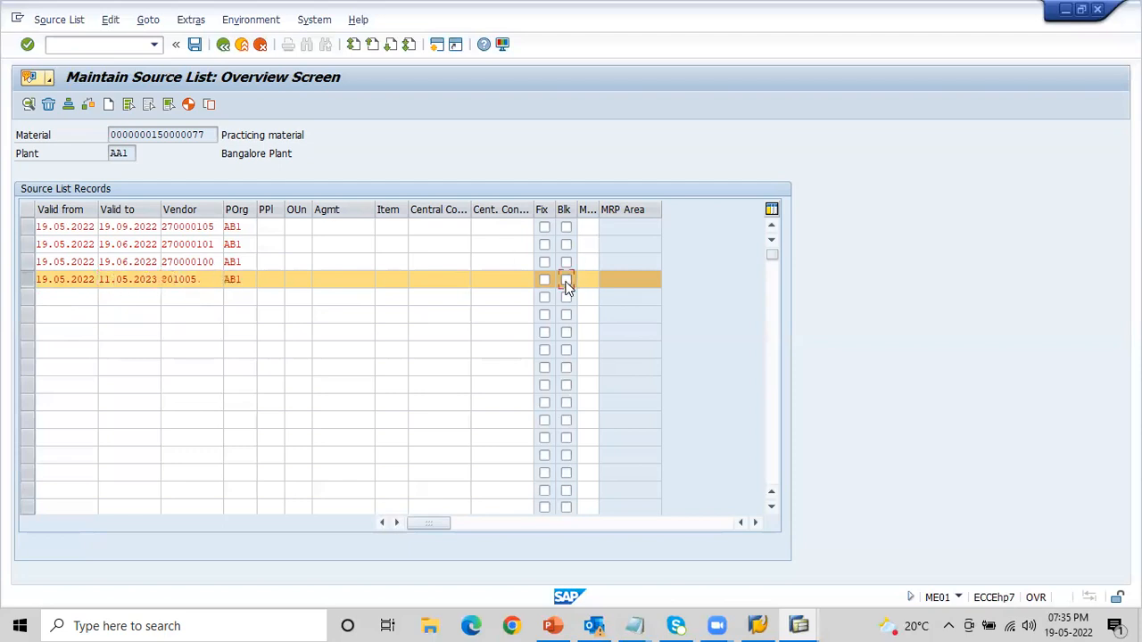
- Try to mark the third source list record as the fixed source and confirm the entries
left_click(190, 261)
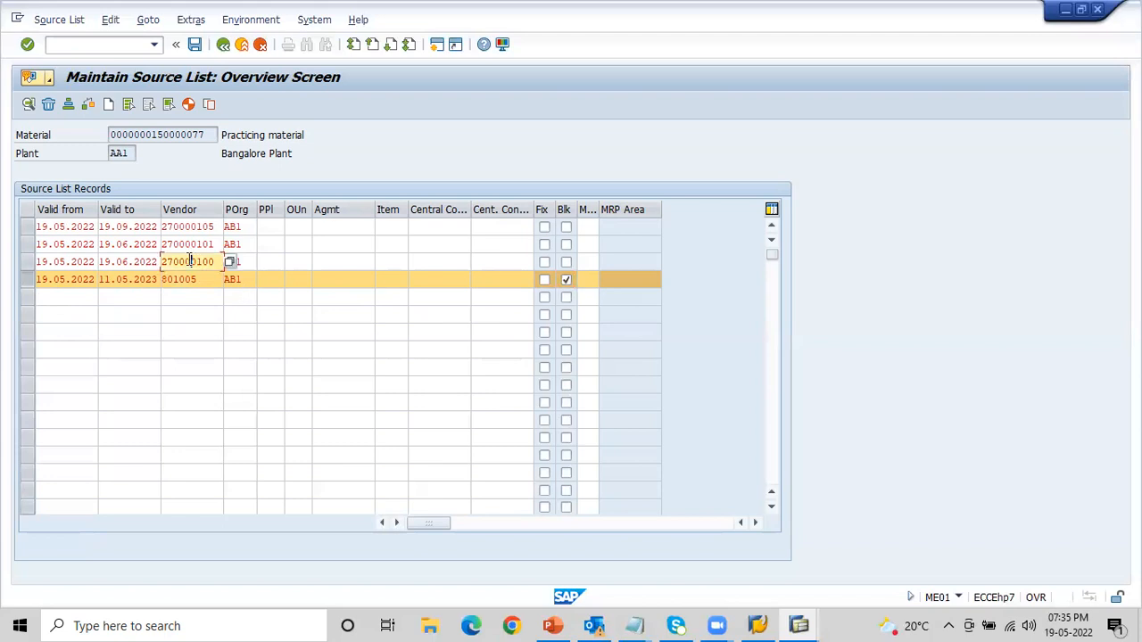
left_click(28, 261)
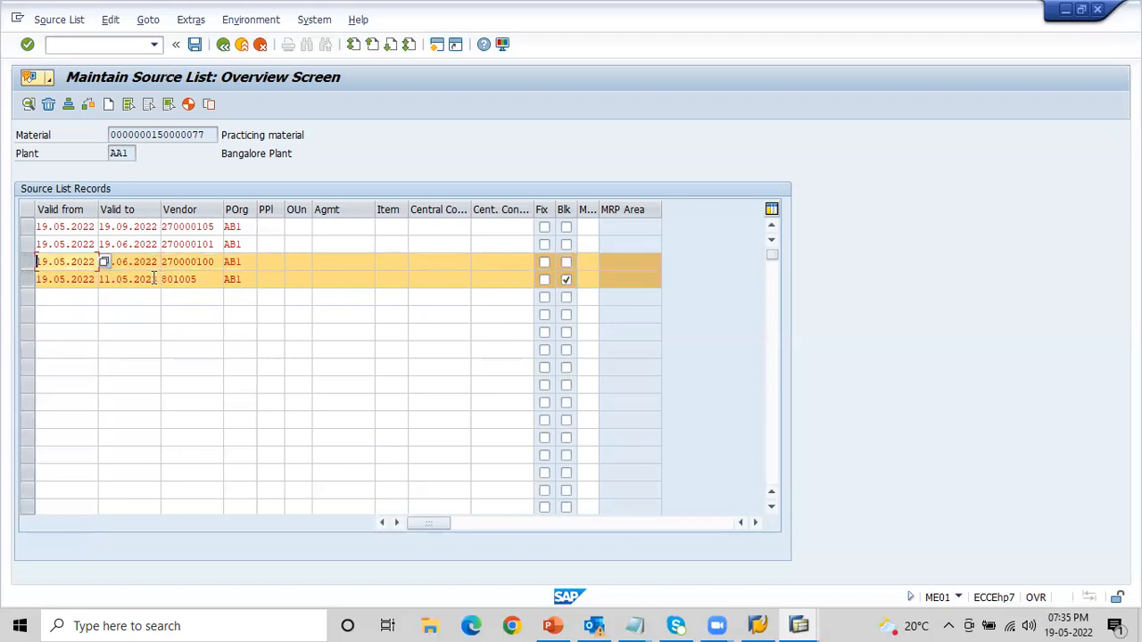
left_click(544, 263)
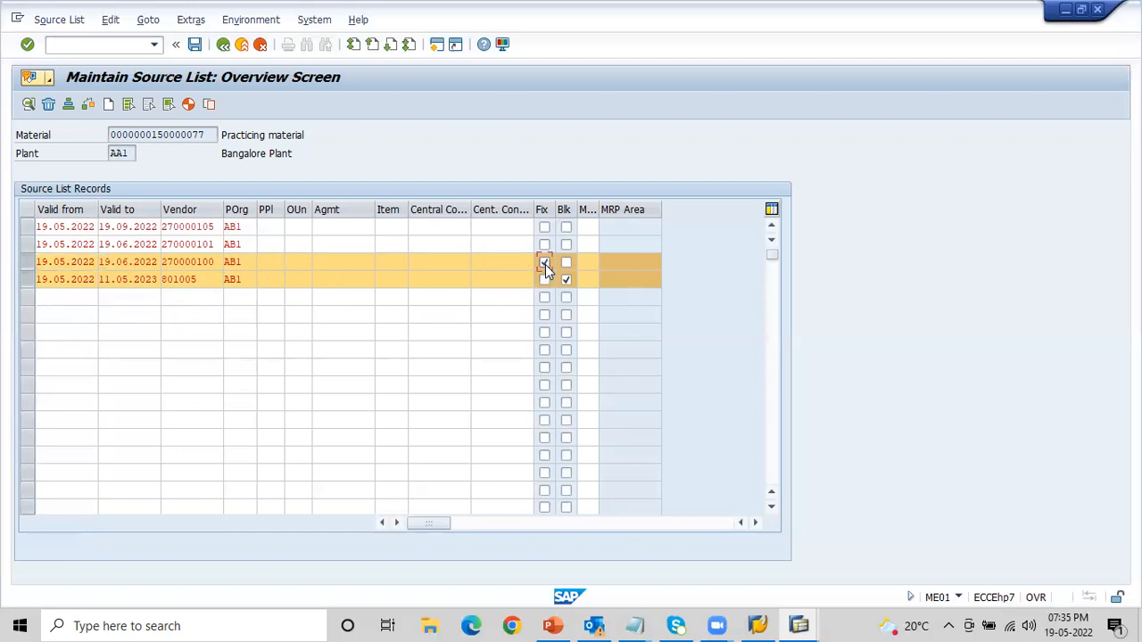
left_click(198, 243)
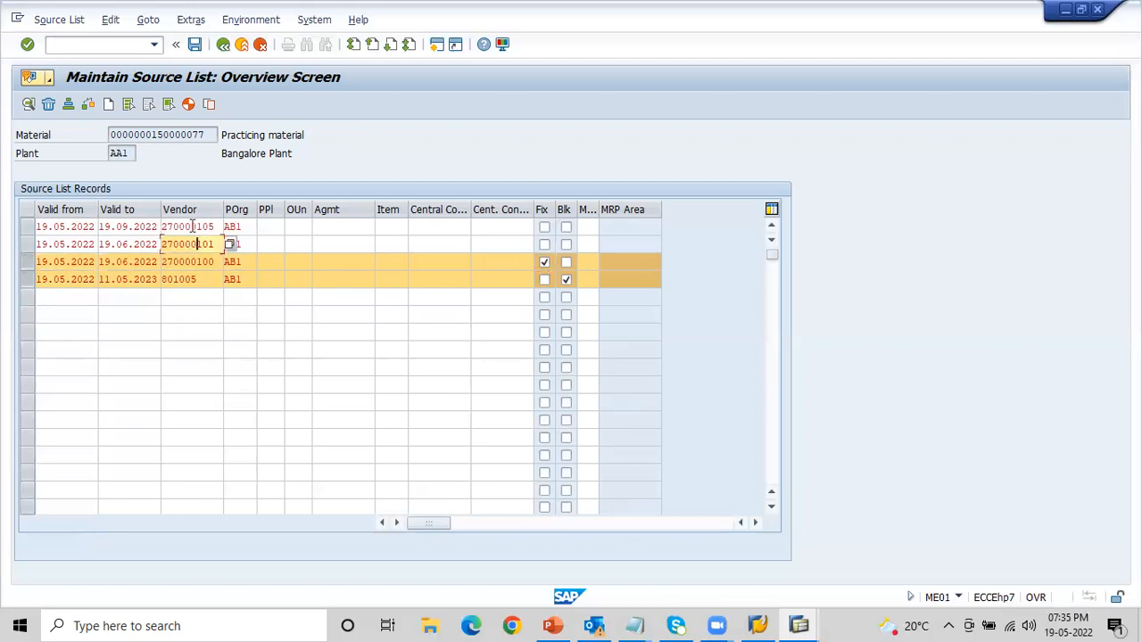
left_click(194, 228)
left_click(192, 240)
left_click(185, 226)
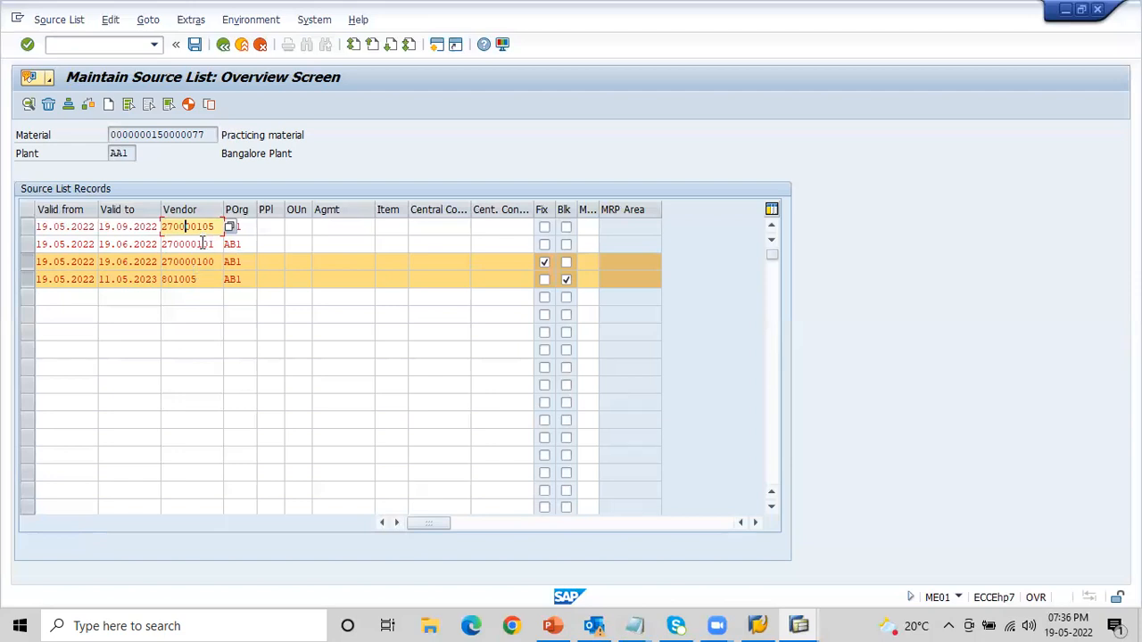
left_click(203, 242)
key("Return")
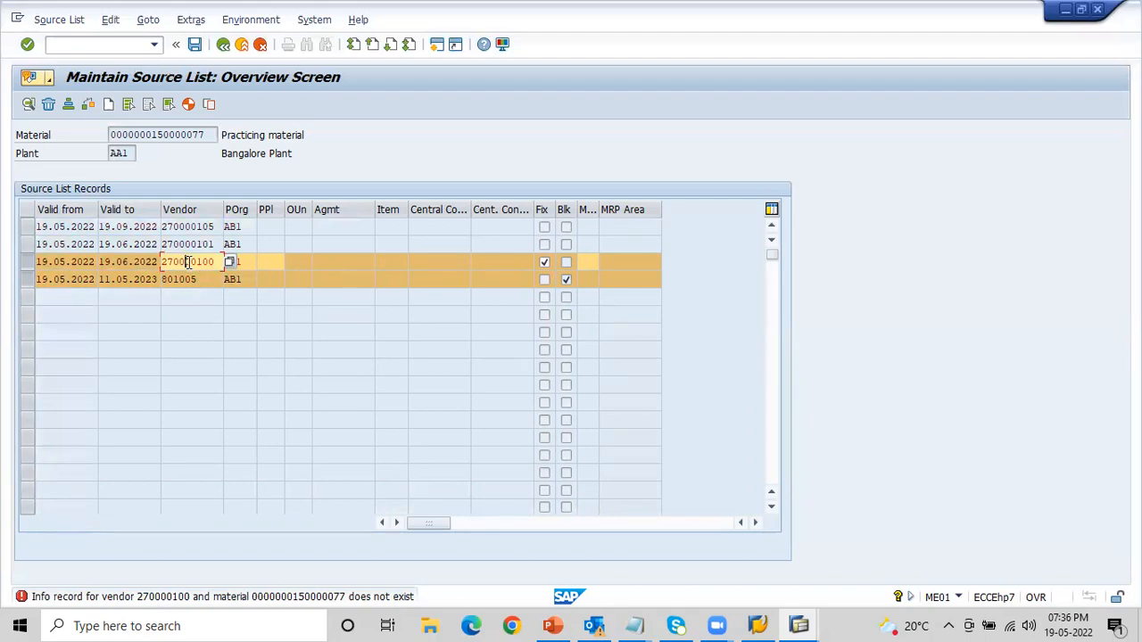
- Remove the fixed source mark from the third source list record and confirm the entries
left_click(151, 130)
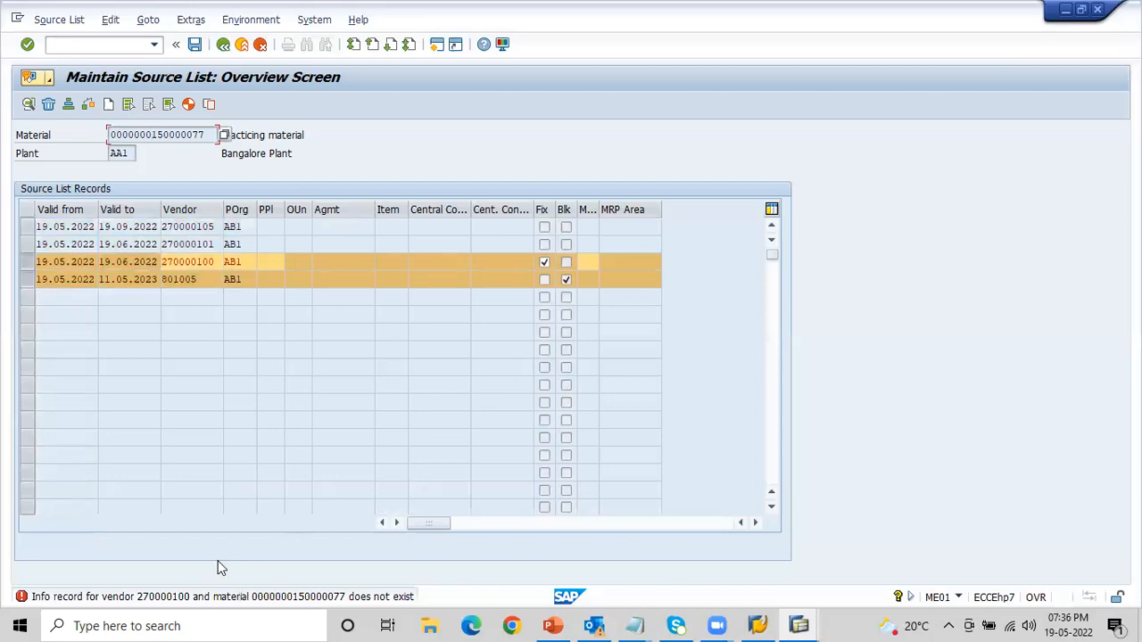
left_click(190, 225)
left_click(190, 243)
left_click(195, 262)
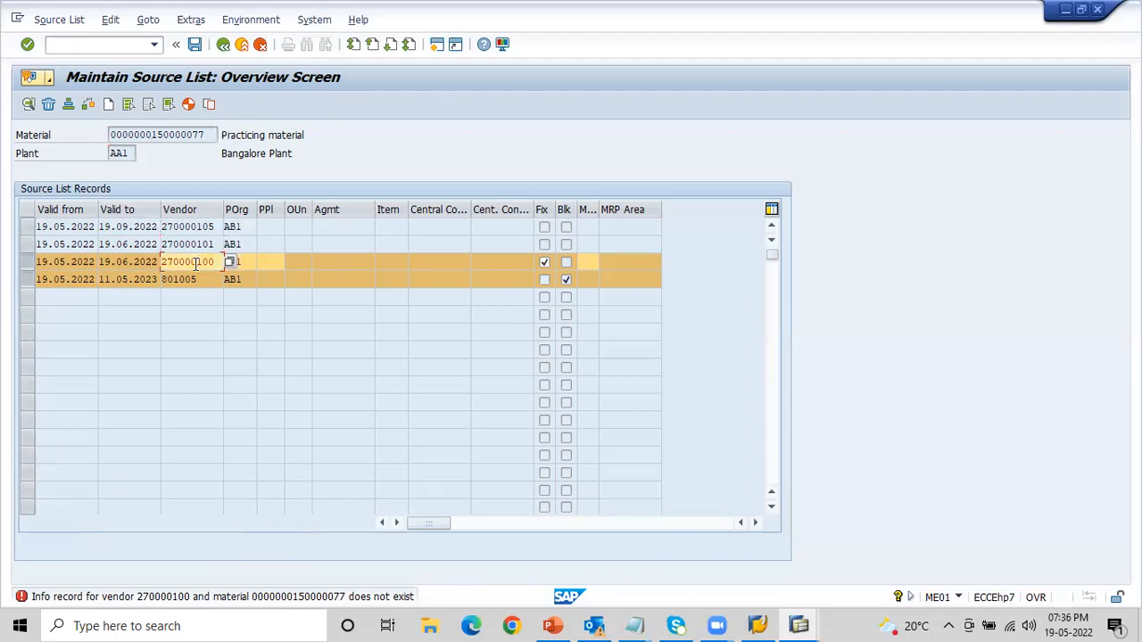
left_click(545, 265)
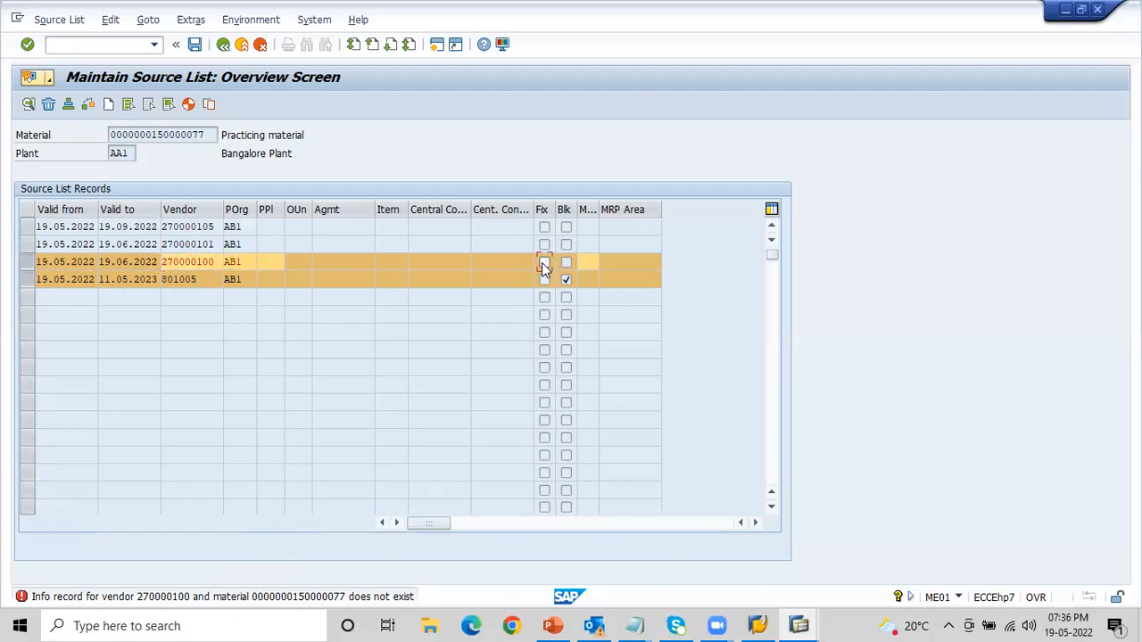
left_click(198, 261)
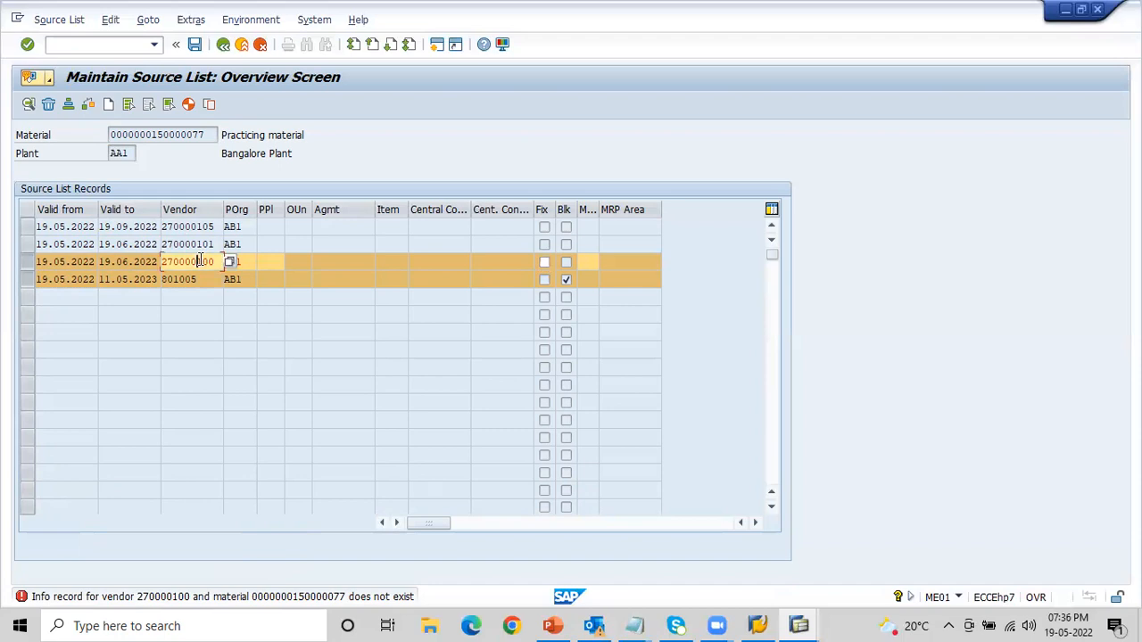
key("Return")
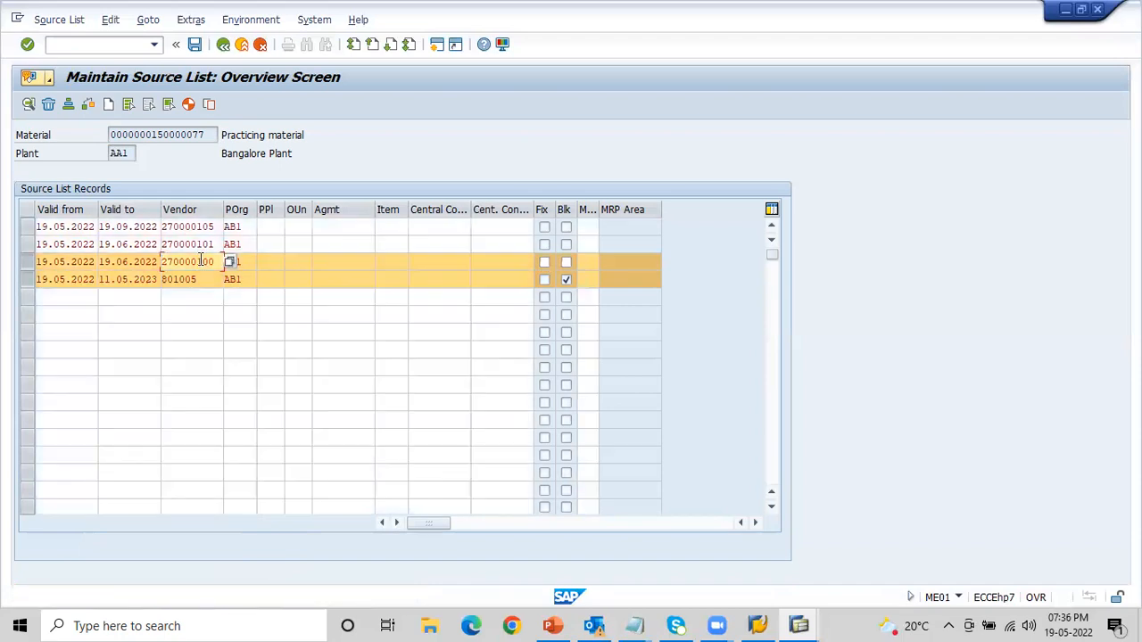
- Mark the first source list record as the fixed source and save the source list
left_click(545, 230)
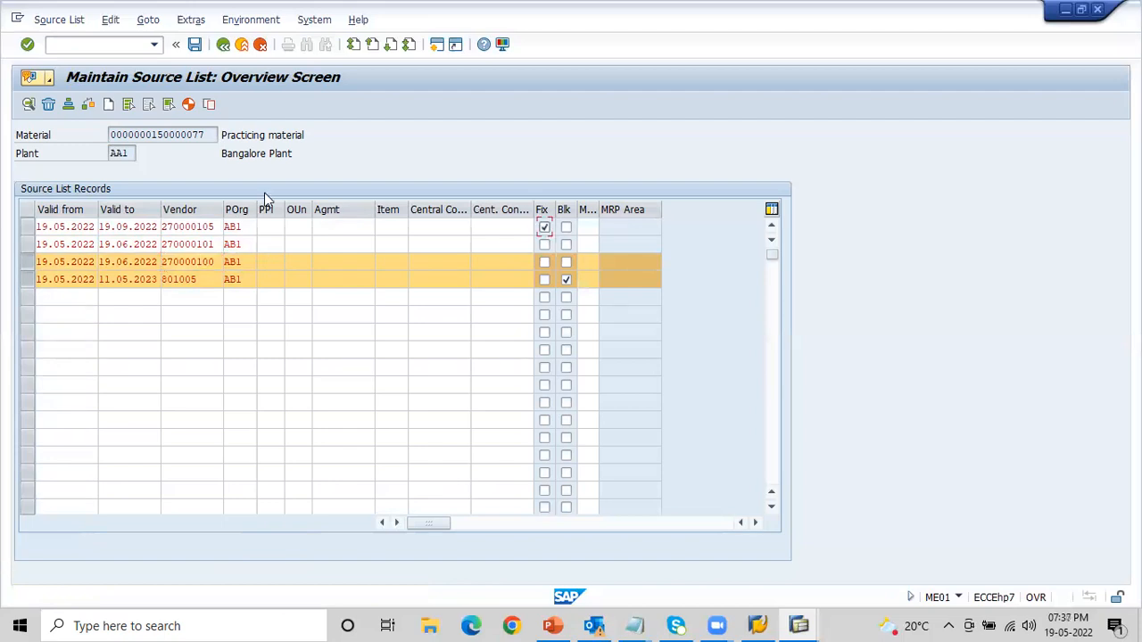
left_click(202, 134)
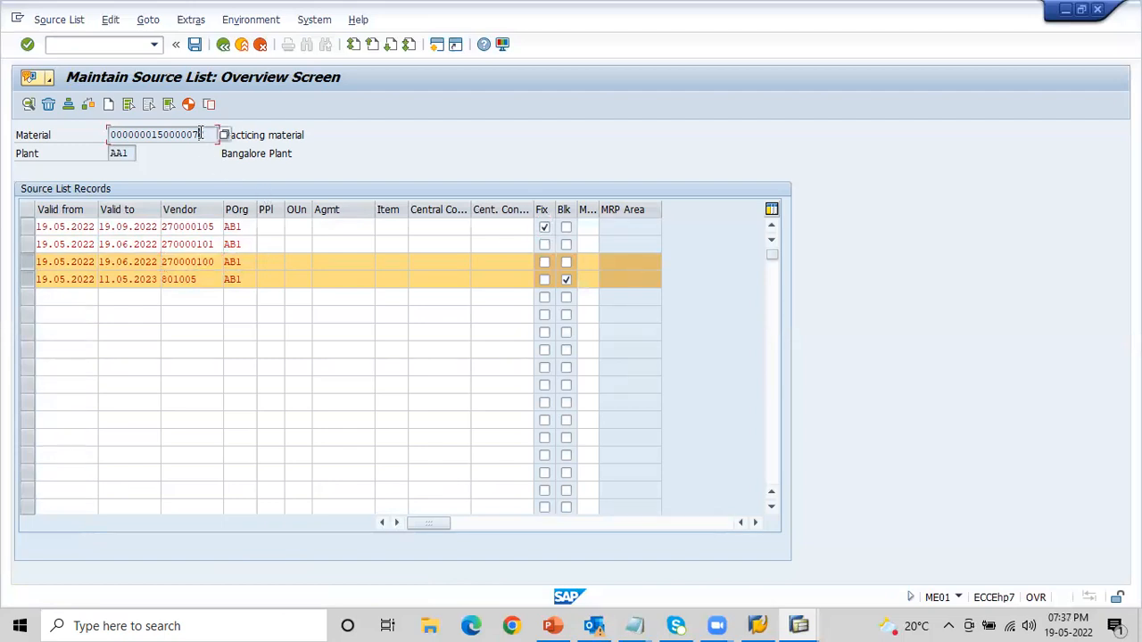
left_click(197, 226)
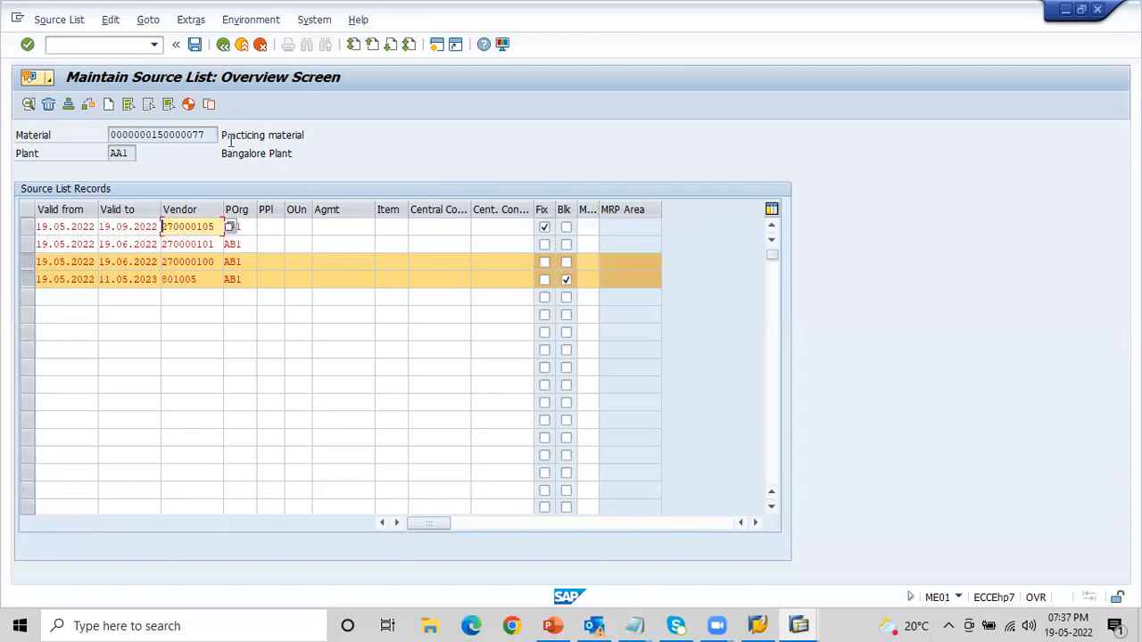
left_click(194, 45)
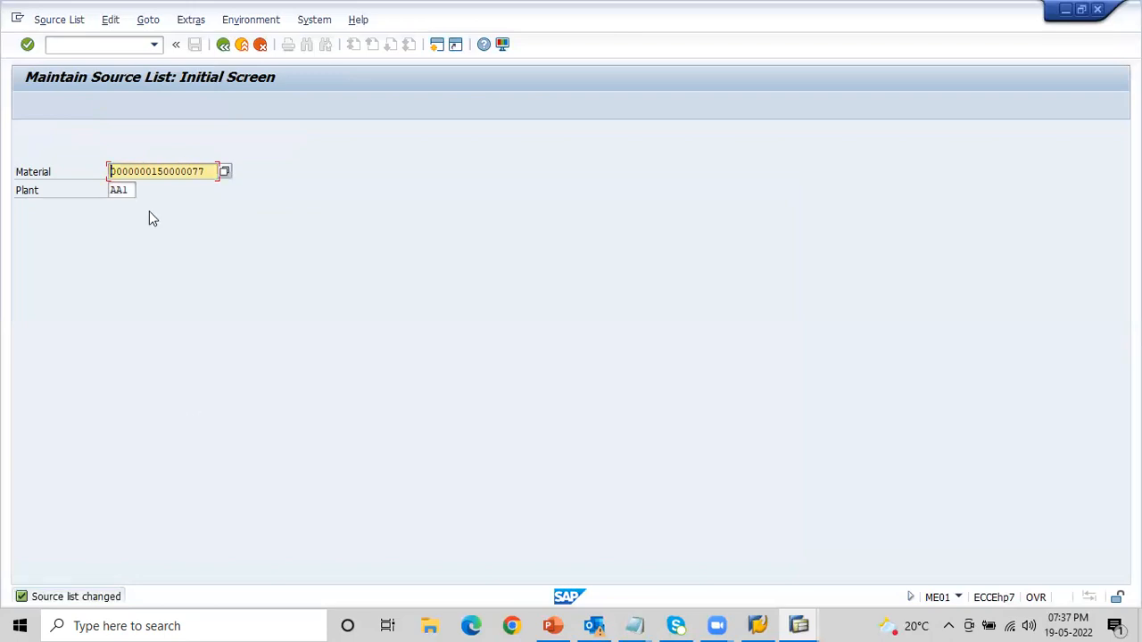
- Try to open transaction ME02
left_click(65, 43)
type("/nME0")
type("3")
key("Return")
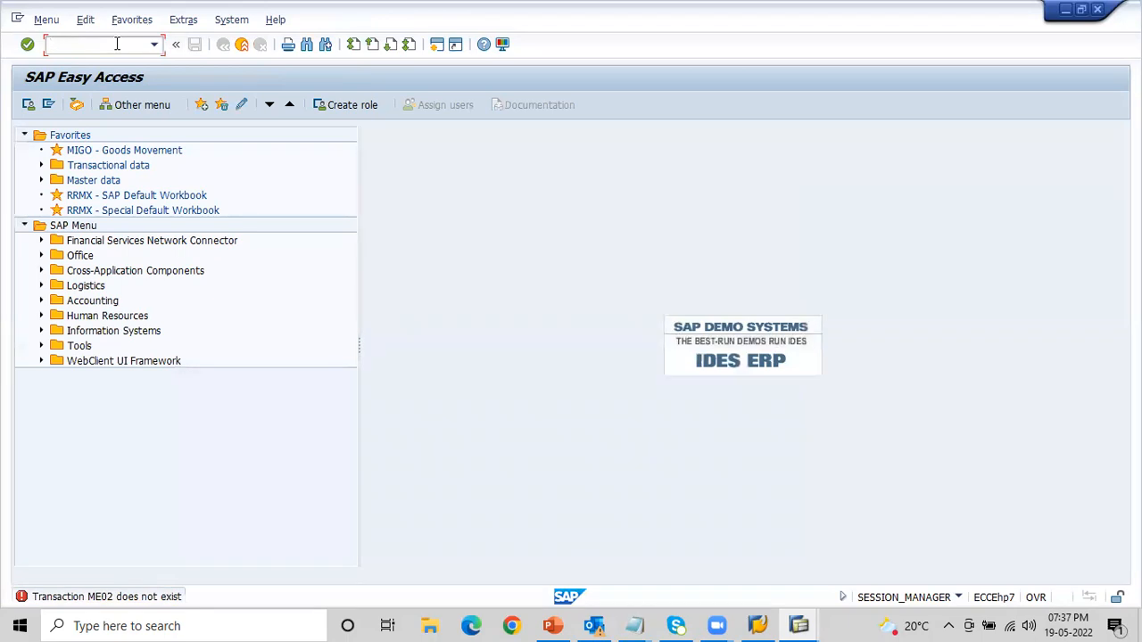
type("/m")
key("BackSpace")
type("nME04")
key("Return")
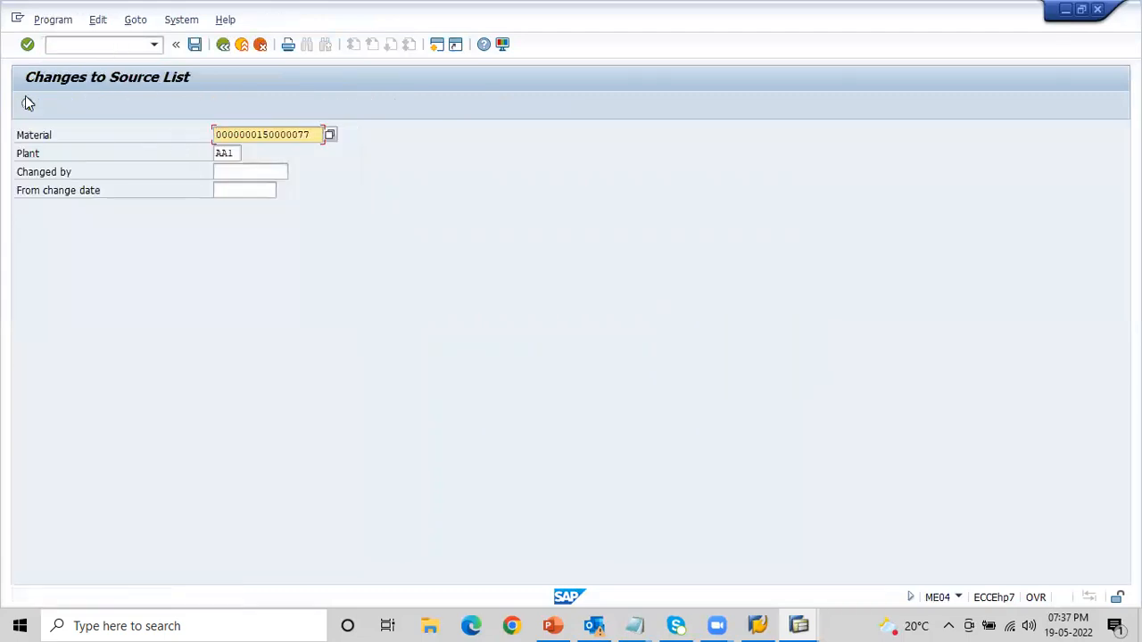
left_click(27, 103)
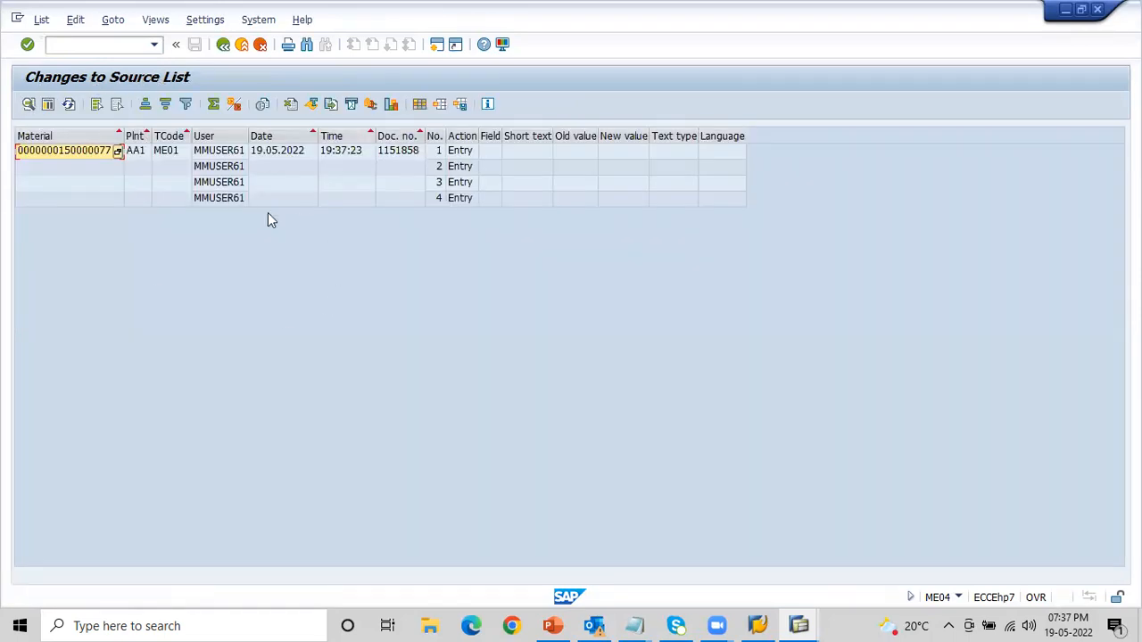
left_click(61, 43)
type("/nME06")
key("Return")
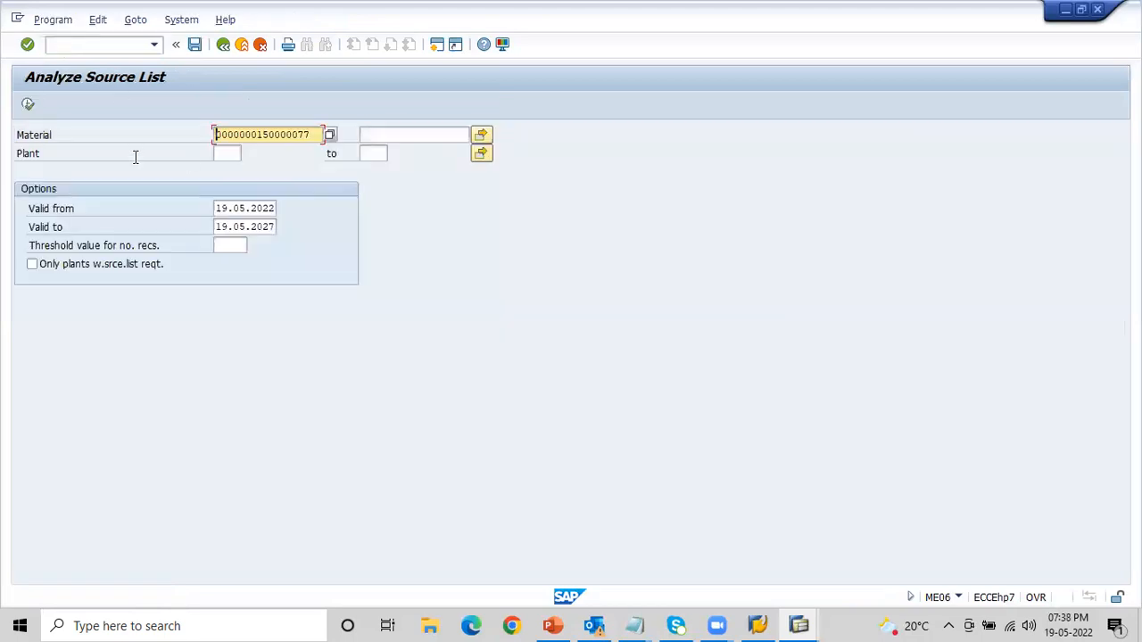
left_click(224, 156)
type("Am1")
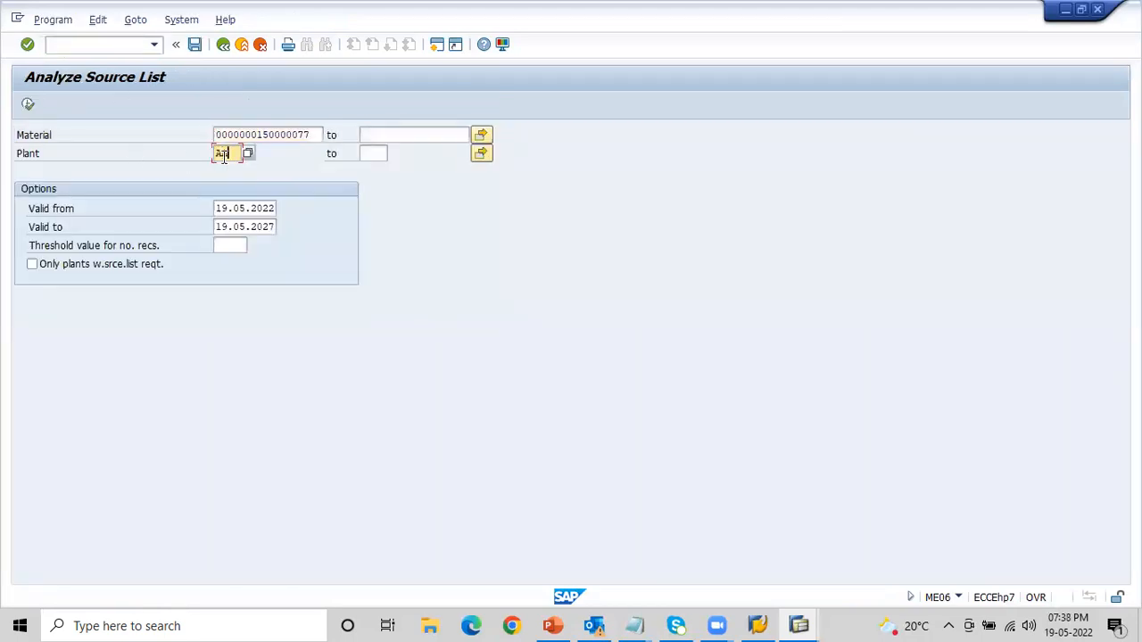
left_click(27, 106)
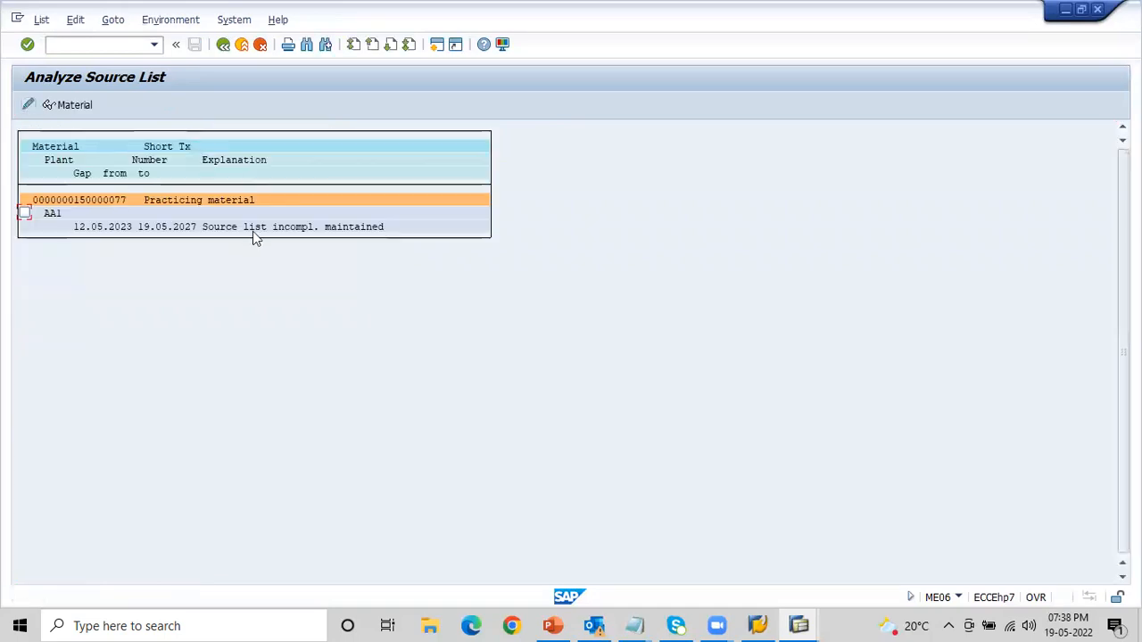
- Open the analyzed source list for maintenance, remove the block from the fourth record, and save the list
left_click(28, 106)
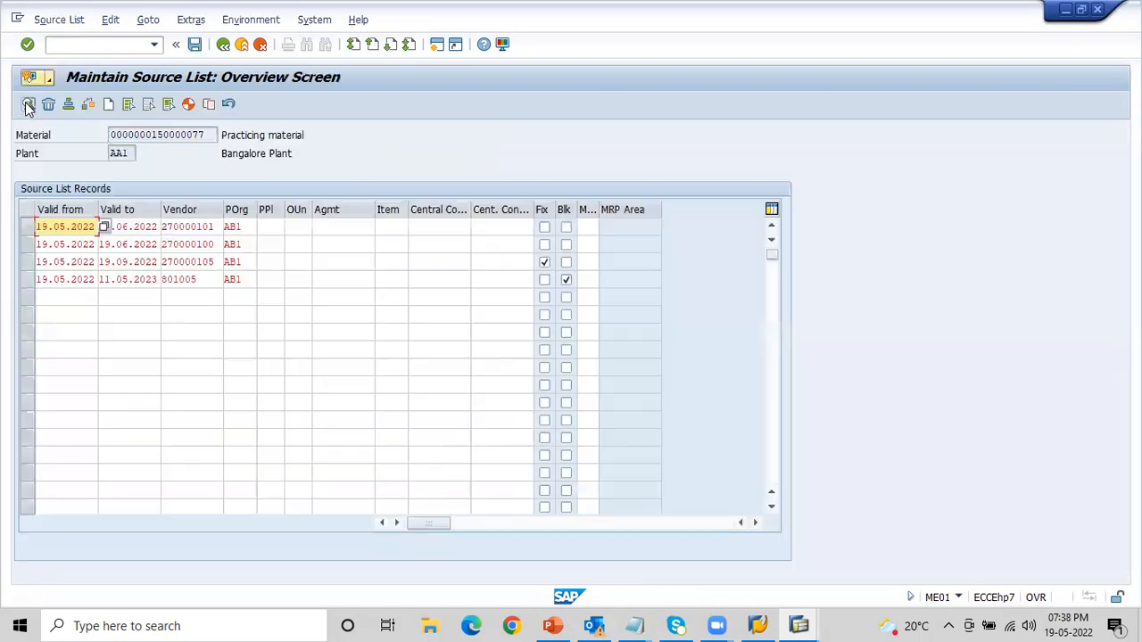
left_click(566, 281)
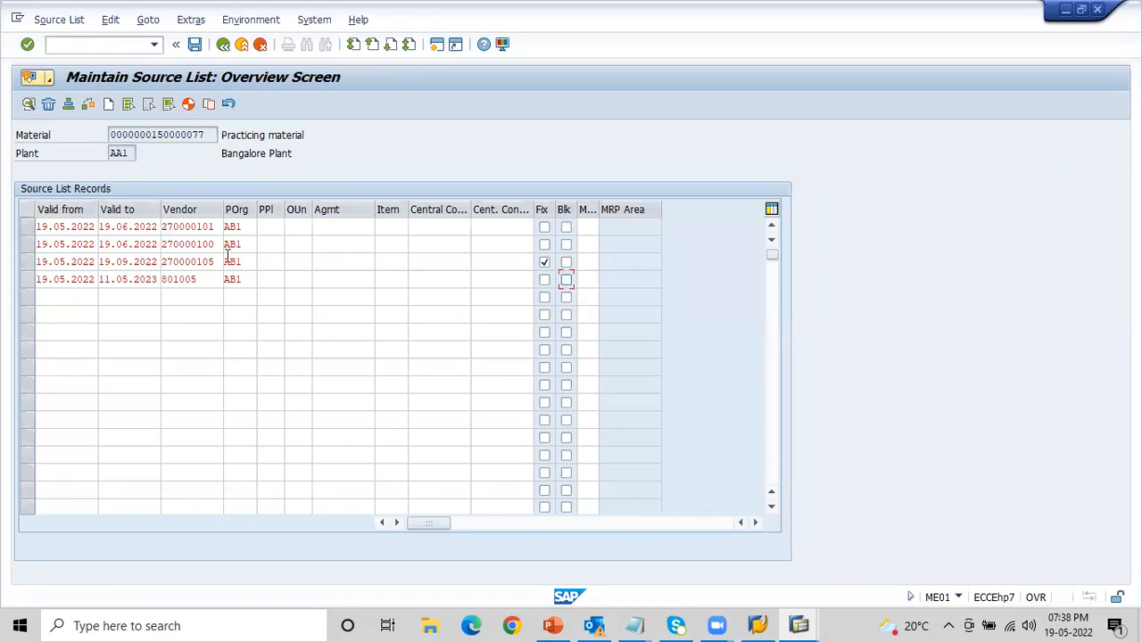
left_click(202, 279)
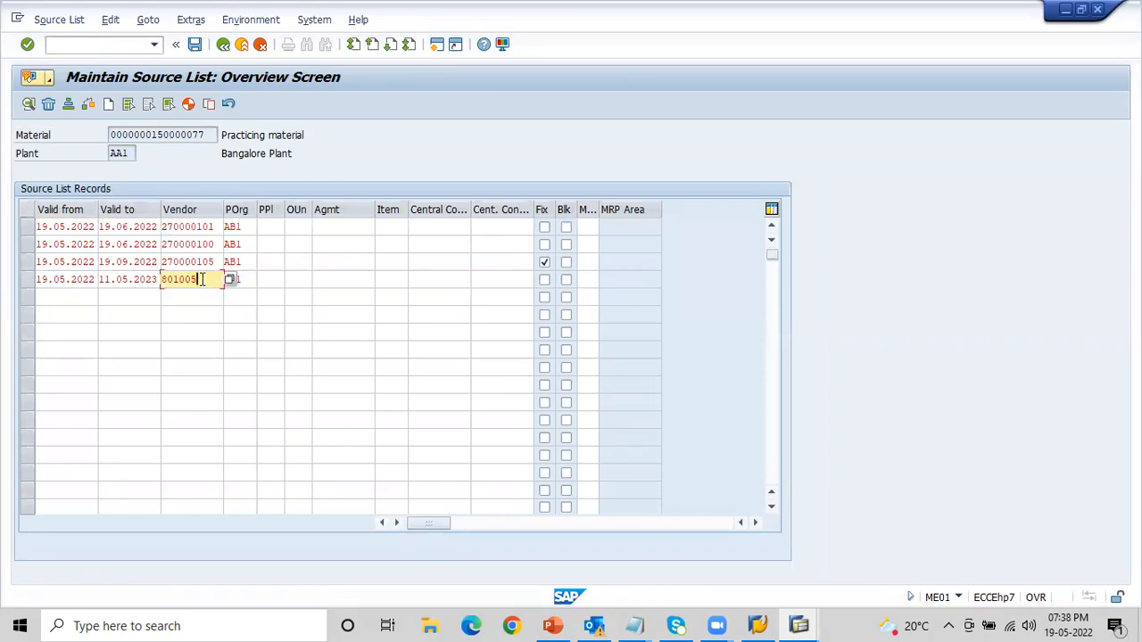
left_click(195, 44)
left_click(117, 42)
type("/nME03")
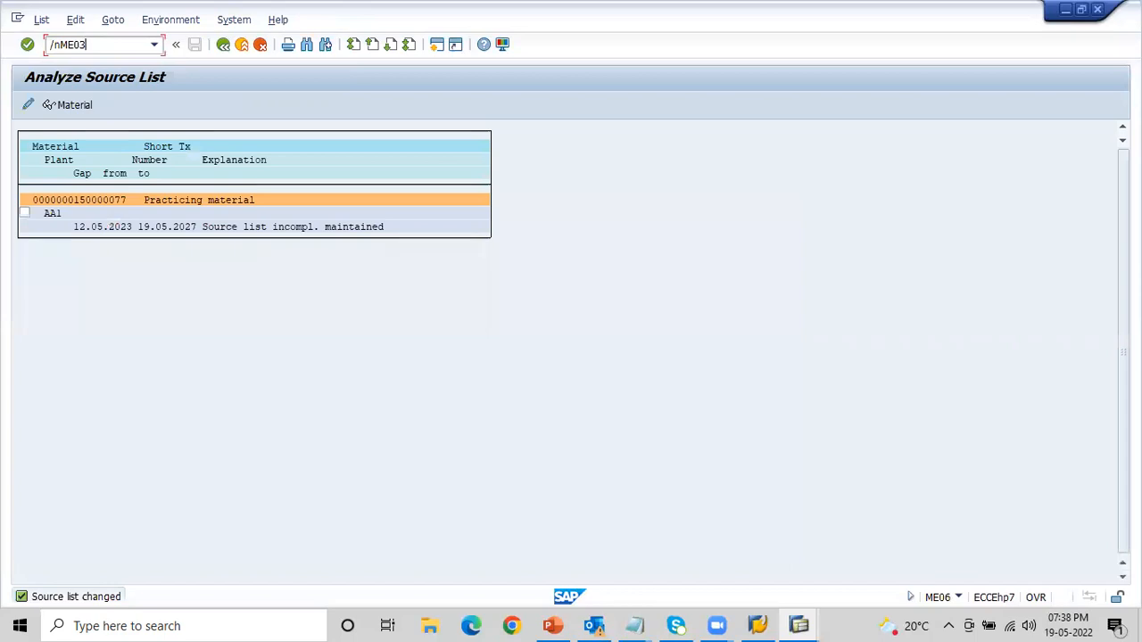
key("Return")
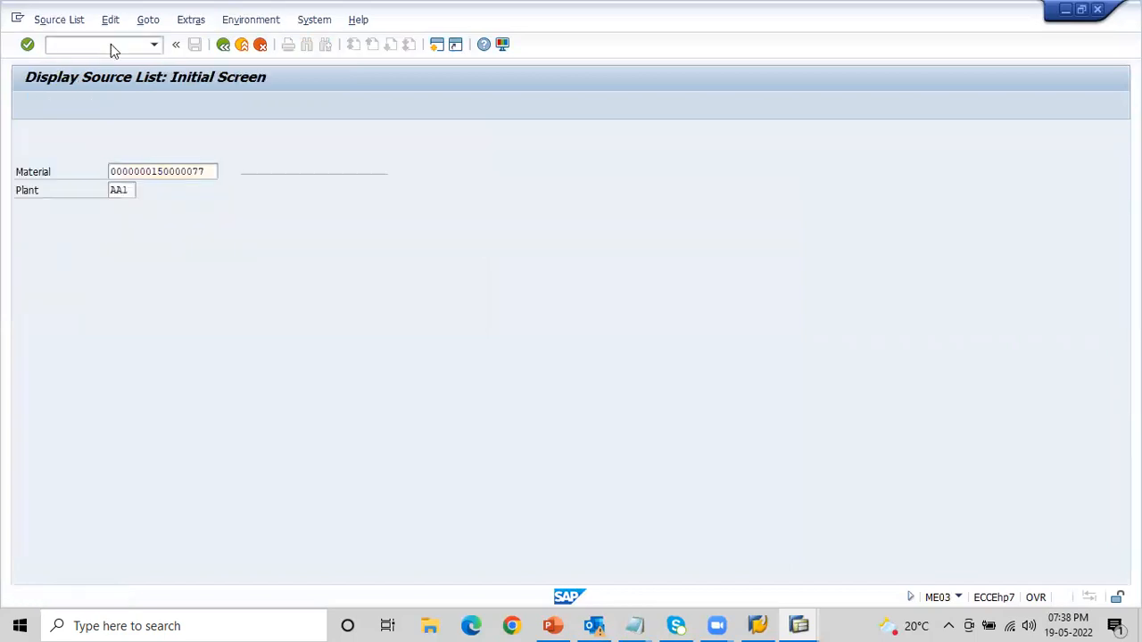
key("Return")
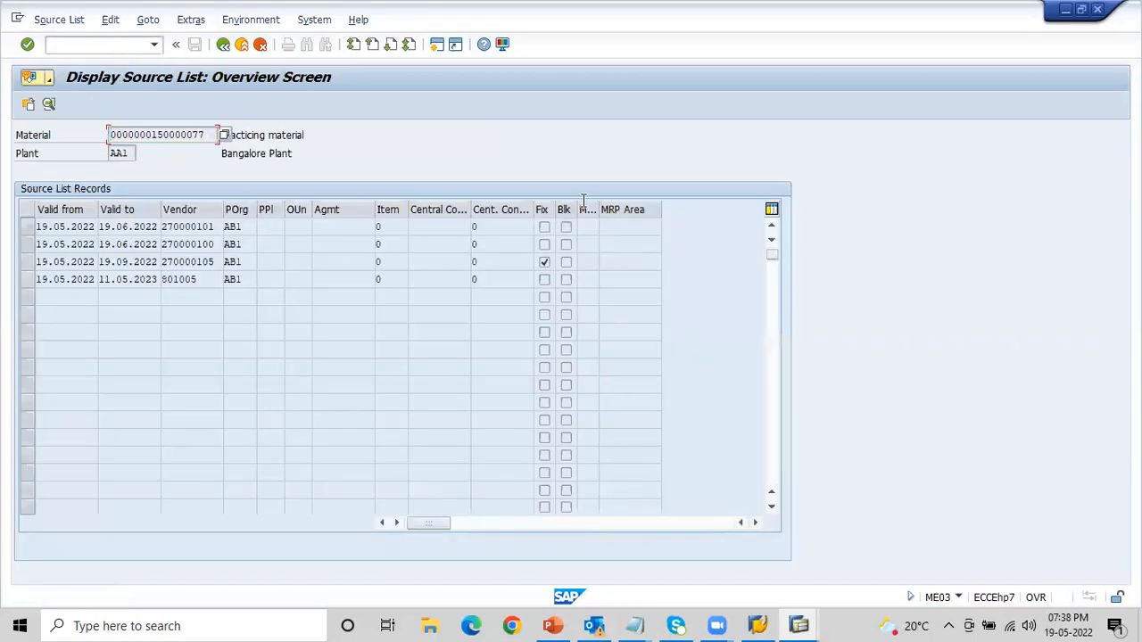